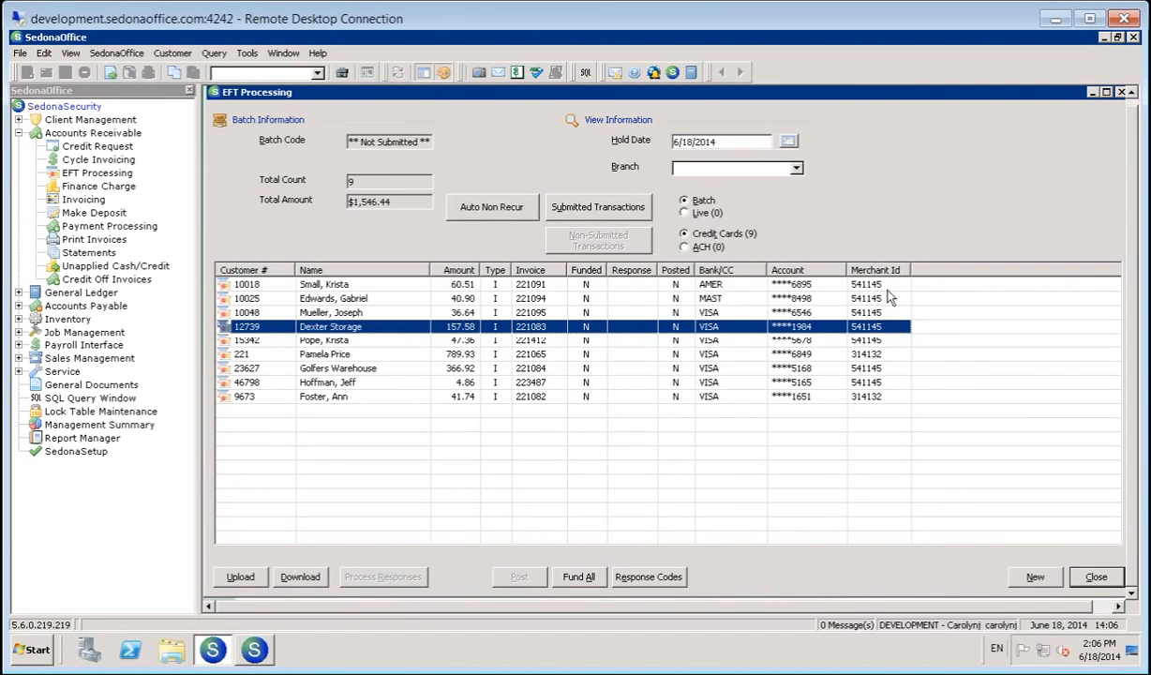
Sort the EFT transactions by Merchant Id and select the second transaction in the sorted list.
{"action": "left_click", "coordinate": [874, 270]}
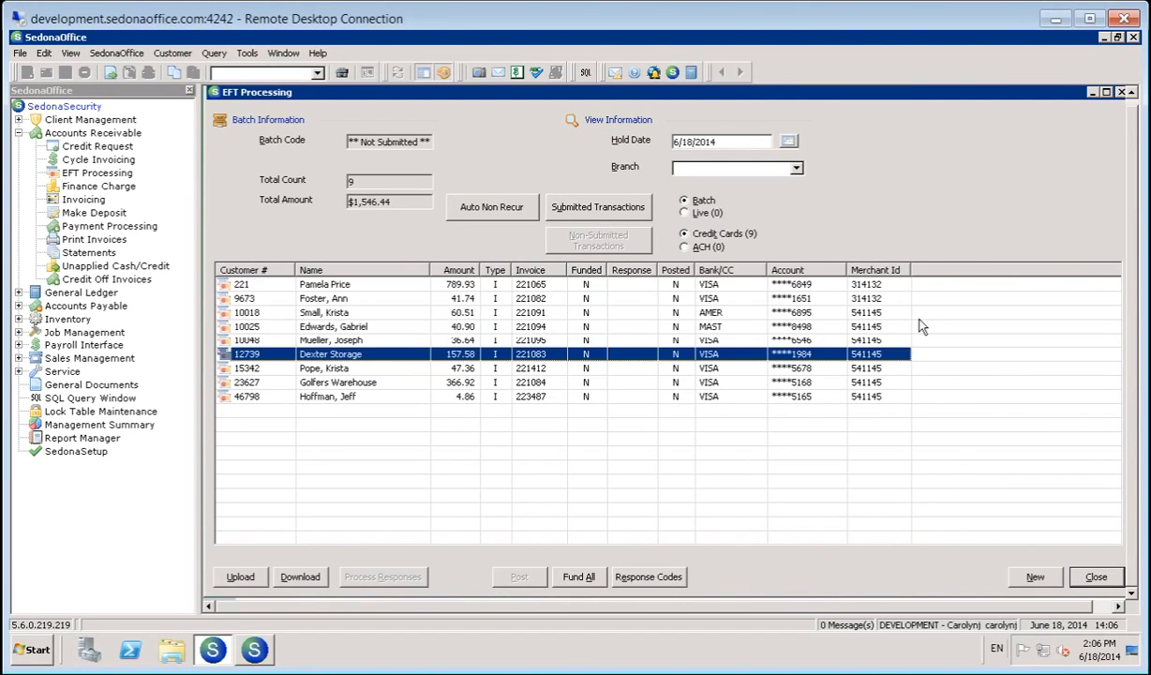
{"action": "left_click", "coordinate": [854, 282]}
{"action": "left_click", "coordinate": [888, 299]}
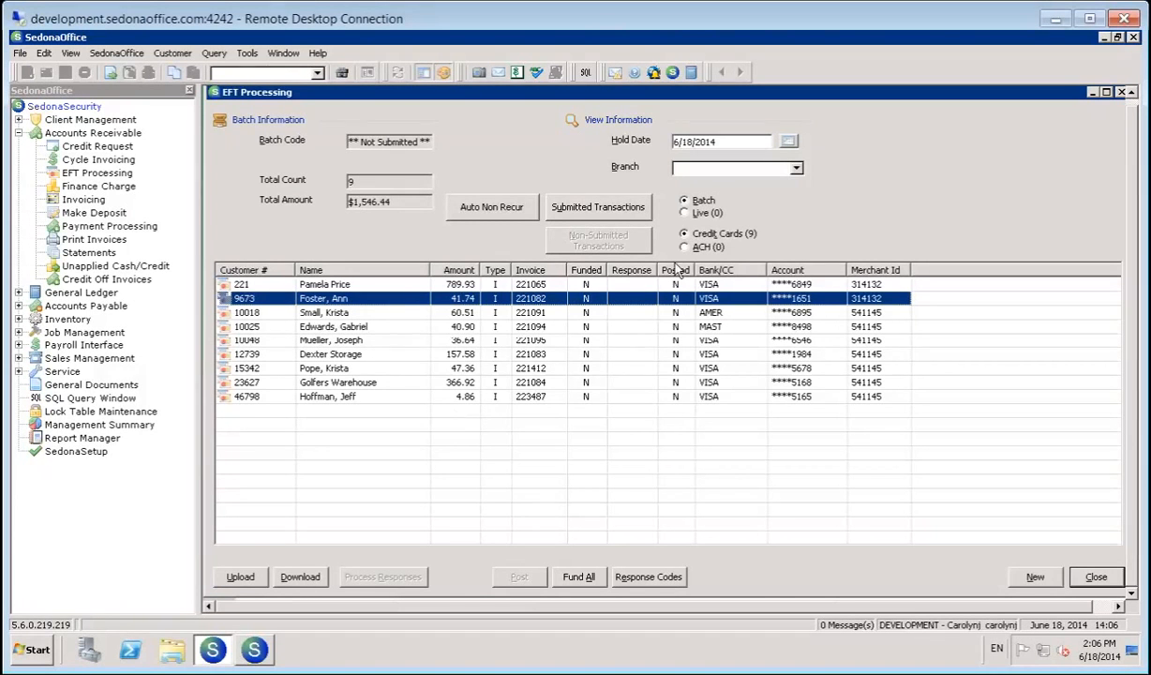
Filter the EFT transactions by branch MI and, after that, by branch OH.
{"action": "left_click", "coordinate": [795, 170]}
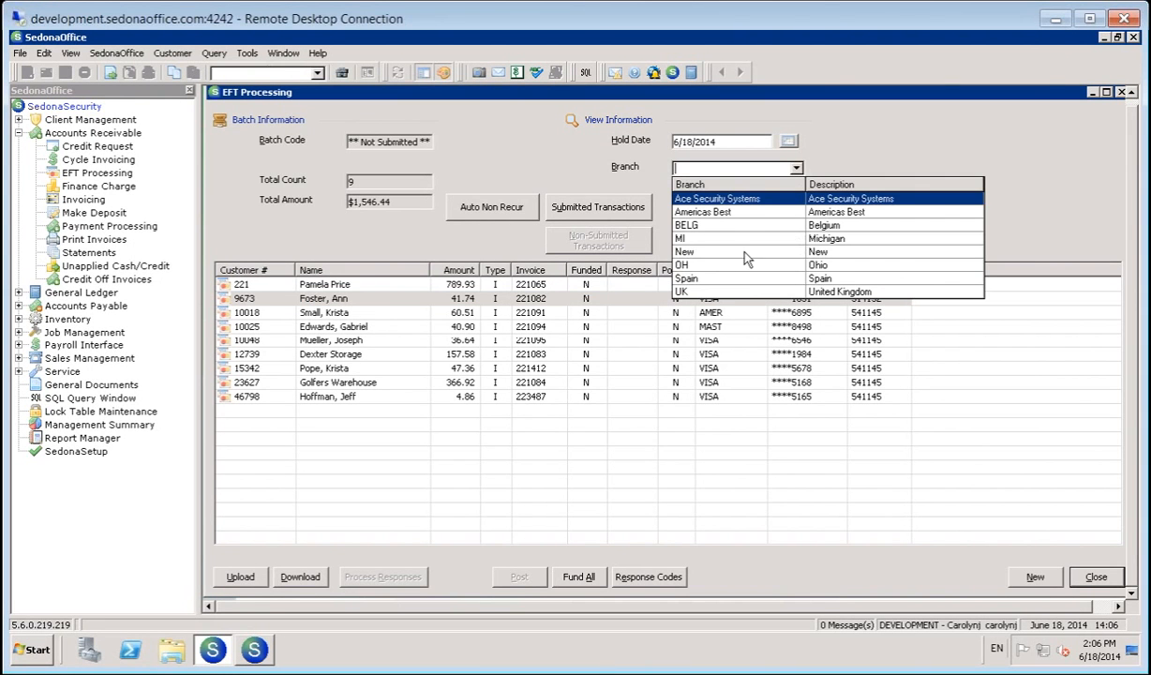
{"action": "left_click", "coordinate": [712, 238]}
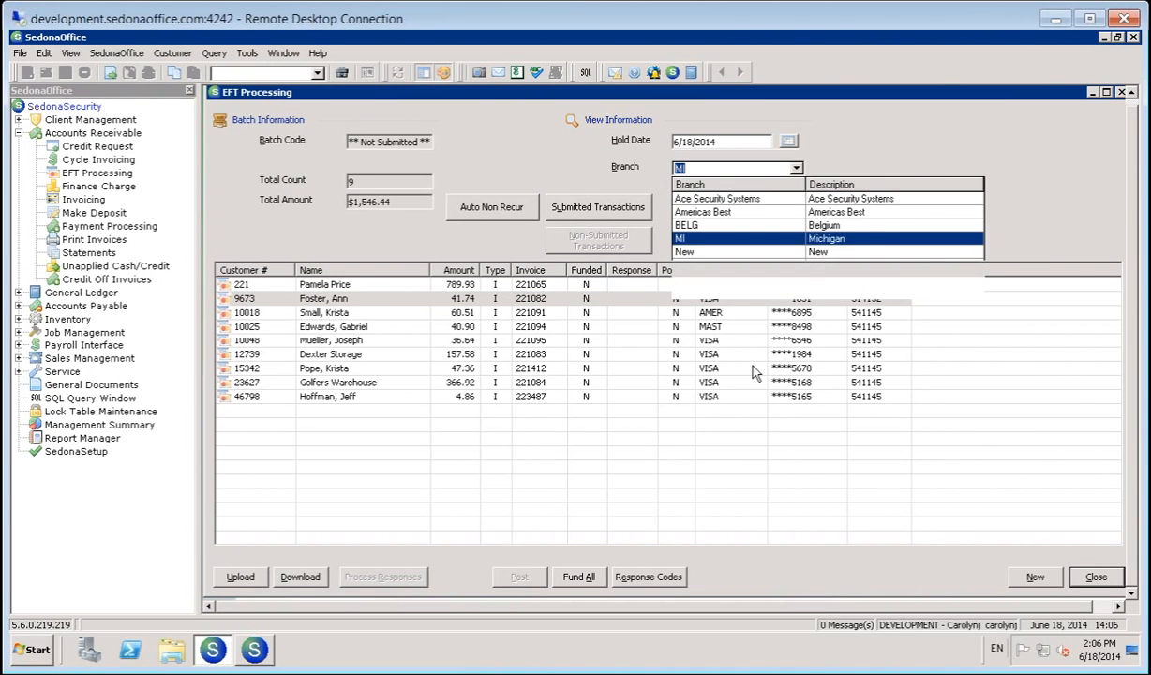
{"action": "left_click", "coordinate": [768, 168]}
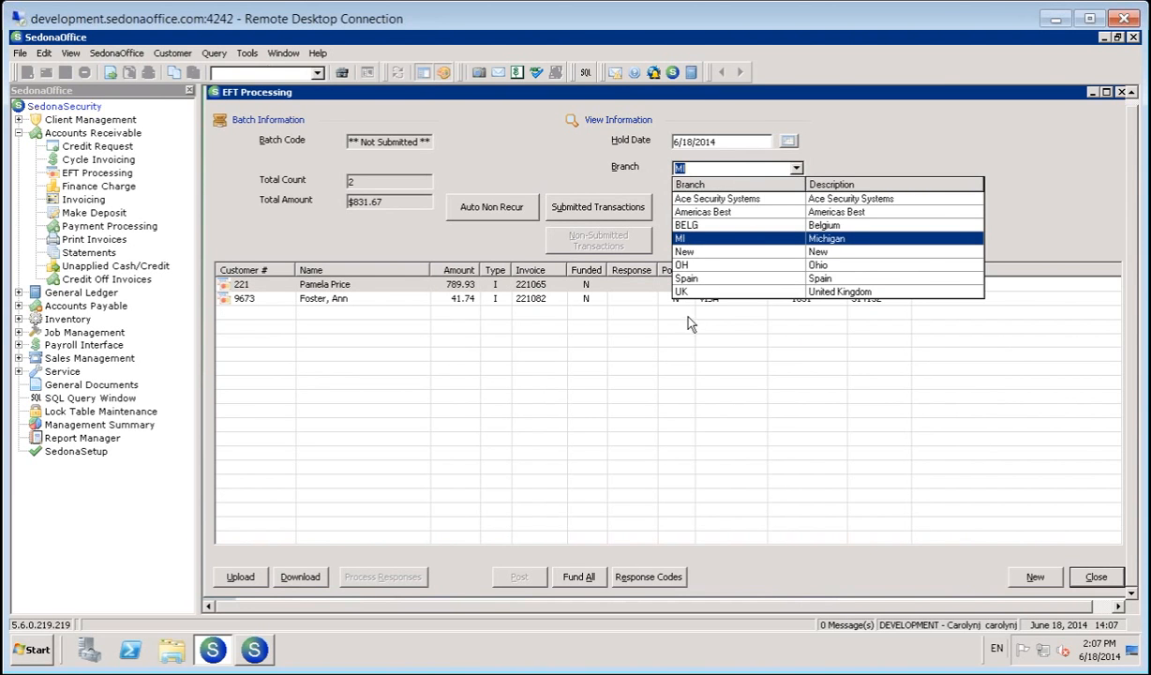
{"action": "left_click", "coordinate": [684, 266]}
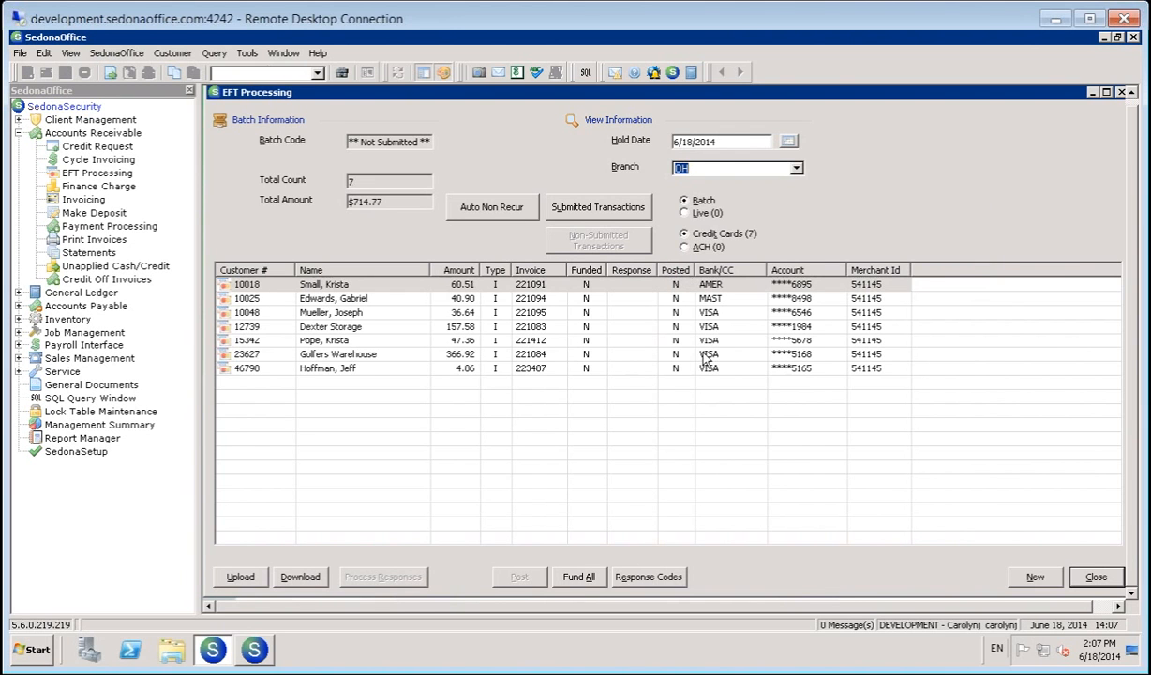
Clear the branch filter so the EFT transactions of all branches are listed.
{"action": "left_click", "coordinate": [757, 169]}
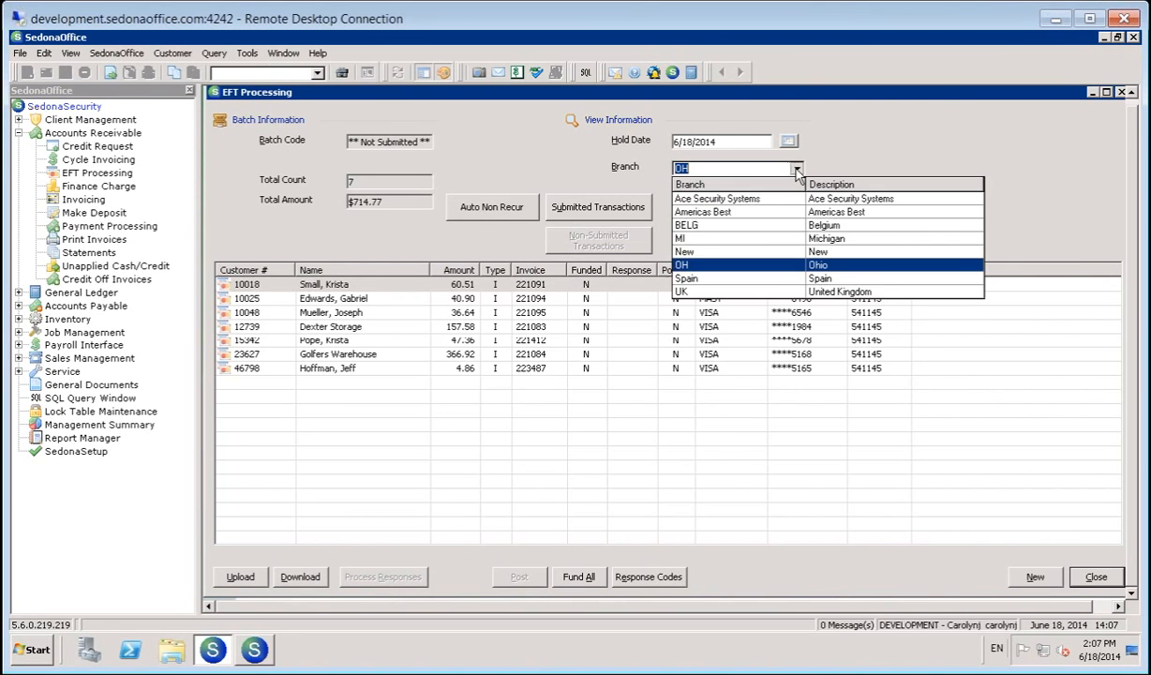
{"action": "key", "text": "BackSpace"}
{"action": "key", "text": "Tab"}
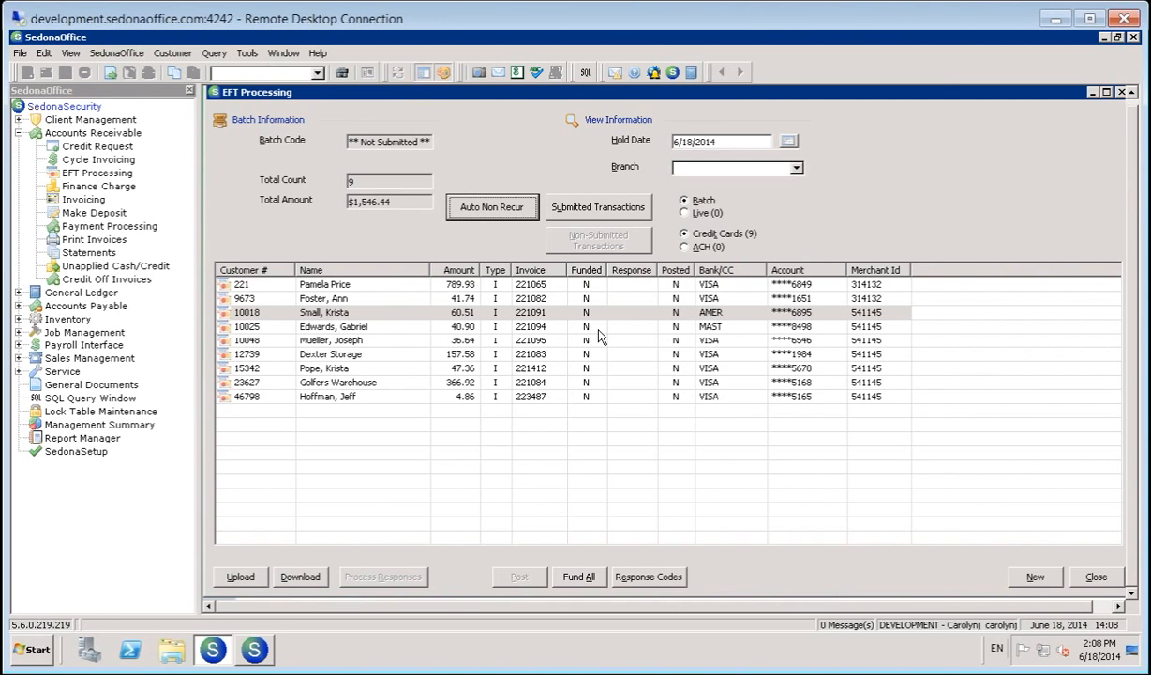
Switch to Sedona Office Setup and examine the Merchant Id choices for the MI branch in the Branches setup.
{"action": "left_click", "coordinate": [253, 650]}
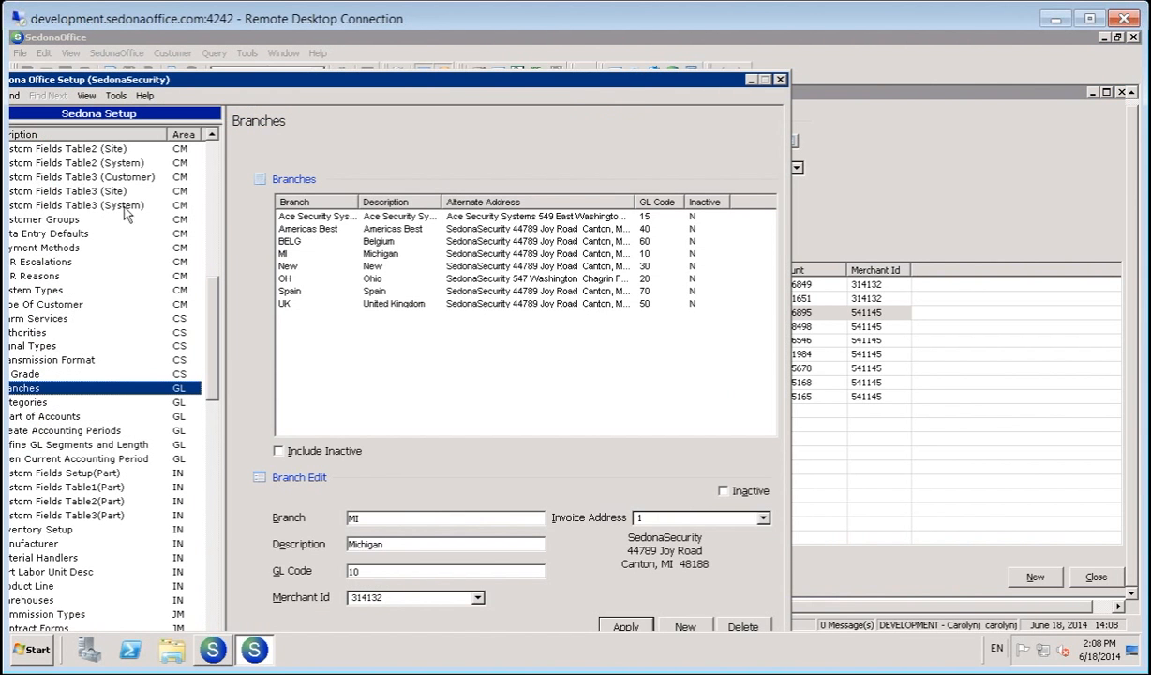
{"action": "left_click_drag", "start_coordinate": [328, 79], "coordinate": [544, 57]}
{"action": "left_click", "coordinate": [267, 351]}
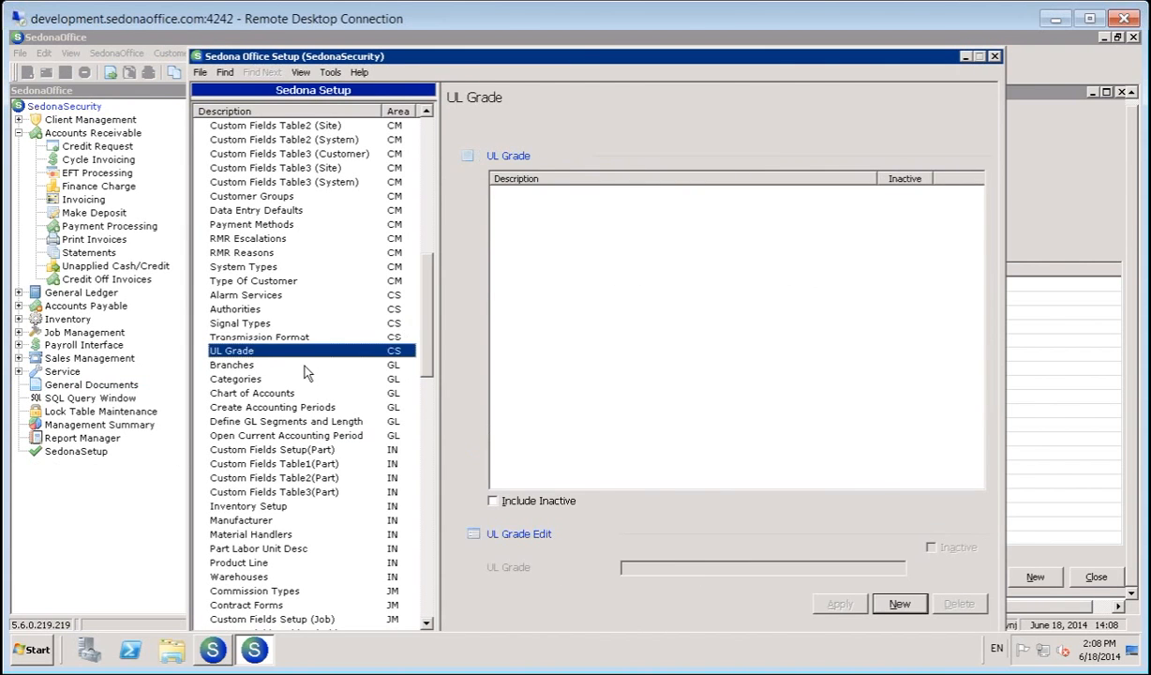
{"action": "left_click", "coordinate": [298, 364]}
{"action": "left_click", "coordinate": [496, 229]}
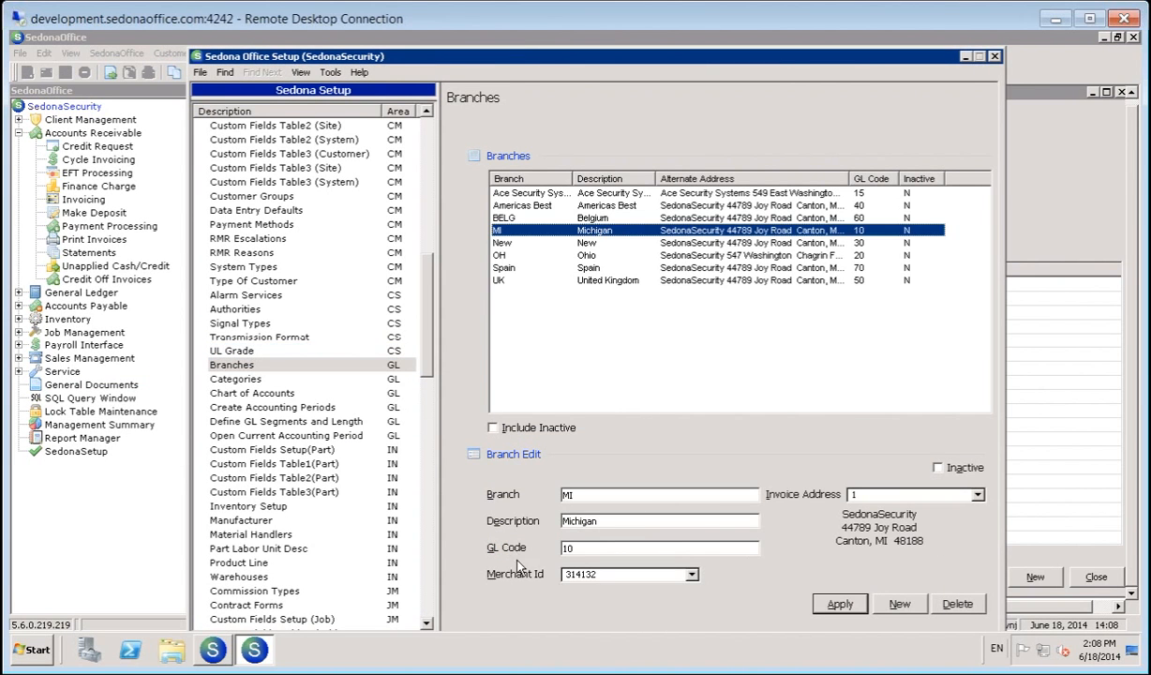
{"action": "left_click", "coordinate": [691, 575]}
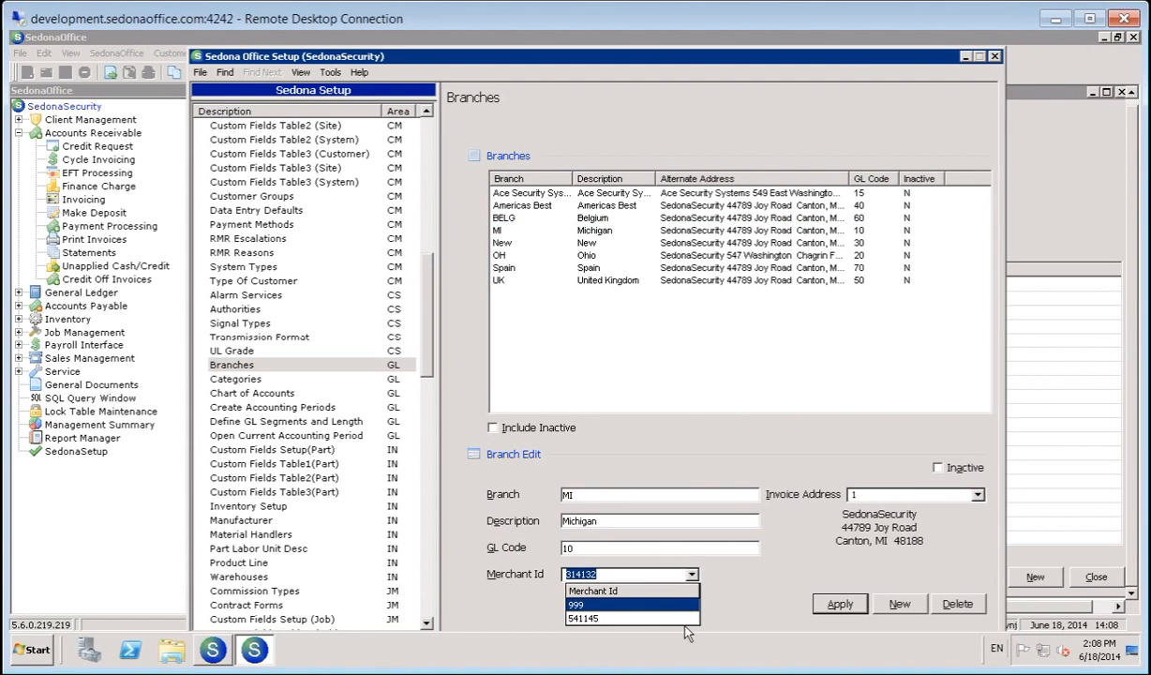
{"action": "left_click", "coordinate": [750, 562]}
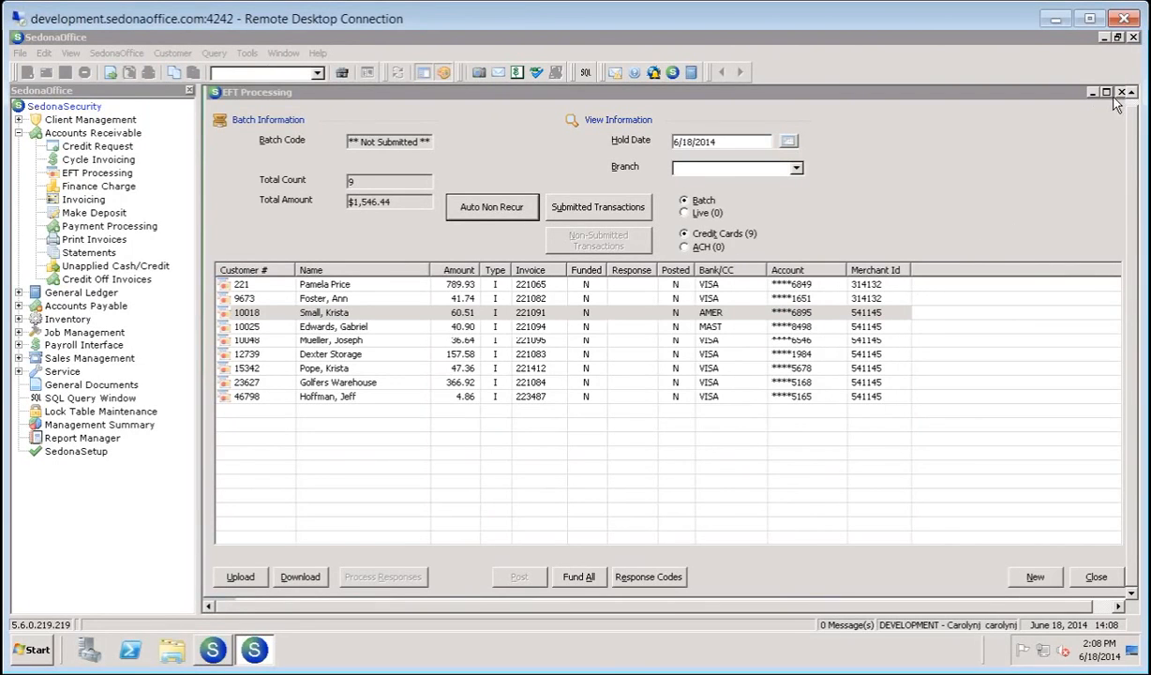
Close EFT Processing and open the record of the third customer in the recent customers list.
{"action": "left_click", "coordinate": [1076, 98]}
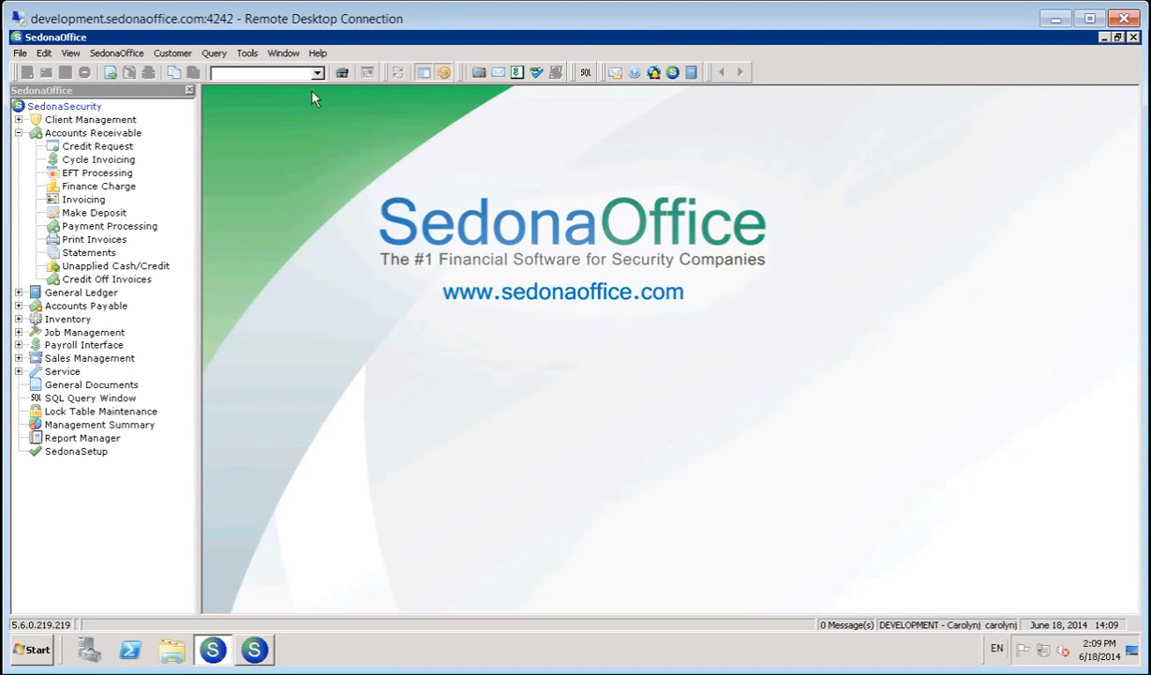
{"action": "left_click", "coordinate": [317, 75]}
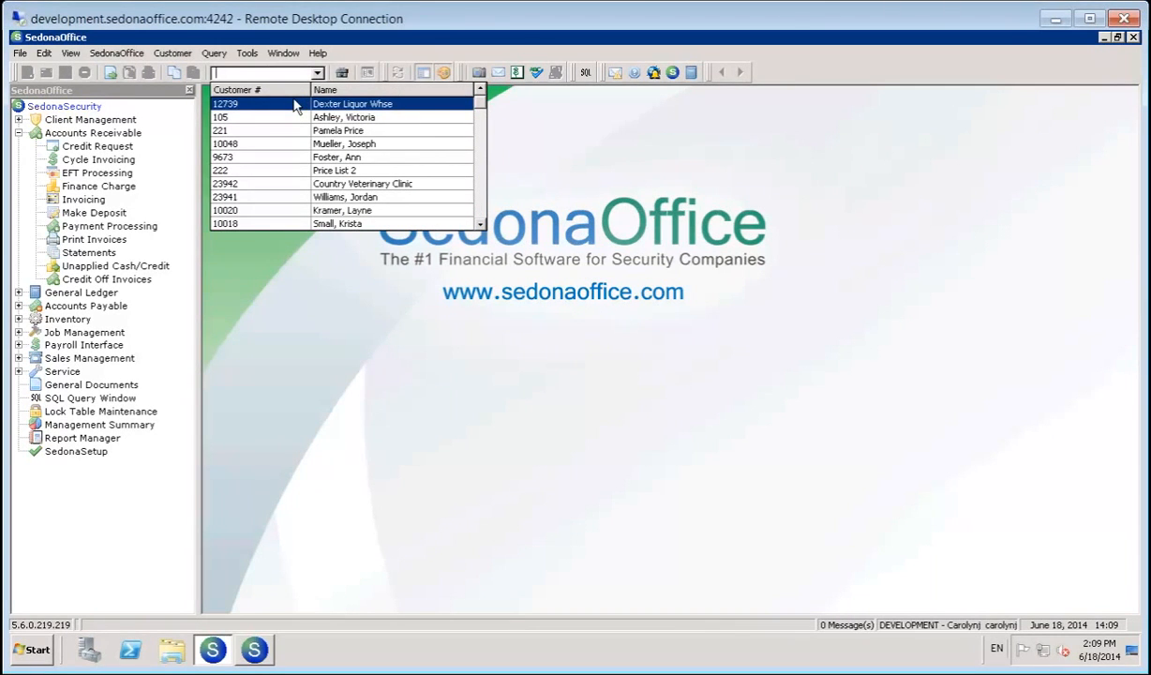
{"action": "left_click", "coordinate": [286, 131]}
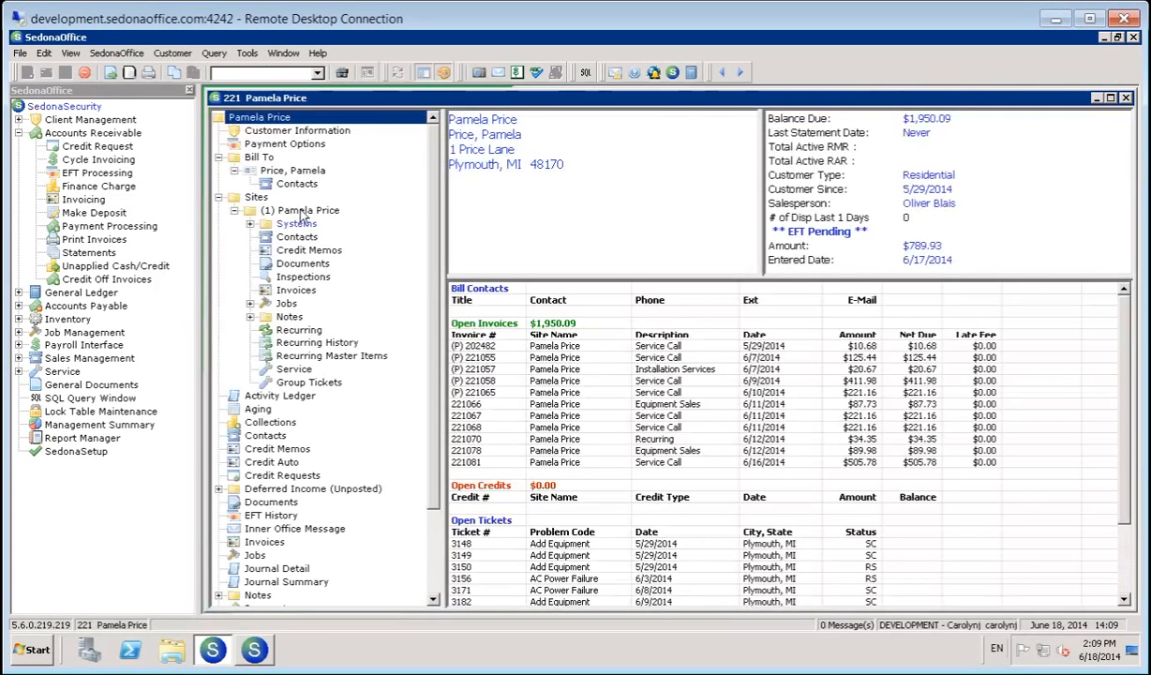
Open the EFT setup of the customer's VISA card, examine the Hold Day and Days Past Inv Date settings, and close it.
{"action": "left_click", "coordinate": [258, 144]}
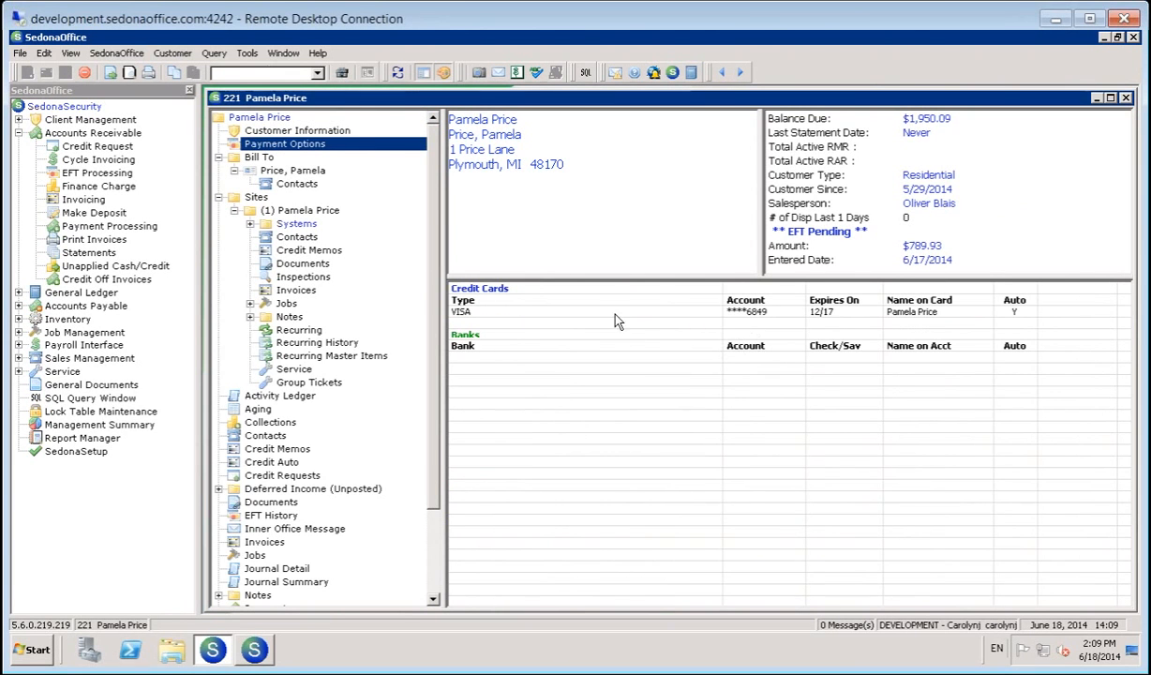
{"action": "double_click", "coordinate": [615, 313]}
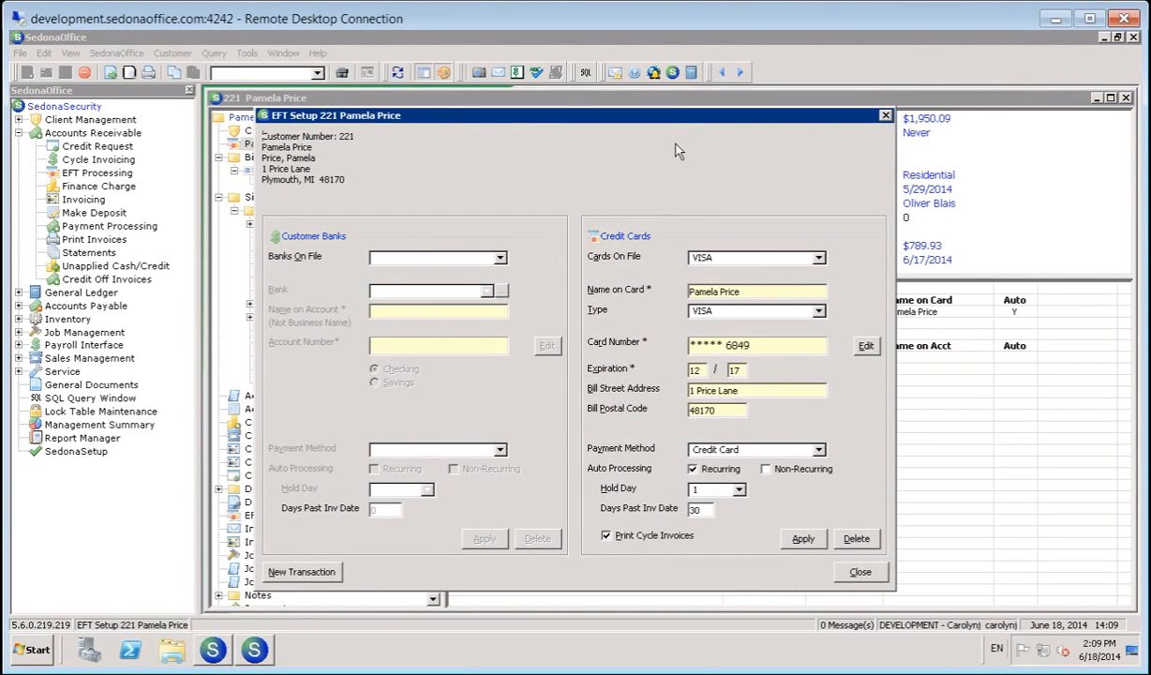
{"action": "left_click_drag", "start_coordinate": [646, 116], "coordinate": [659, 89]}
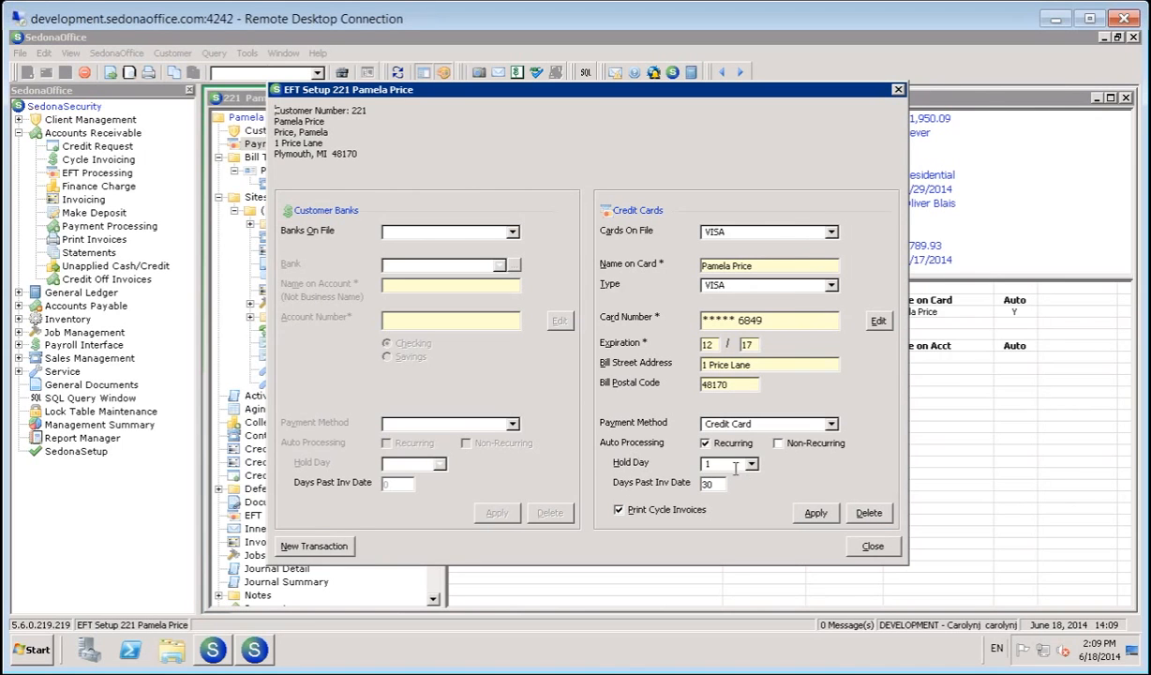
{"action": "mouse_move", "coordinate": [721, 485]}
{"action": "left_click", "coordinate": [733, 463]}
{"action": "key", "text": "Tab"}
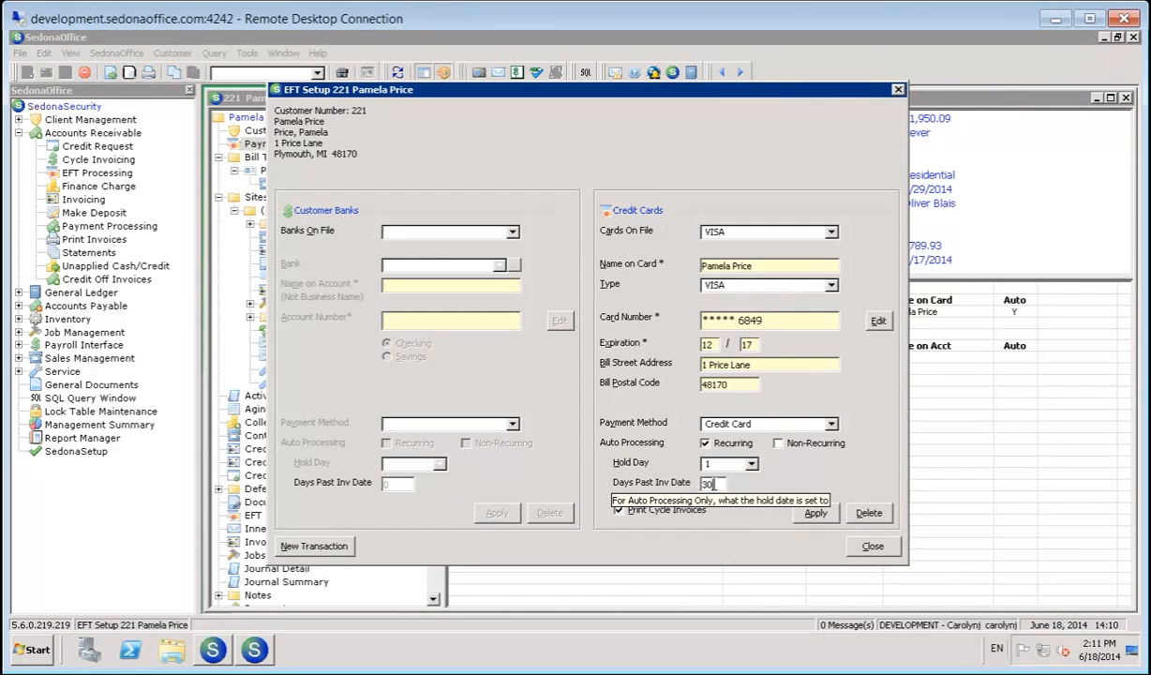
{"action": "left_click", "coordinate": [897, 91]}
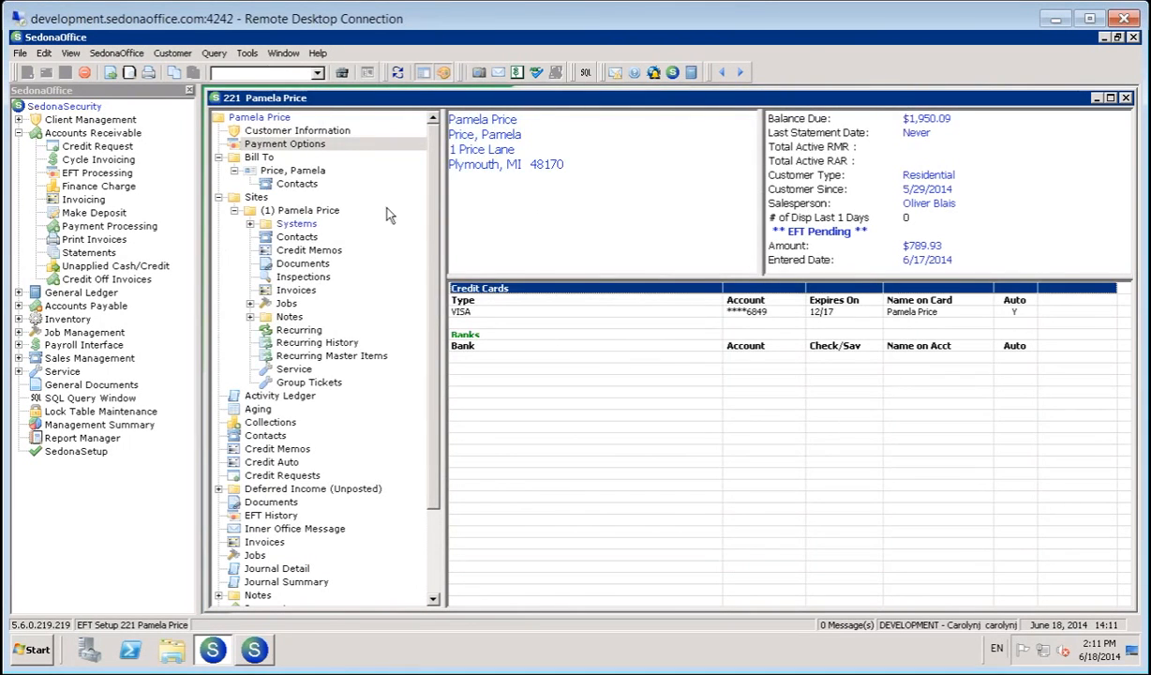
Reopen the VISA card's EFT setup, check the Days Past Inv Date setting again, and close it.
{"action": "double_click", "coordinate": [611, 313]}
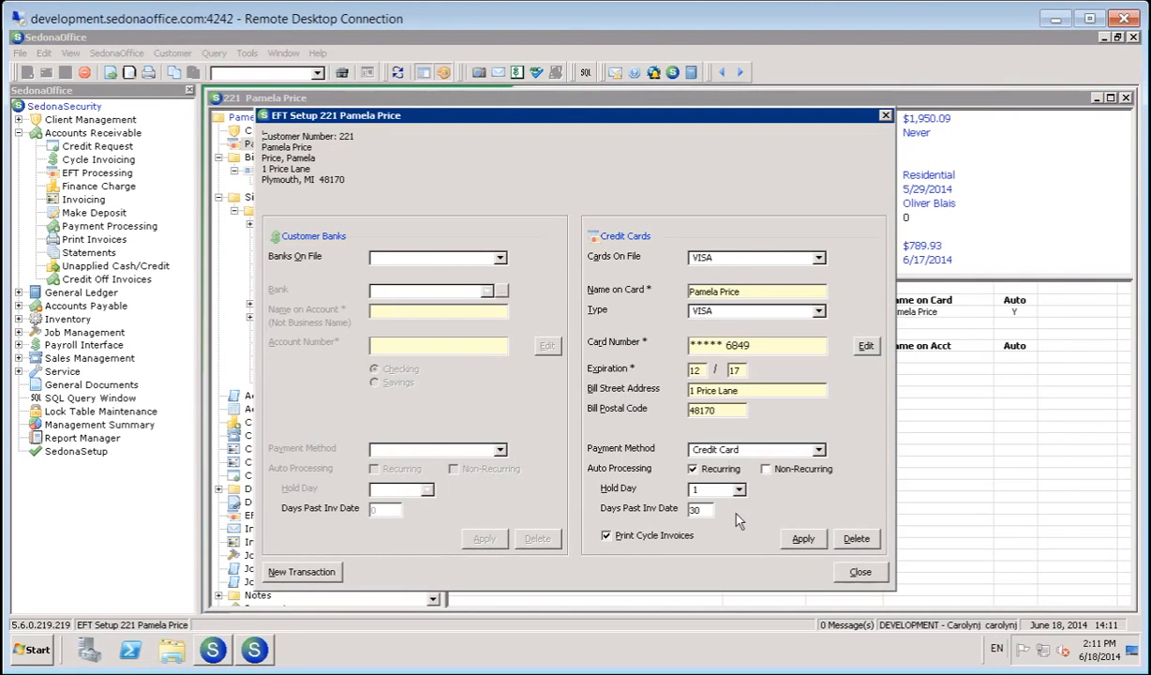
{"action": "left_click", "coordinate": [707, 510]}
{"action": "left_click", "coordinate": [886, 118]}
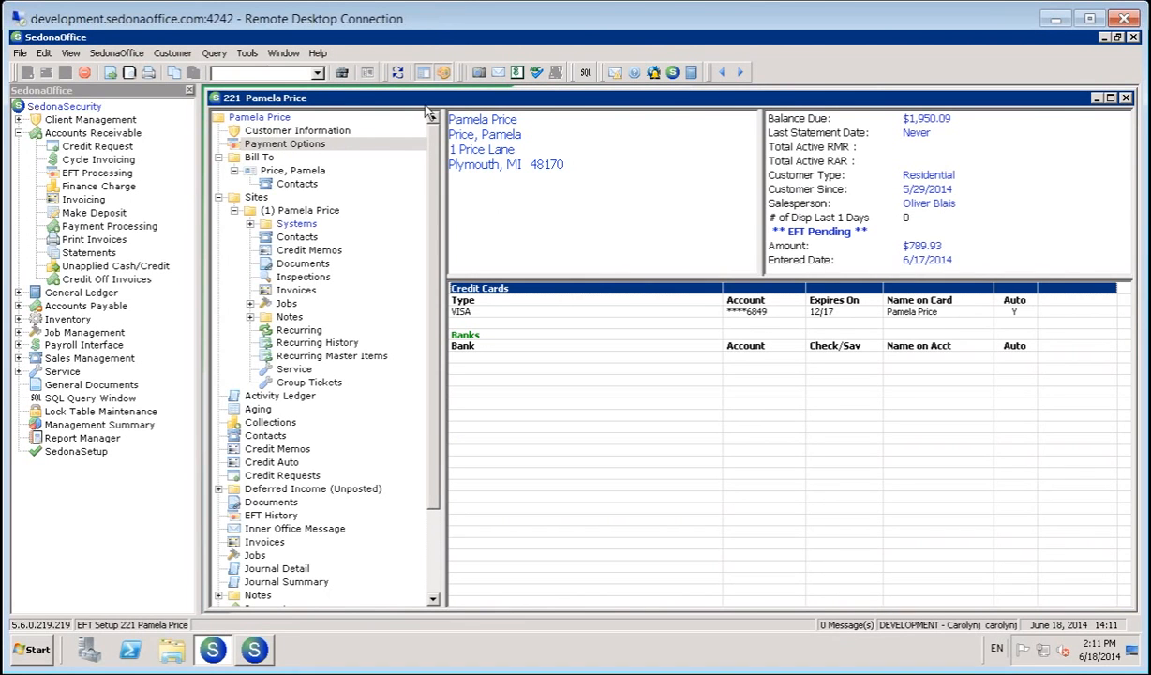
Browse forward and backward through the neighbouring customer records.
{"action": "left_click", "coordinate": [740, 72]}
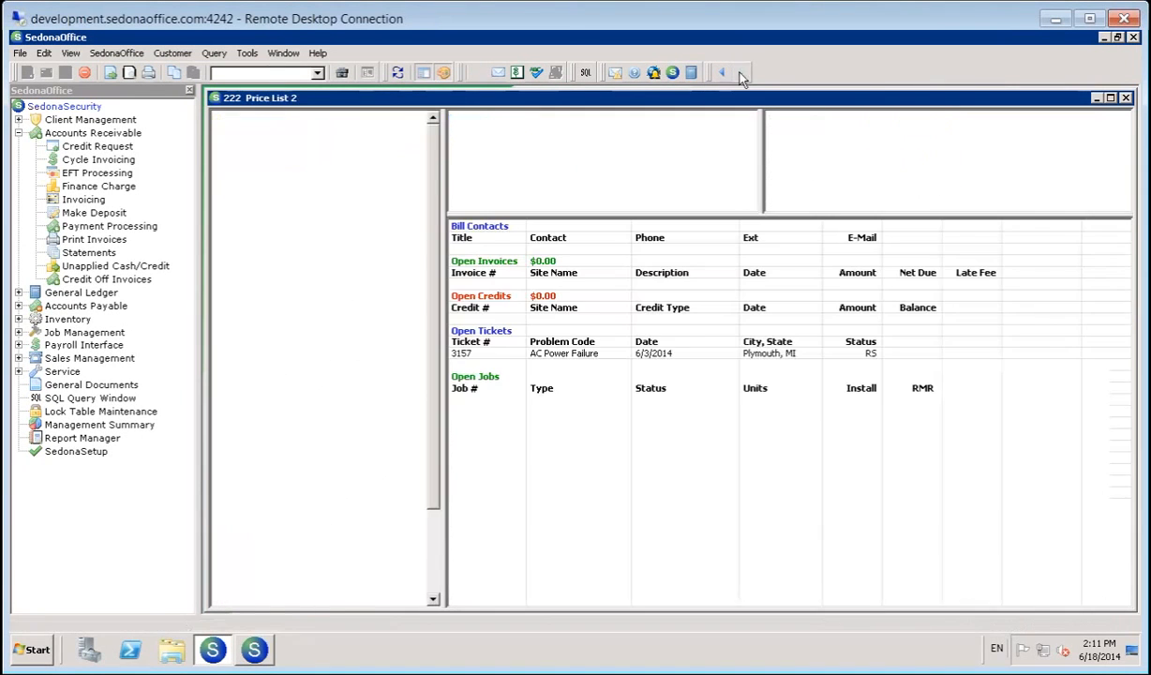
{"action": "left_click", "coordinate": [740, 72]}
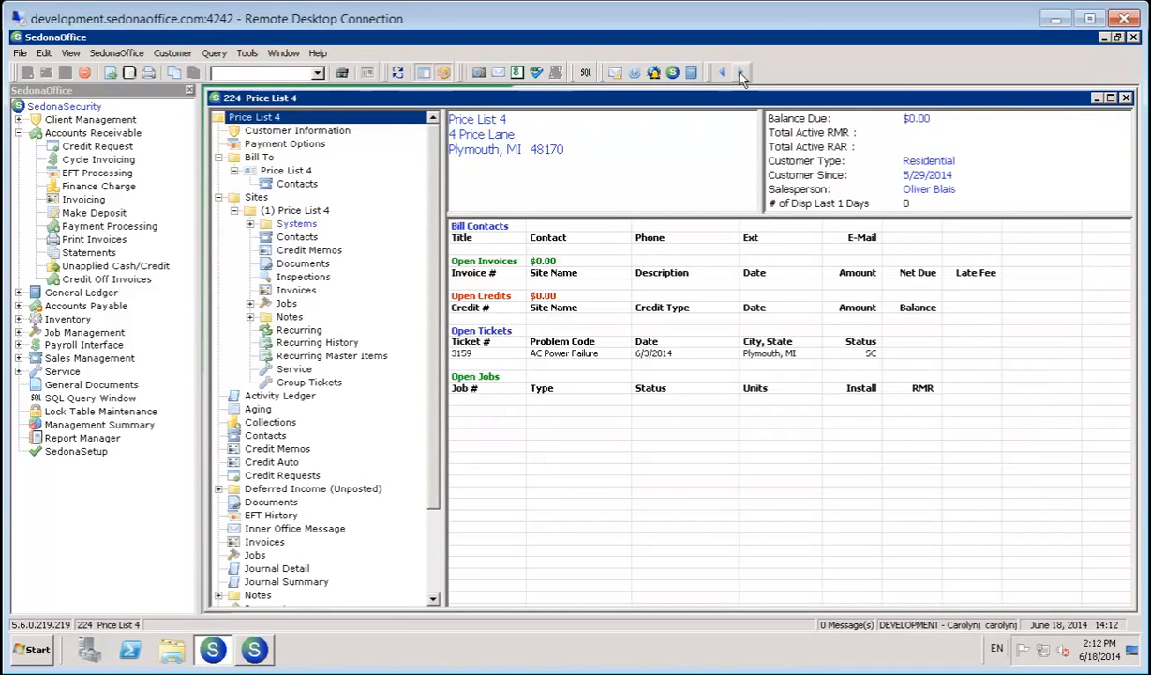
{"action": "left_click", "coordinate": [740, 73]}
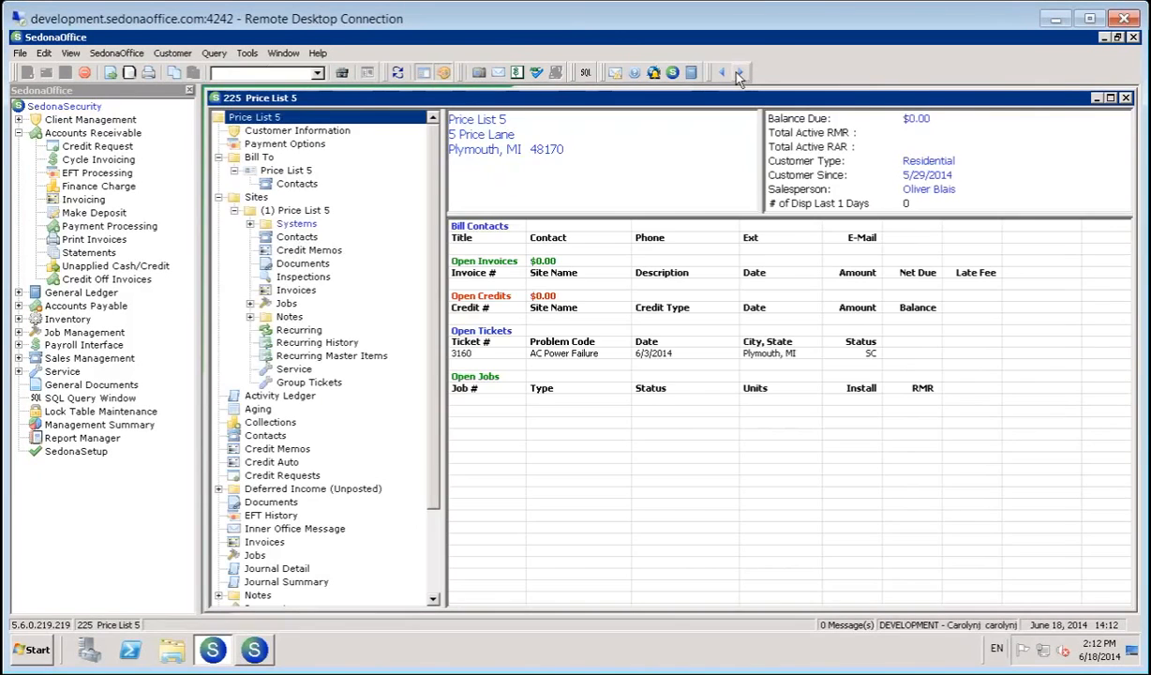
{"action": "left_click", "coordinate": [723, 73]}
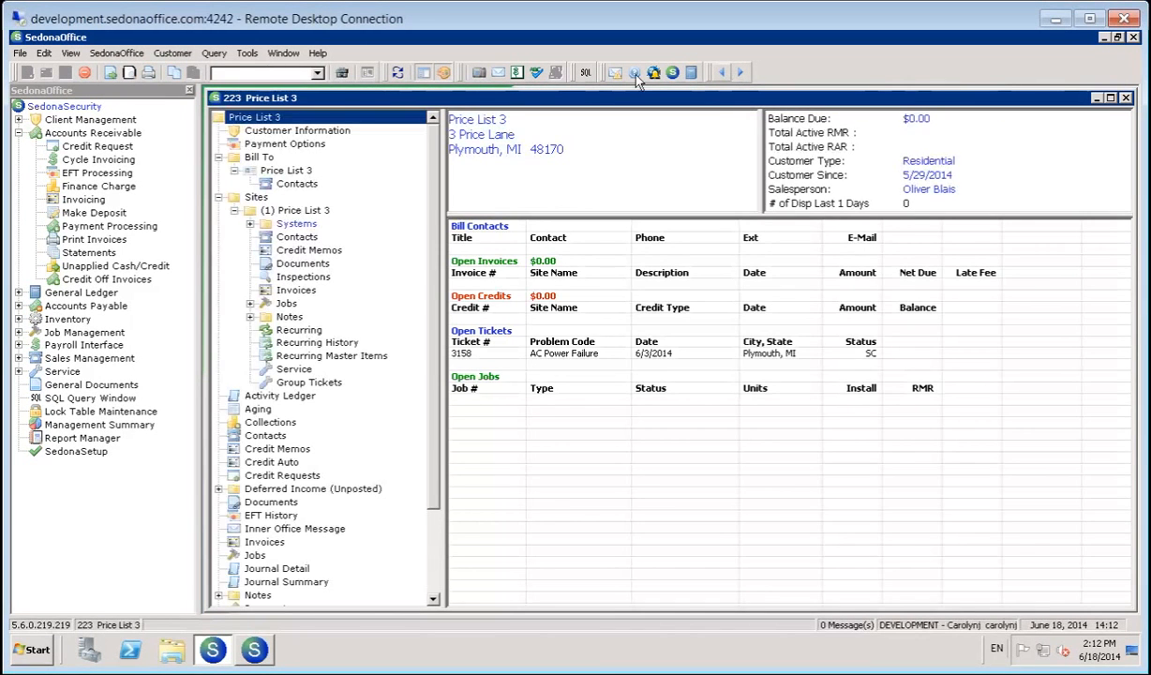
{"action": "left_click", "coordinate": [740, 72]}
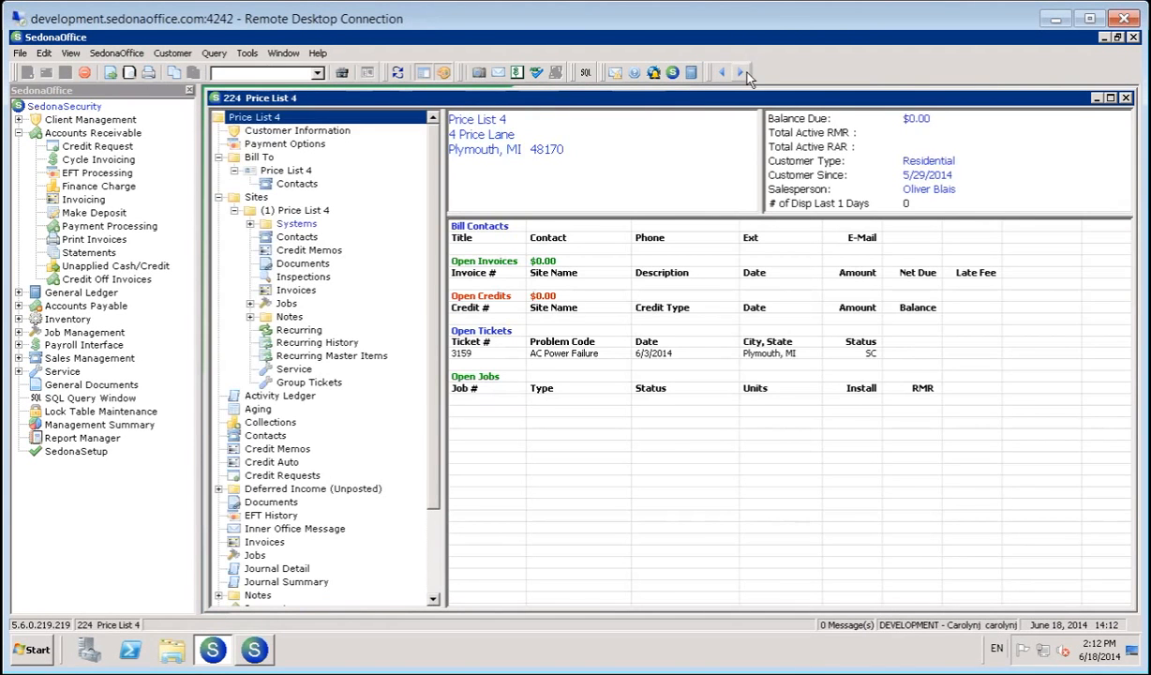
{"action": "left_click", "coordinate": [661, 133]}
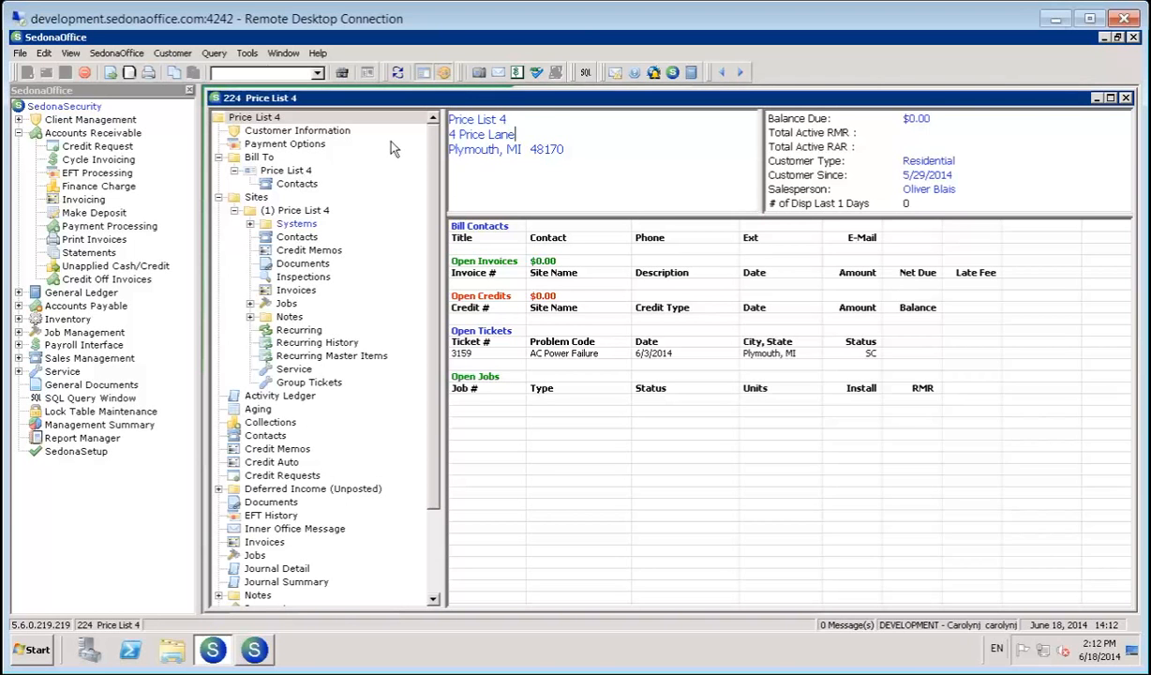
Close the current customer record and reopen the earlier customer with the VISA card from the recent customers list.
{"action": "left_click", "coordinate": [1126, 97]}
{"action": "left_click", "coordinate": [317, 73]}
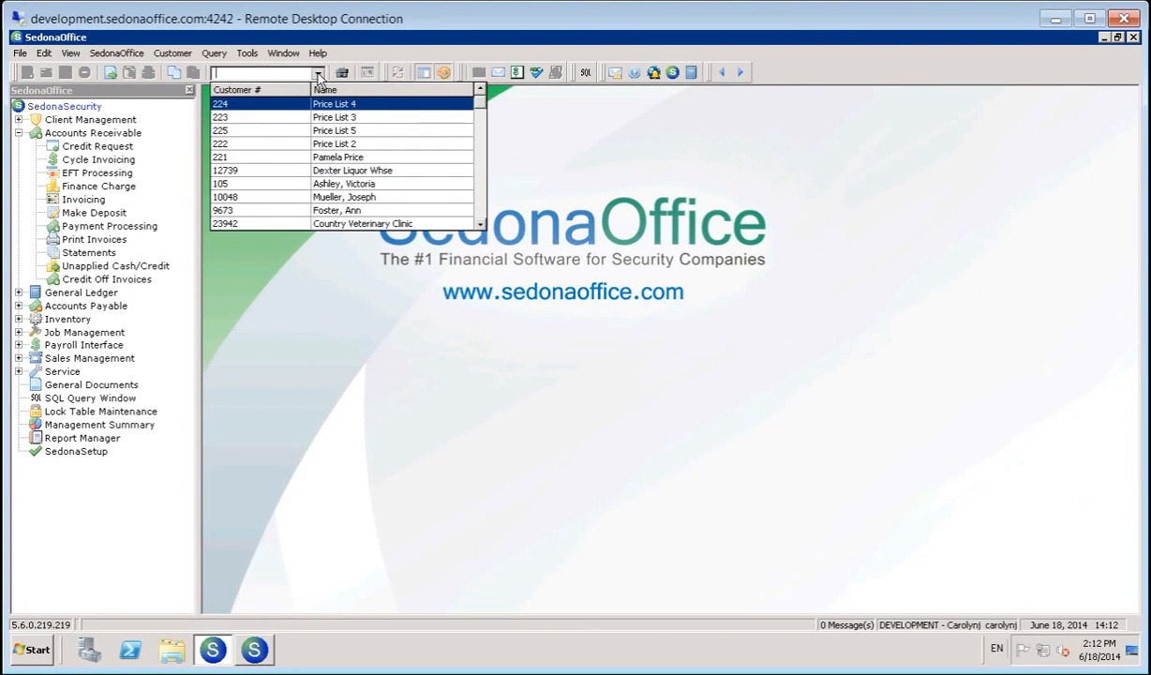
{"action": "left_click", "coordinate": [248, 157]}
{"action": "double_click", "coordinate": [323, 161]}
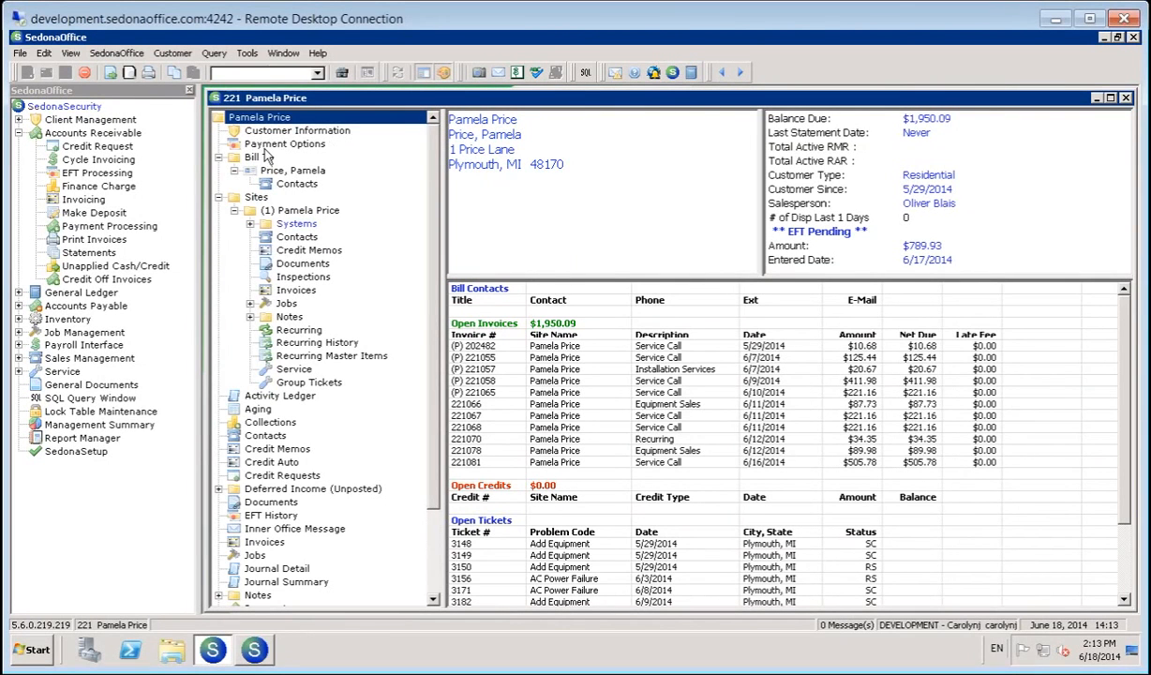
Open the customer's setup from the customer information, examine the Part Pricing Level choices, and close the setup without changes.
{"action": "left_click", "coordinate": [321, 131]}
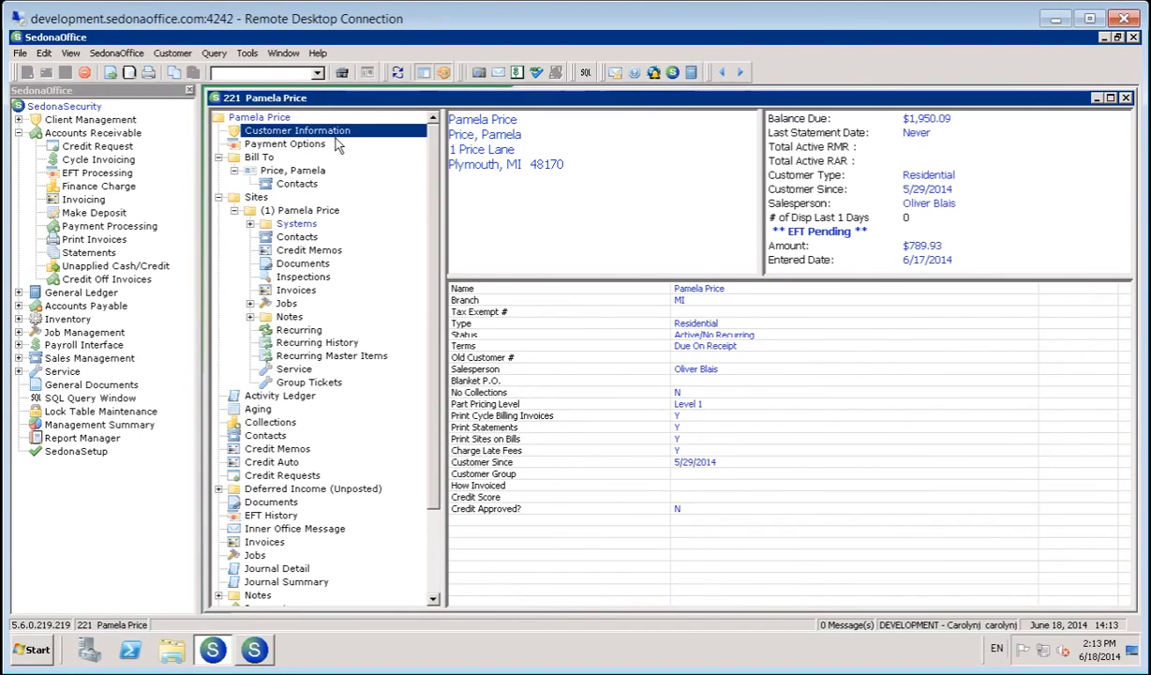
{"action": "right_click", "coordinate": [344, 134]}
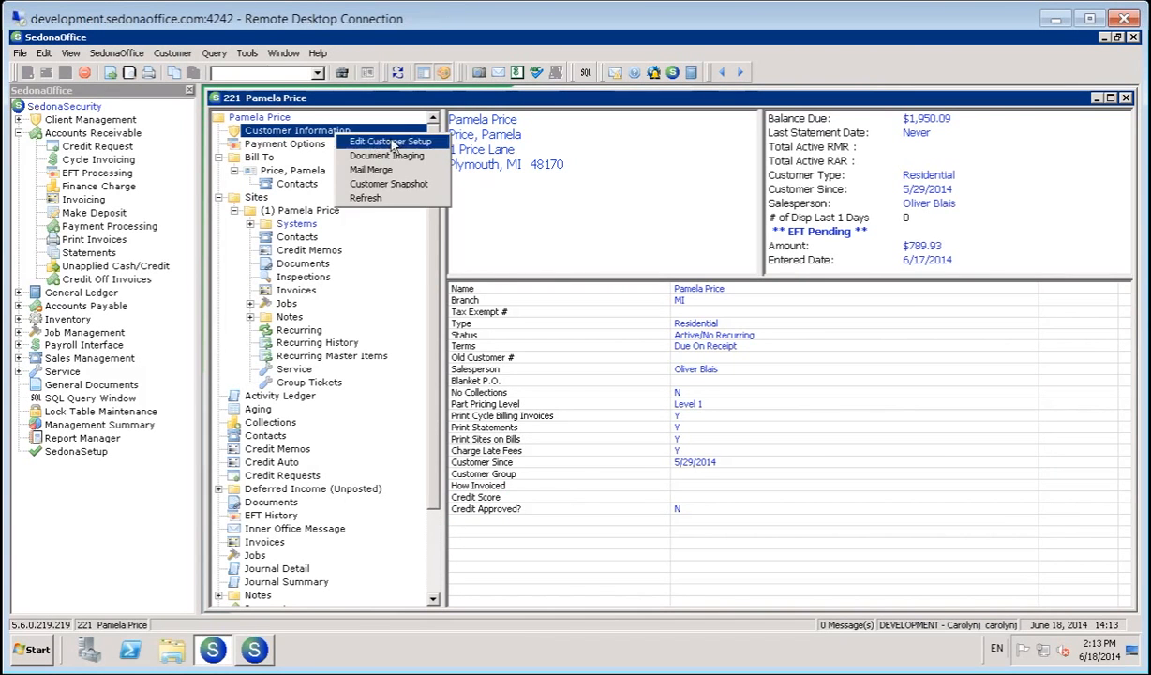
{"action": "left_click", "coordinate": [392, 142]}
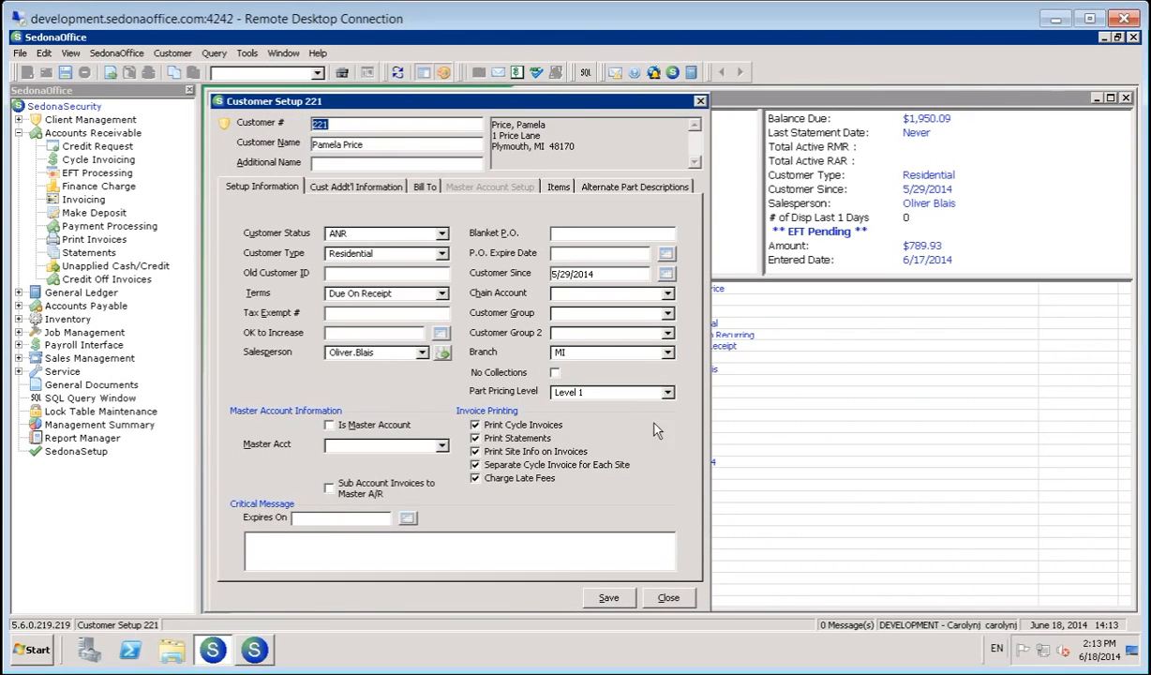
{"action": "left_click", "coordinate": [668, 394]}
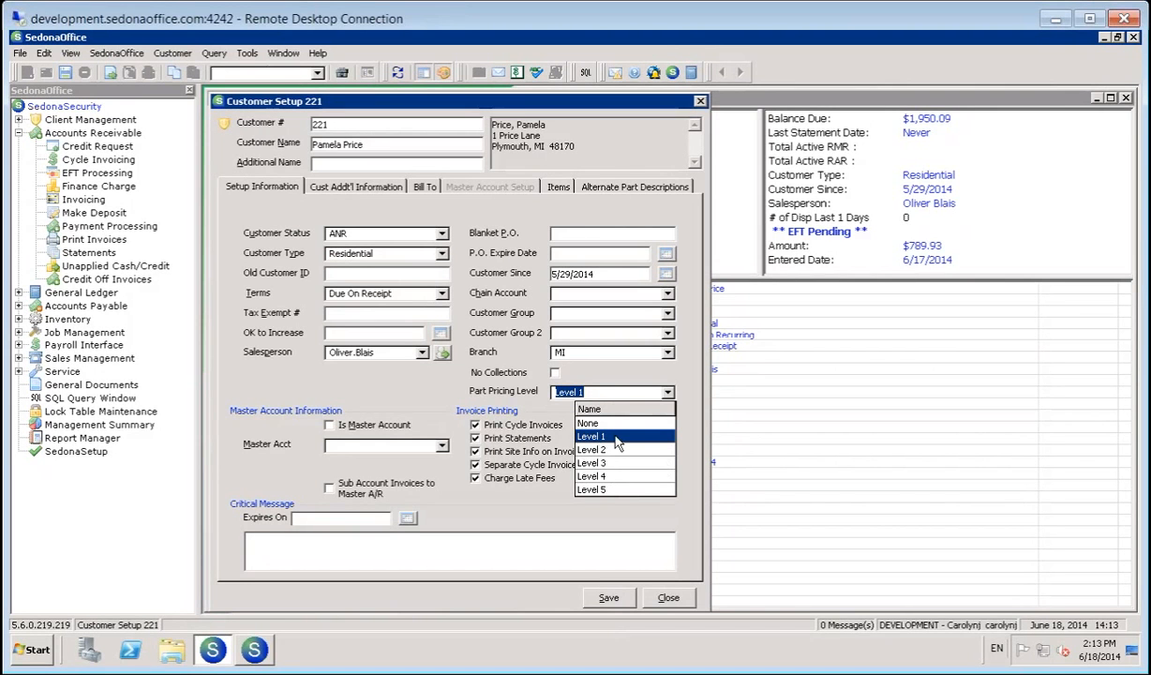
{"action": "left_click", "coordinate": [598, 380]}
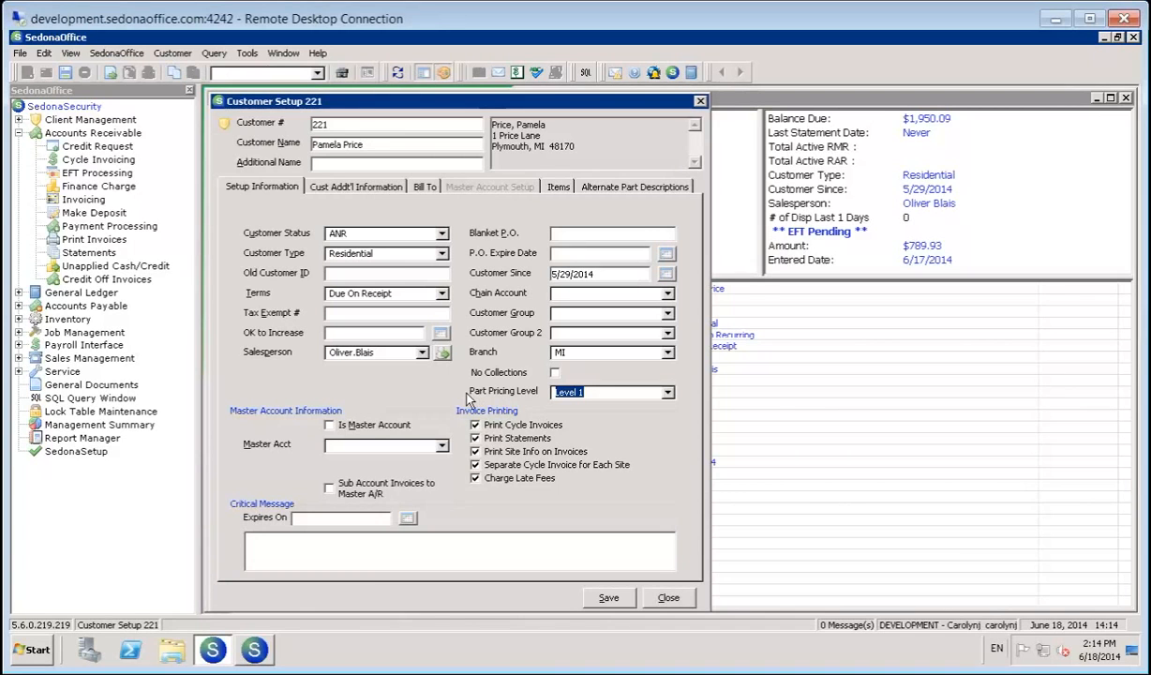
{"action": "left_click", "coordinate": [701, 103]}
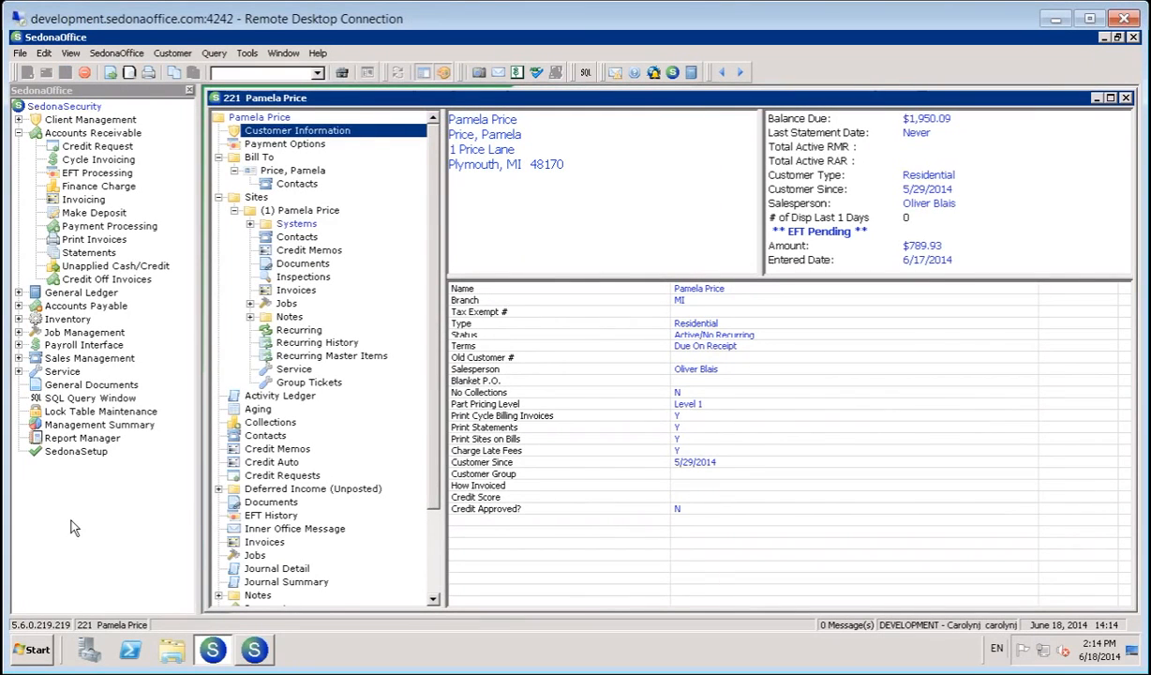
In the SedonaOffice setup's Data Entry Defaults, review the Part Pricing Level choices, pick None, and close the setup without applying it.
{"action": "left_click", "coordinate": [254, 650]}
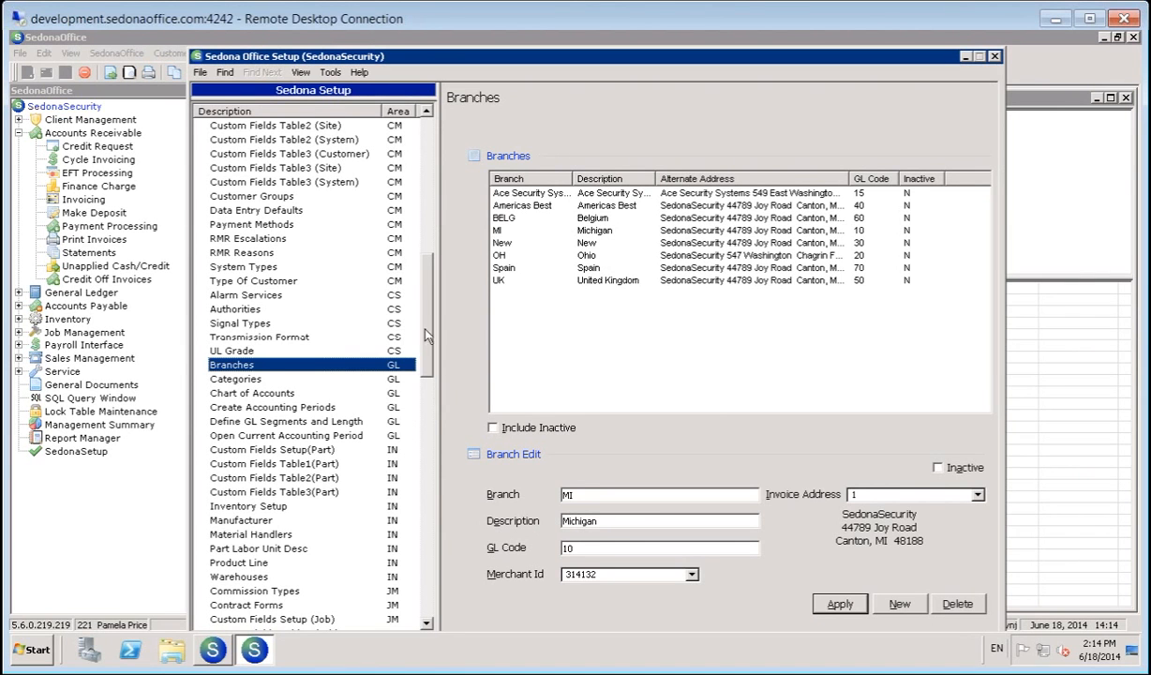
{"action": "left_click", "coordinate": [237, 215]}
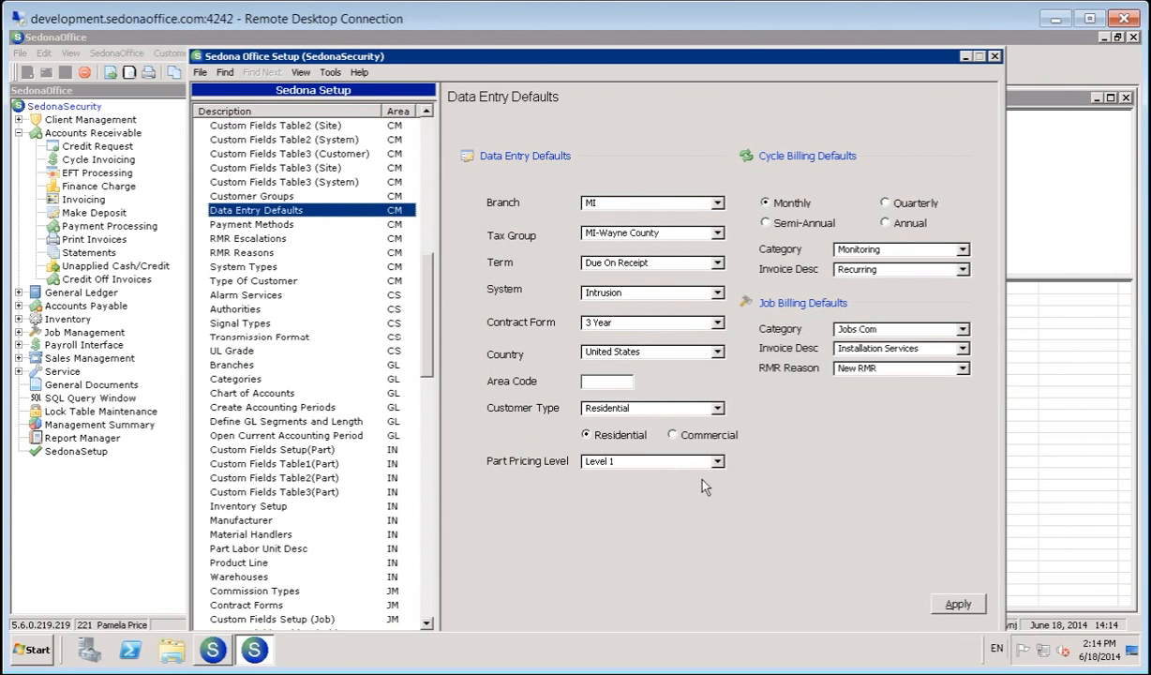
{"action": "left_click", "coordinate": [719, 461]}
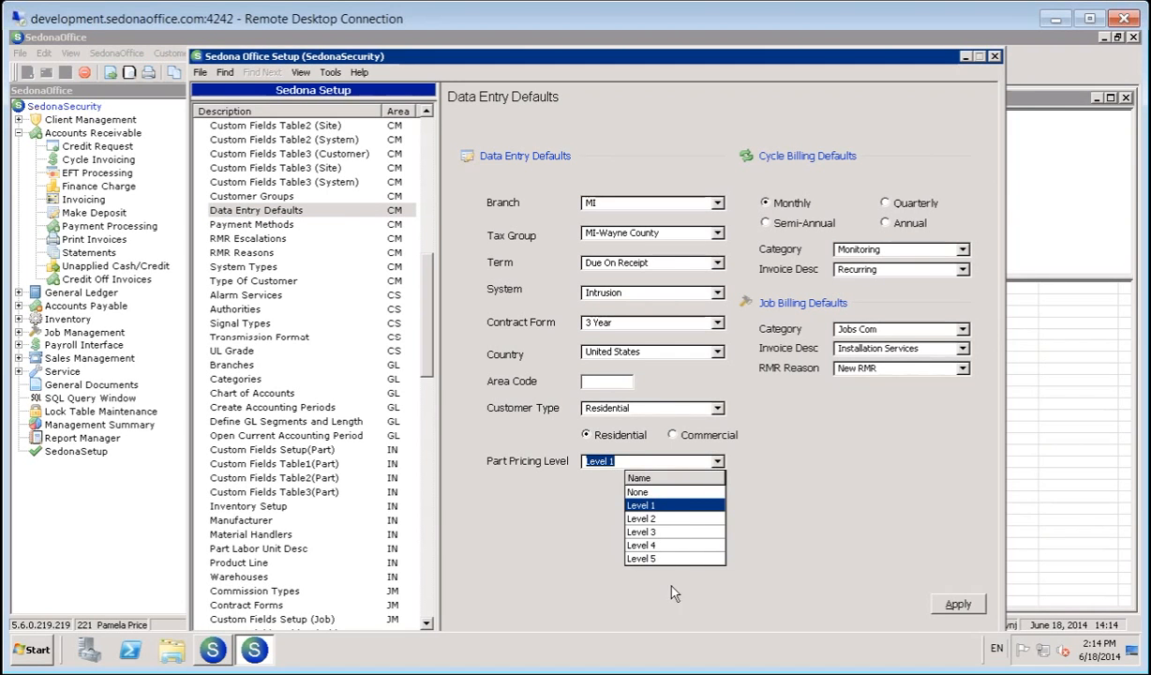
{"action": "left_click", "coordinate": [655, 492]}
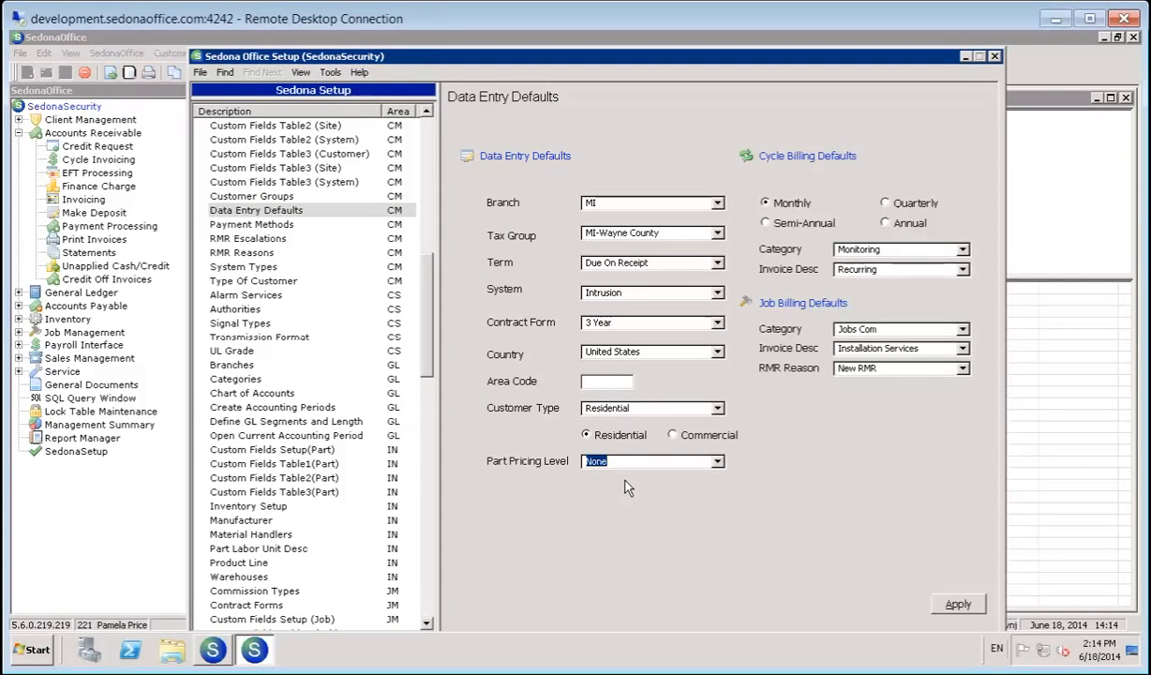
{"action": "left_click", "coordinate": [996, 57]}
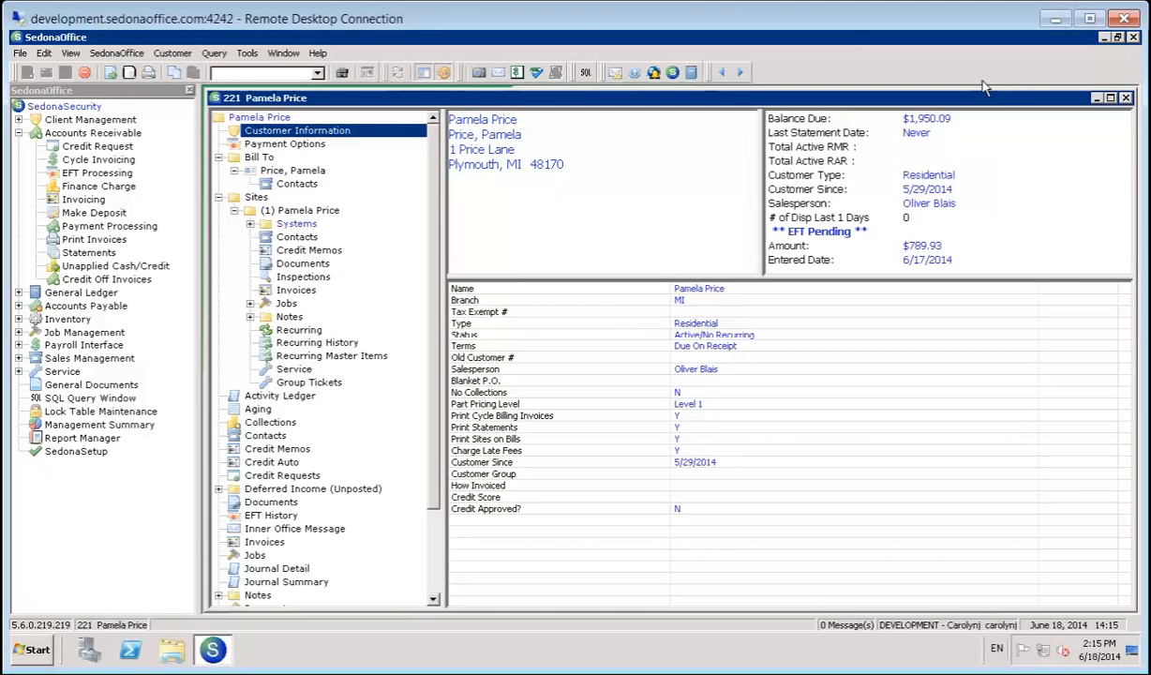
Search the inventory parts for pn001 and open the matching part for editing.
{"action": "left_click", "coordinate": [19, 319]}
{"action": "left_click", "coordinate": [19, 320]}
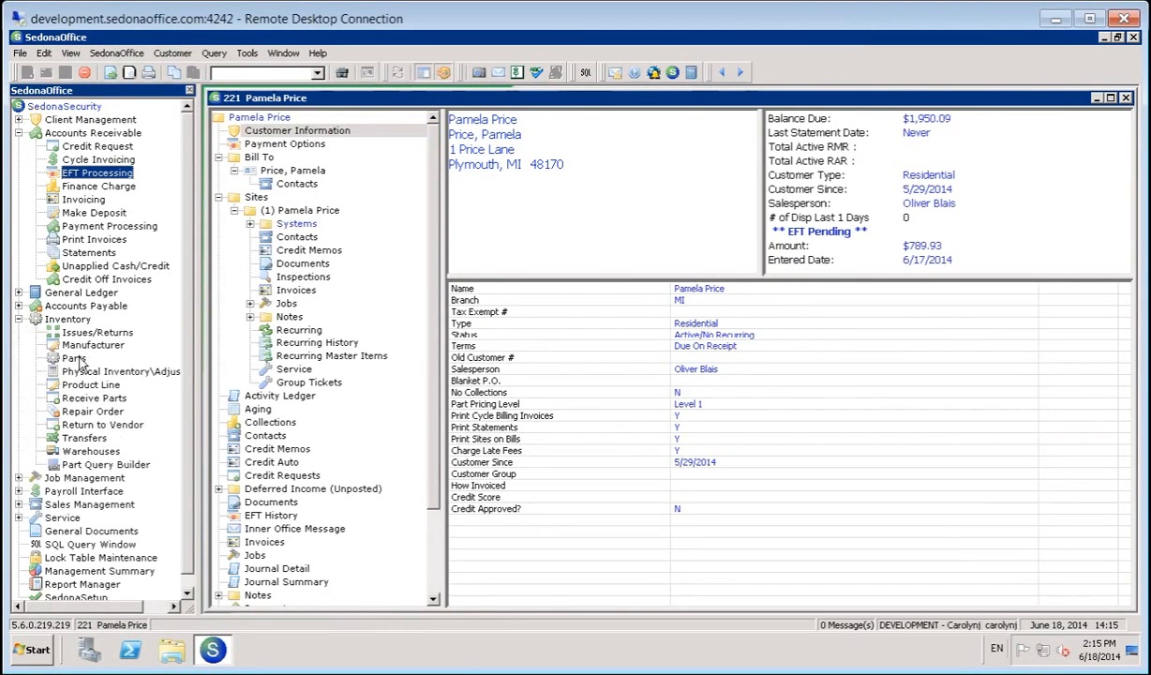
{"action": "left_click", "coordinate": [74, 358]}
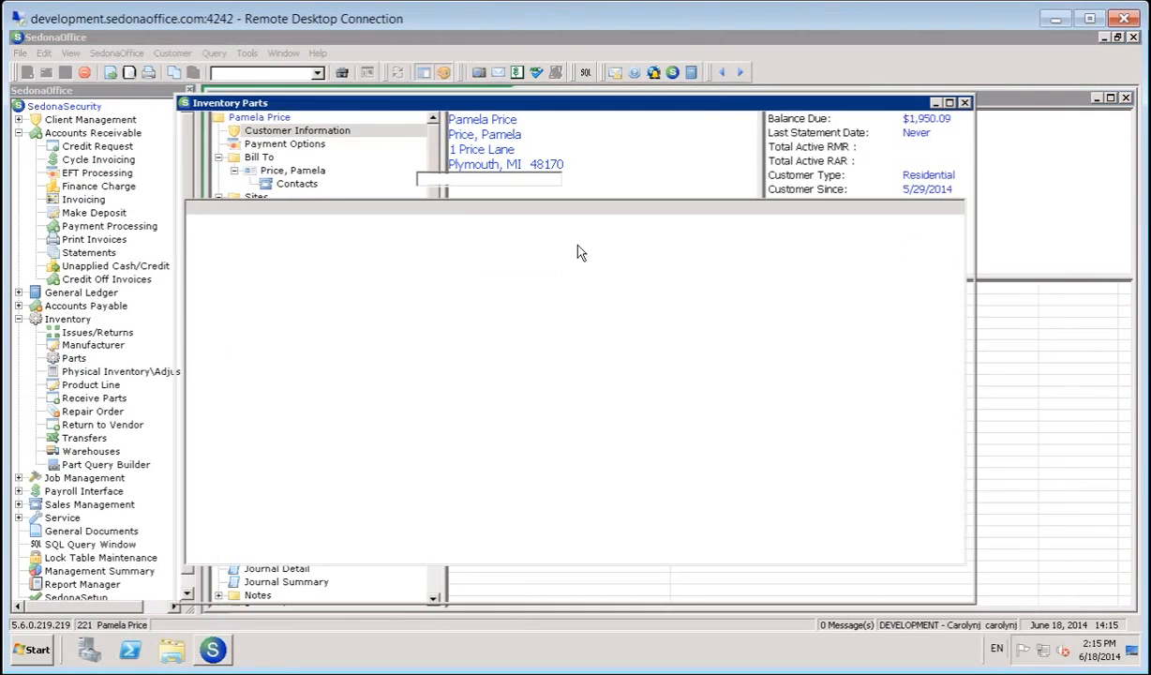
{"action": "left_click_drag", "start_coordinate": [541, 105], "coordinate": [559, 96]}
{"action": "left_click", "coordinate": [472, 167]}
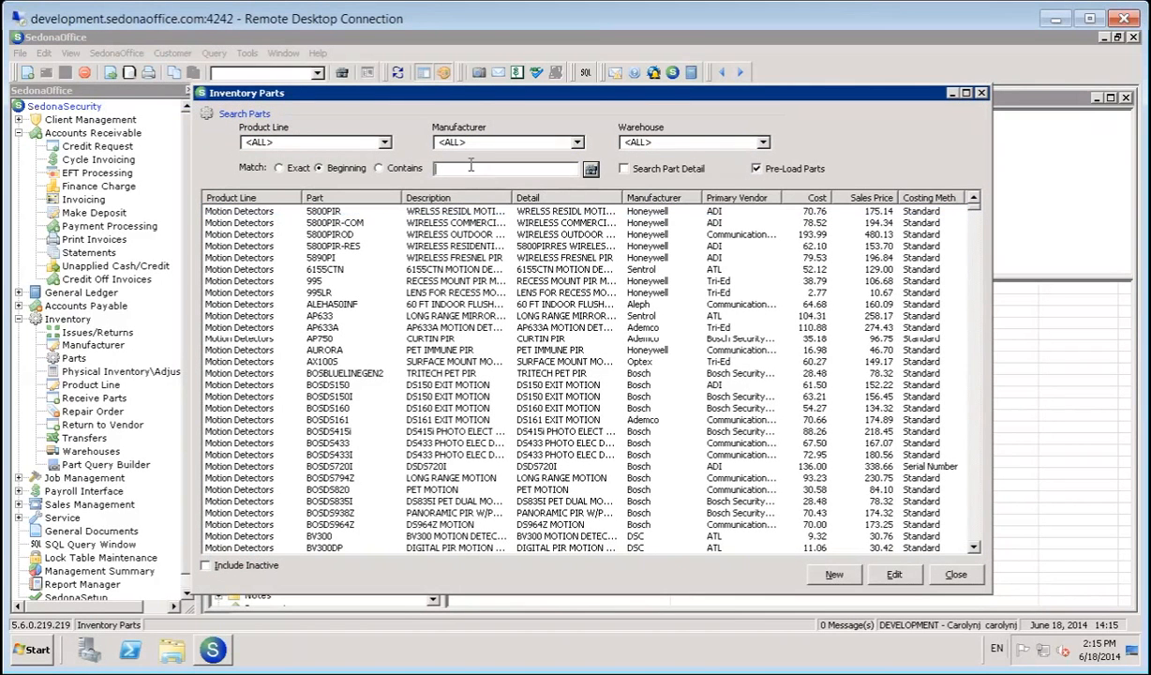
{"action": "type", "text": "pn001"}
{"action": "key", "text": "Return"}
{"action": "left_click", "coordinate": [332, 210]}
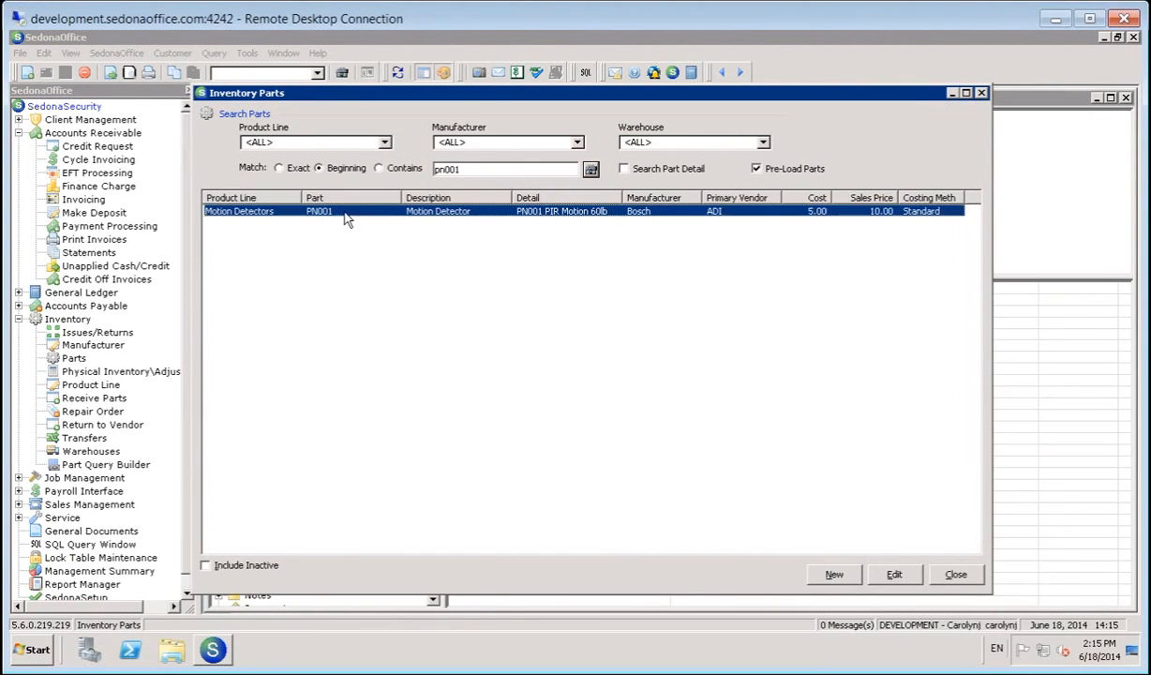
{"action": "left_click", "coordinate": [900, 575]}
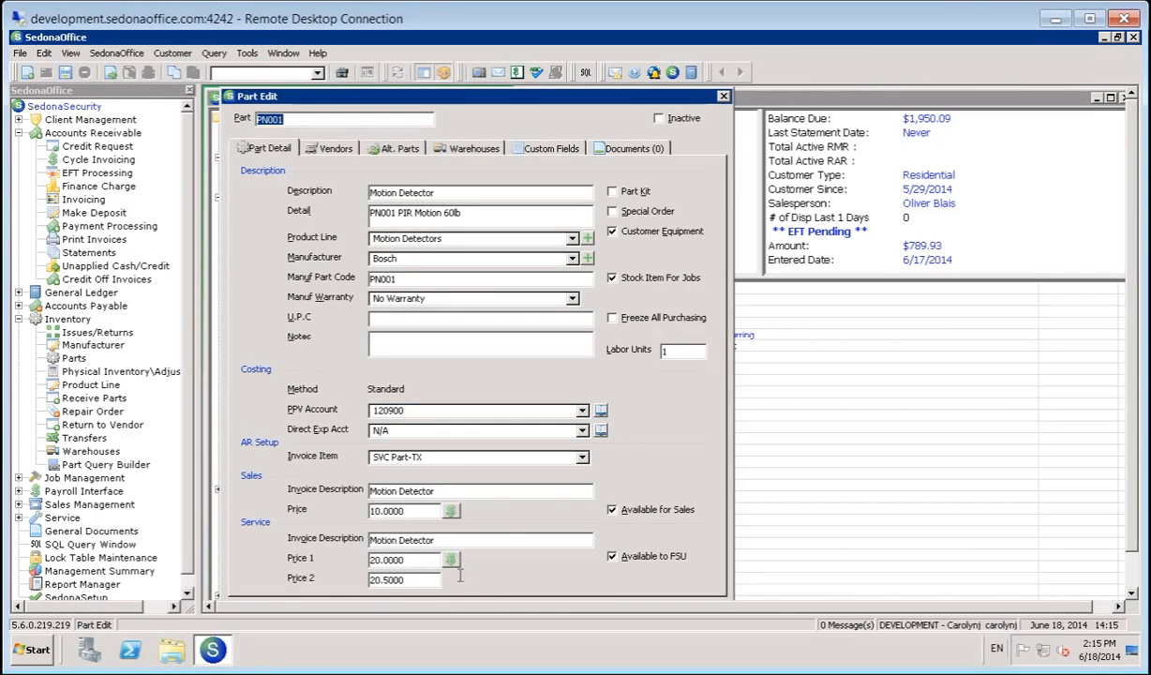
Open the part pricing levels from the sales price, examine the price, labor units and labor rate per level, and close them.
{"action": "left_click", "coordinate": [451, 511]}
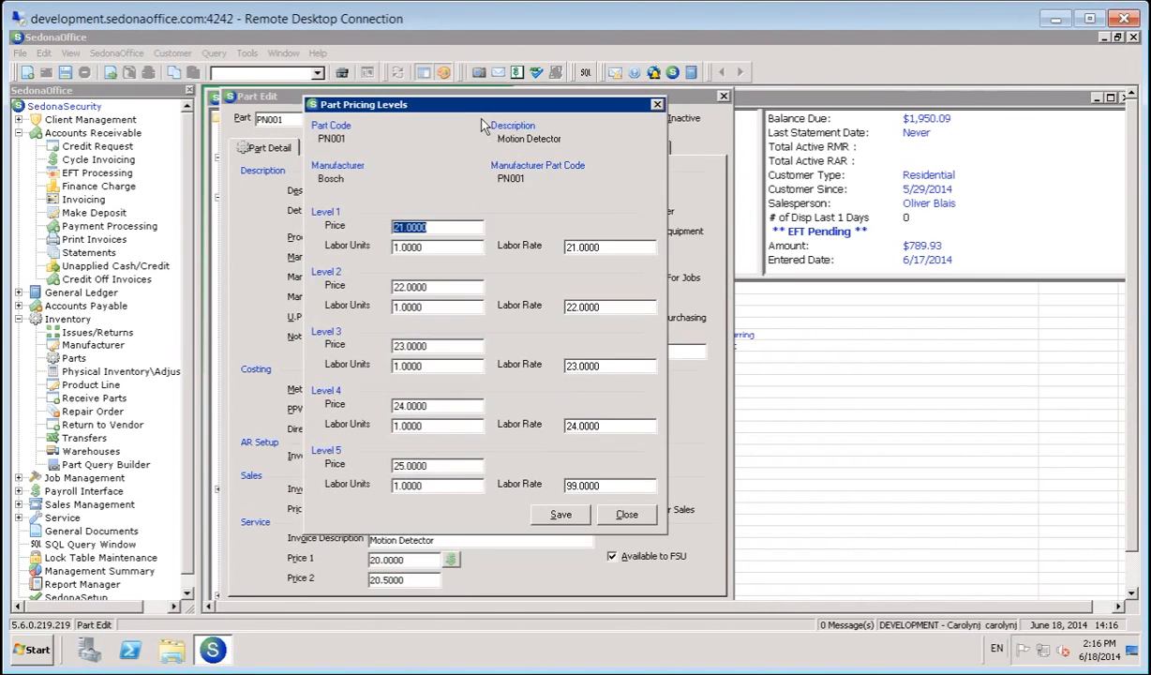
{"action": "left_click_drag", "start_coordinate": [454, 148], "coordinate": [462, 105]}
{"action": "left_click", "coordinate": [426, 226]}
{"action": "left_click", "coordinate": [622, 247]}
{"action": "left_click", "coordinate": [614, 248]}
{"action": "left_click_drag", "start_coordinate": [480, 105], "coordinate": [609, 101]}
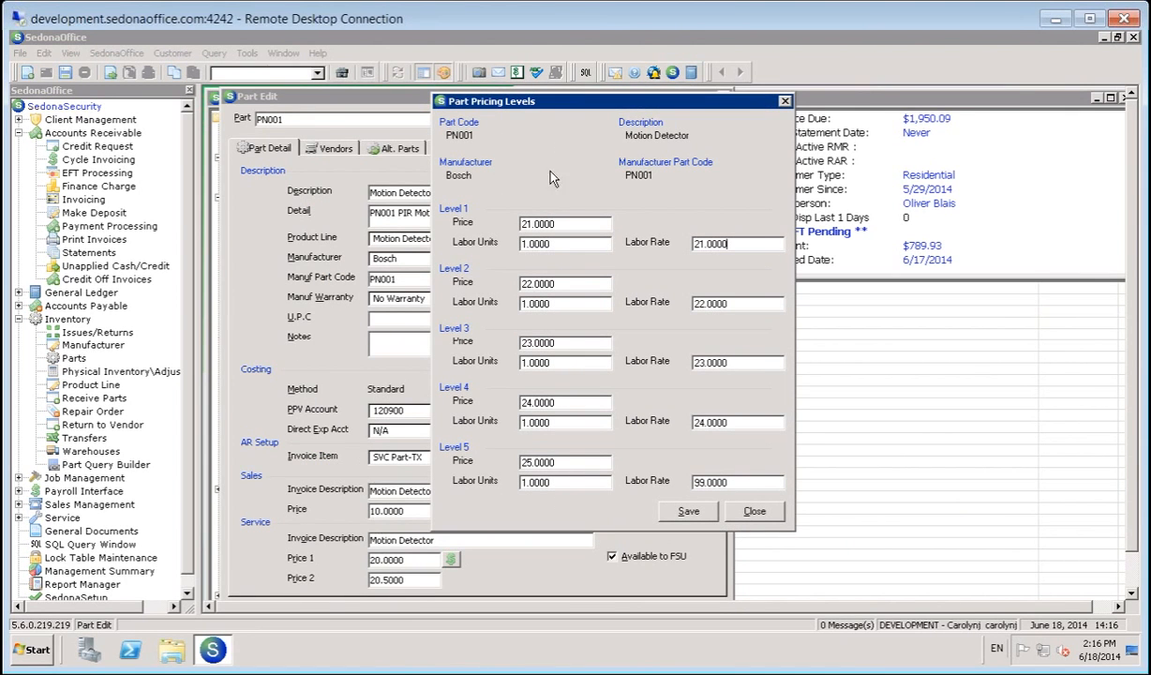
{"action": "left_click_drag", "start_coordinate": [582, 111], "coordinate": [513, 102]}
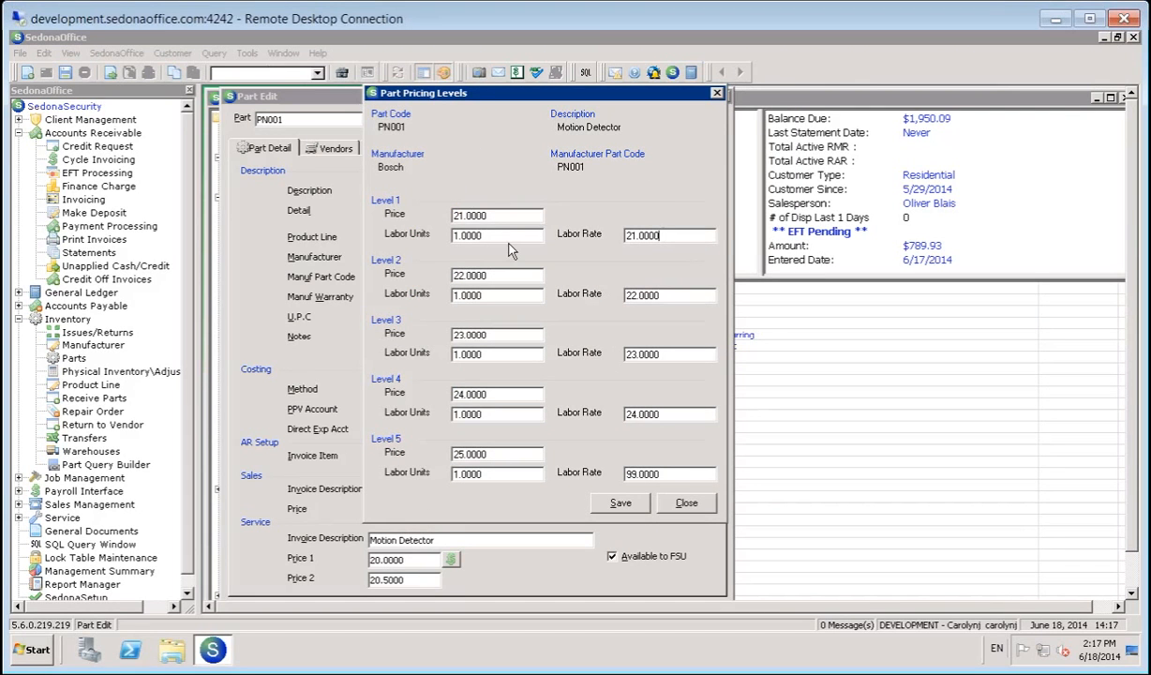
{"action": "left_click", "coordinate": [485, 216]}
{"action": "left_click", "coordinate": [717, 95]}
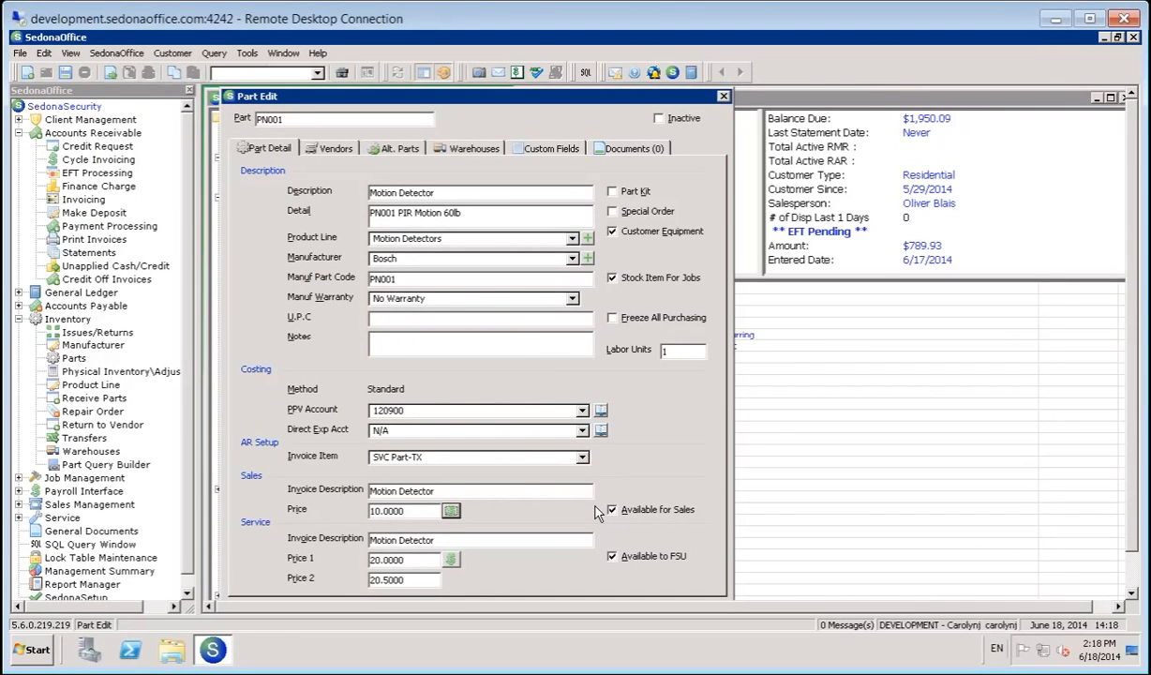
Recheck the part's pricing levels, close them, and leave the part without saving changes.
{"action": "left_click", "coordinate": [451, 511]}
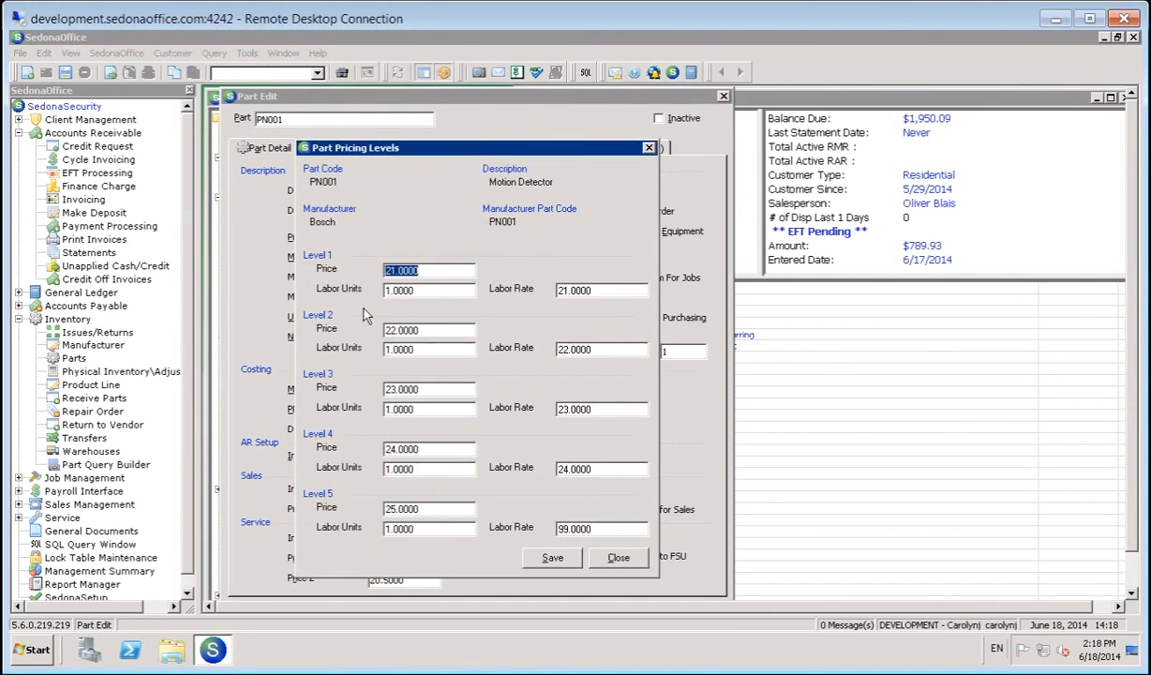
{"action": "left_click", "coordinate": [649, 149]}
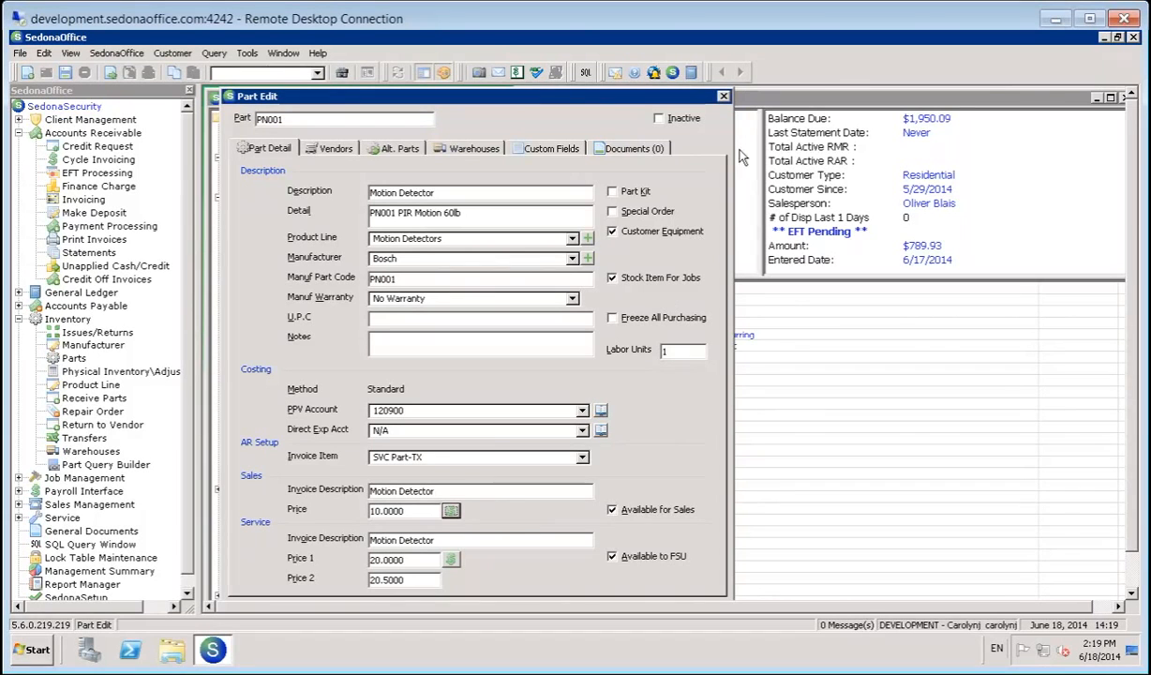
{"action": "left_click", "coordinate": [723, 97]}
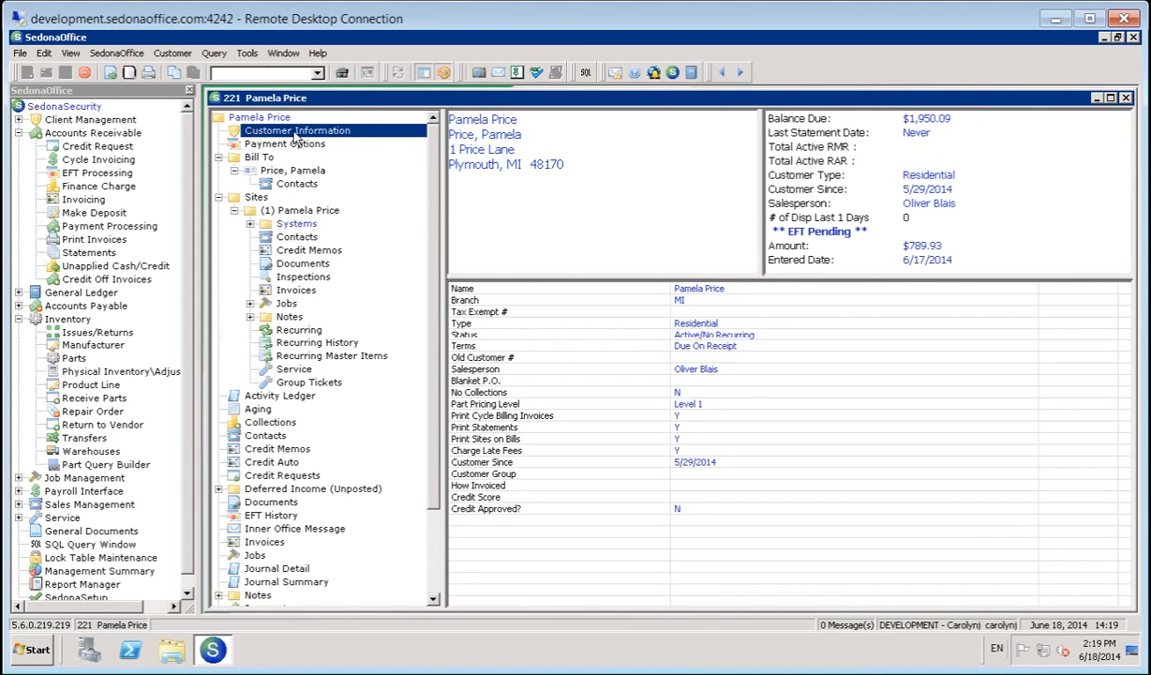
Open the customer's setup, show the alternate part descriptions, and load the entry for part 1240 to view its alternate code and description.
{"action": "right_click", "coordinate": [274, 134]}
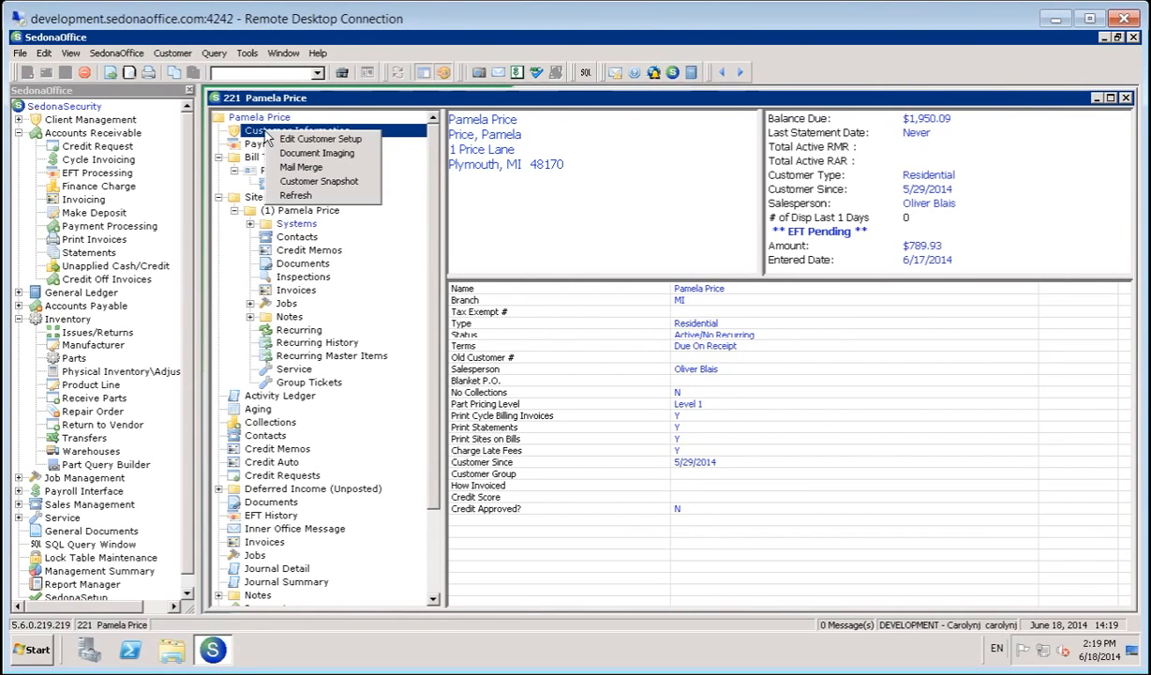
{"action": "left_click", "coordinate": [310, 141]}
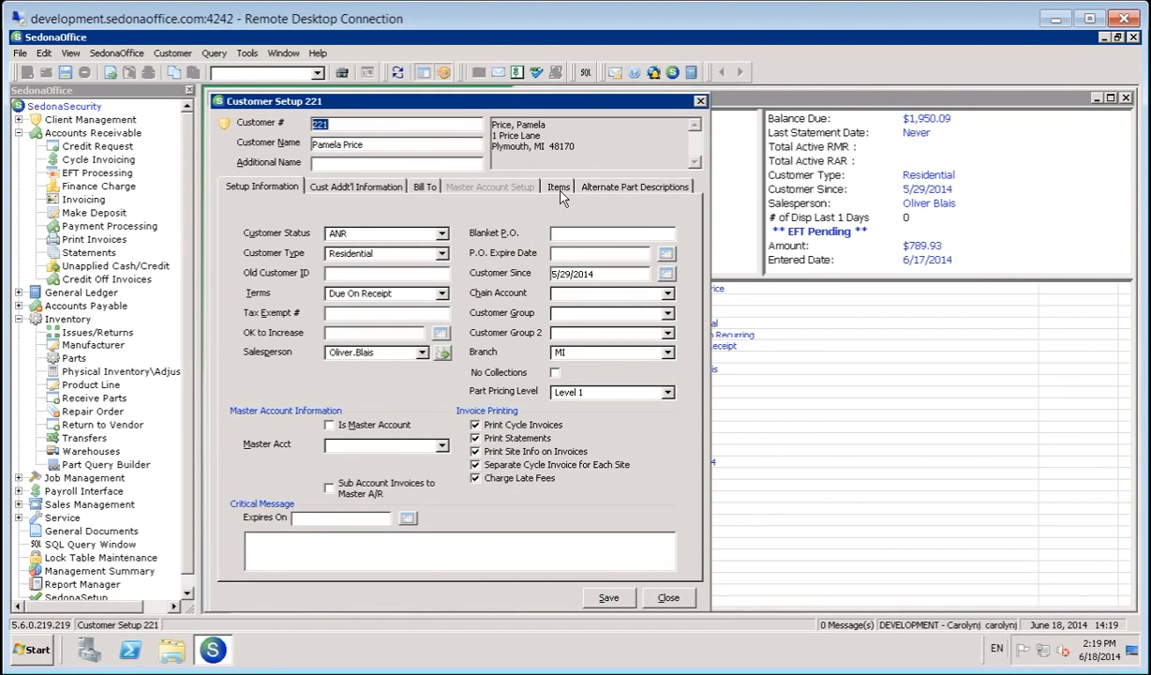
{"action": "left_click", "coordinate": [620, 188]}
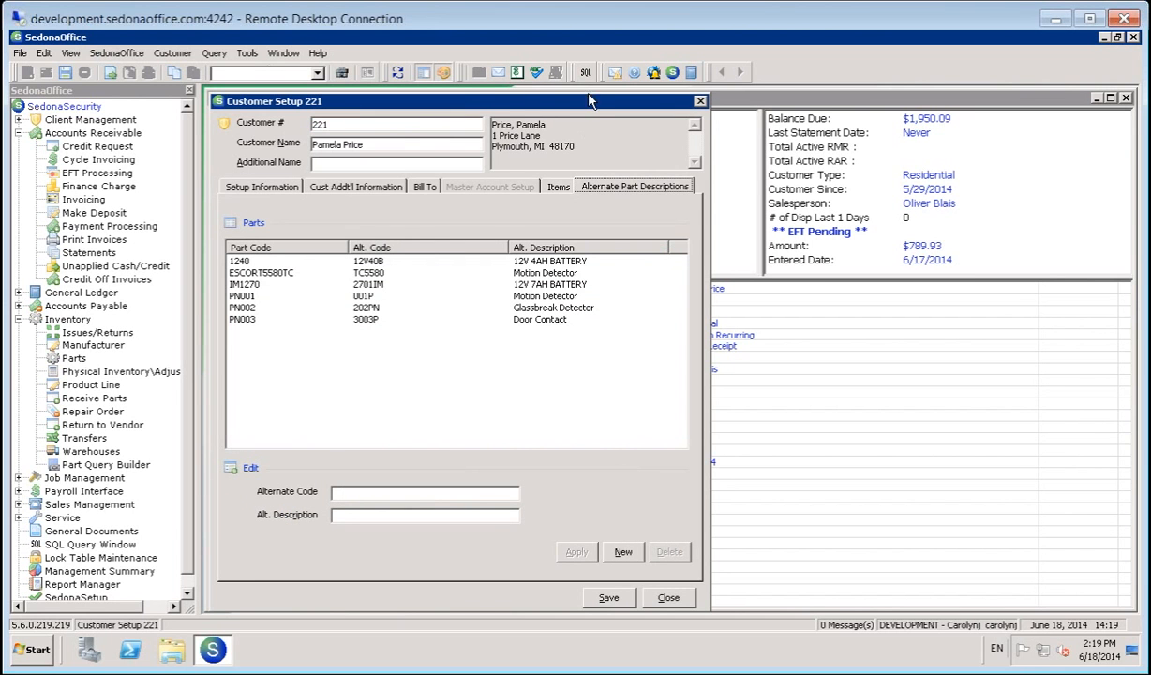
{"action": "left_click_drag", "start_coordinate": [588, 98], "coordinate": [596, 95]}
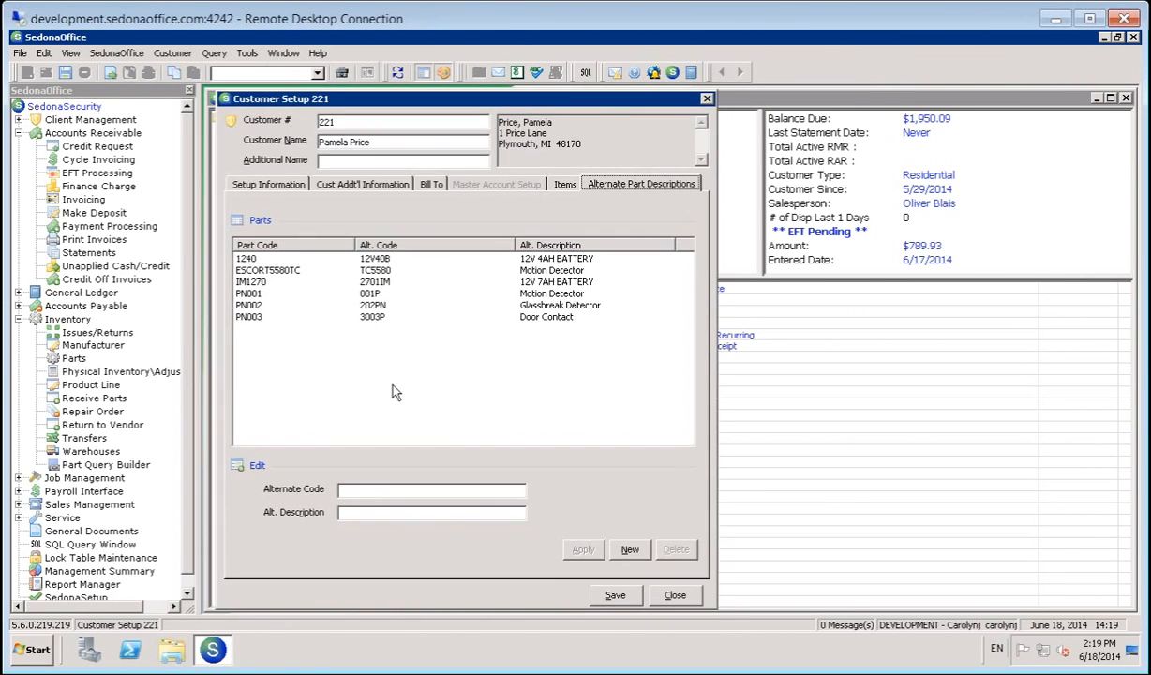
{"action": "left_click", "coordinate": [260, 262]}
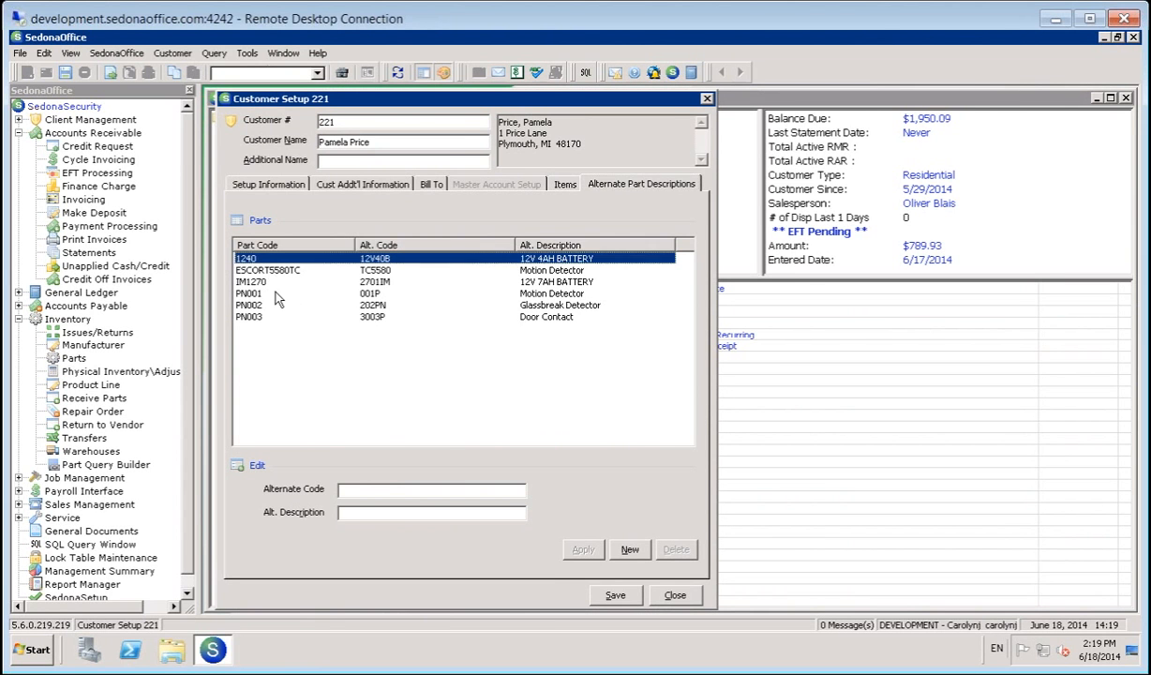
{"action": "double_click", "coordinate": [284, 260]}
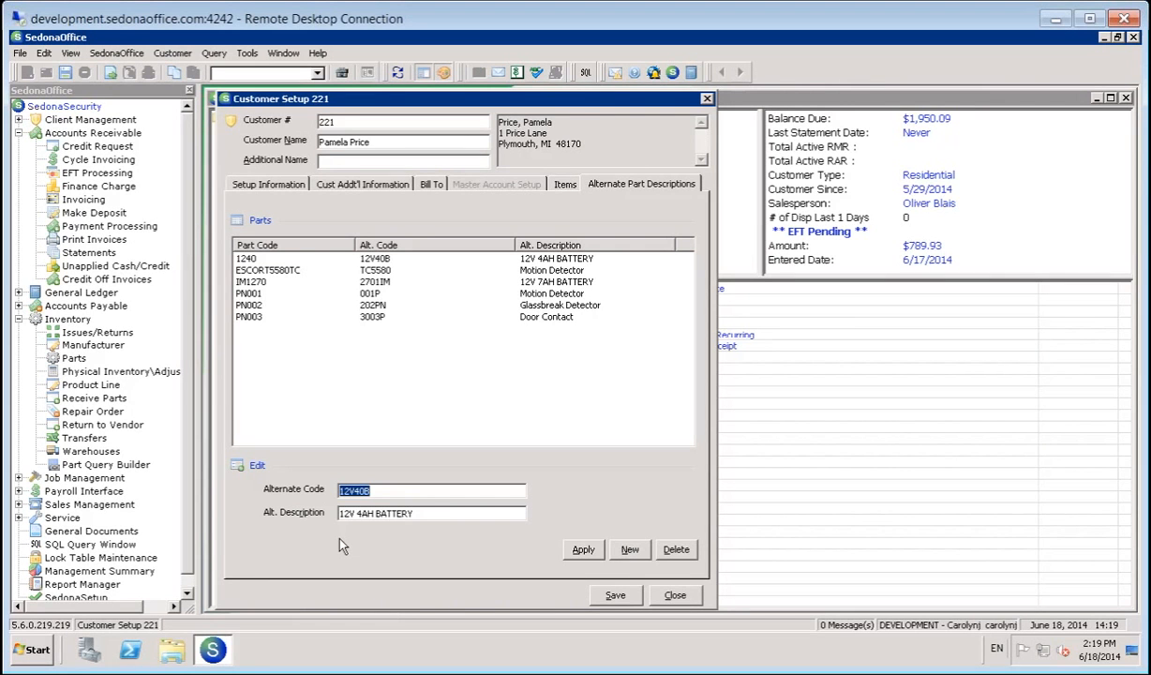
Look through the alternate codes and descriptions of the listed parts, and close the customer setup and the customer record.
{"action": "left_click", "coordinate": [248, 271]}
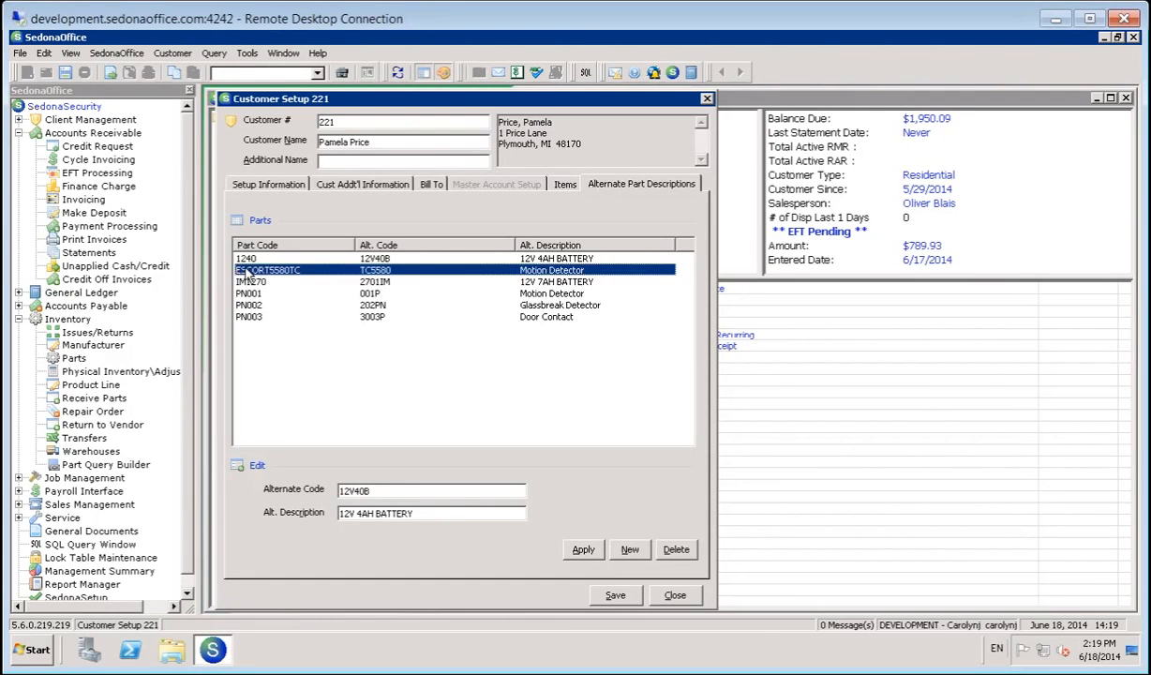
{"action": "left_click", "coordinate": [251, 283]}
{"action": "left_click", "coordinate": [242, 260]}
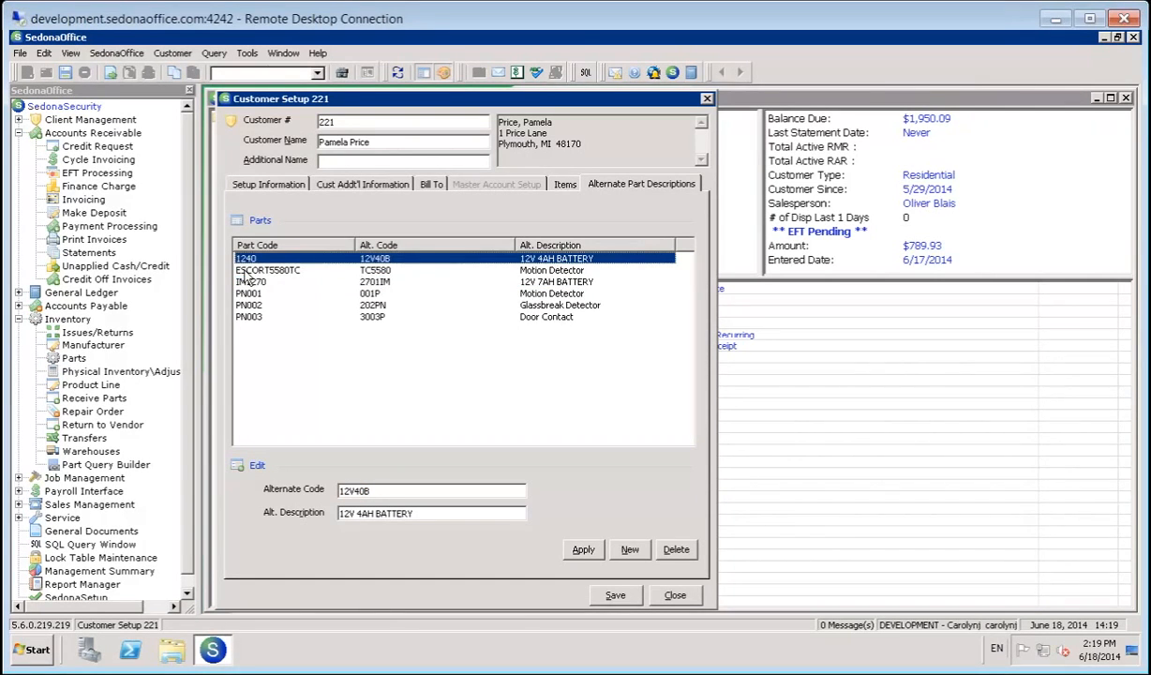
{"action": "left_click", "coordinate": [247, 271]}
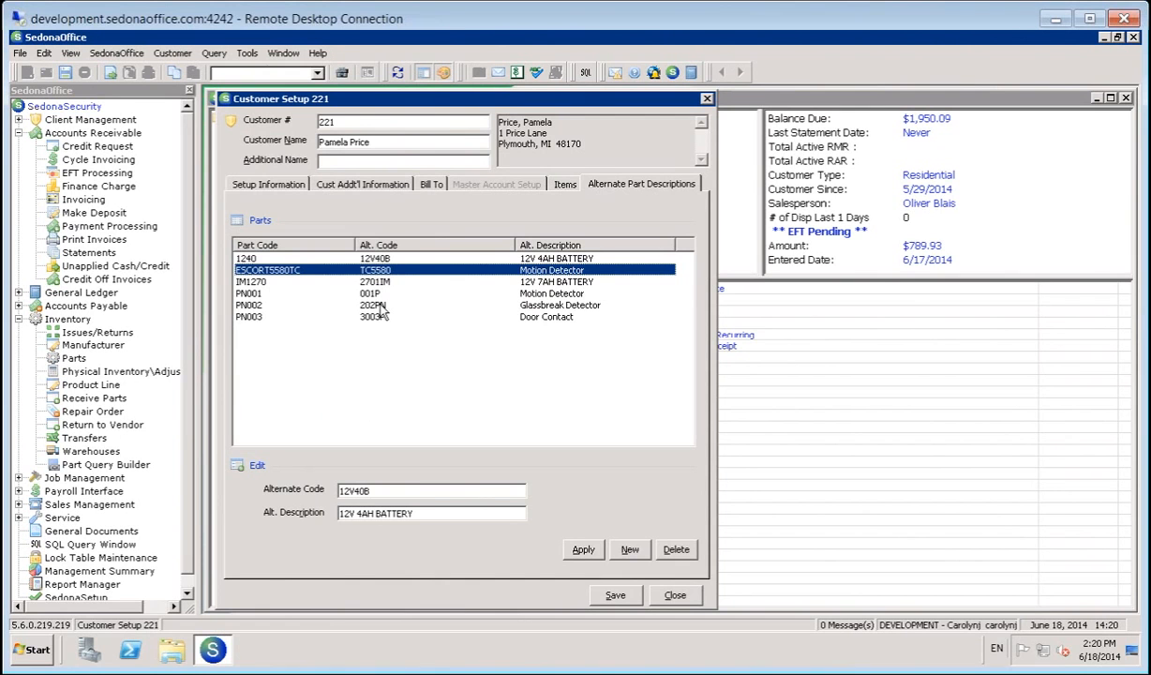
{"action": "left_click", "coordinate": [378, 259]}
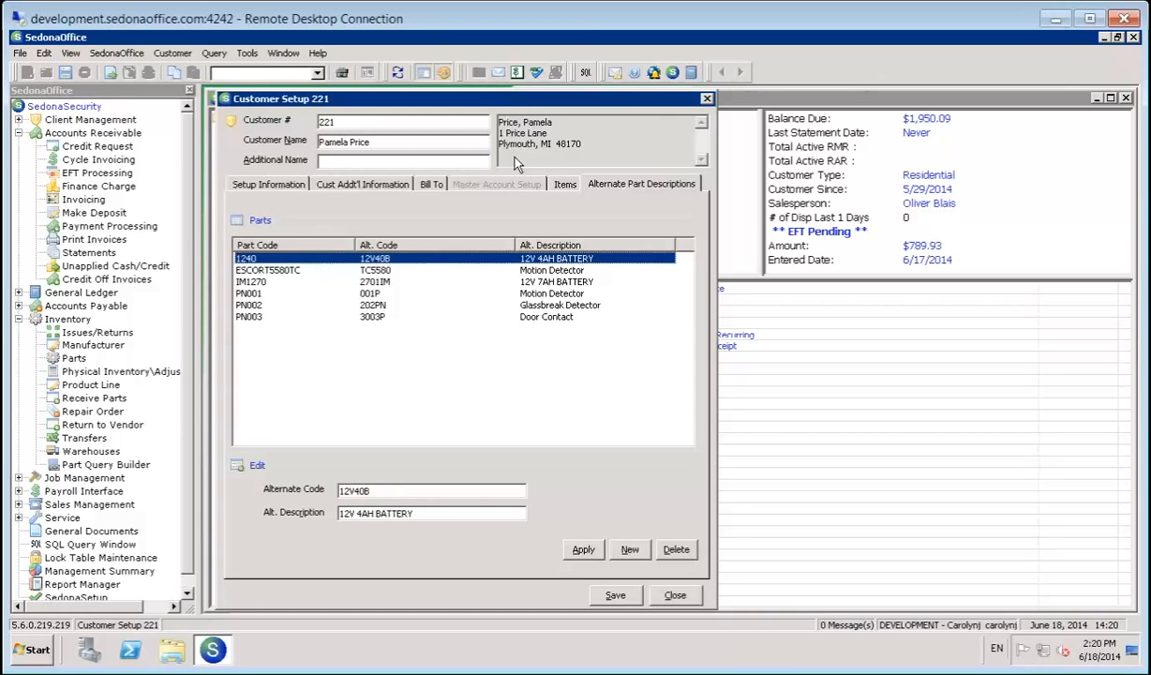
{"action": "left_click", "coordinate": [707, 98]}
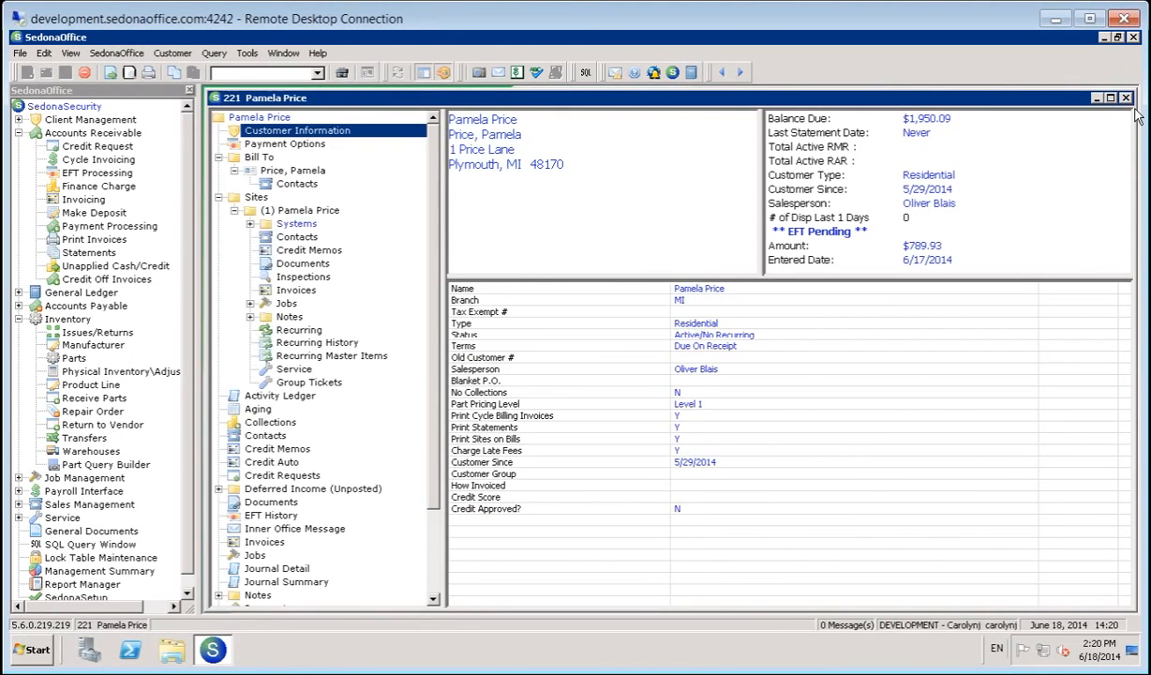
{"action": "left_click", "coordinate": [1126, 98]}
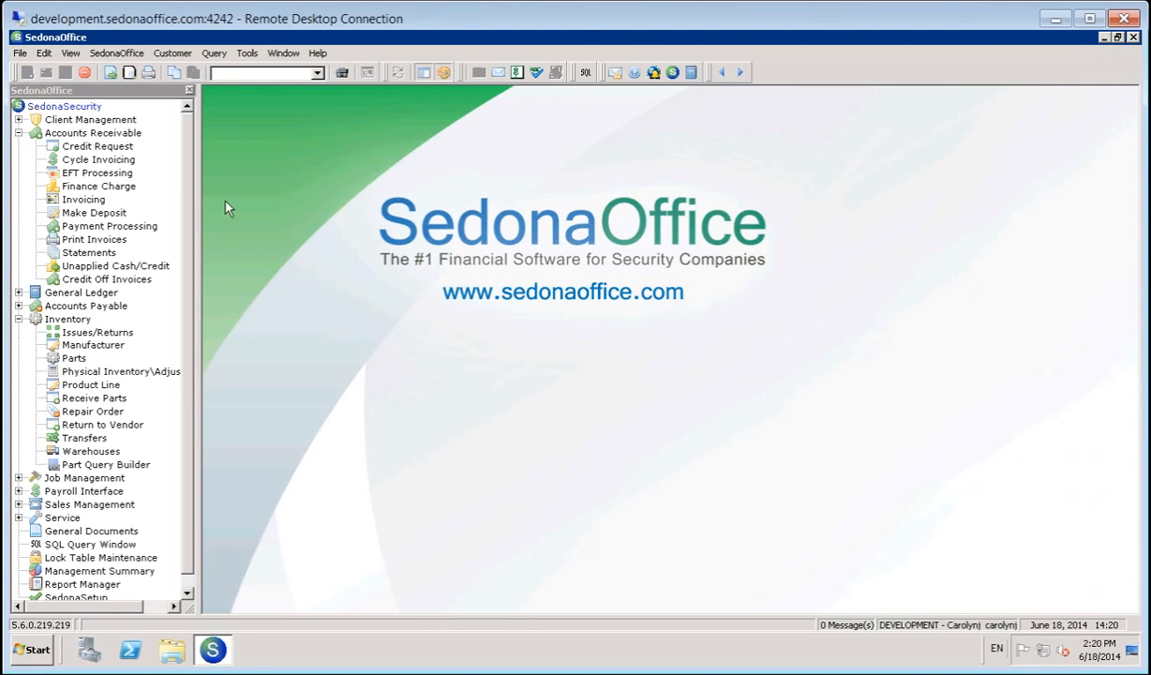
Open the inventory transfers and examine the in-process and shipped dates of the 6/13/2014 transfer request, then close the request.
{"action": "left_click", "coordinate": [19, 133]}
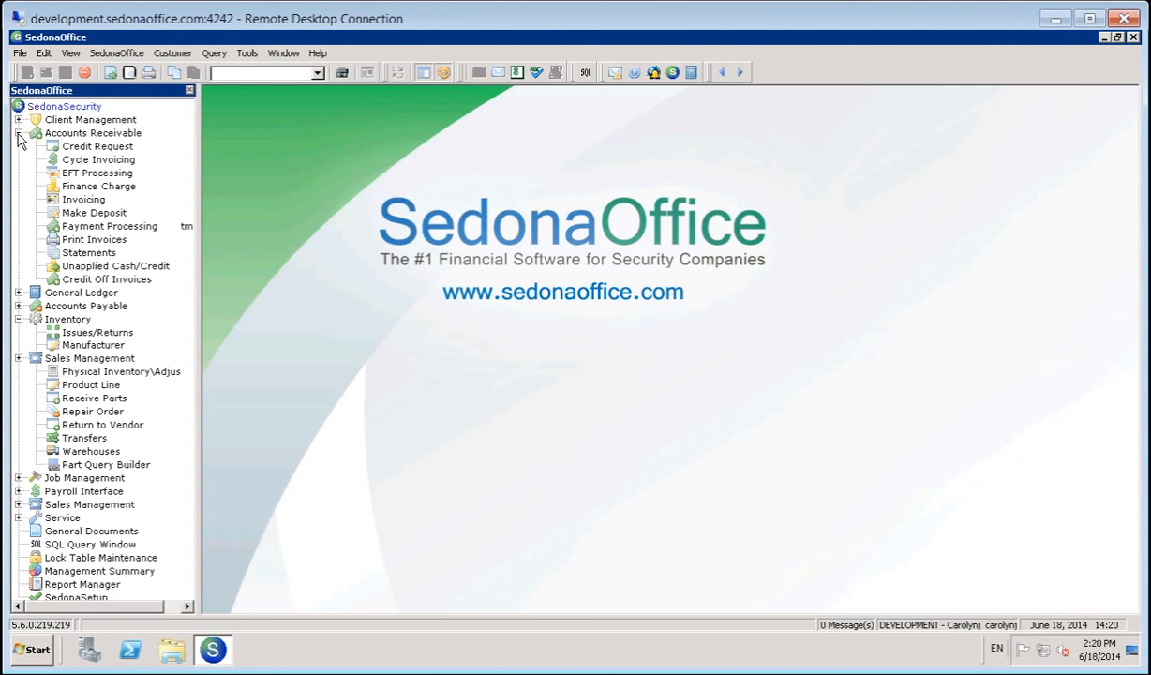
{"action": "left_click", "coordinate": [74, 212]}
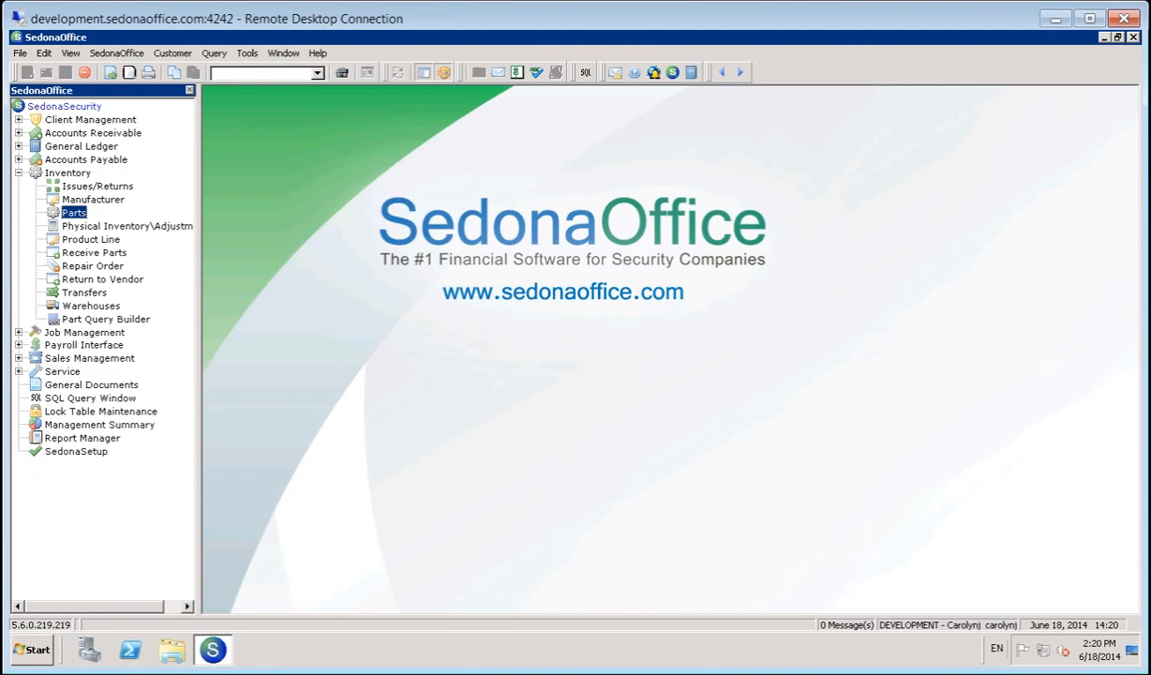
{"action": "left_click", "coordinate": [76, 295]}
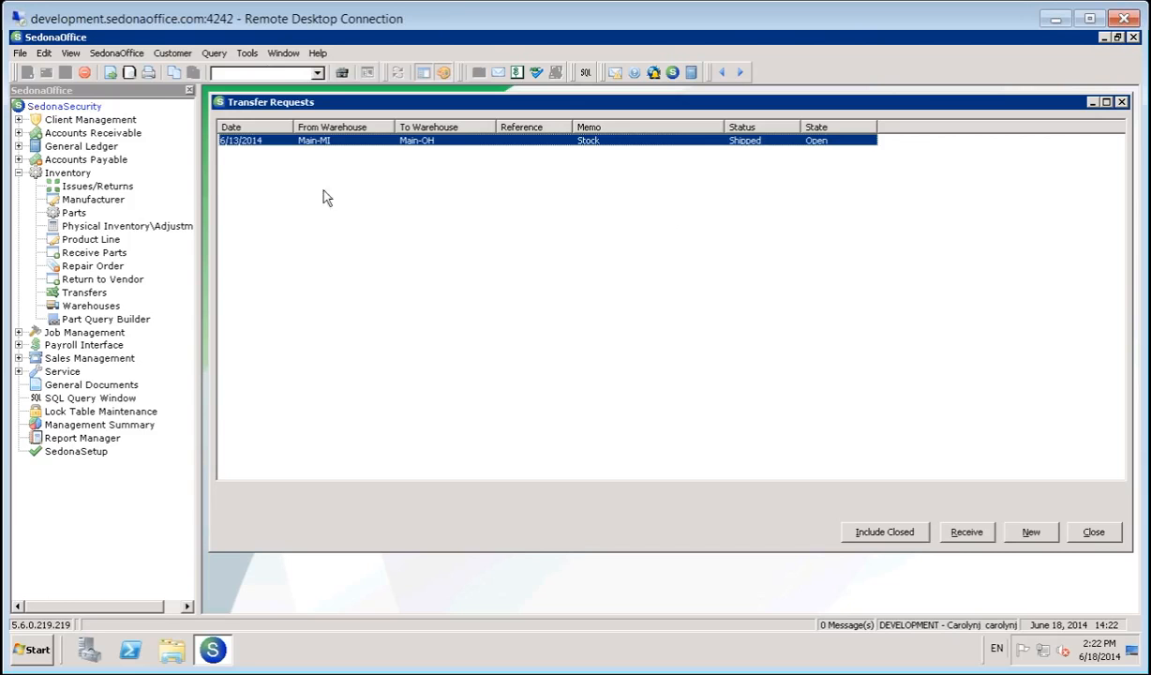
{"action": "double_click", "coordinate": [517, 145]}
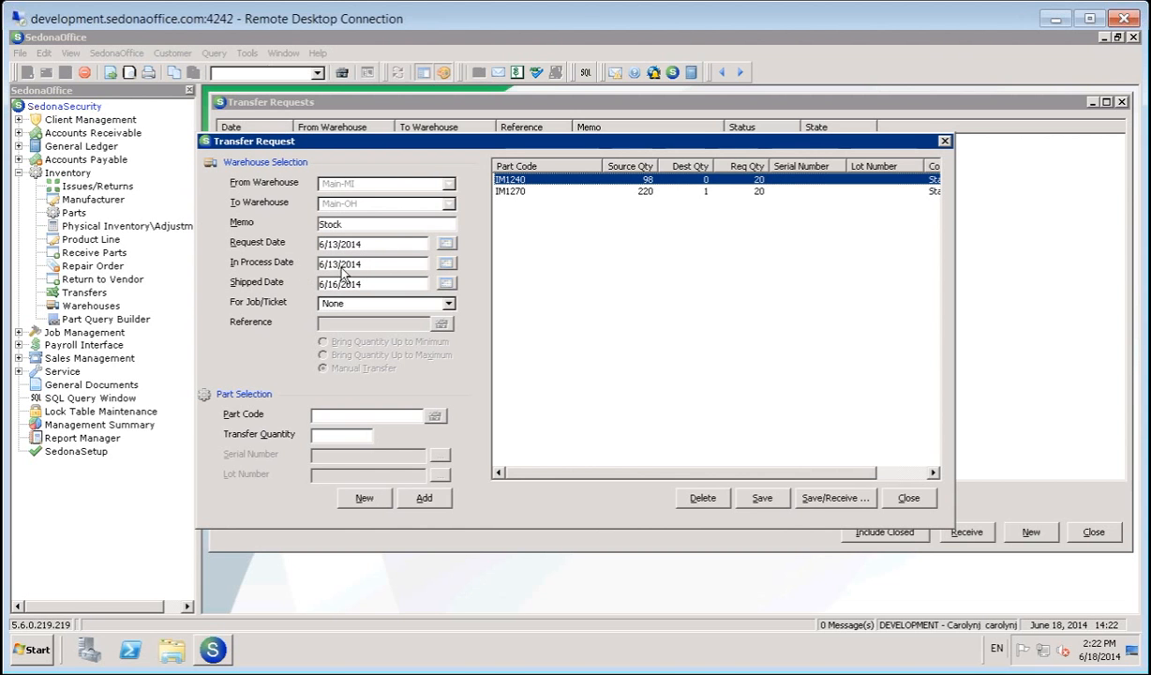
{"action": "left_click", "coordinate": [378, 263]}
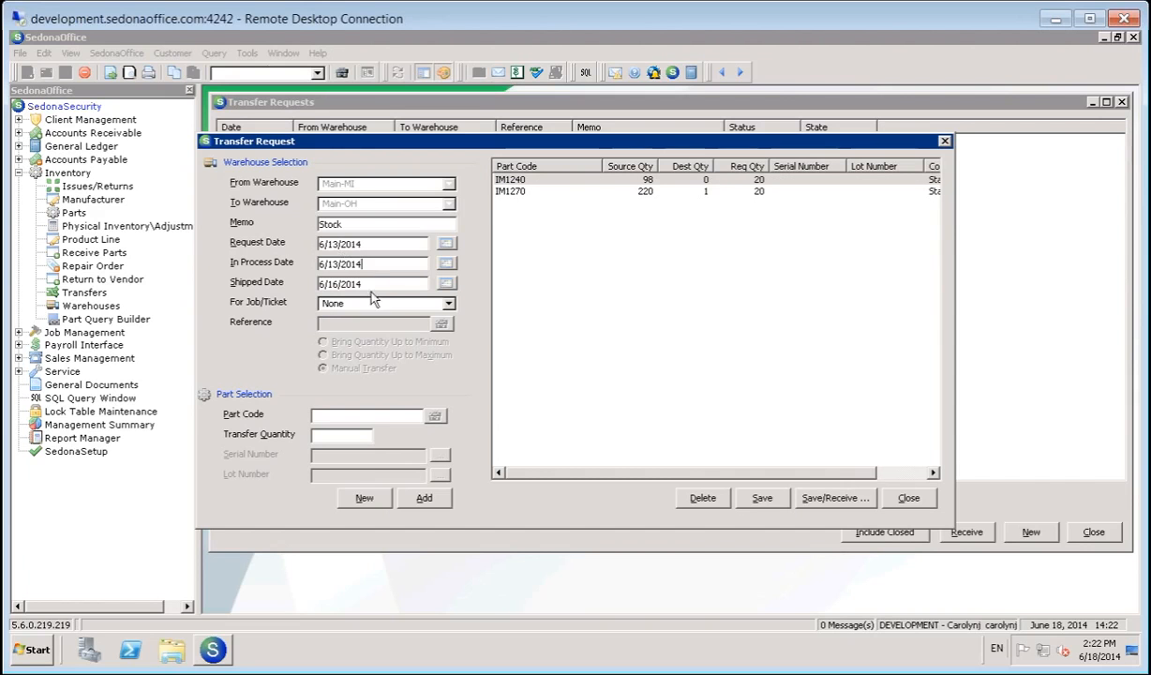
{"action": "left_click", "coordinate": [369, 285]}
{"action": "left_click", "coordinate": [945, 142]}
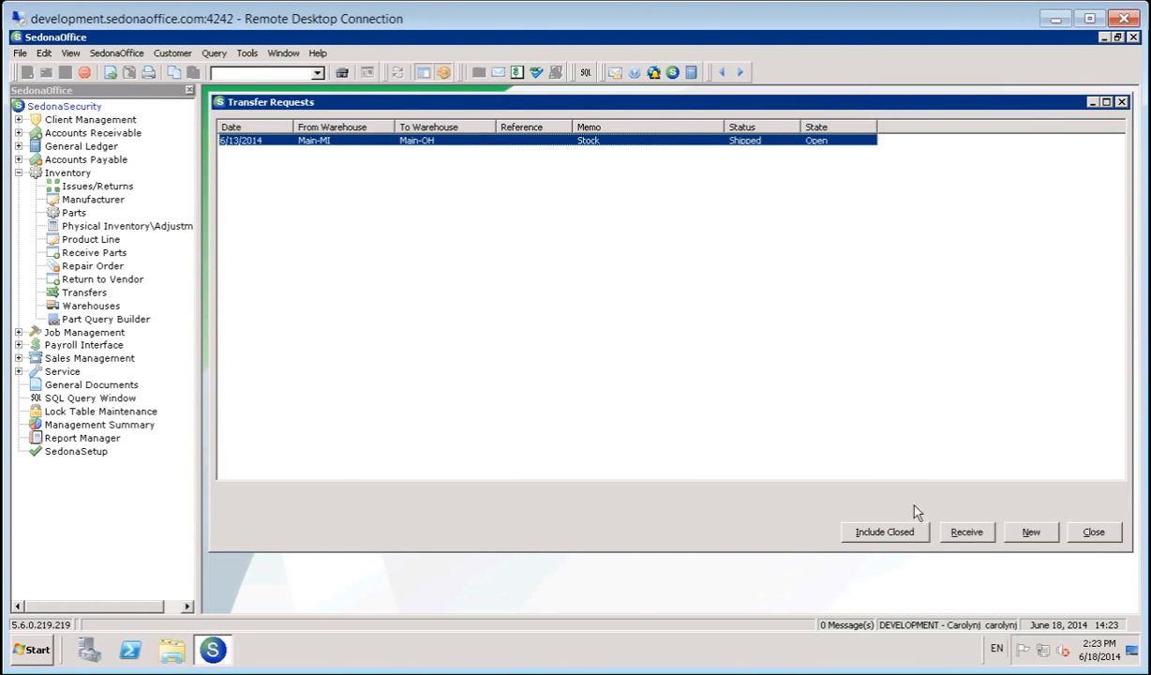
Create a new transfer request from warehouse Main-MI to warehouse M100 with the memo "Truck Stock".
{"action": "left_click", "coordinate": [1033, 541]}
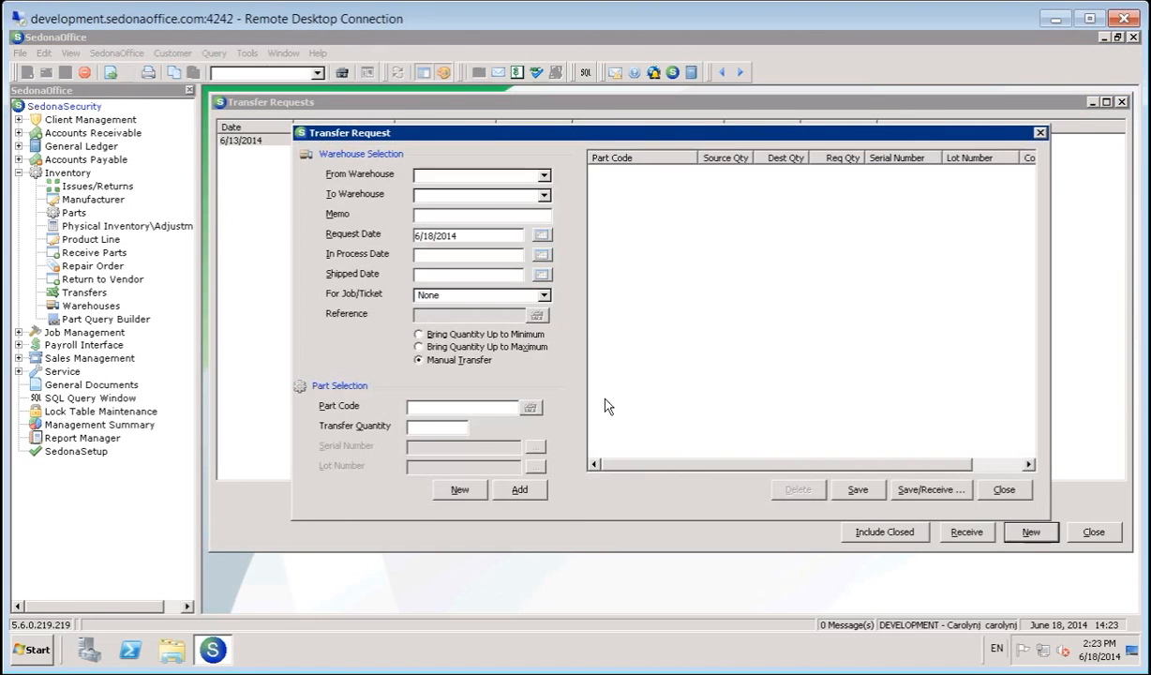
{"action": "left_click", "coordinate": [545, 176]}
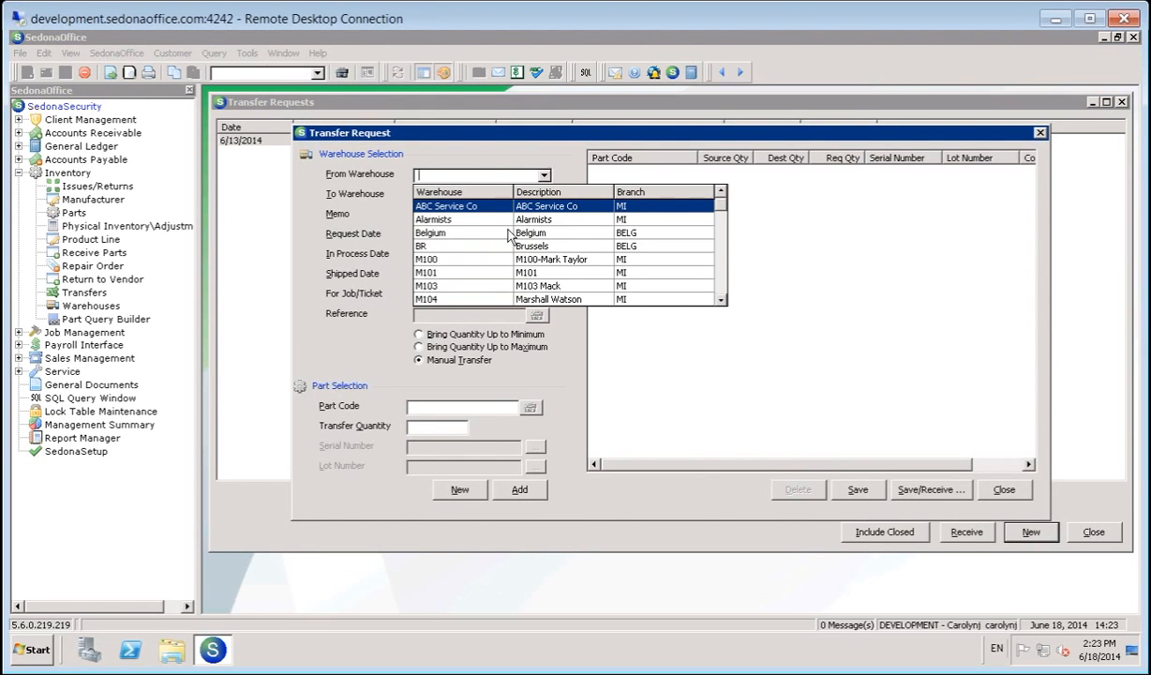
{"action": "scroll", "coordinate": [471, 278], "scroll_direction": "down", "scroll_amount": 1}
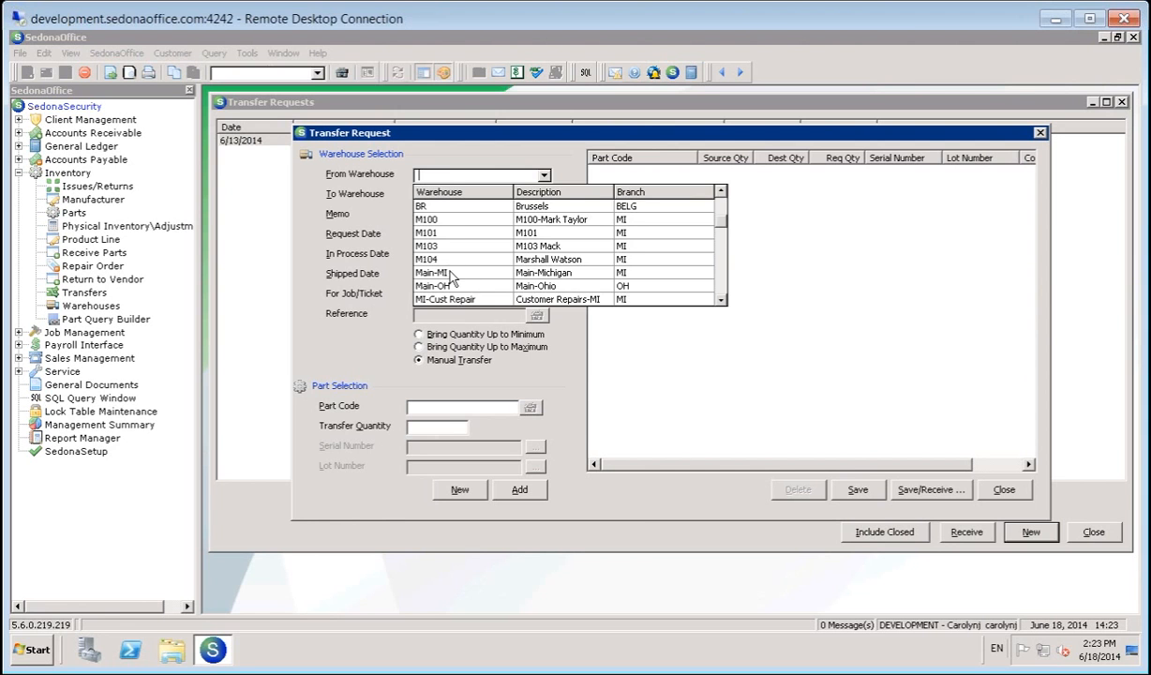
{"action": "left_click", "coordinate": [451, 273]}
{"action": "left_click", "coordinate": [527, 199]}
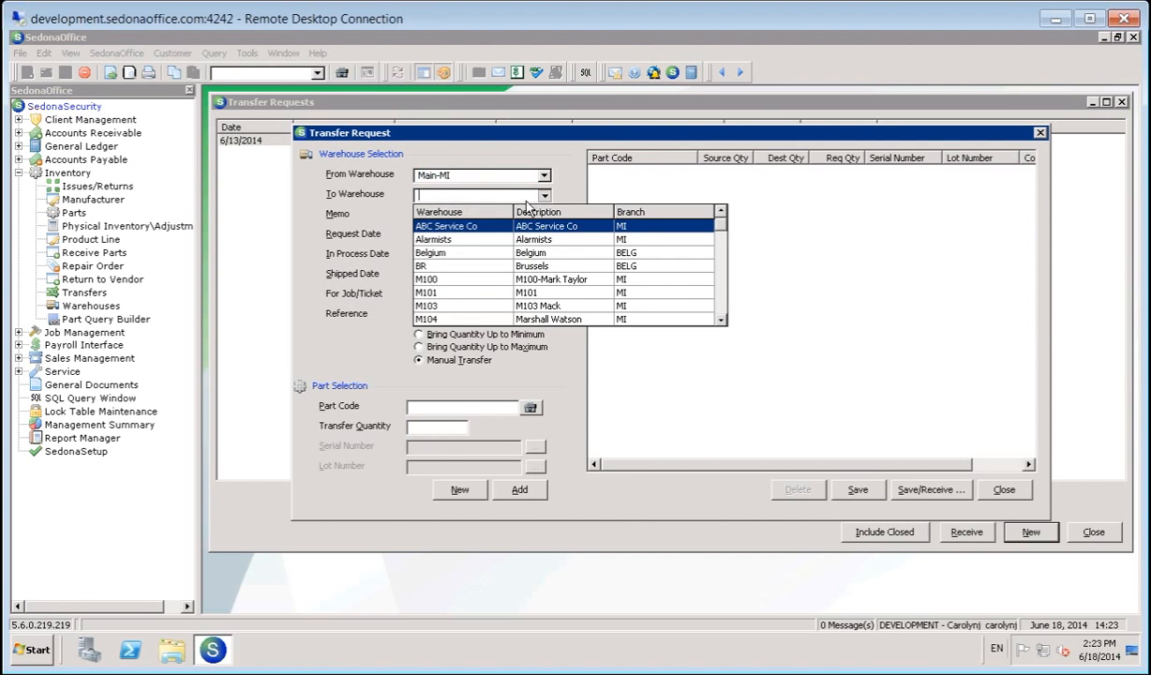
{"action": "left_click", "coordinate": [434, 279]}
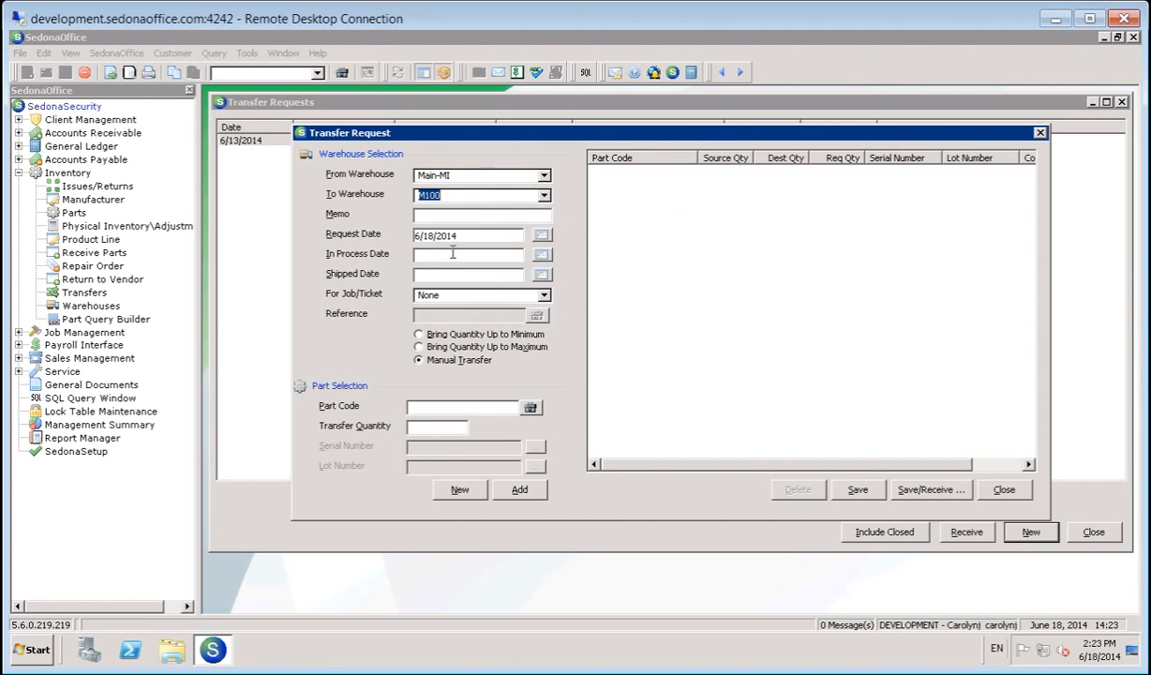
{"action": "left_click", "coordinate": [436, 215]}
{"action": "type", "text": "Truck Stock"}
Add part IM1270 with a transfer quantity of 5 to the transfer request.
{"action": "left_click", "coordinate": [486, 410]}
{"action": "type", "text": "IM1270"}
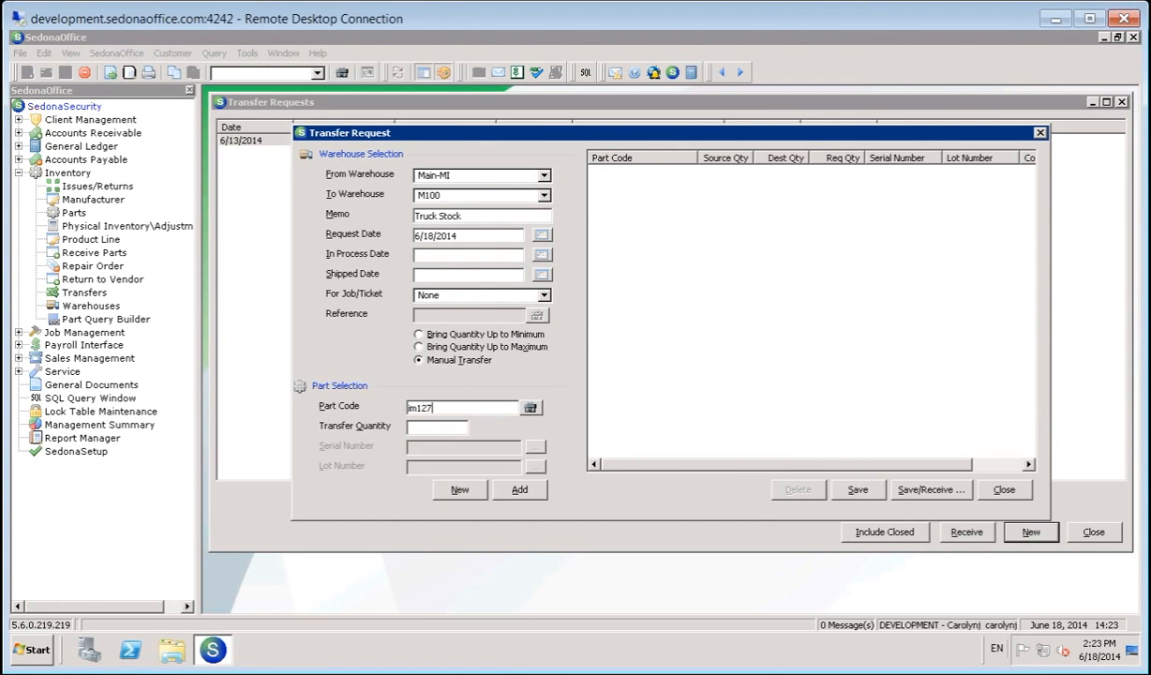
{"action": "key", "text": "Tab"}
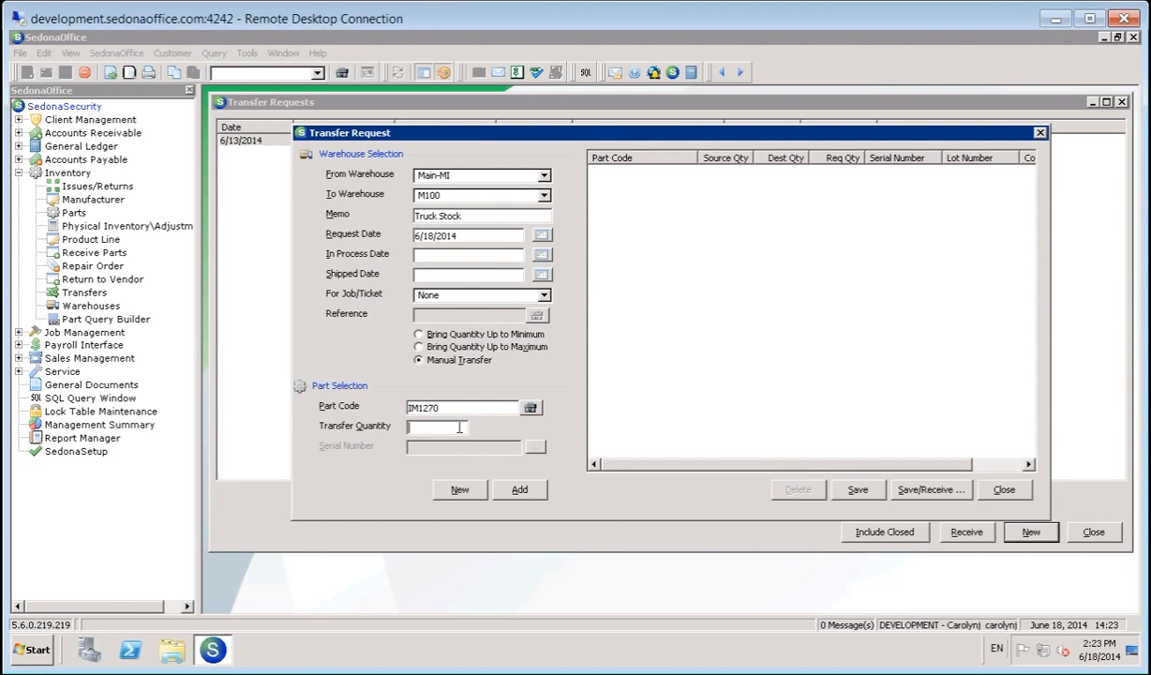
{"action": "type", "text": "5"}
{"action": "key", "text": "Tab"}
{"action": "left_click", "coordinate": [522, 491]}
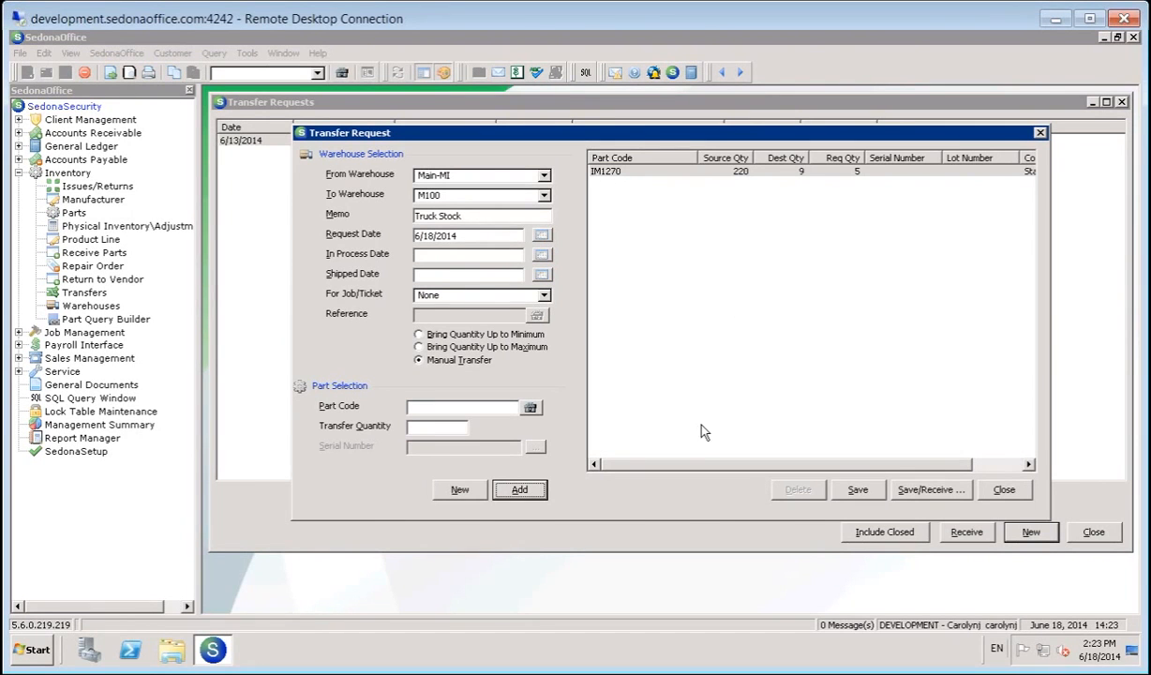
Save the Truck Stock transfer request and receive its parts into M100 right away.
{"action": "left_click", "coordinate": [926, 489]}
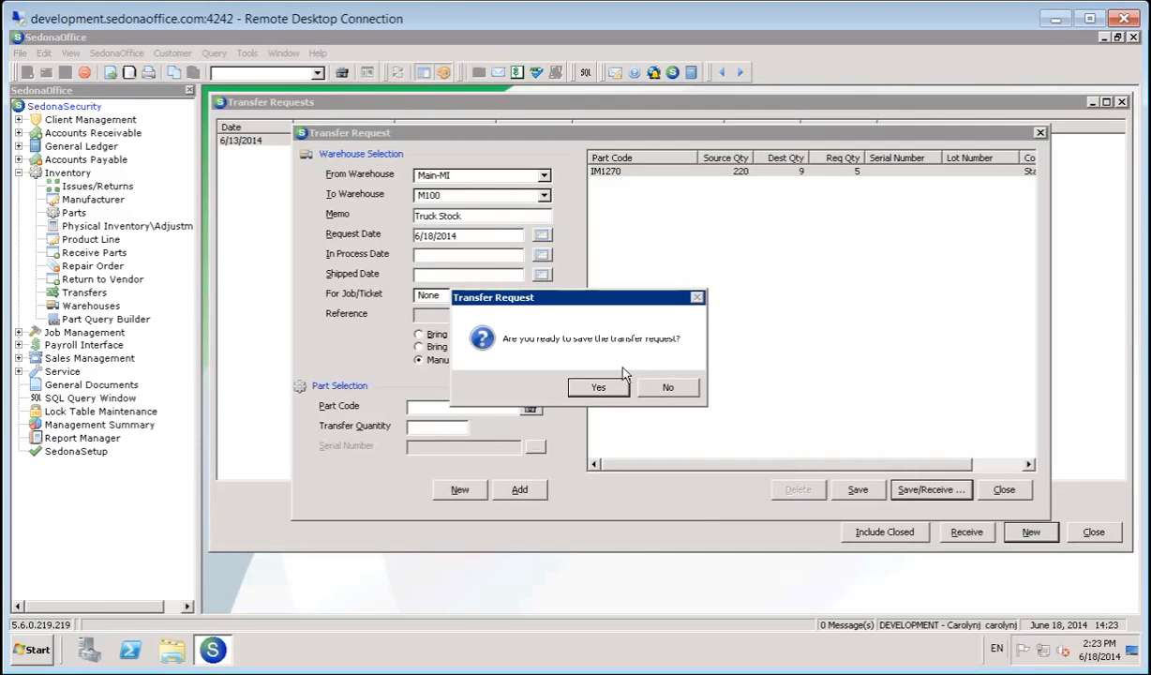
{"action": "left_click", "coordinate": [598, 386]}
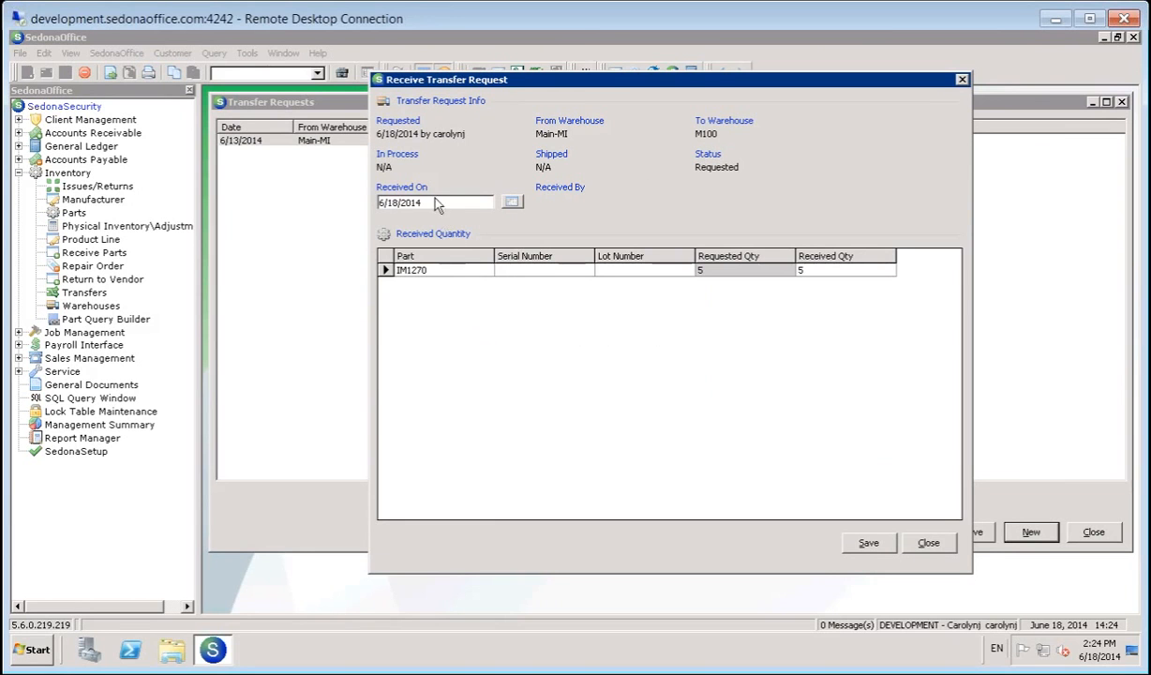
{"action": "left_click", "coordinate": [872, 551]}
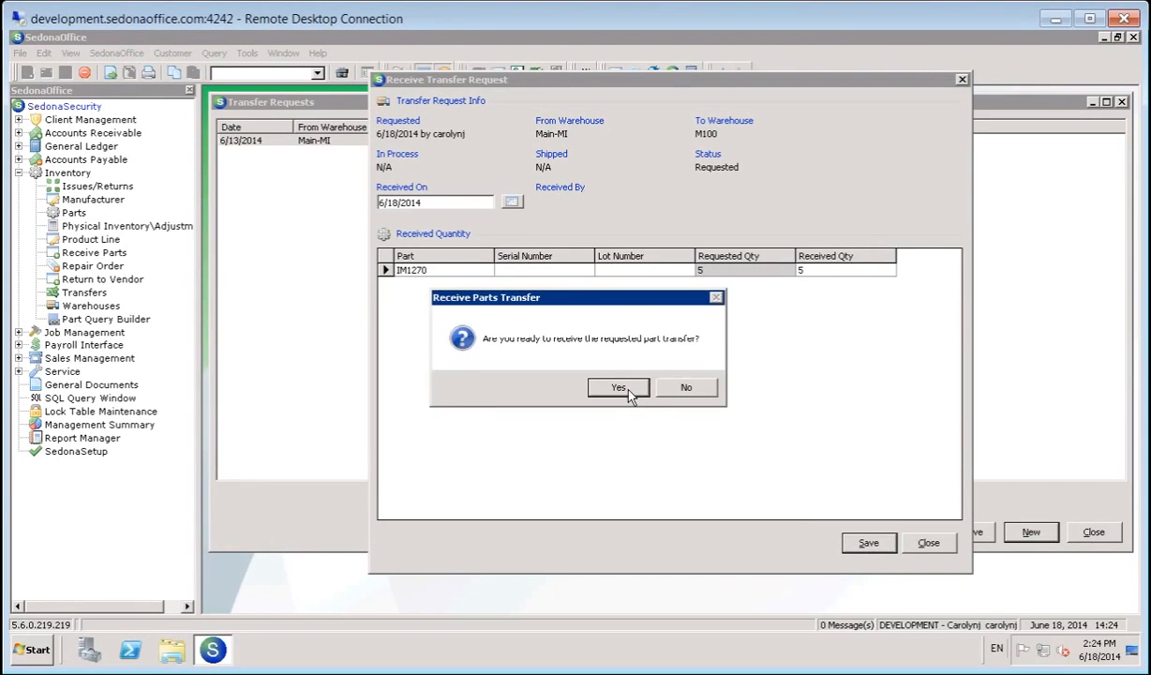
{"action": "left_click", "coordinate": [618, 388]}
{"action": "left_click", "coordinate": [928, 541]}
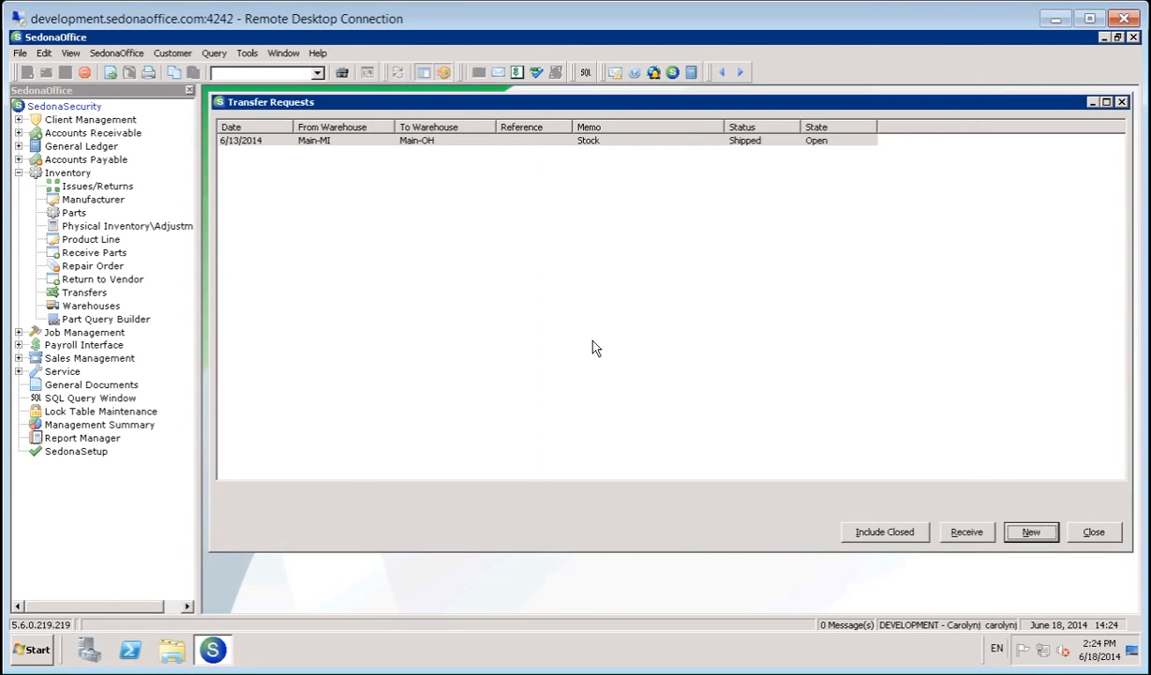
Check the open 6/13/2014 Main-MI to Main-OH transfer request, receive its parts in full, and close the transfer requests list.
{"action": "double_click", "coordinate": [485, 143]}
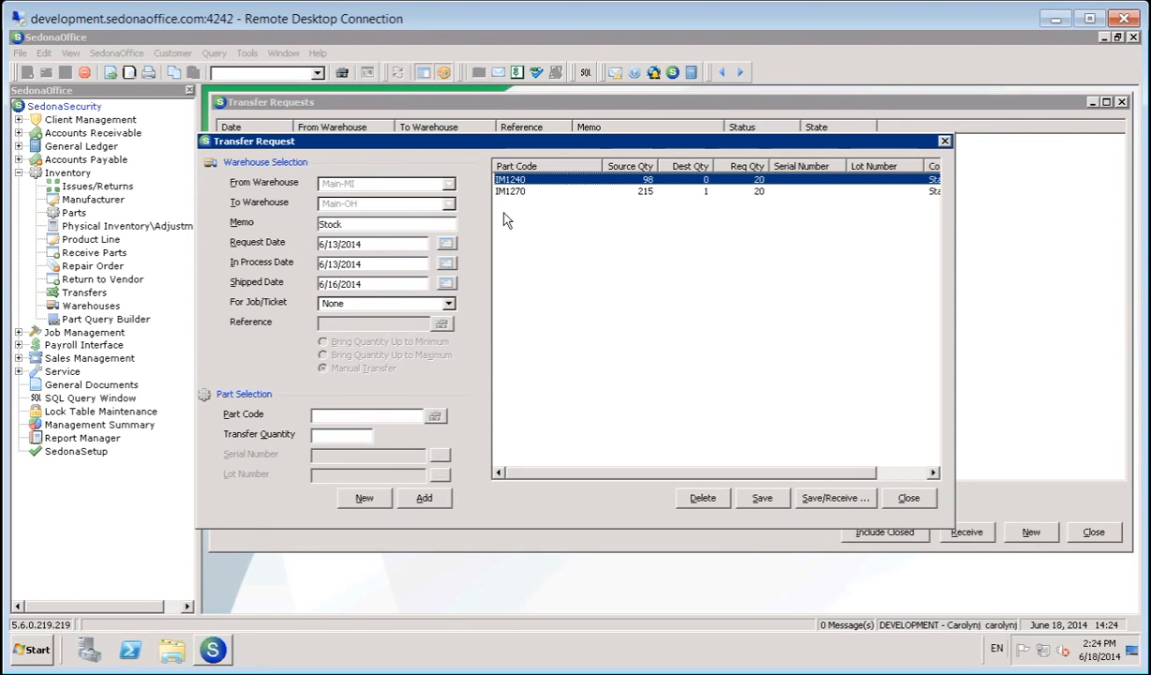
{"action": "left_click", "coordinate": [943, 141]}
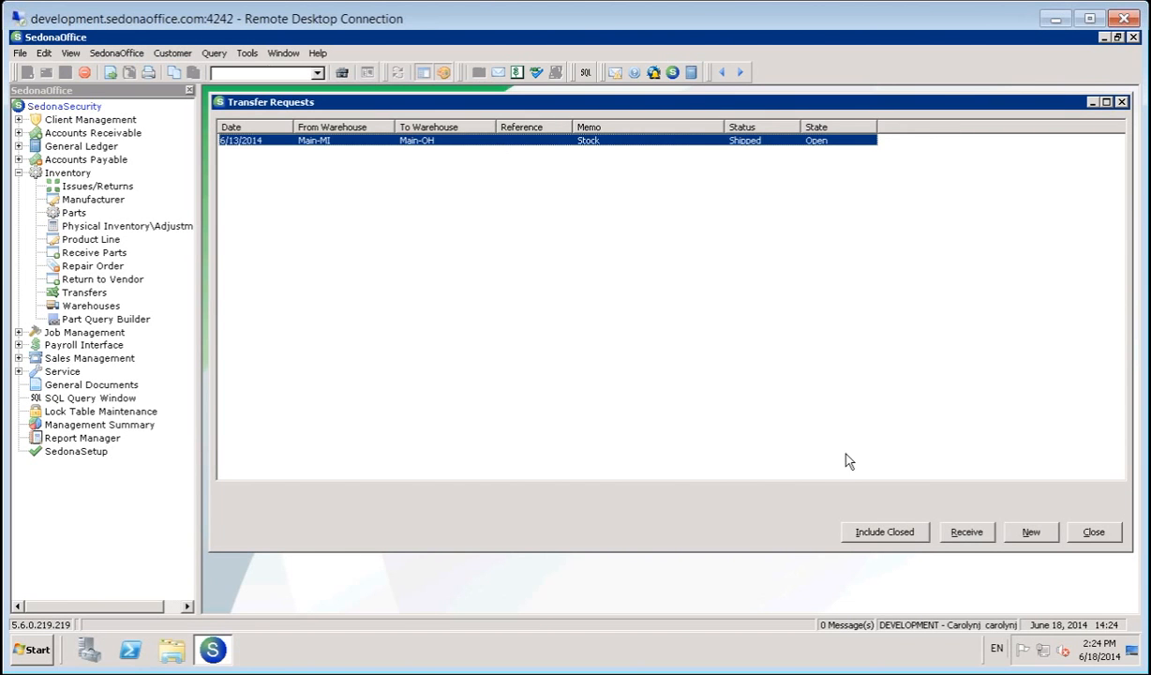
{"action": "left_click", "coordinate": [967, 532]}
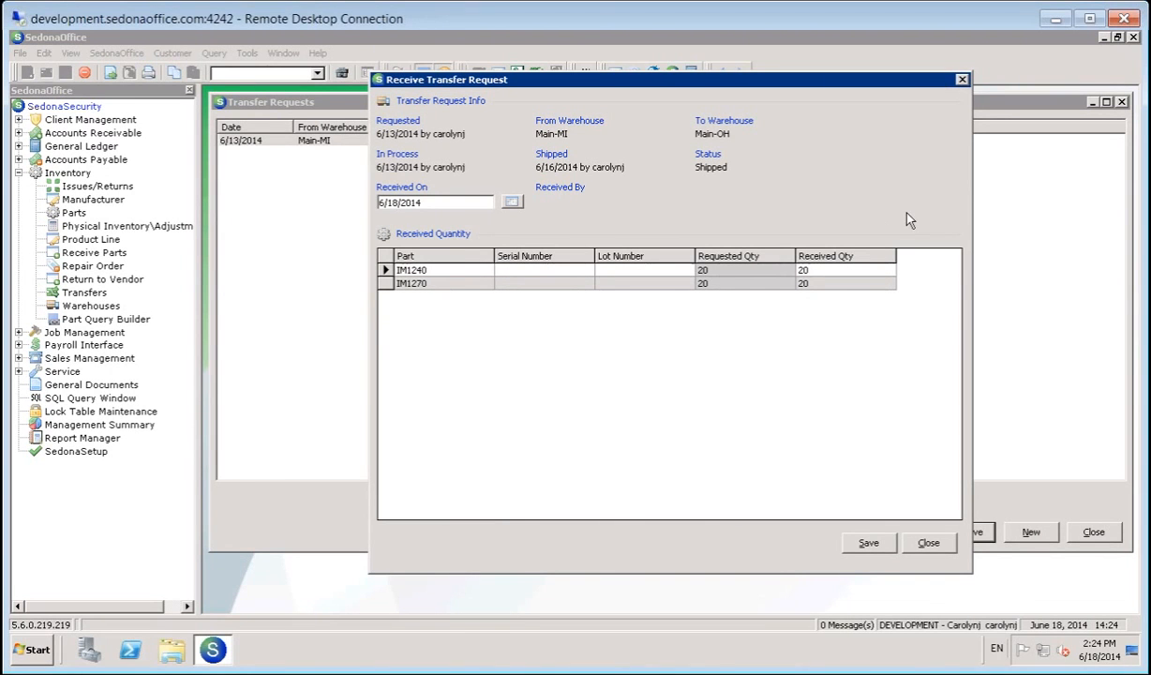
{"action": "left_click", "coordinate": [876, 547]}
{"action": "left_click", "coordinate": [600, 388]}
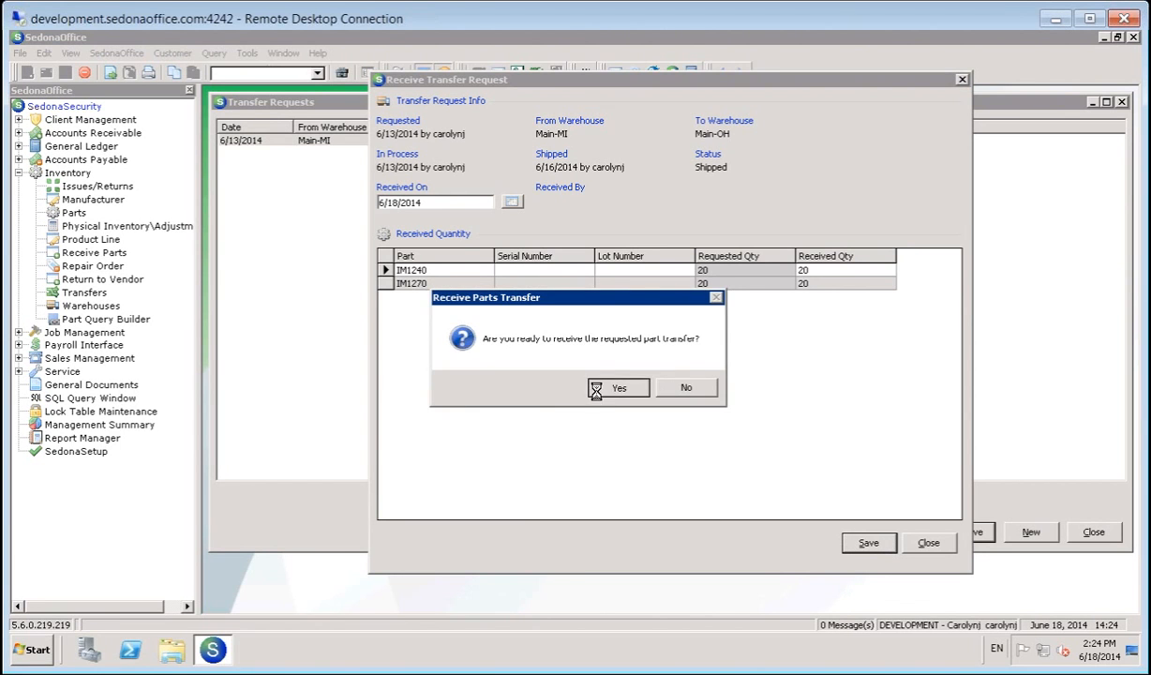
{"action": "left_click", "coordinate": [962, 79]}
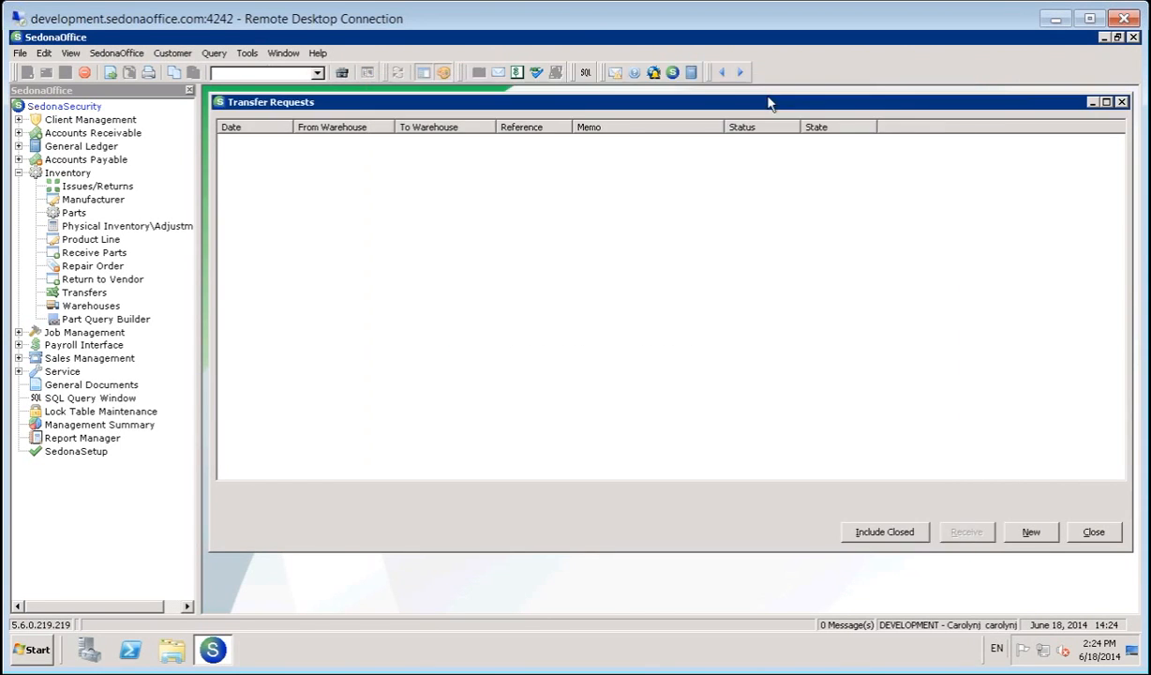
{"action": "left_click", "coordinate": [1122, 102]}
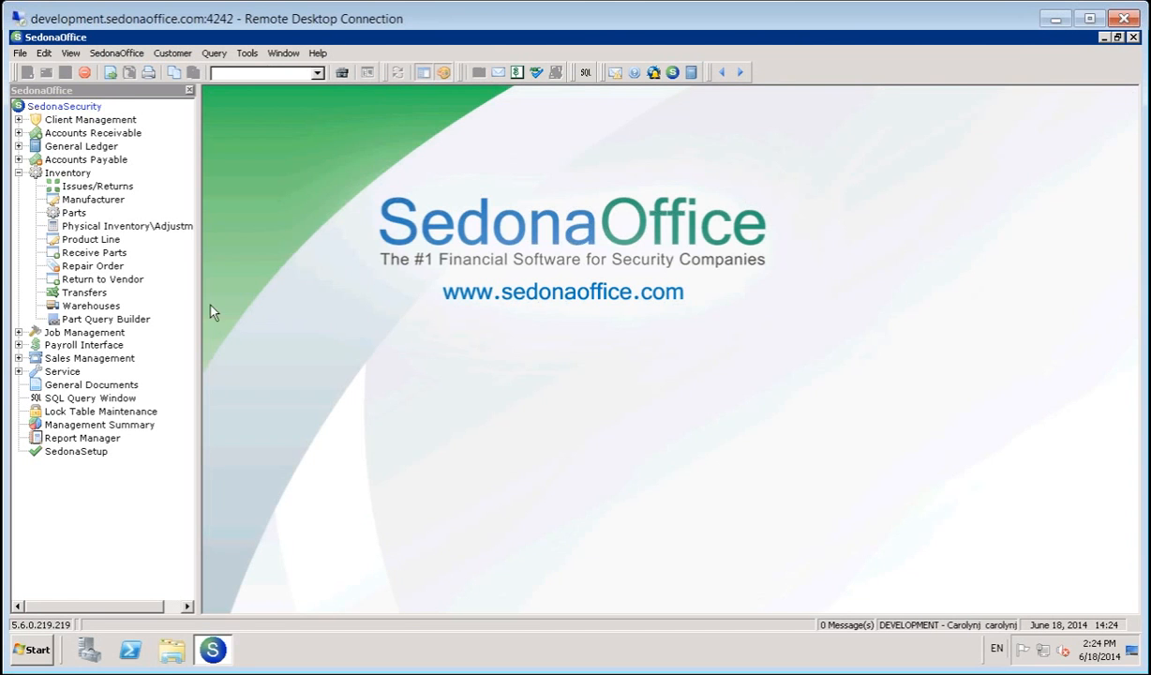
Reopen the transfer requests with closed ones included, look through them, and view the received 7/1/2013 transfer before closing it.
{"action": "double_click", "coordinate": [85, 292]}
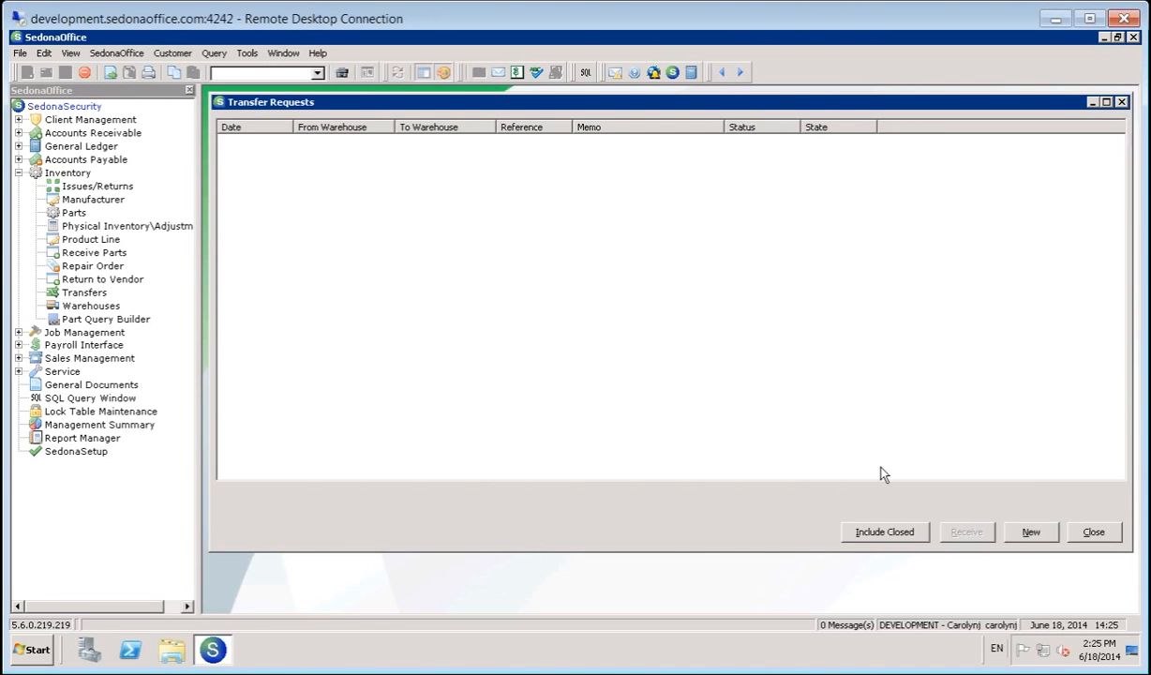
{"action": "left_click", "coordinate": [893, 532]}
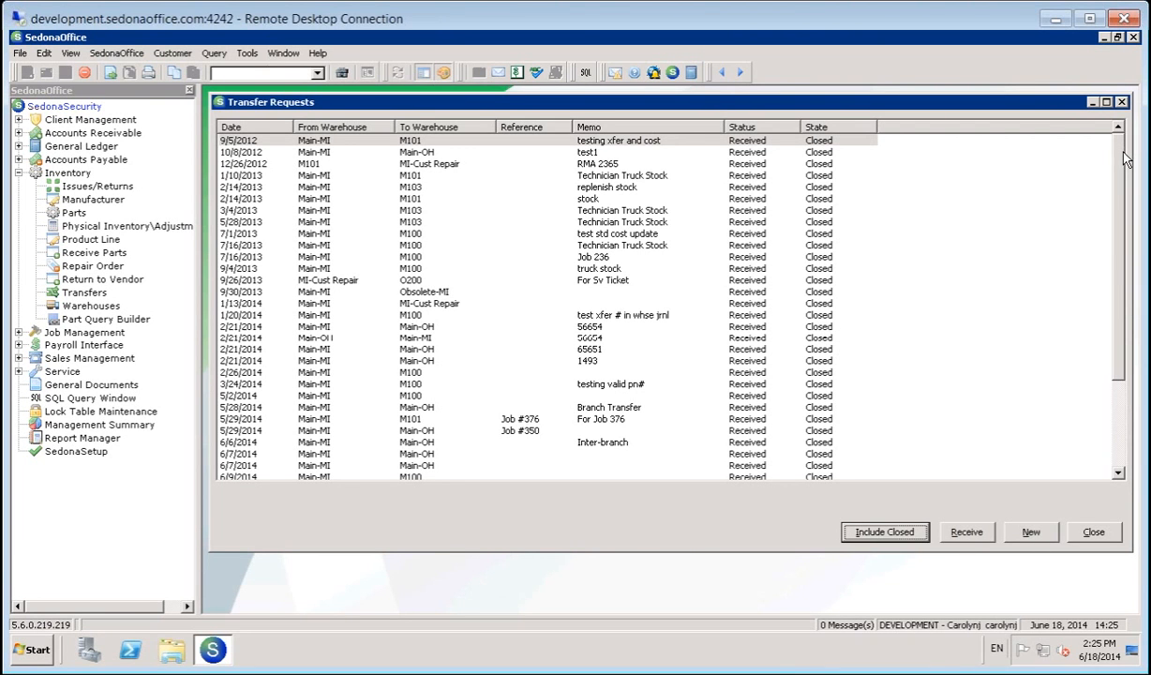
{"action": "scroll", "coordinate": [1125, 263], "scroll_direction": "down", "scroll_amount": 4}
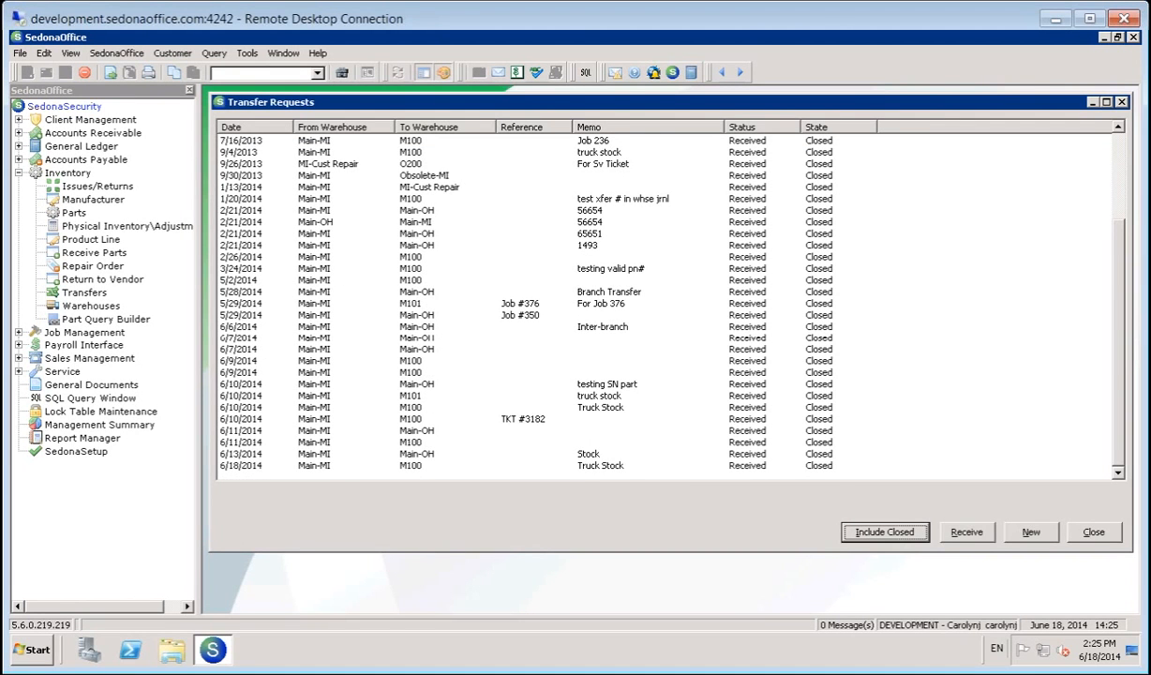
{"action": "scroll", "coordinate": [1031, 152], "scroll_direction": "up", "scroll_amount": 4}
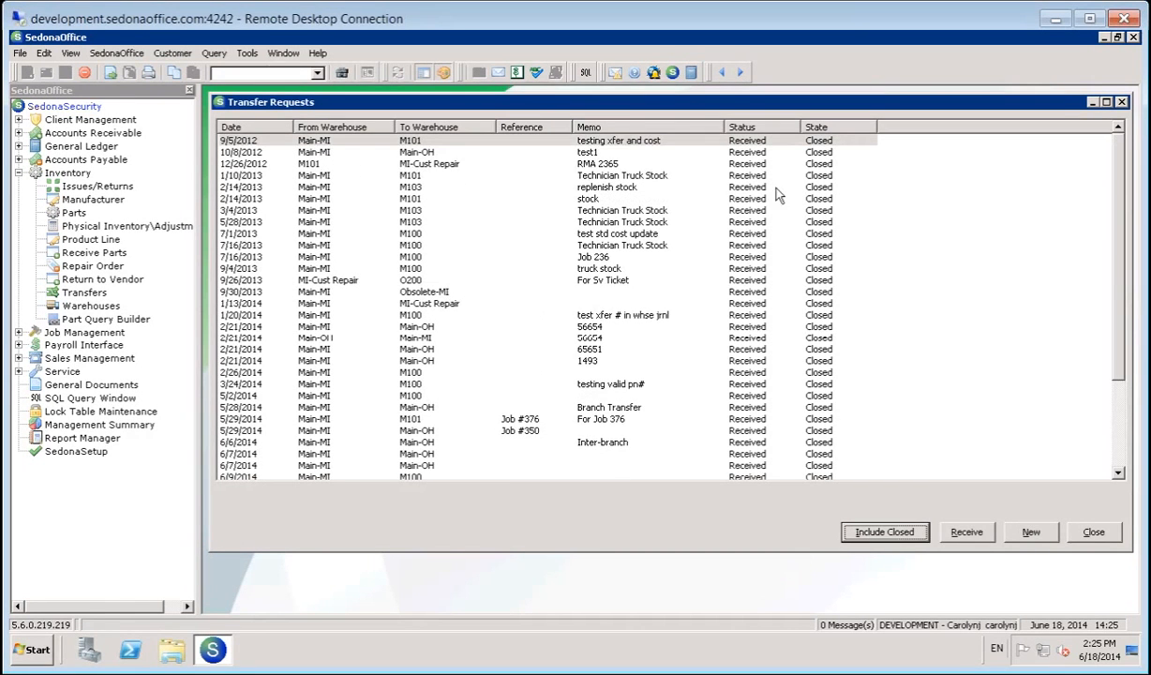
{"action": "double_click", "coordinate": [746, 233]}
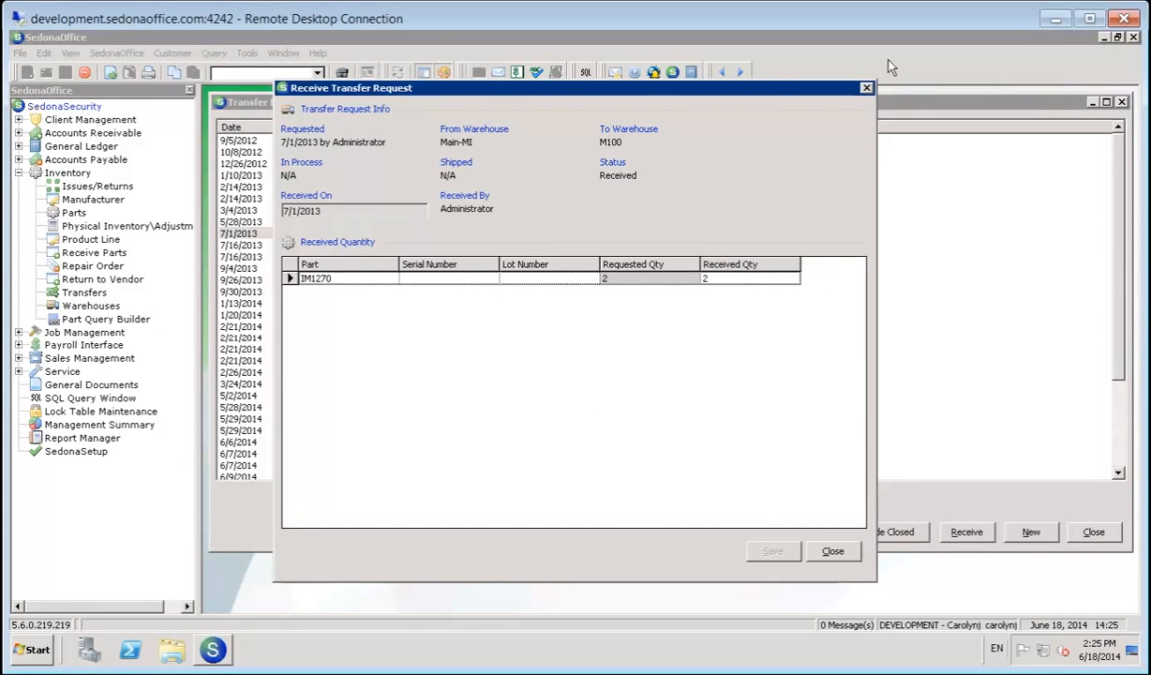
{"action": "left_click", "coordinate": [867, 88]}
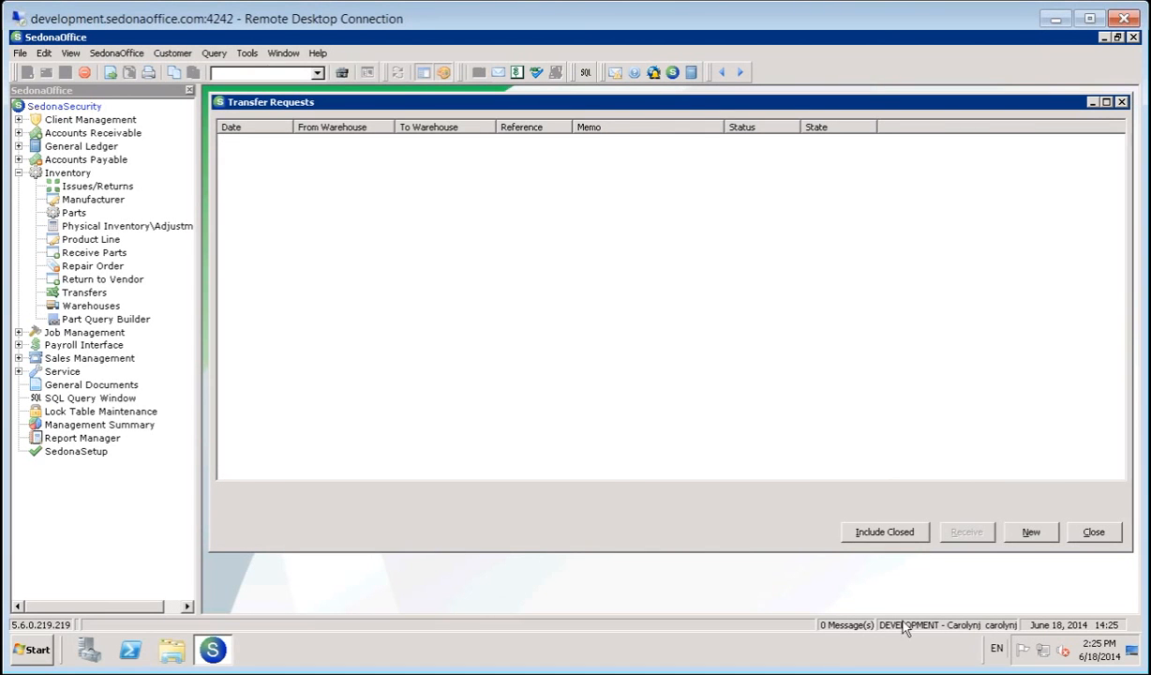
Start a new transfer request from the Main-MI warehouse to the M101 warehouse.
{"action": "left_click", "coordinate": [1030, 531]}
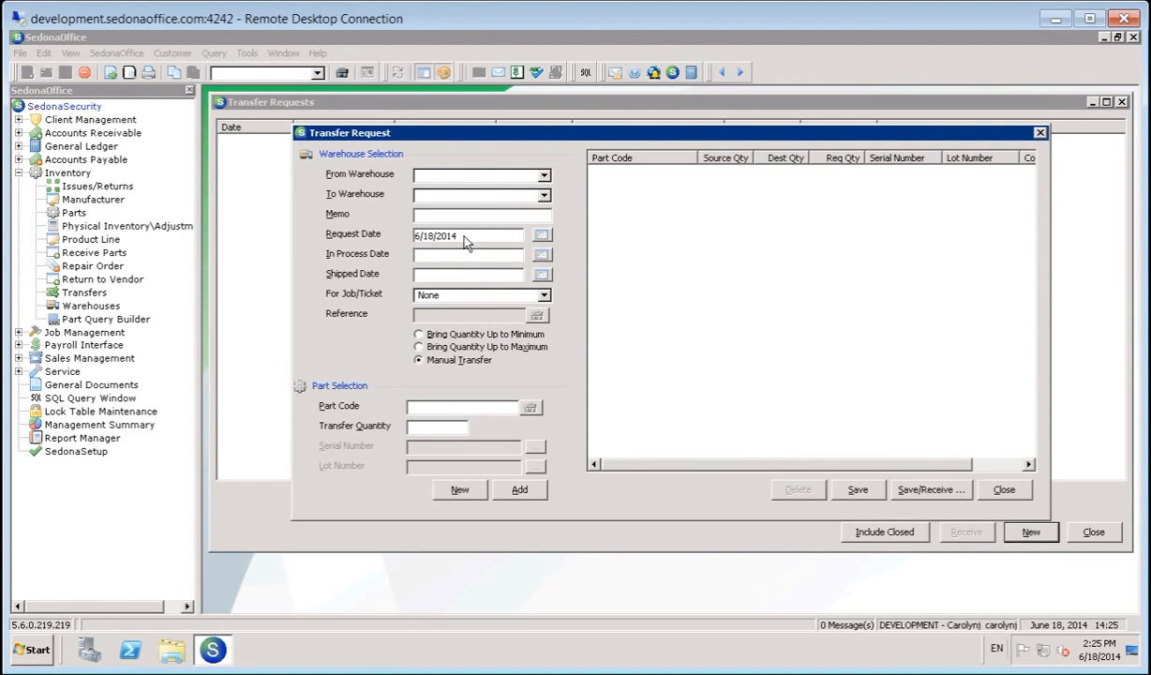
{"action": "left_click", "coordinate": [525, 176]}
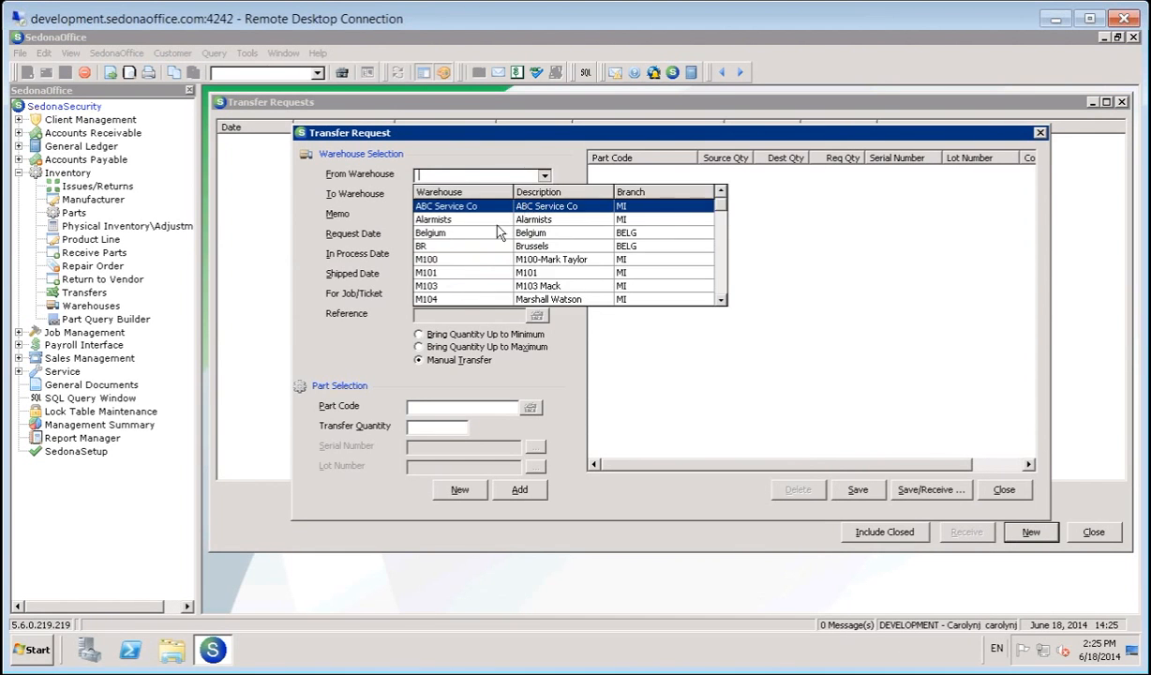
{"action": "scroll", "coordinate": [452, 263], "scroll_direction": "down", "scroll_amount": 2}
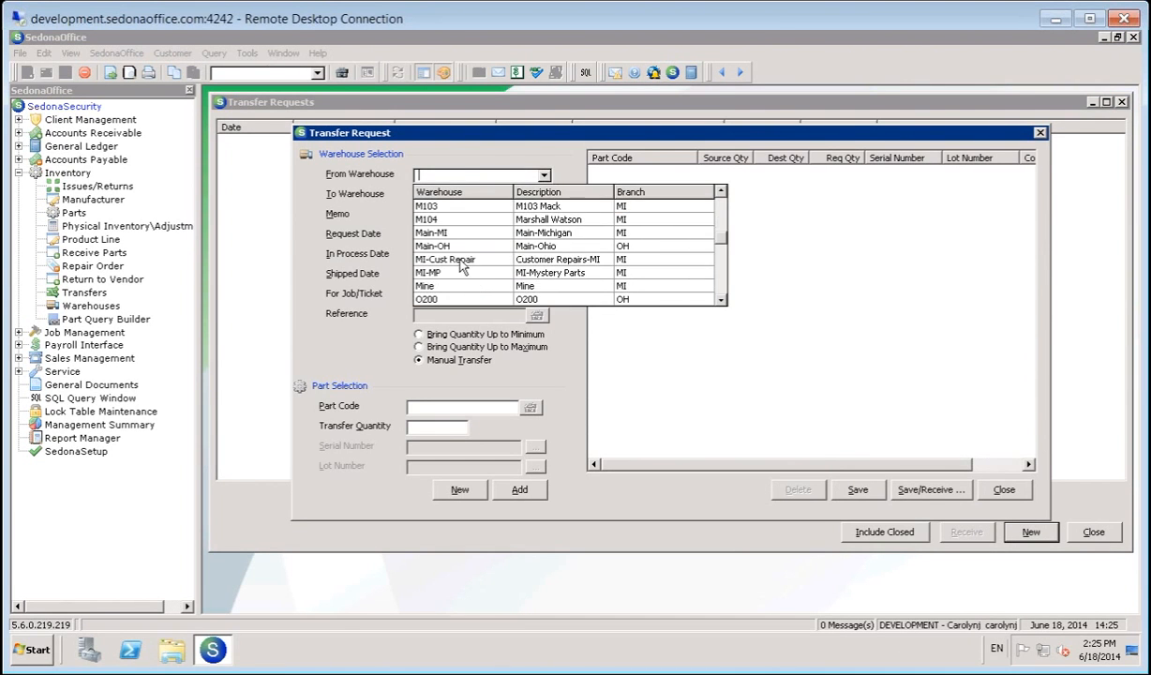
{"action": "left_click", "coordinate": [436, 234]}
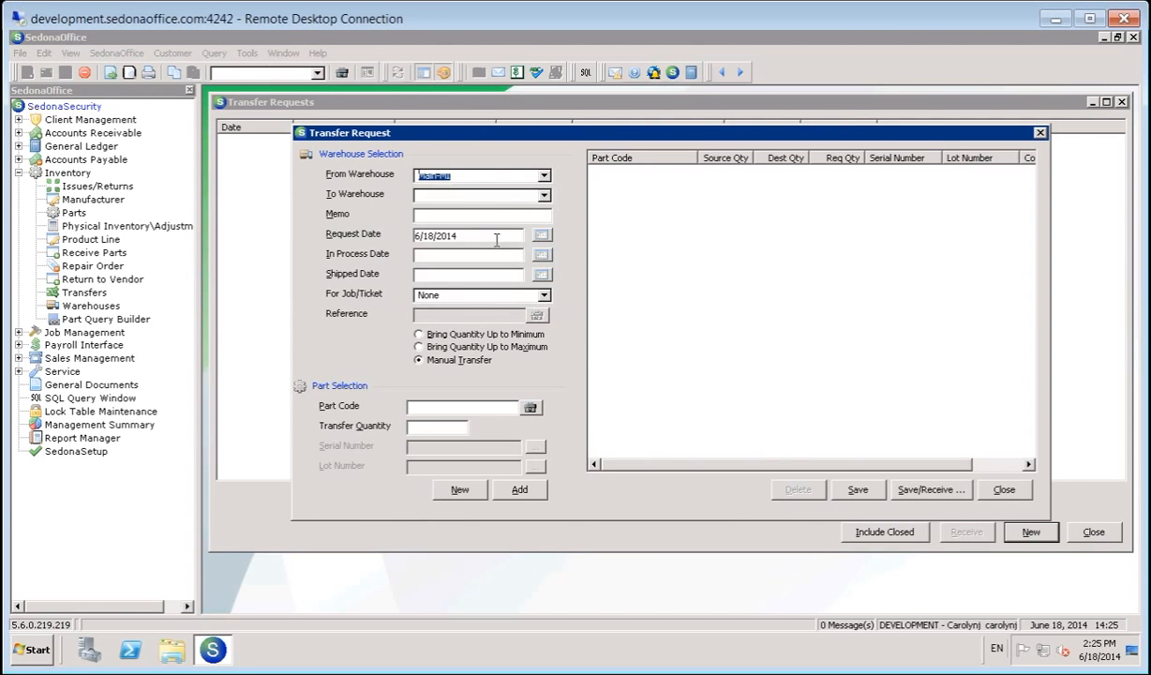
{"action": "left_click", "coordinate": [524, 195]}
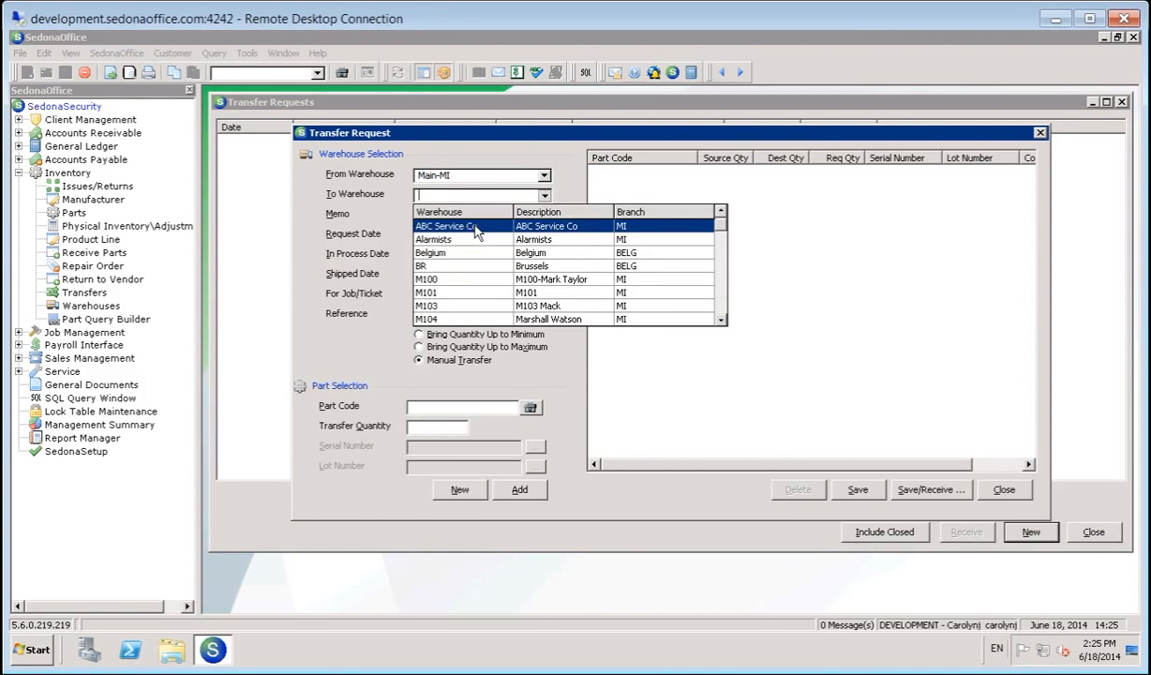
{"action": "left_click", "coordinate": [437, 292]}
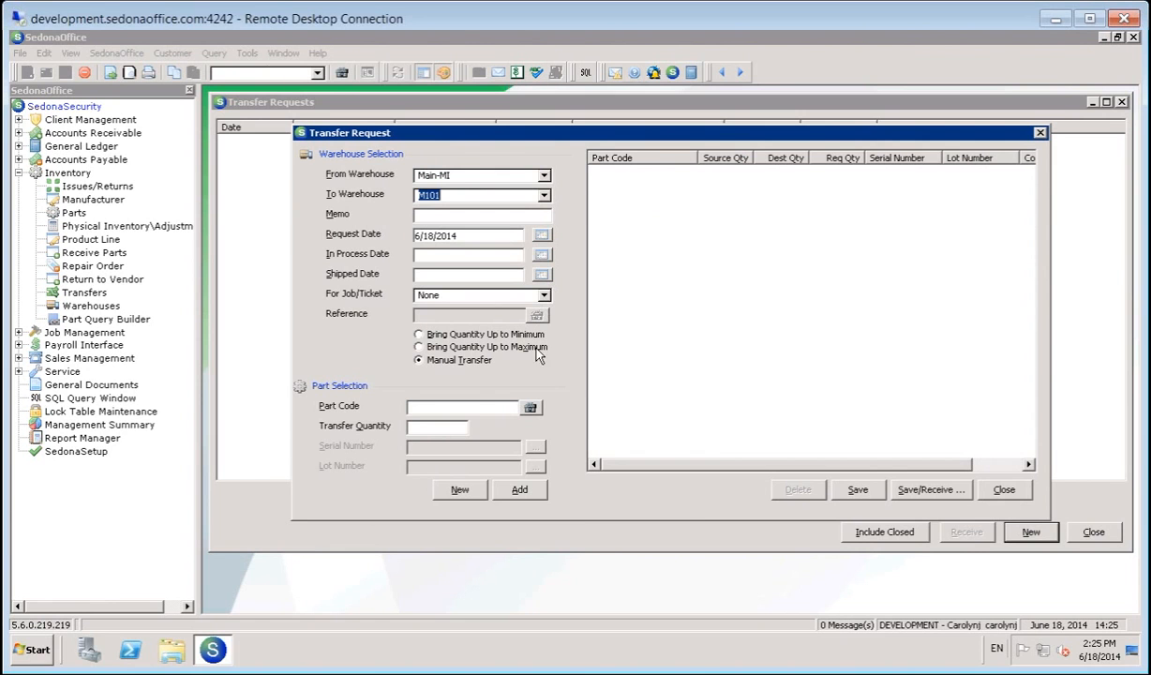
Try to save the transfer request before any parts are added.
{"action": "left_click", "coordinate": [513, 256]}
{"action": "left_click", "coordinate": [862, 490]}
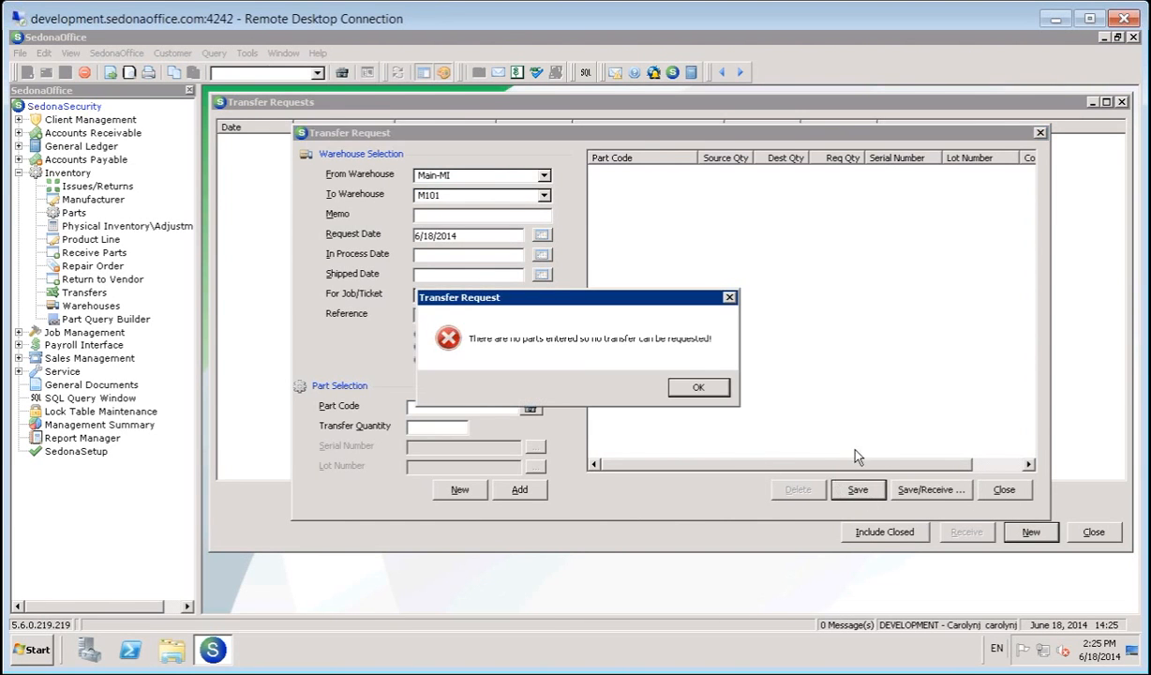
{"action": "left_click", "coordinate": [698, 387]}
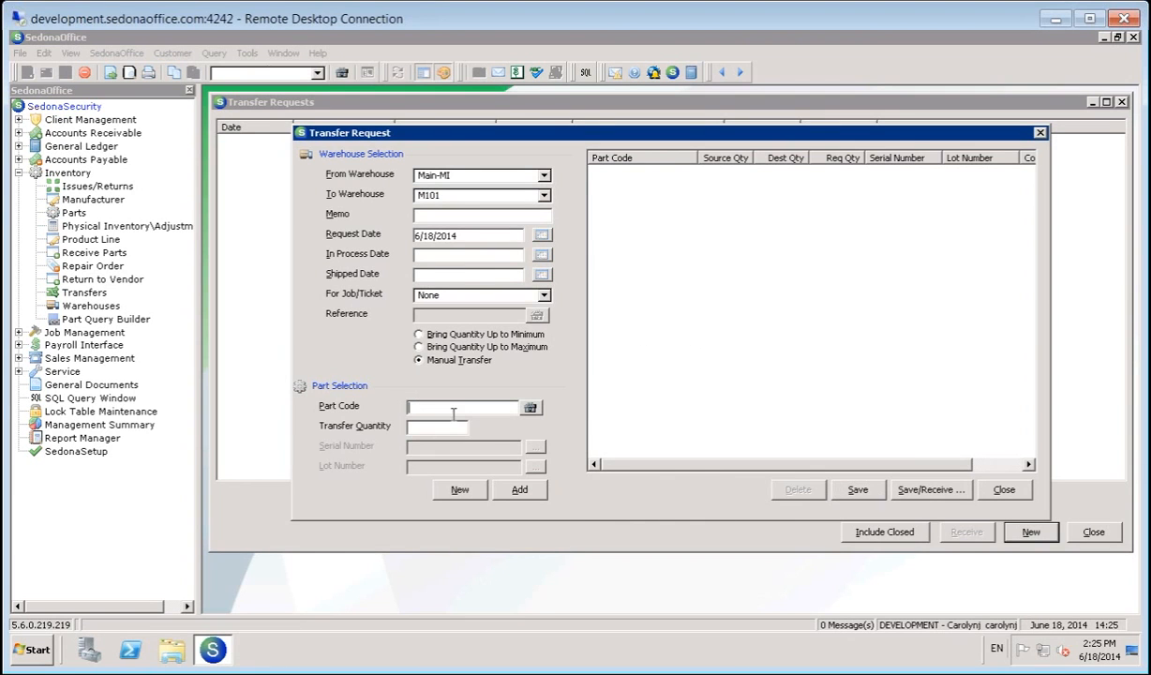
Add part IM1240 with a transfer quantity of 25 and save the transfer request.
{"action": "type", "text": "im1240"}
{"action": "key", "text": "Tab"}
{"action": "type", "text": "25"}
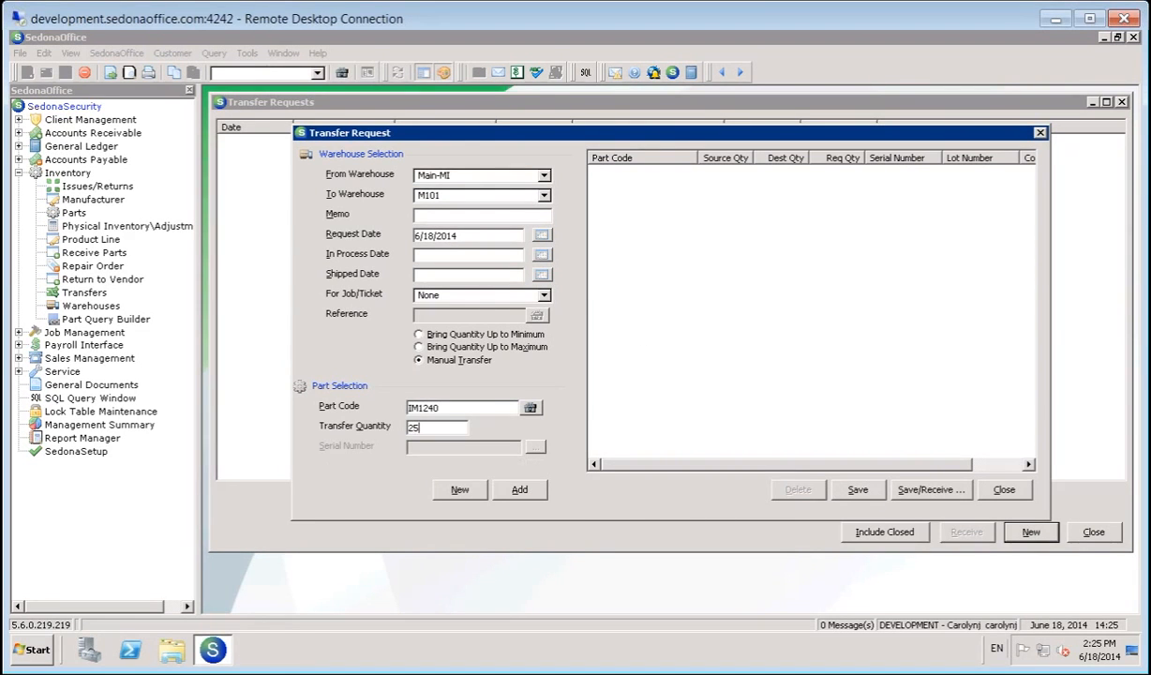
{"action": "key", "text": "Tab"}
{"action": "left_click", "coordinate": [518, 487]}
{"action": "left_click", "coordinate": [858, 490]}
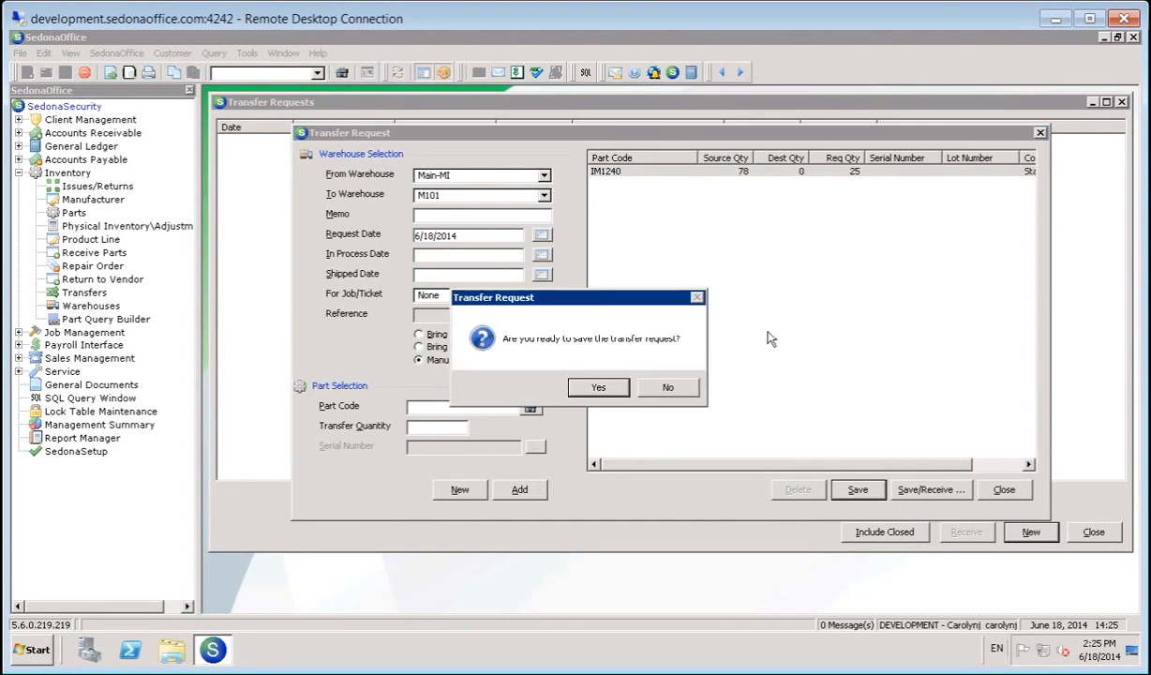
{"action": "left_click", "coordinate": [596, 381]}
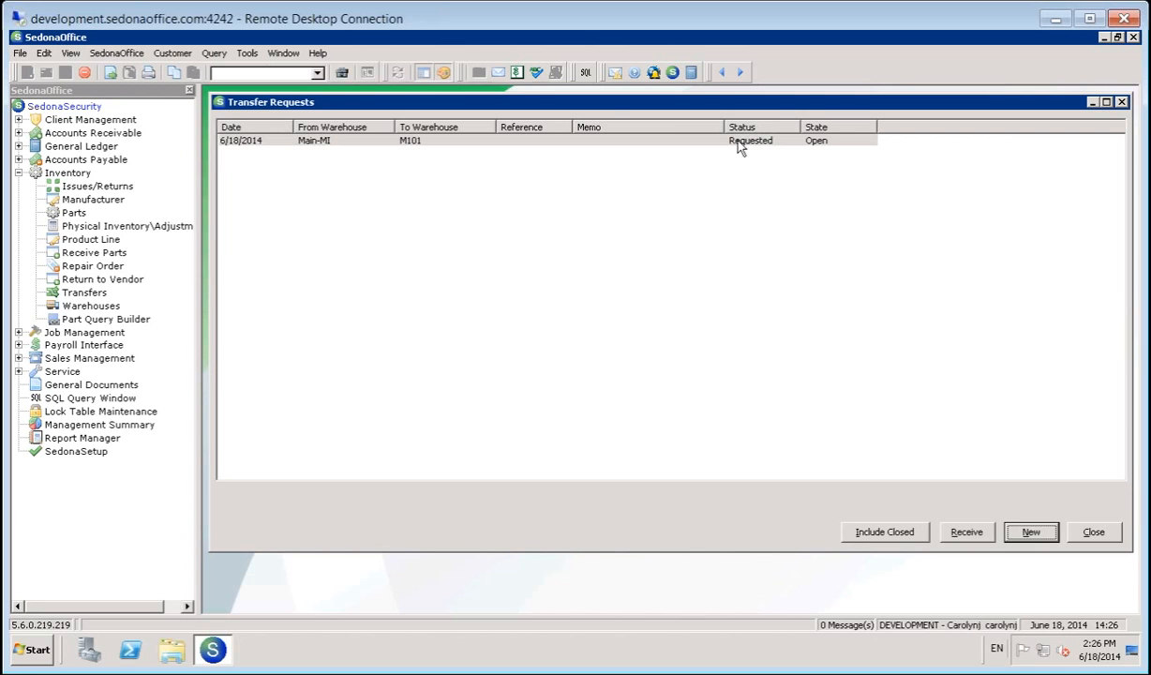
Open the Main-MI to M101 transfer request, set its in-process date to 6/18/2014, and save it.
{"action": "left_click", "coordinate": [665, 142]}
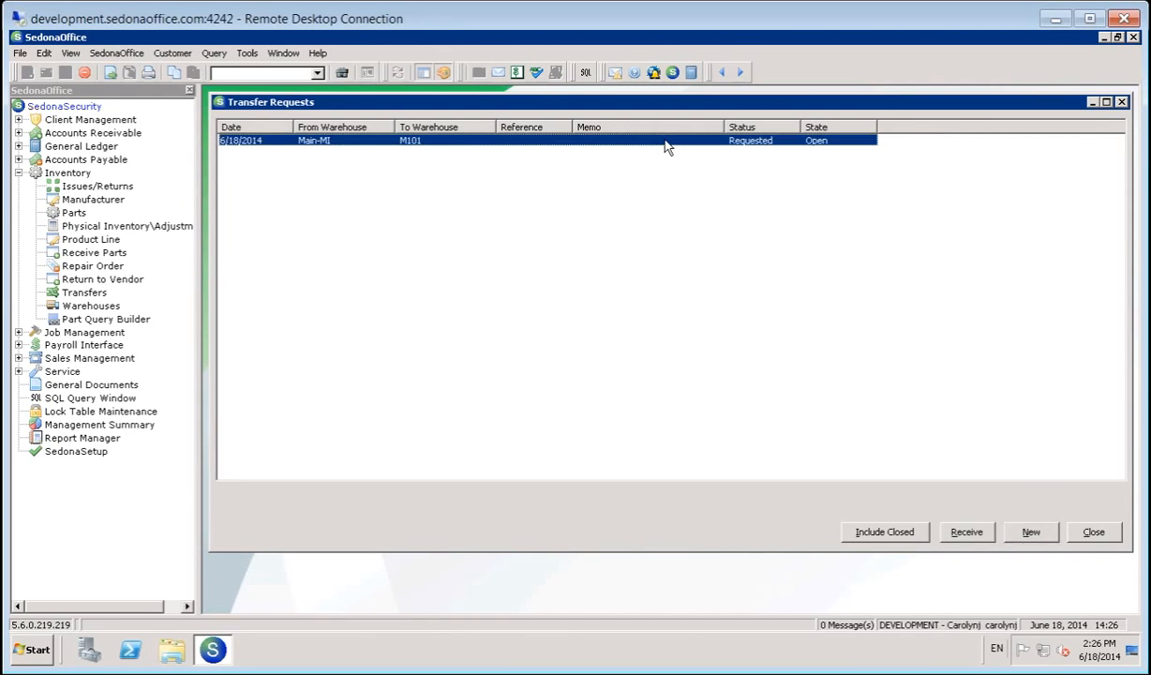
{"action": "double_click", "coordinate": [666, 142]}
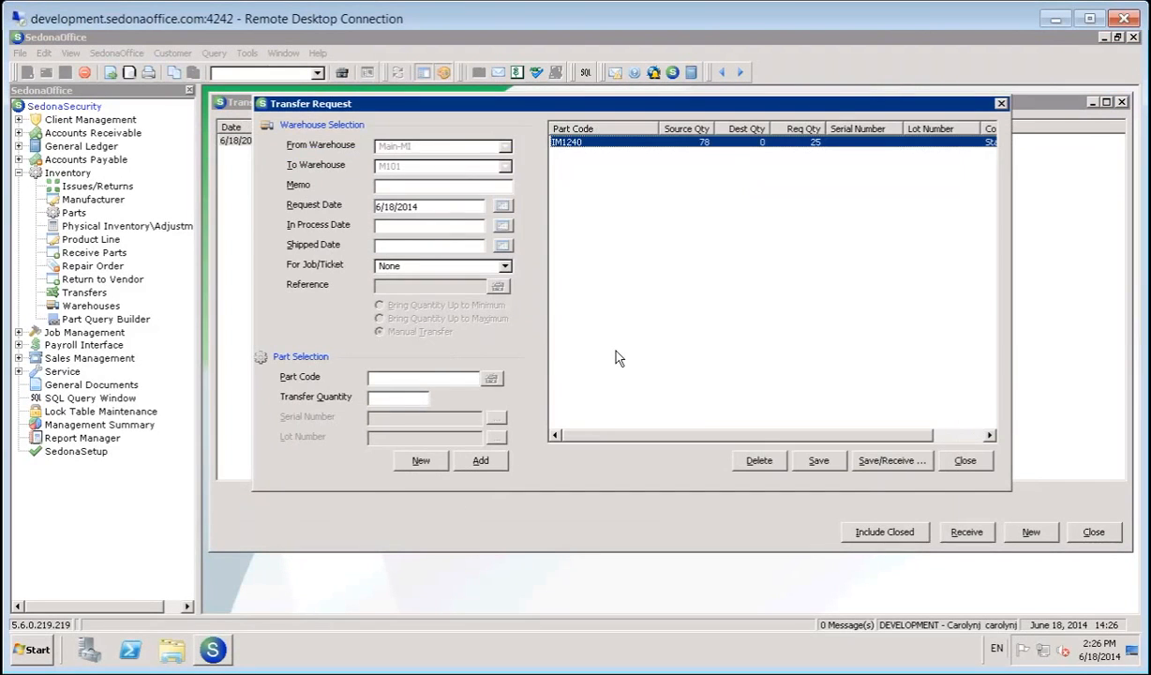
{"action": "left_click", "coordinate": [390, 230]}
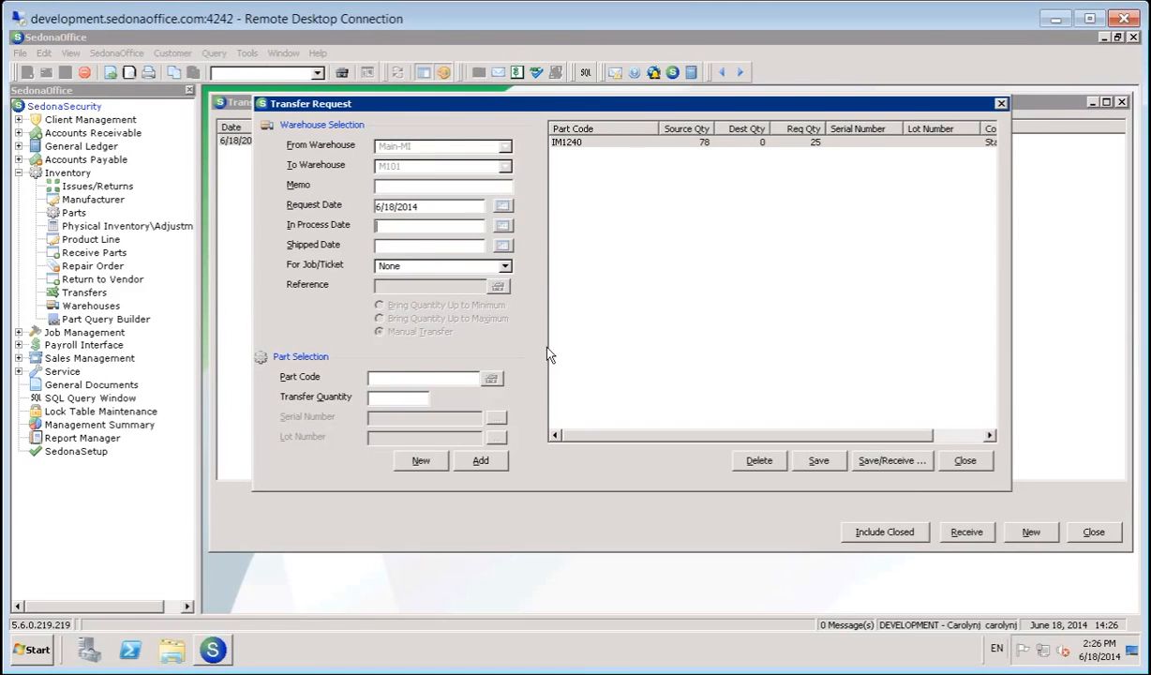
{"action": "type", "text": "t"}
{"action": "key", "text": "Tab"}
{"action": "left_click", "coordinate": [820, 461]}
{"action": "left_click", "coordinate": [605, 394]}
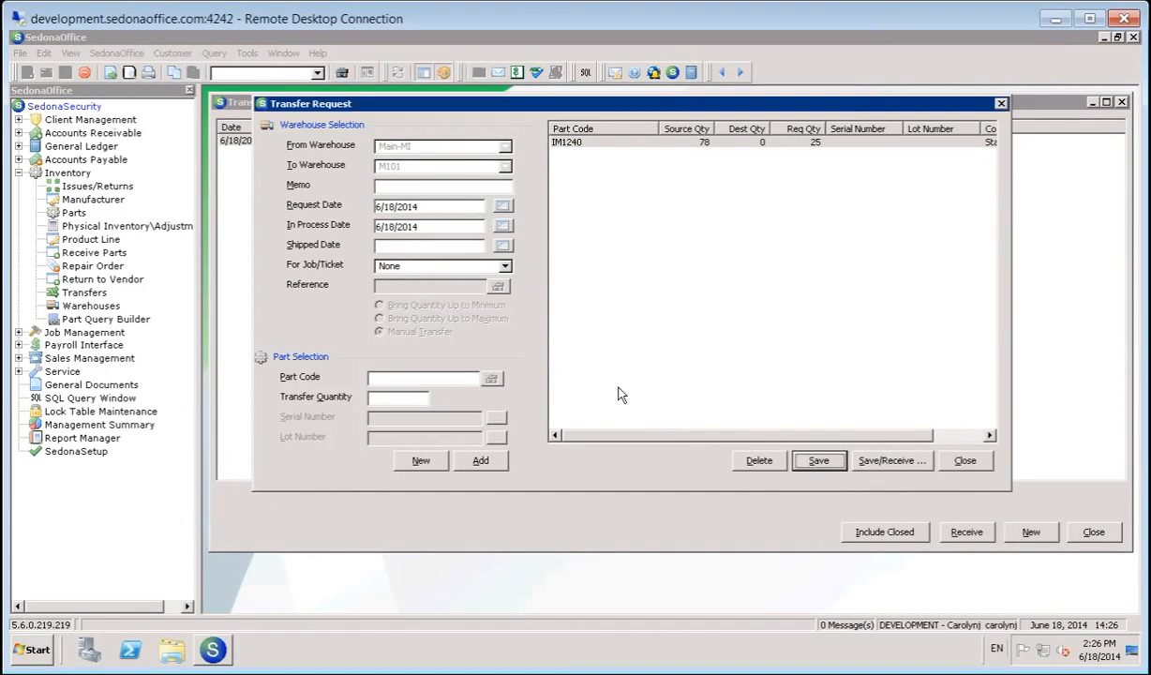
{"action": "left_click", "coordinate": [1001, 104]}
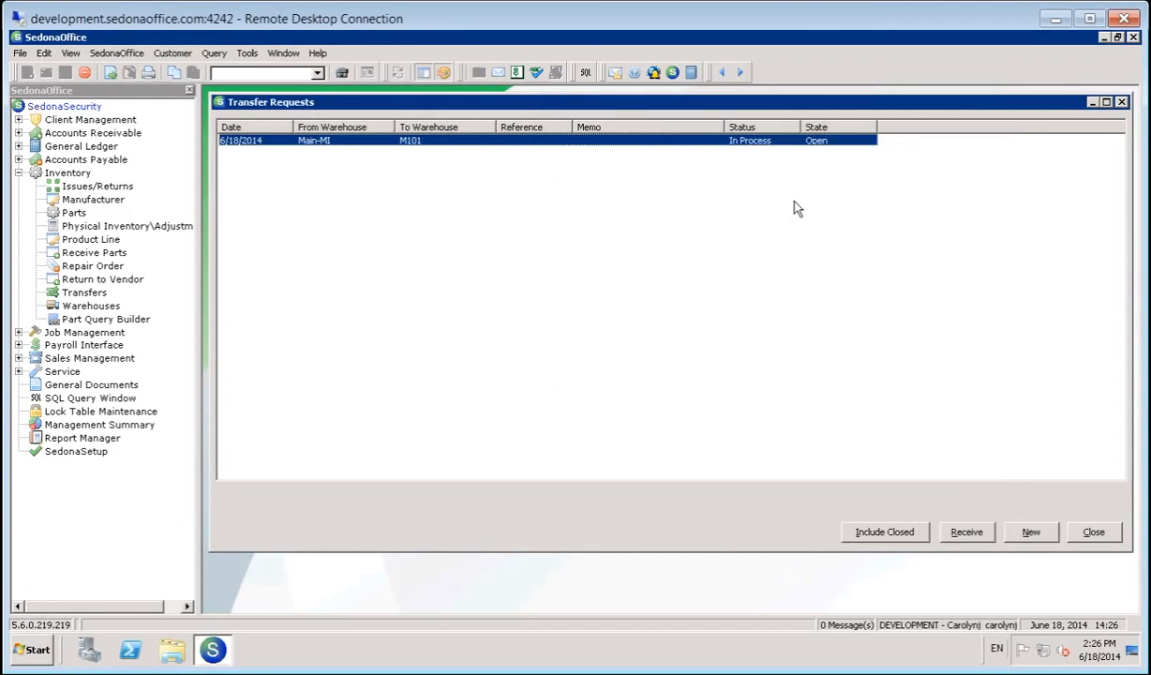
Set the Main-MI to M101 transfer's shipped date to 6/18/2014, save it, and reopen the request for review.
{"action": "double_click", "coordinate": [764, 141]}
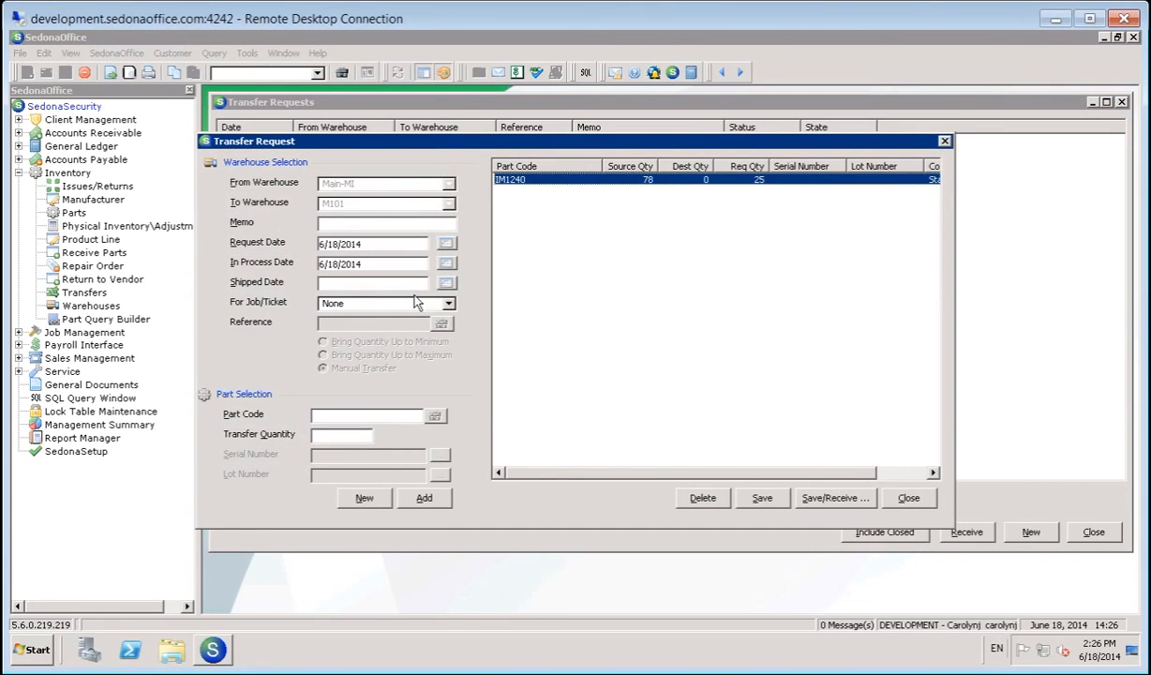
{"action": "left_click", "coordinate": [380, 285]}
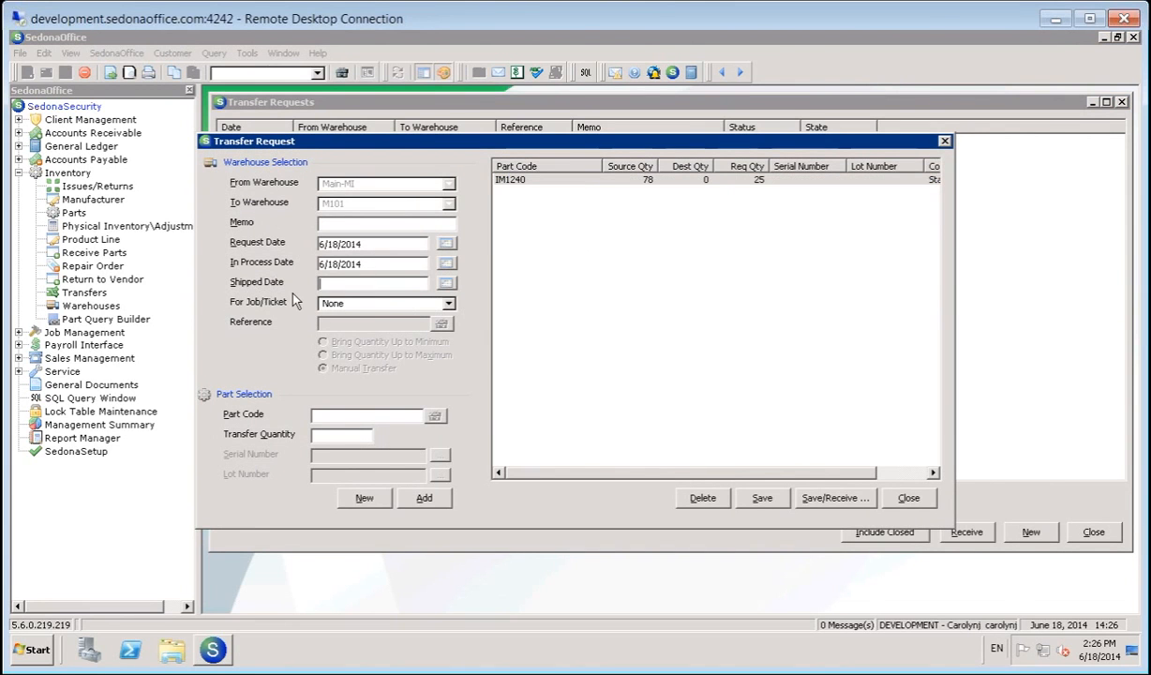
{"action": "type", "text": "6"}
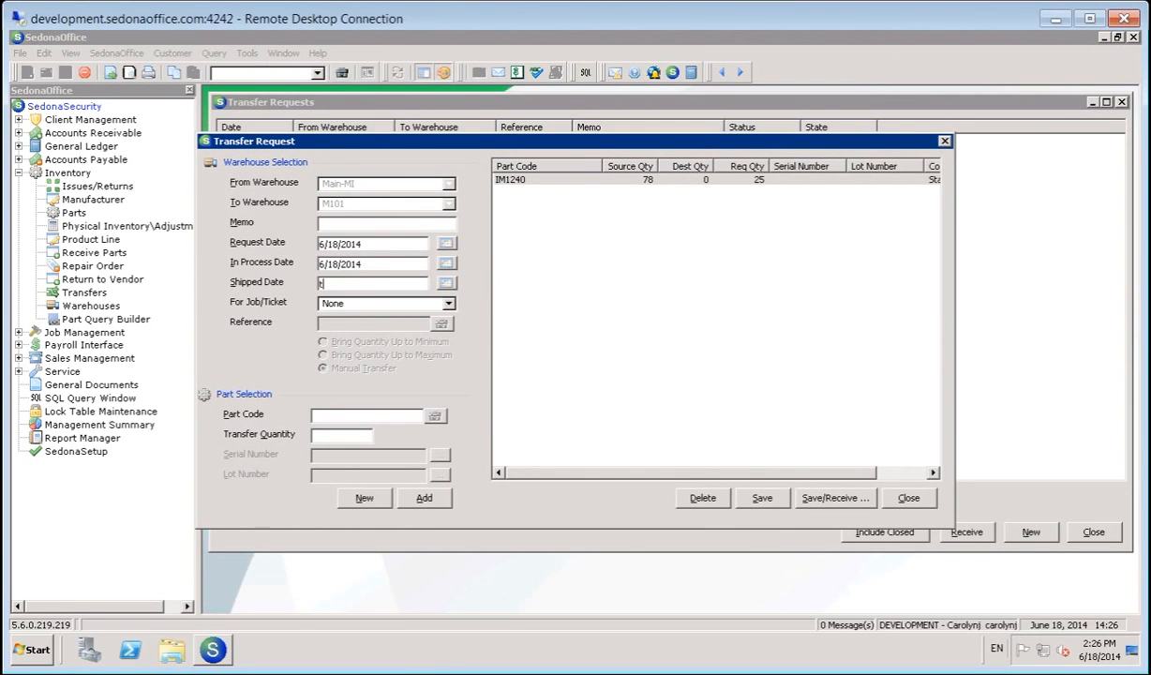
{"action": "key", "text": "Tab"}
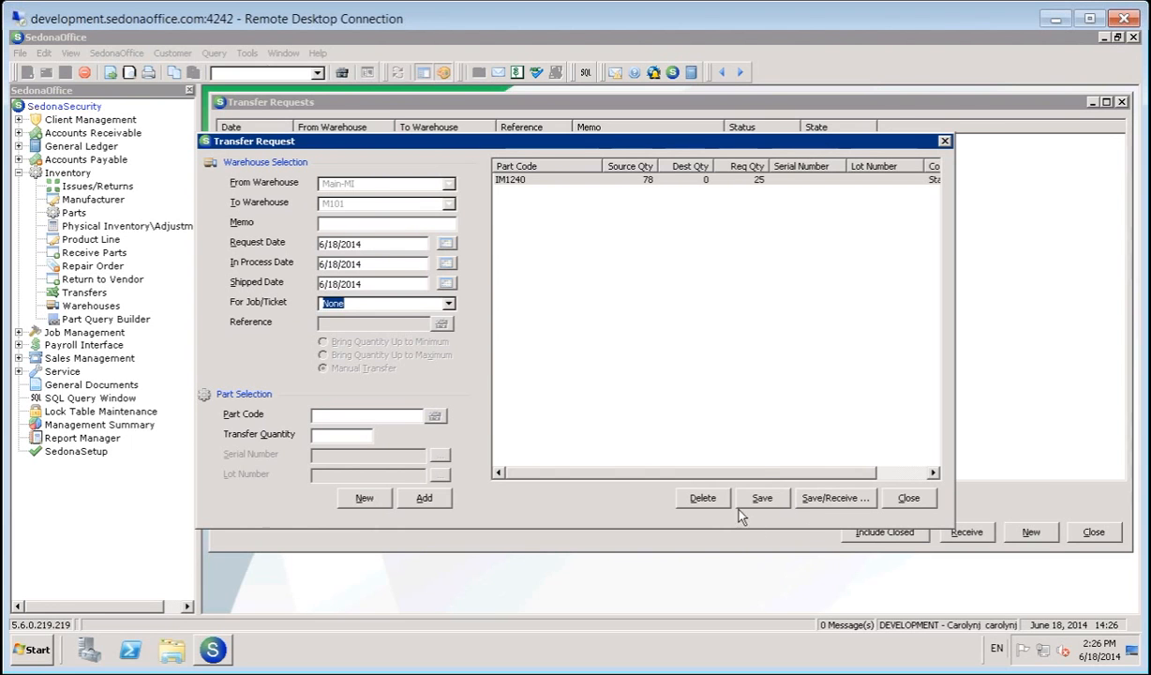
{"action": "left_click", "coordinate": [762, 498]}
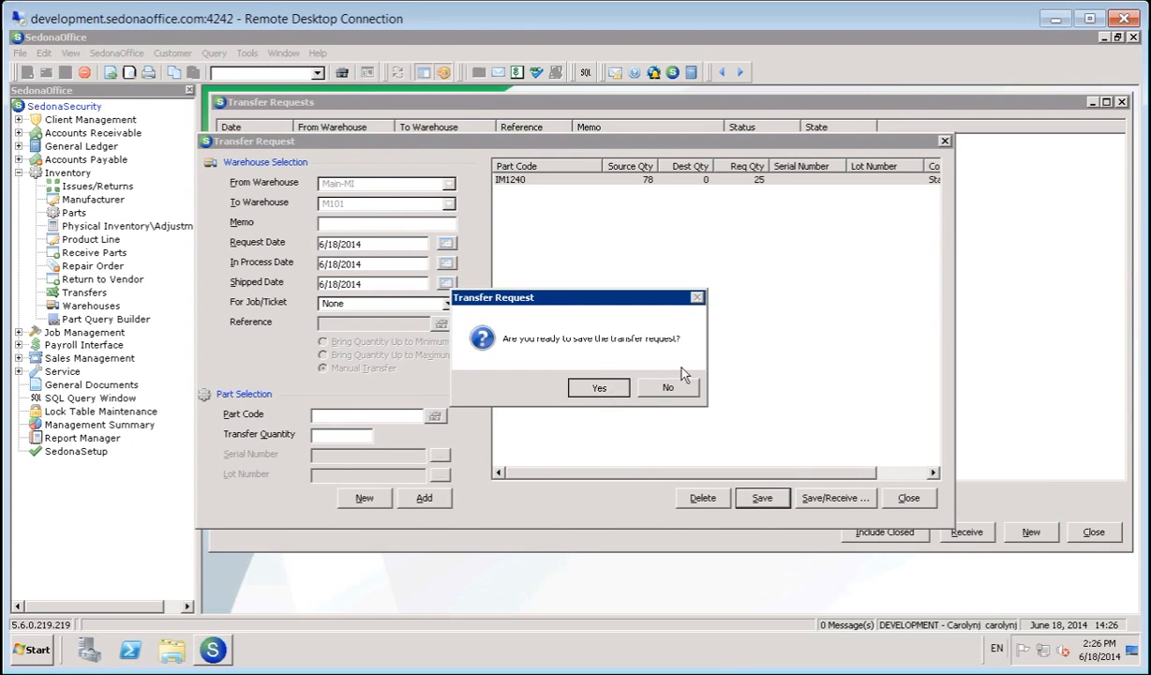
{"action": "left_click", "coordinate": [599, 388]}
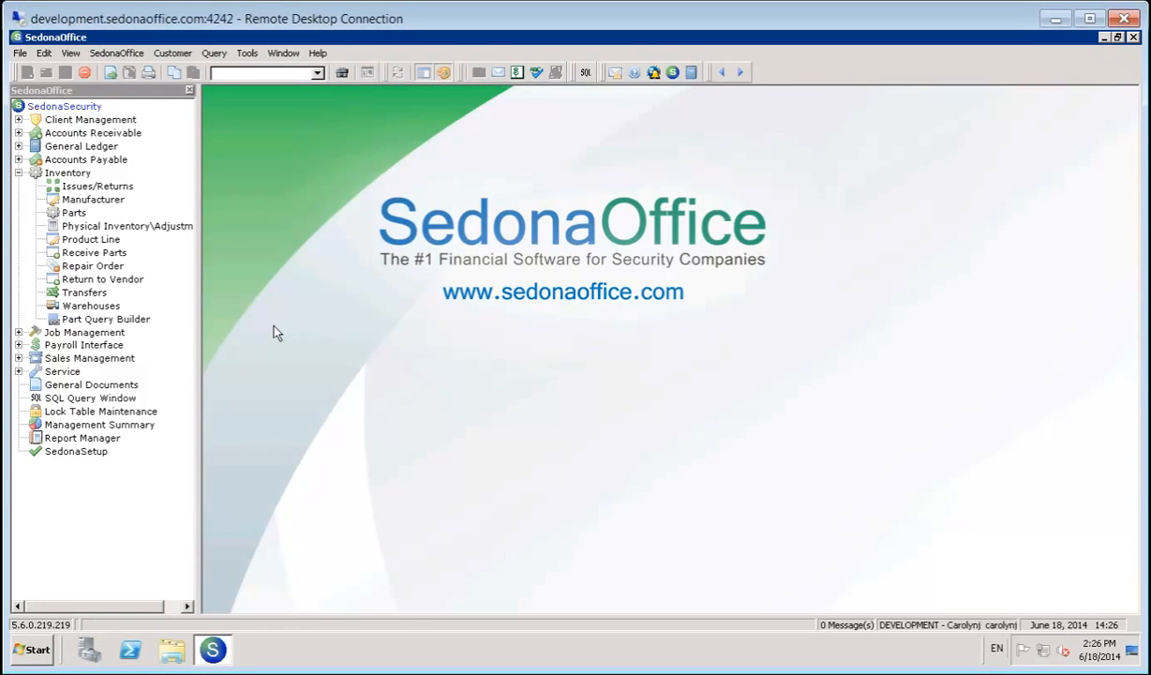
{"action": "left_click", "coordinate": [83, 293]}
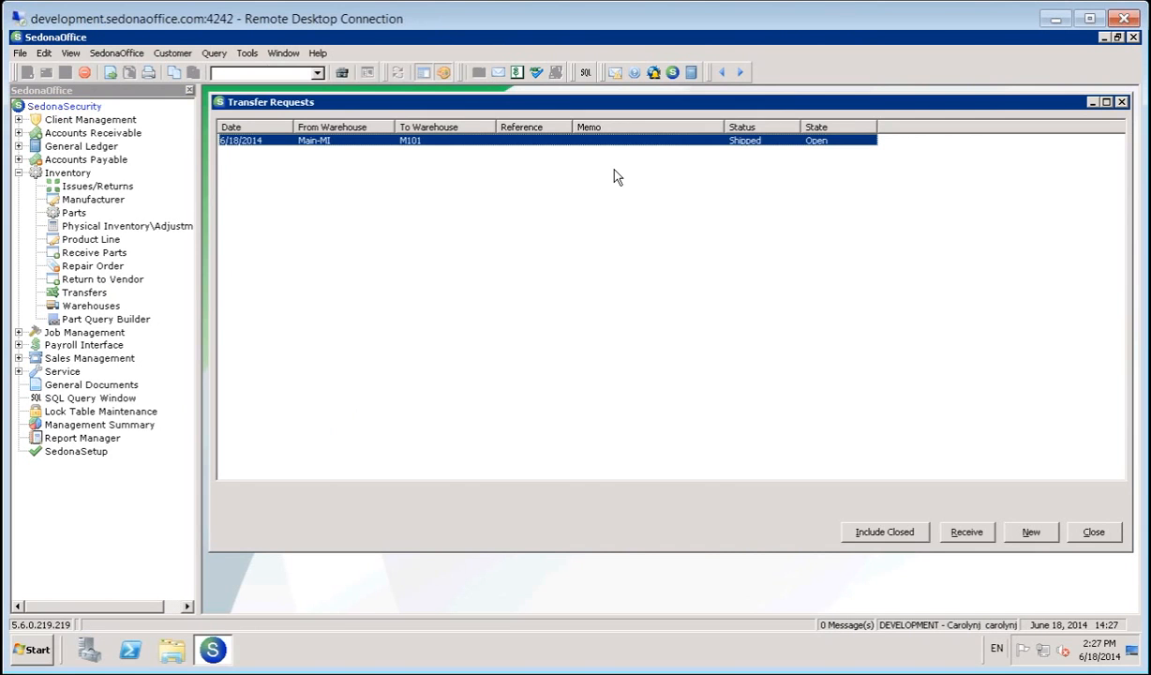
{"action": "double_click", "coordinate": [583, 144]}
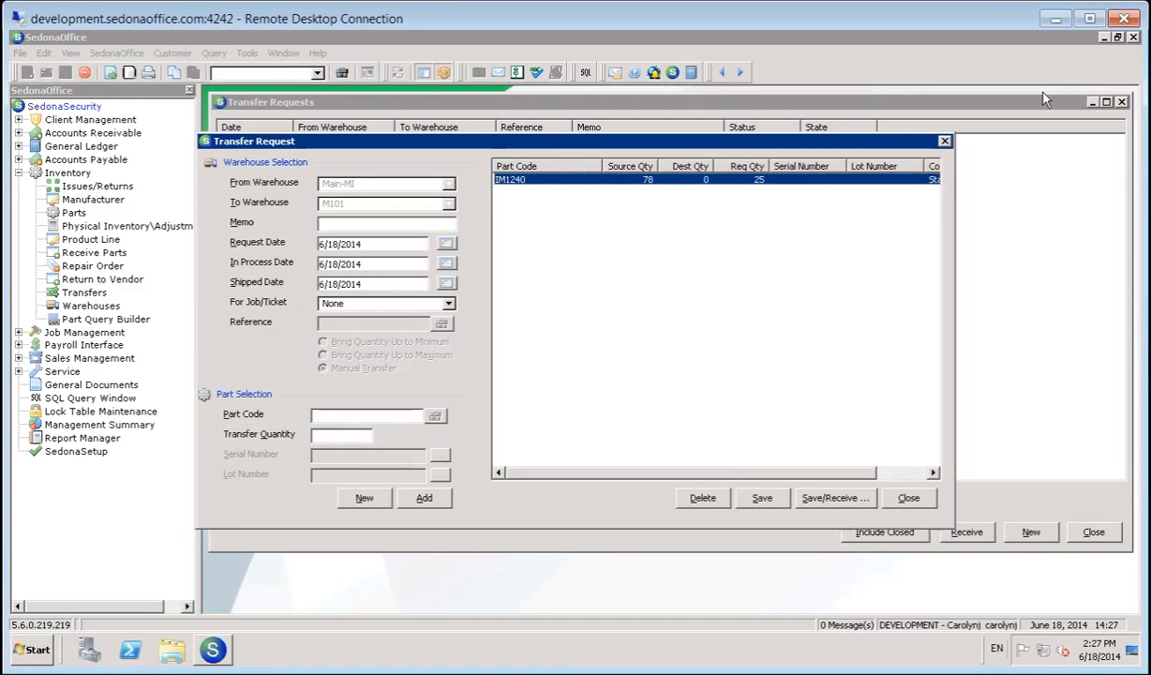
Search the inventory parts for IM1240 and open that battery's part record.
{"action": "double_click", "coordinate": [79, 217]}
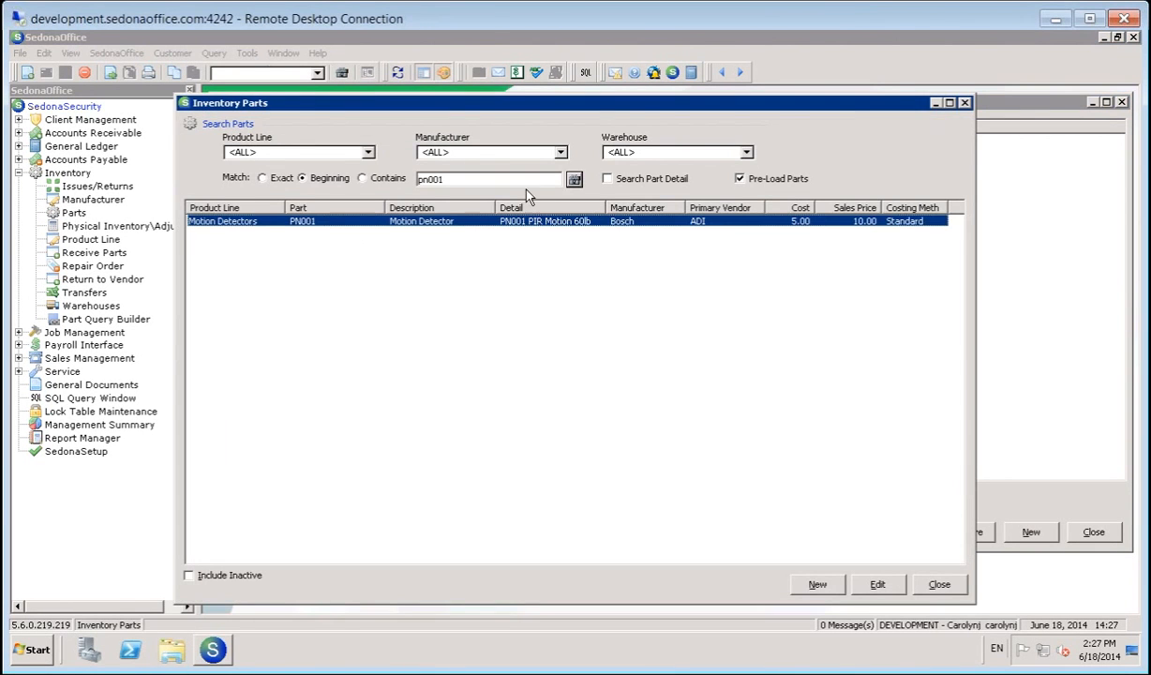
{"action": "type", "text": "i"}
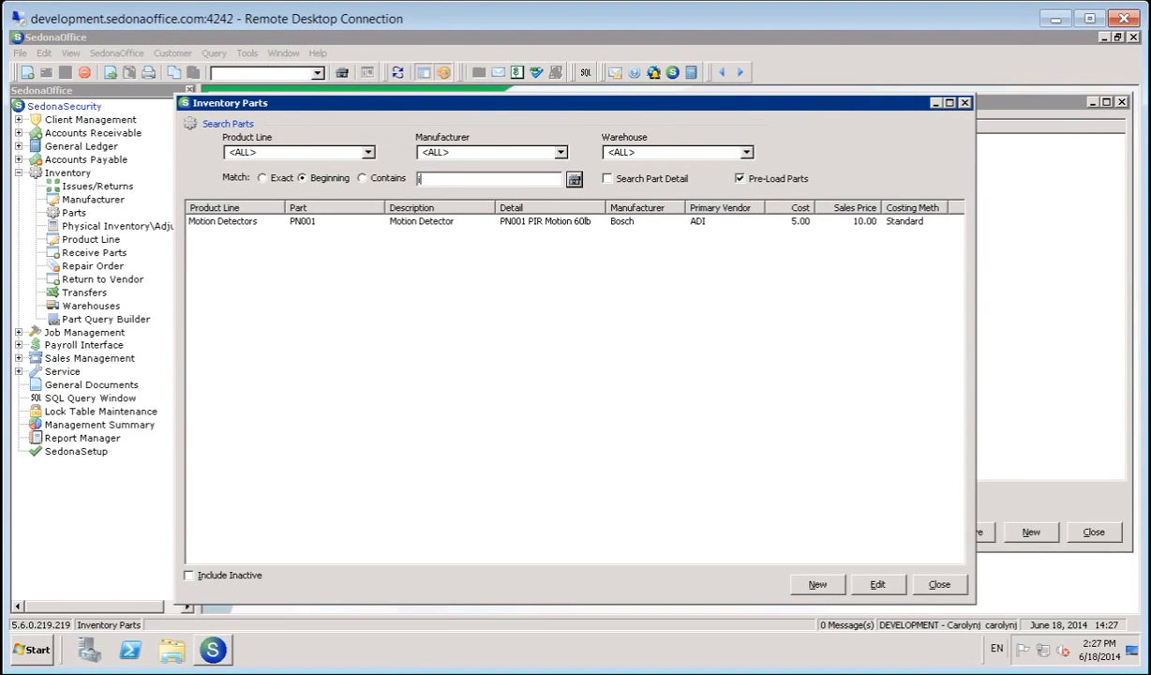
{"action": "type", "text": "m1240"}
{"action": "left_click", "coordinate": [574, 179]}
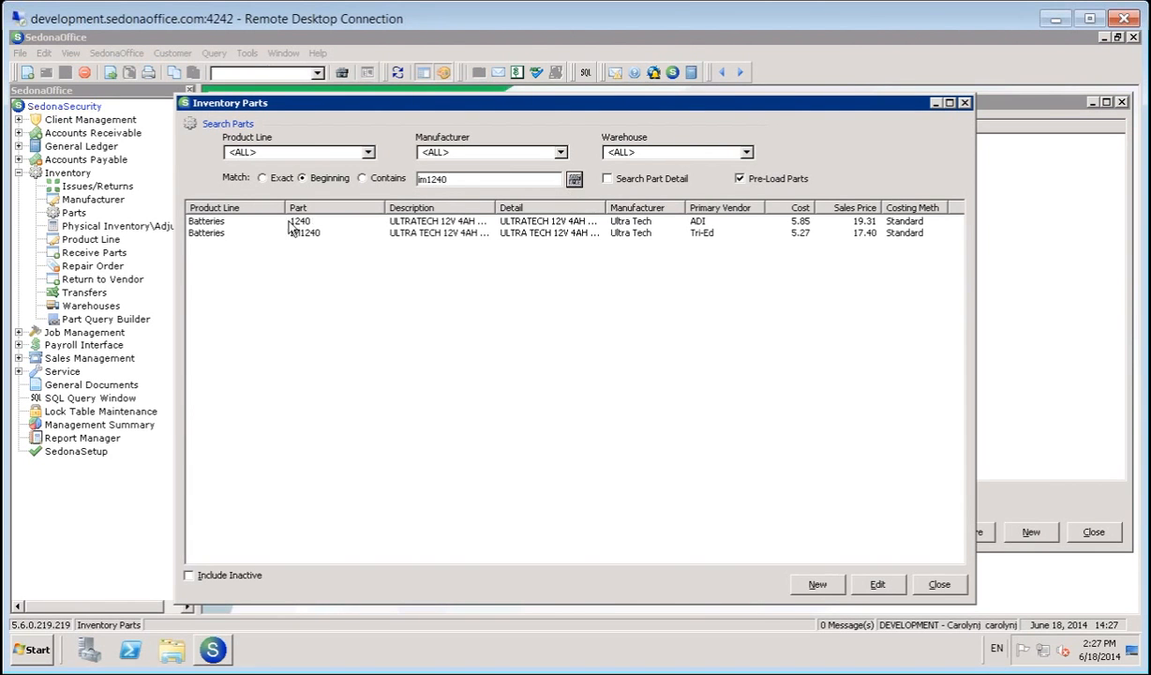
{"action": "double_click", "coordinate": [290, 232]}
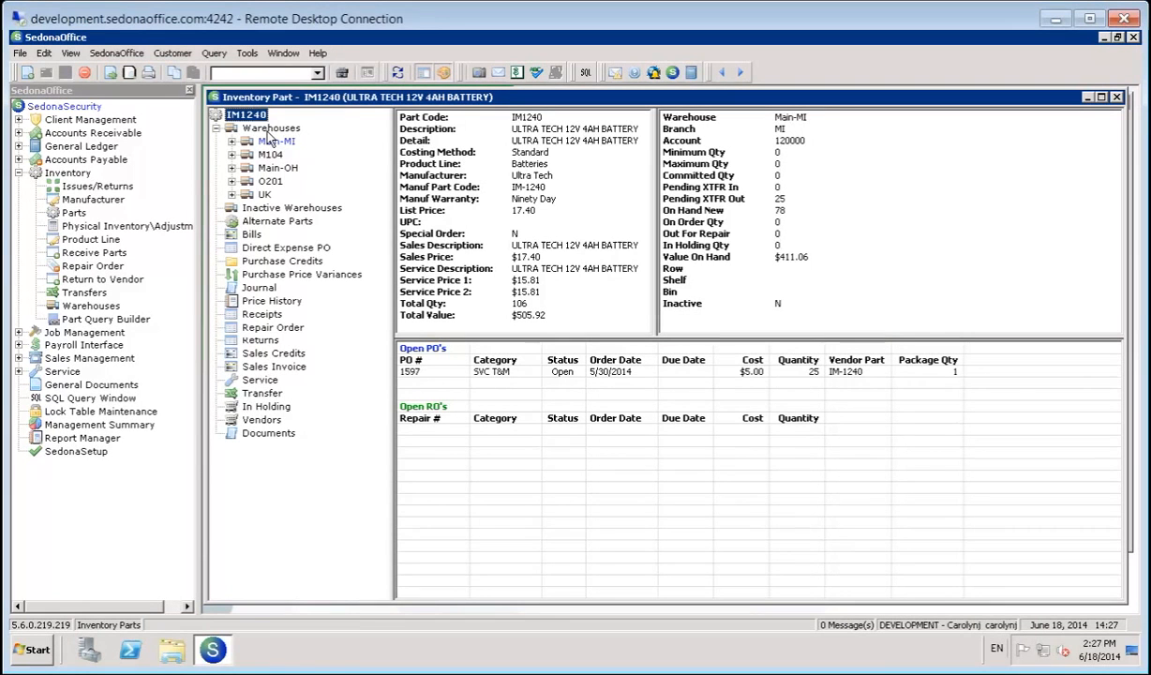
Review part IM1240's open and closed transfers for the Main-MI warehouse, and close the part record and transfer requests list.
{"action": "left_click", "coordinate": [232, 142]}
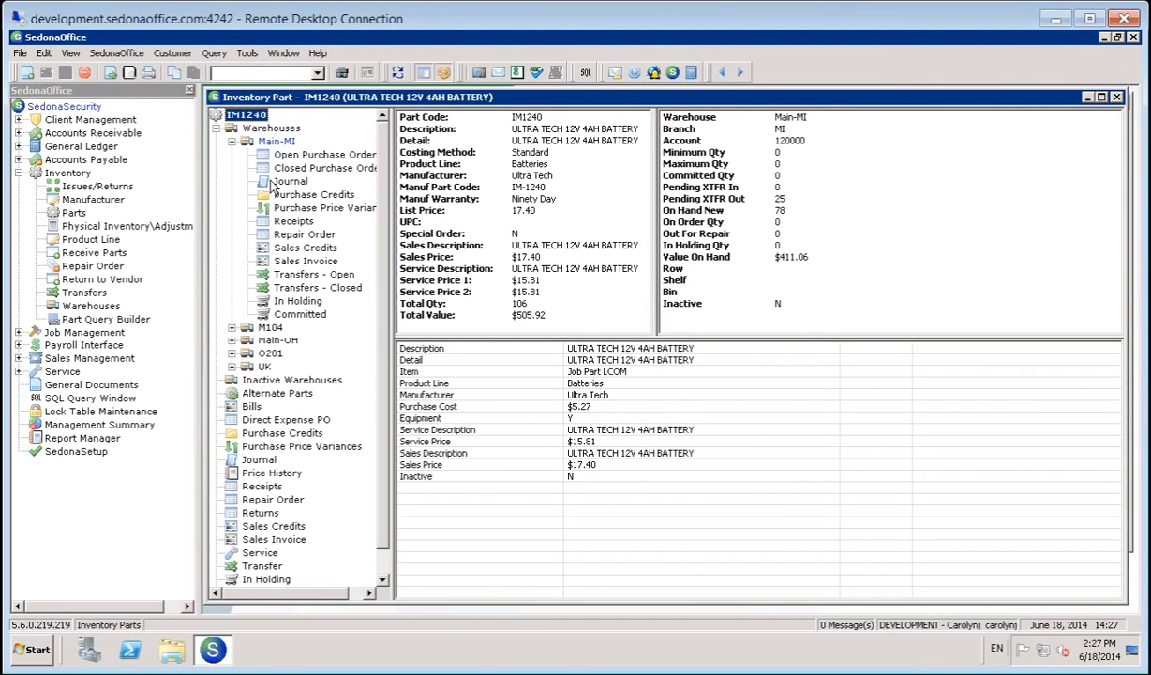
{"action": "left_click", "coordinate": [288, 274]}
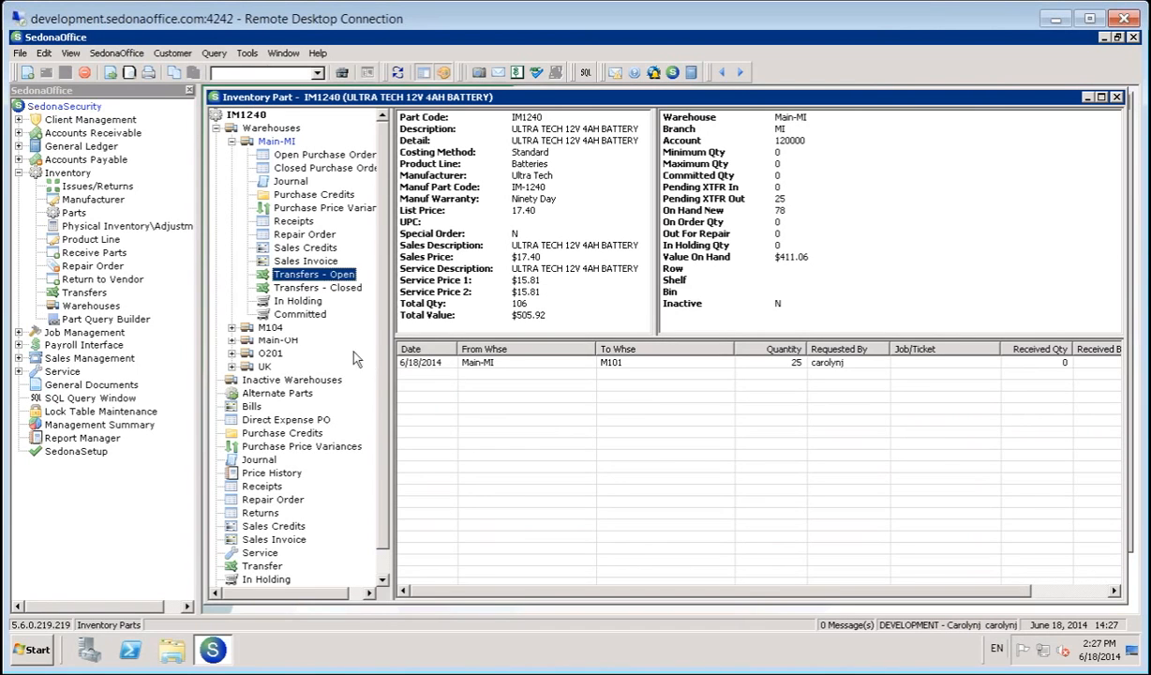
{"action": "left_click", "coordinate": [296, 289]}
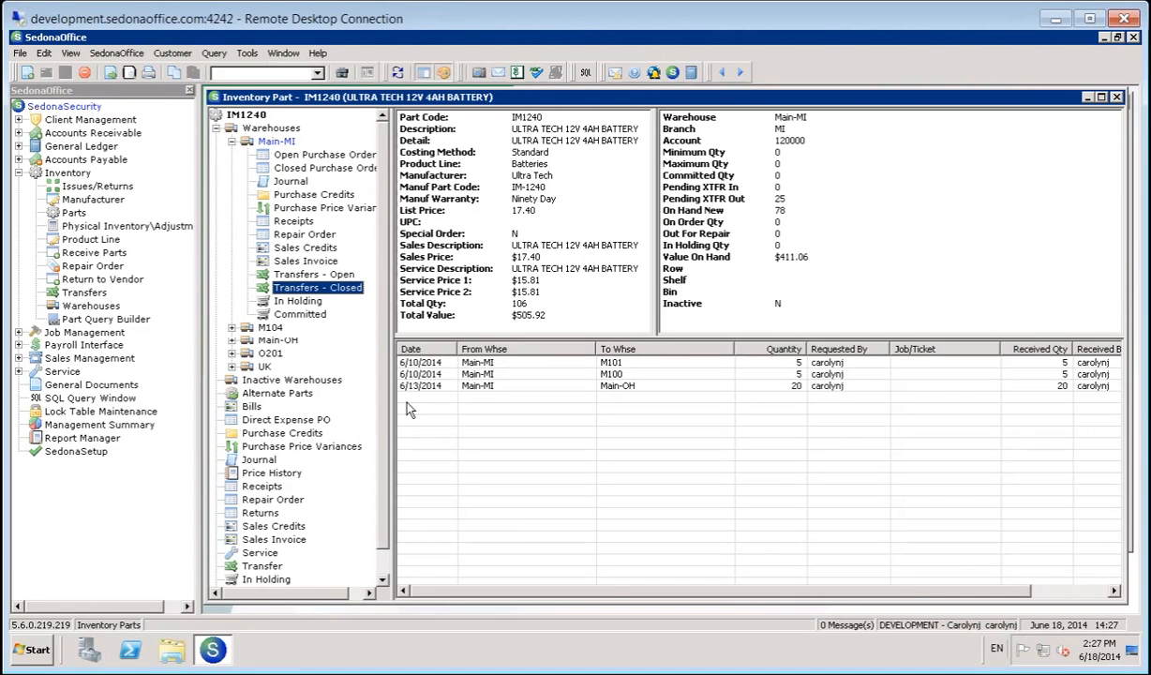
{"action": "left_click", "coordinate": [232, 142]}
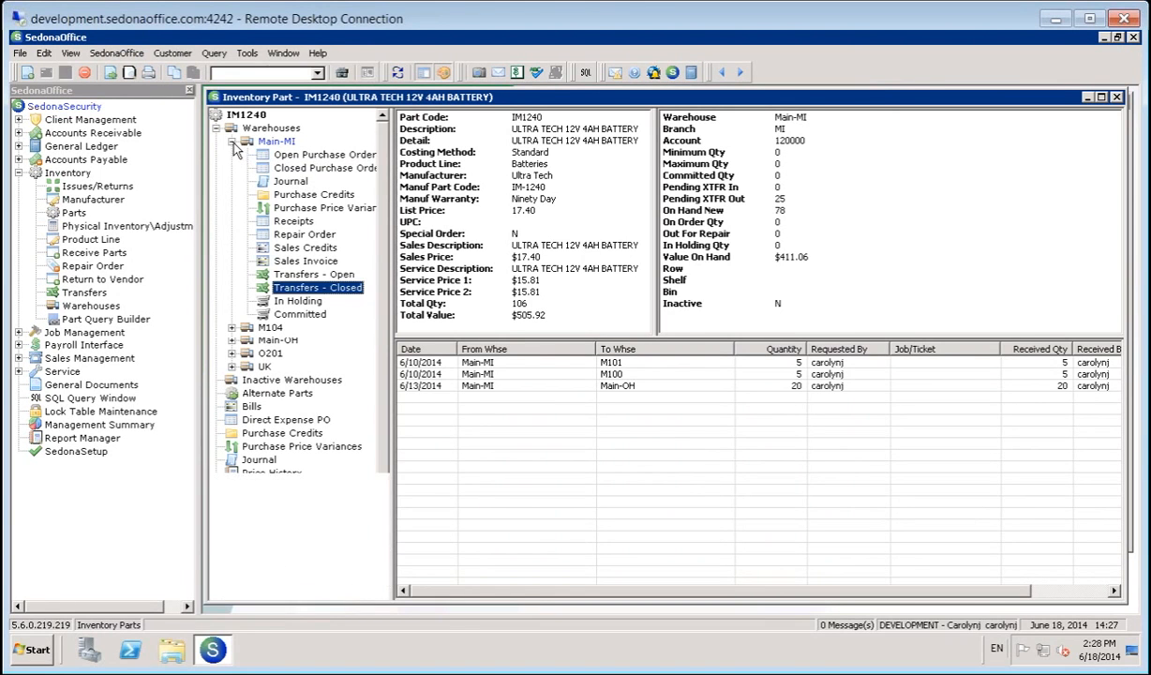
{"action": "left_click", "coordinate": [1119, 98]}
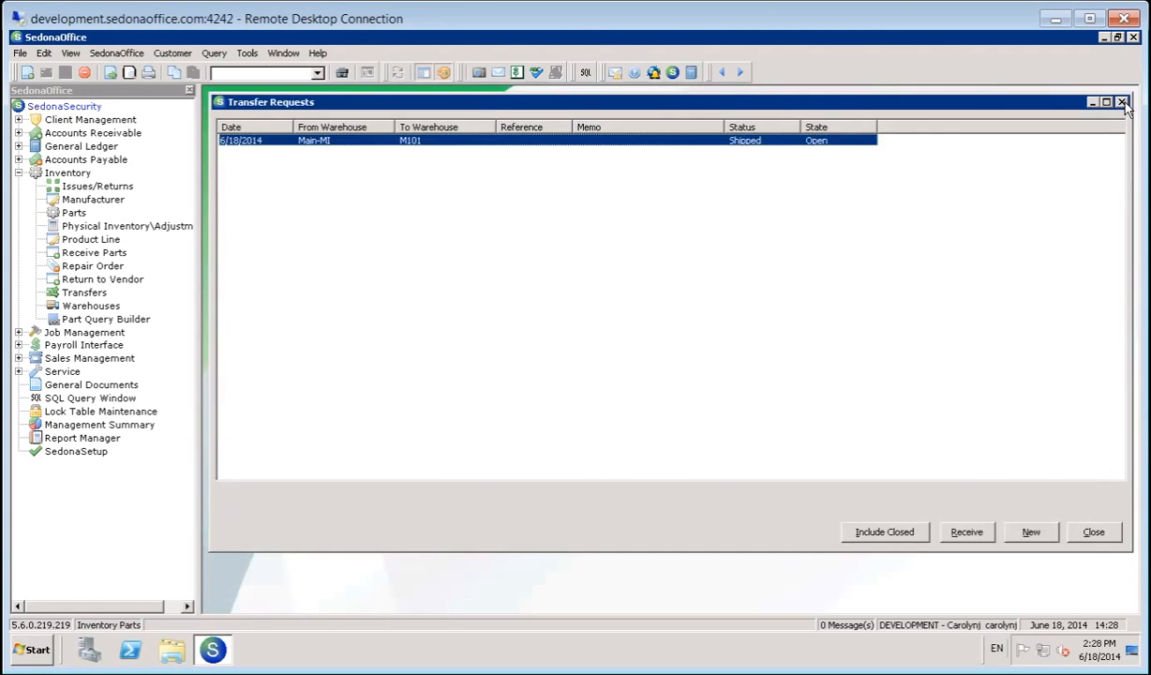
{"action": "left_click", "coordinate": [1122, 102]}
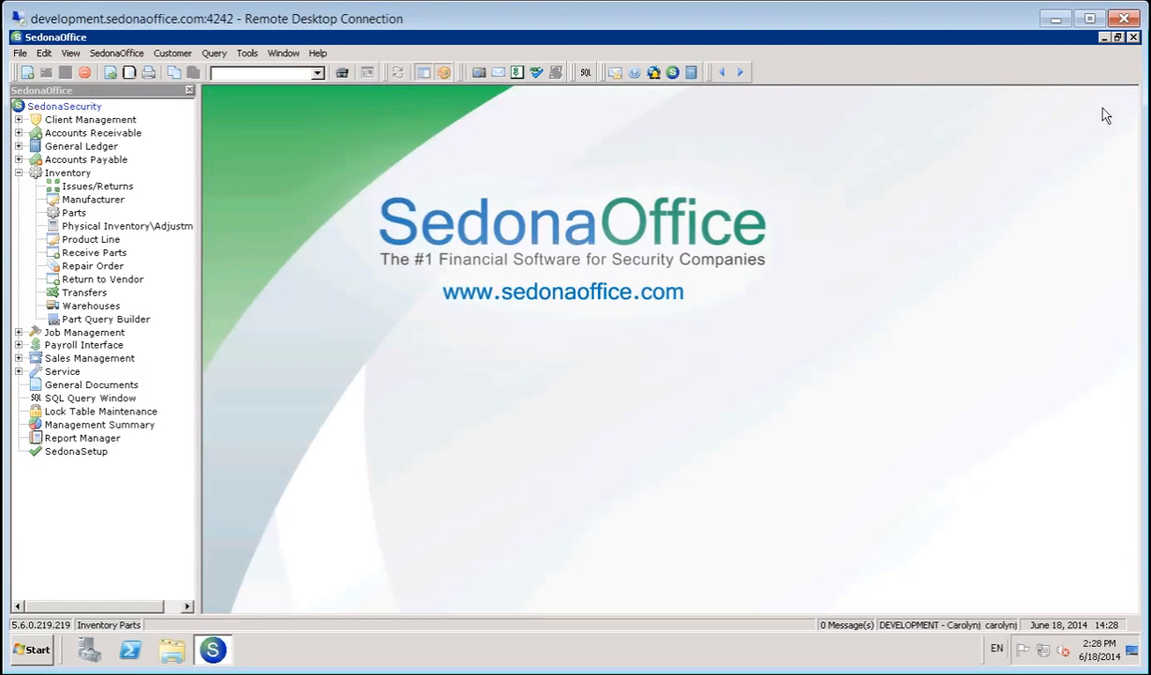
Review the Main-MI warehouse's open transfers, closed transfers and summary, and close the warehouse record and warehouse list.
{"action": "left_click", "coordinate": [93, 307]}
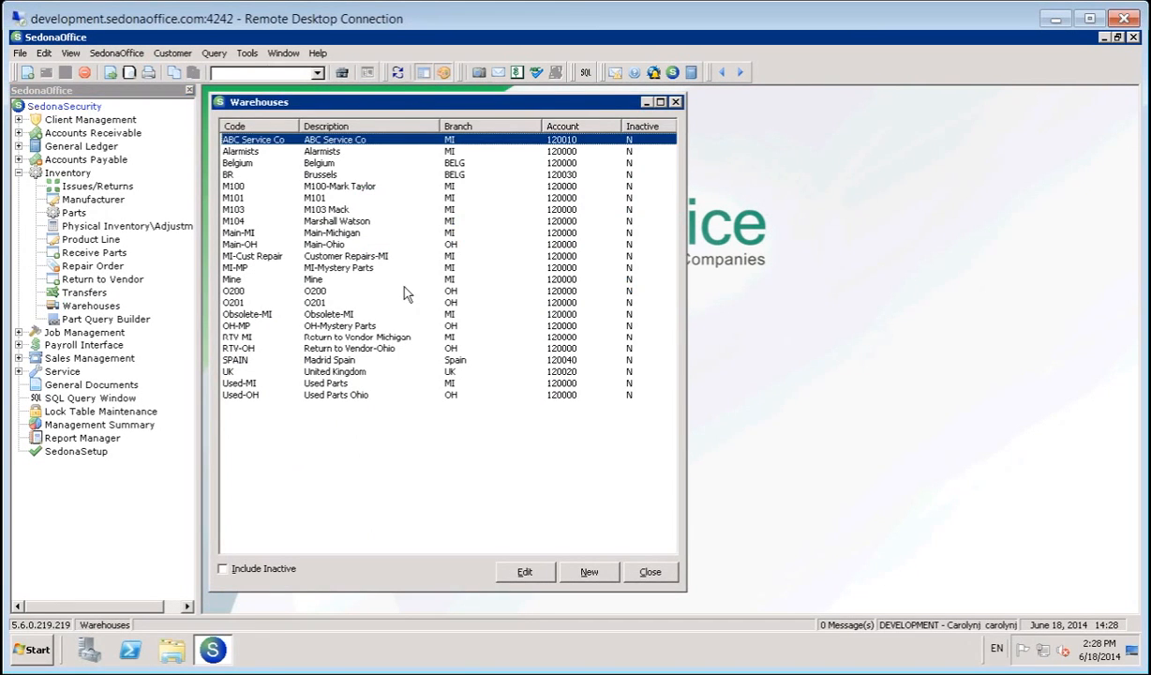
{"action": "double_click", "coordinate": [247, 234]}
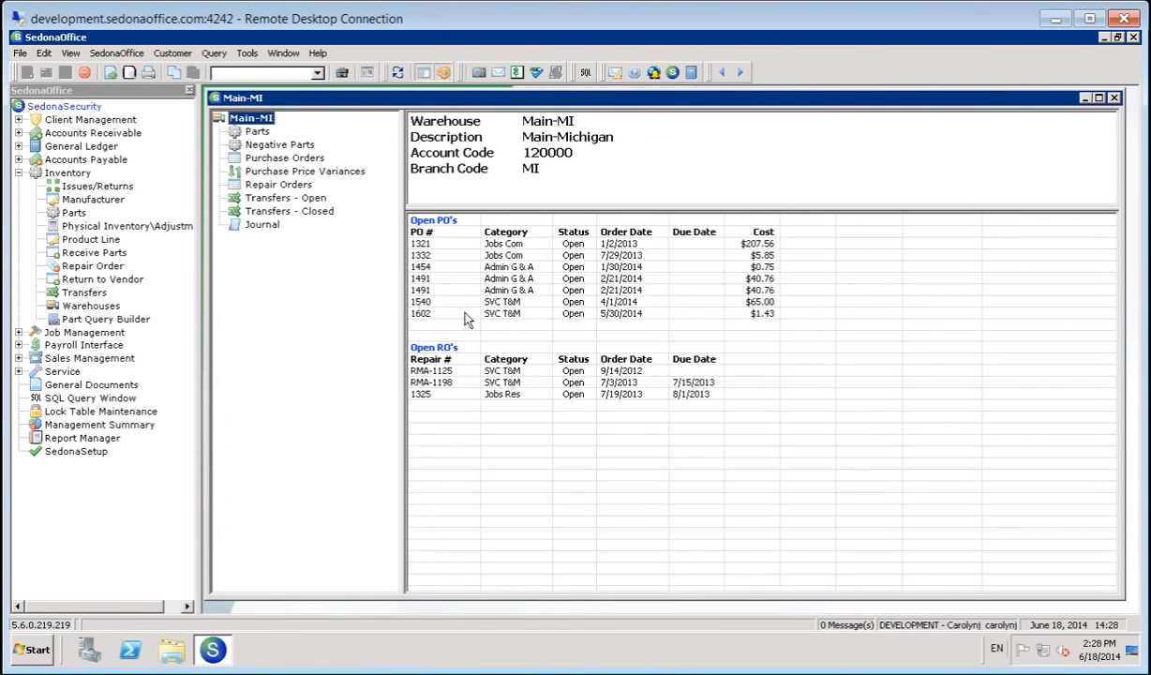
{"action": "left_click", "coordinate": [282, 198]}
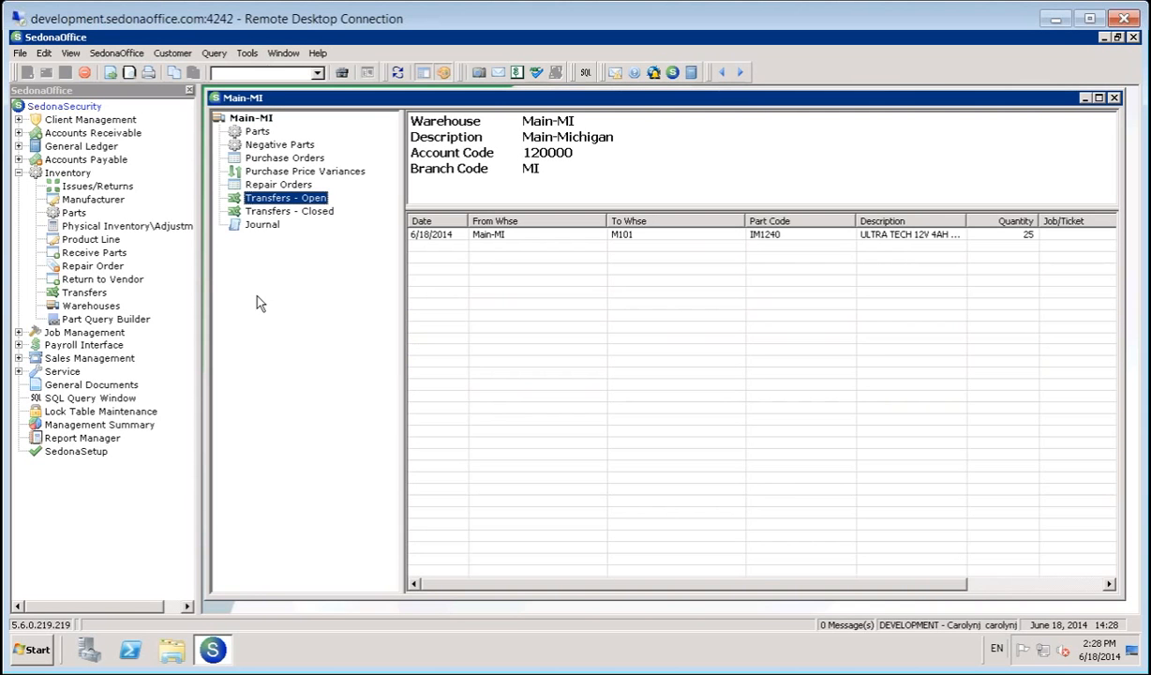
{"action": "left_click", "coordinate": [290, 211]}
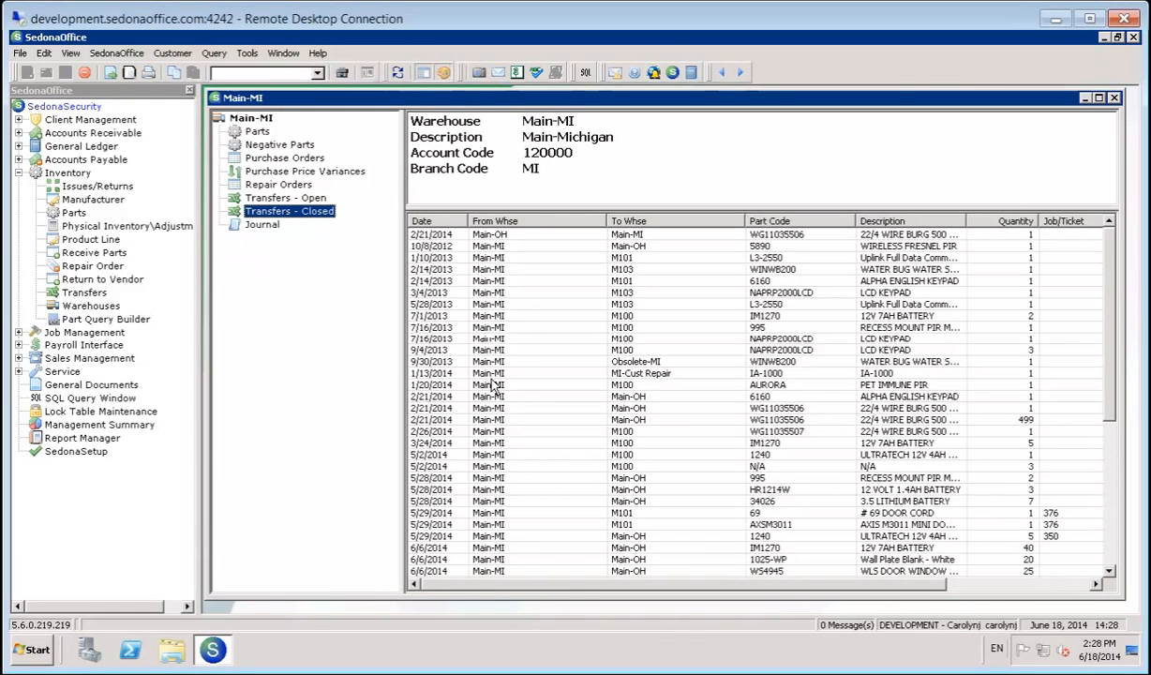
{"action": "left_click", "coordinate": [250, 118]}
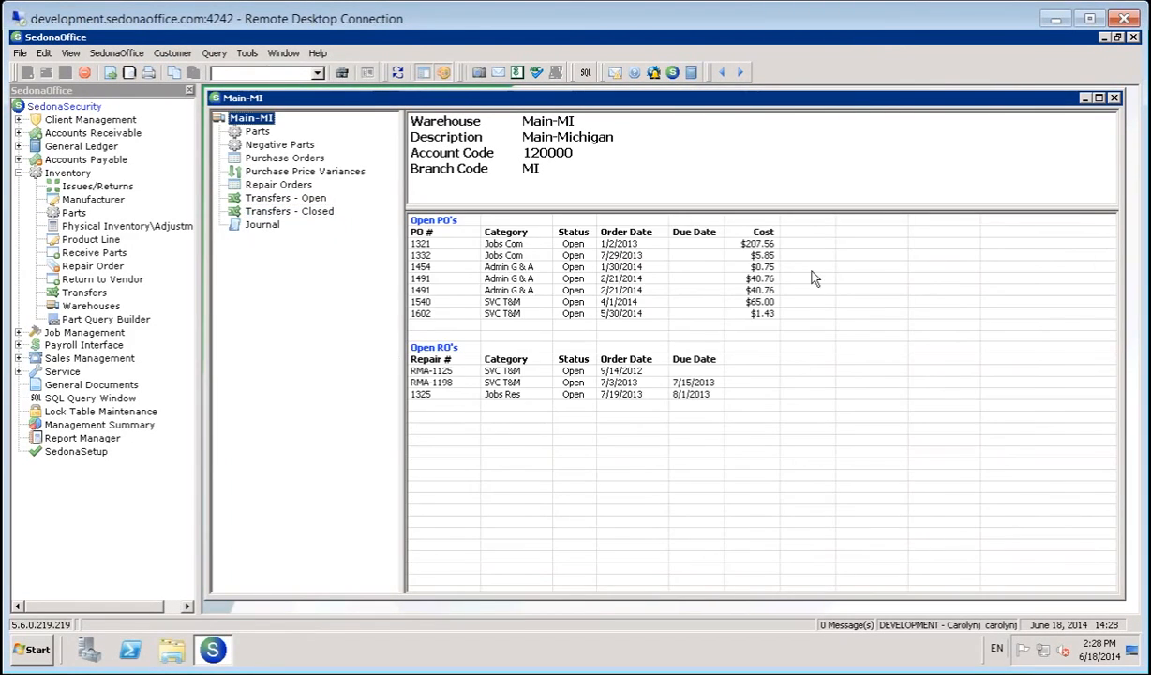
{"action": "left_click", "coordinate": [1116, 99]}
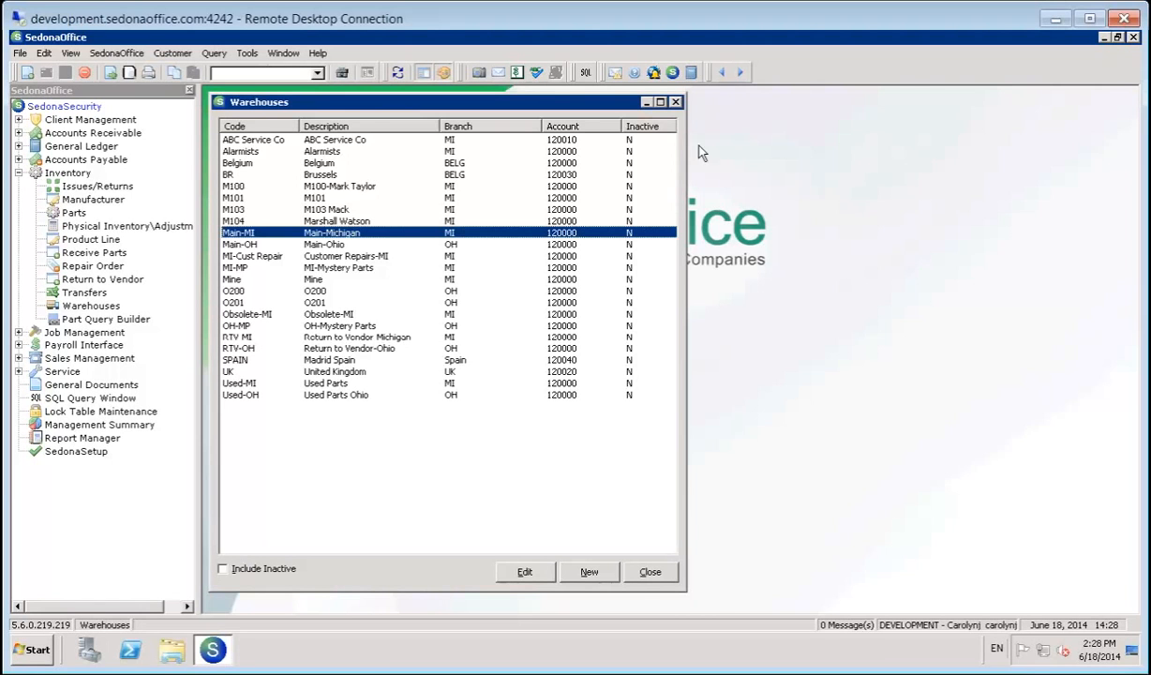
{"action": "left_click", "coordinate": [675, 103]}
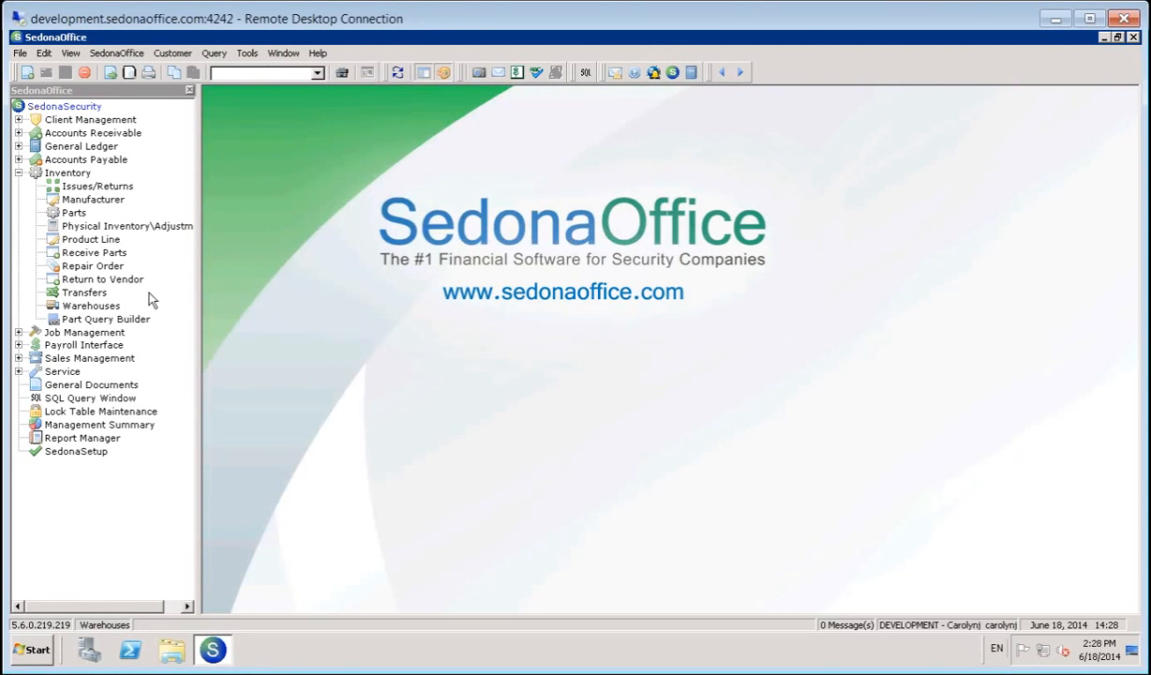
Collapse the Inventory module, open job 384 from the Job Management queue, and display its tasks.
{"action": "left_click", "coordinate": [18, 172]}
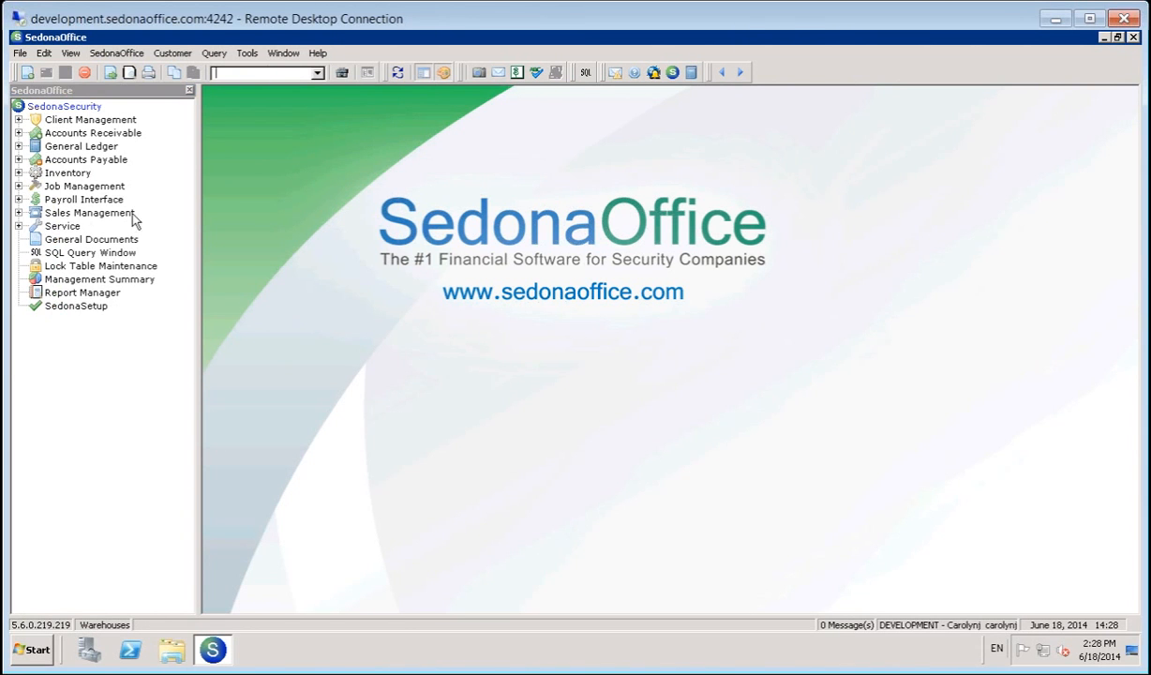
{"action": "left_click", "coordinate": [19, 186]}
{"action": "left_click", "coordinate": [72, 214]}
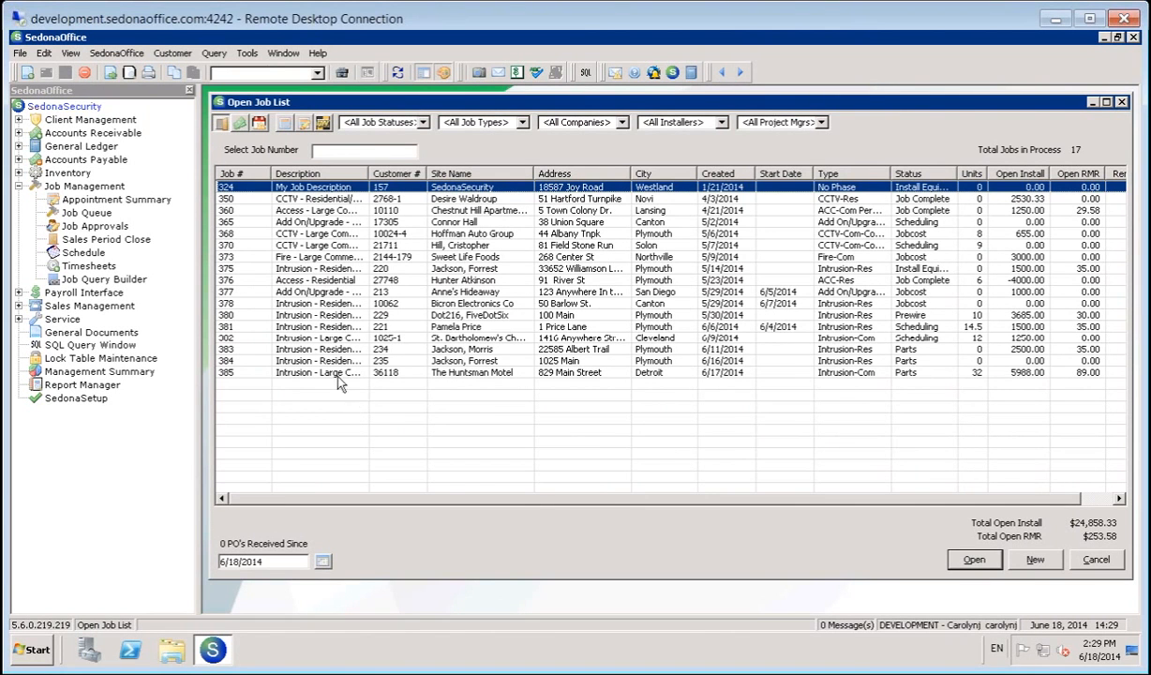
{"action": "left_click", "coordinate": [309, 361]}
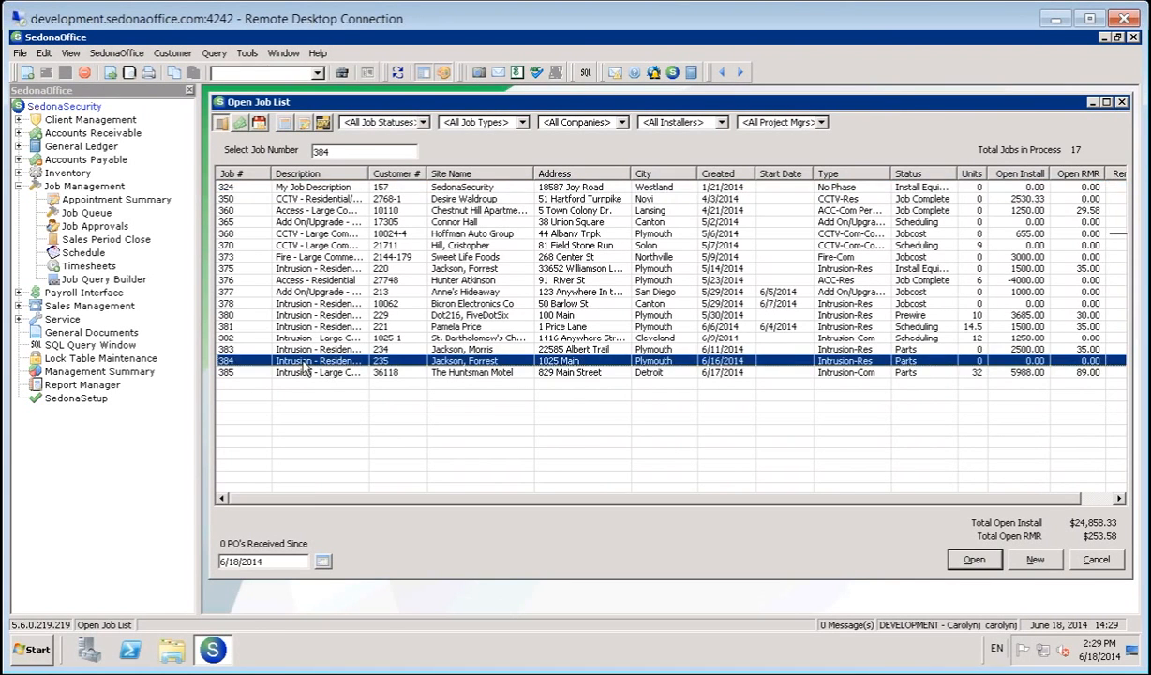
{"action": "double_click", "coordinate": [305, 365]}
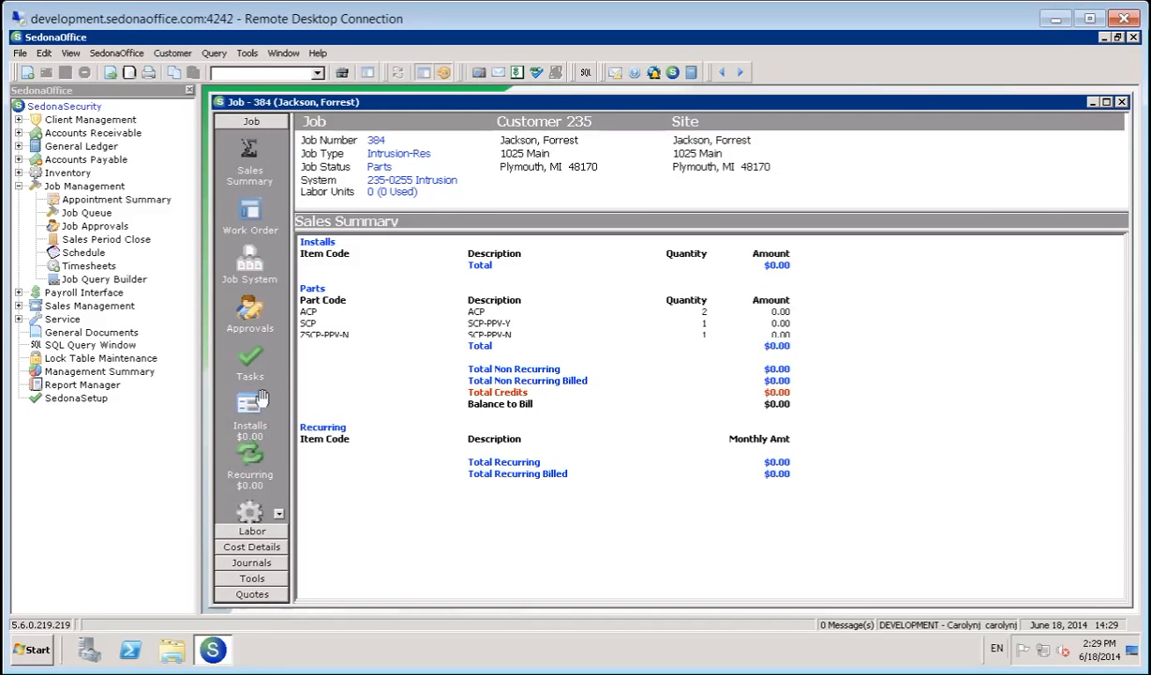
{"action": "left_click", "coordinate": [250, 358]}
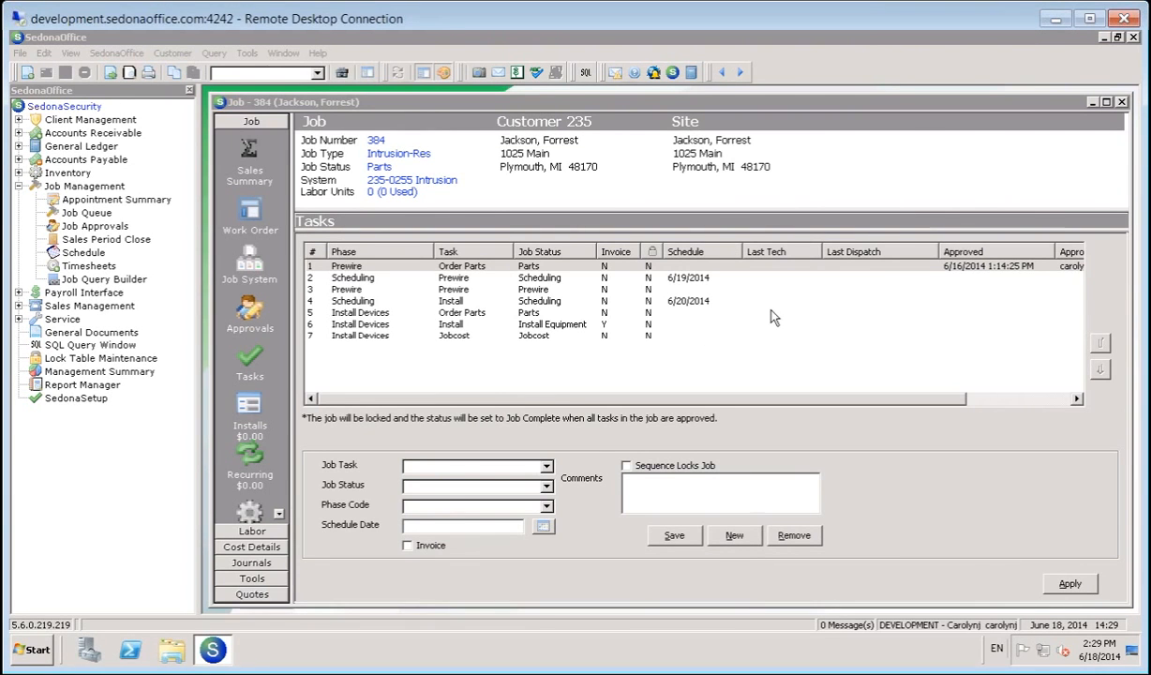
Review the details and schedule dates of job 384's Prewire and Install tasks in the Scheduling phase.
{"action": "left_click", "coordinate": [707, 280]}
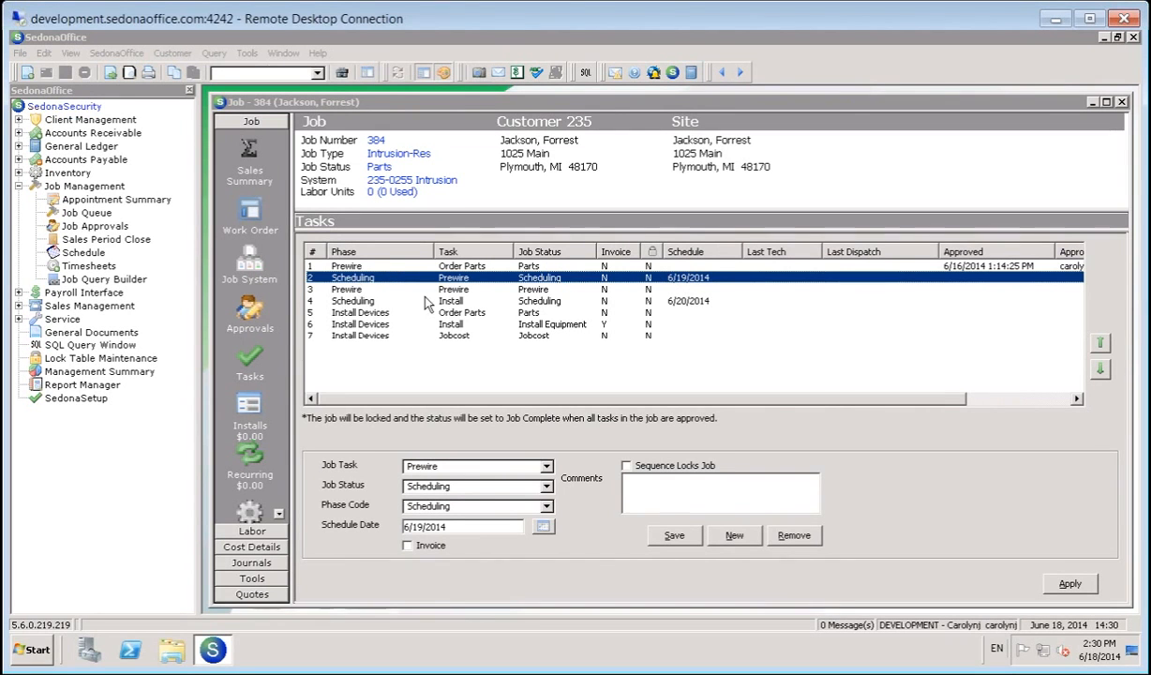
{"action": "left_click", "coordinate": [667, 302]}
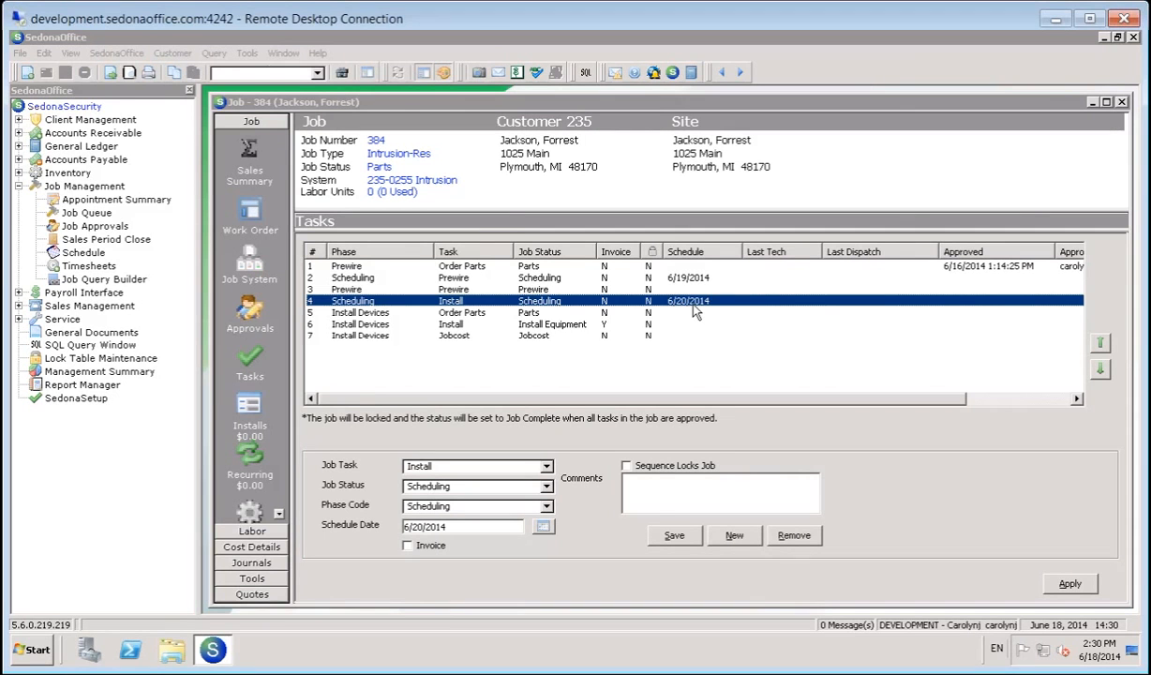
{"action": "left_click", "coordinate": [683, 279]}
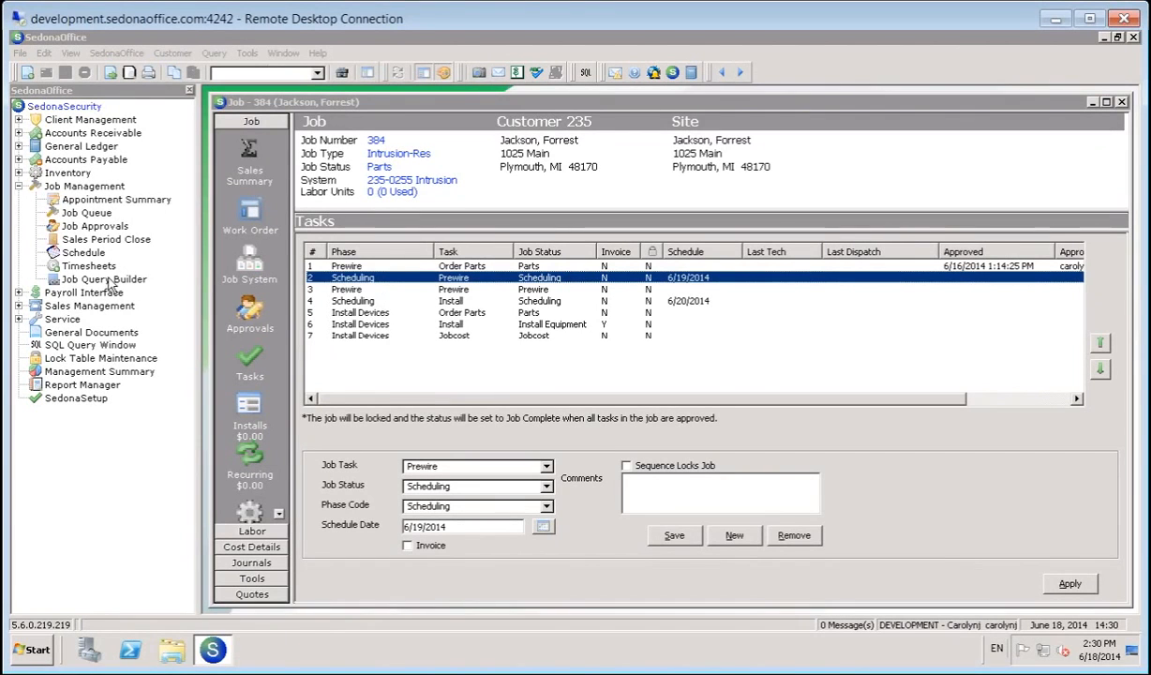
Switch to SedonaSchedule, list the open jobs, and open job 384's 6/19/2014 task for scheduling.
{"action": "left_click", "coordinate": [56, 318]}
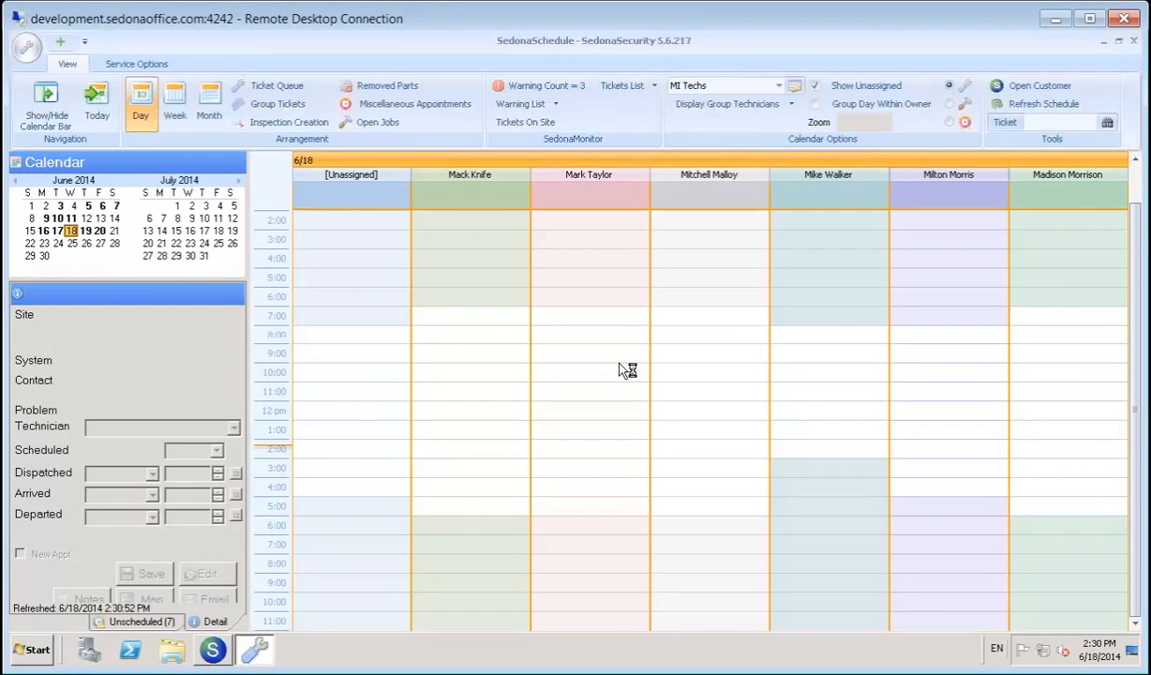
{"action": "left_click", "coordinate": [356, 124]}
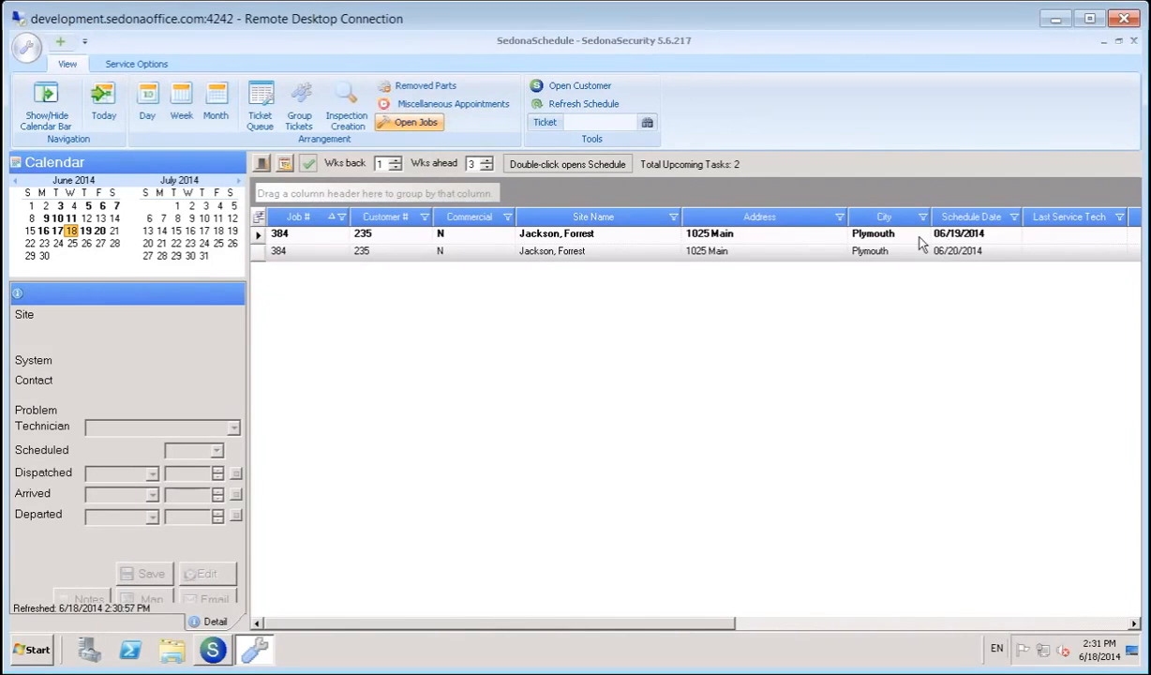
{"action": "double_click", "coordinate": [837, 244]}
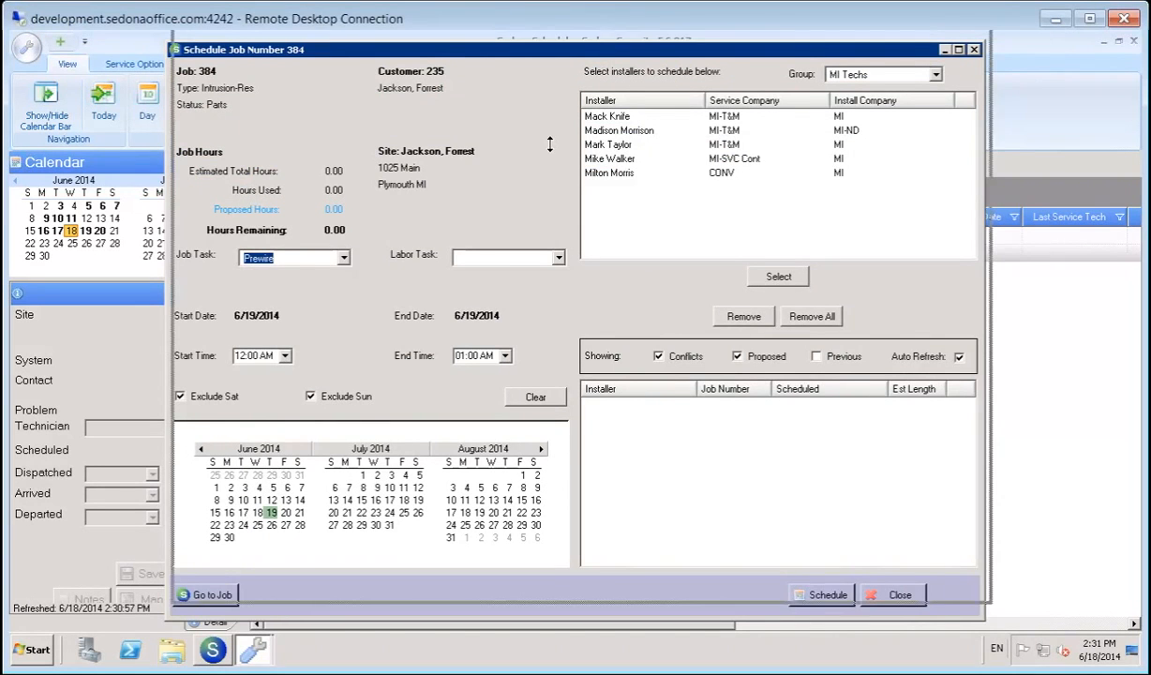
Set the appointment's labor task to Prewire and its start time to 08:30 AM.
{"action": "left_click", "coordinate": [532, 251]}
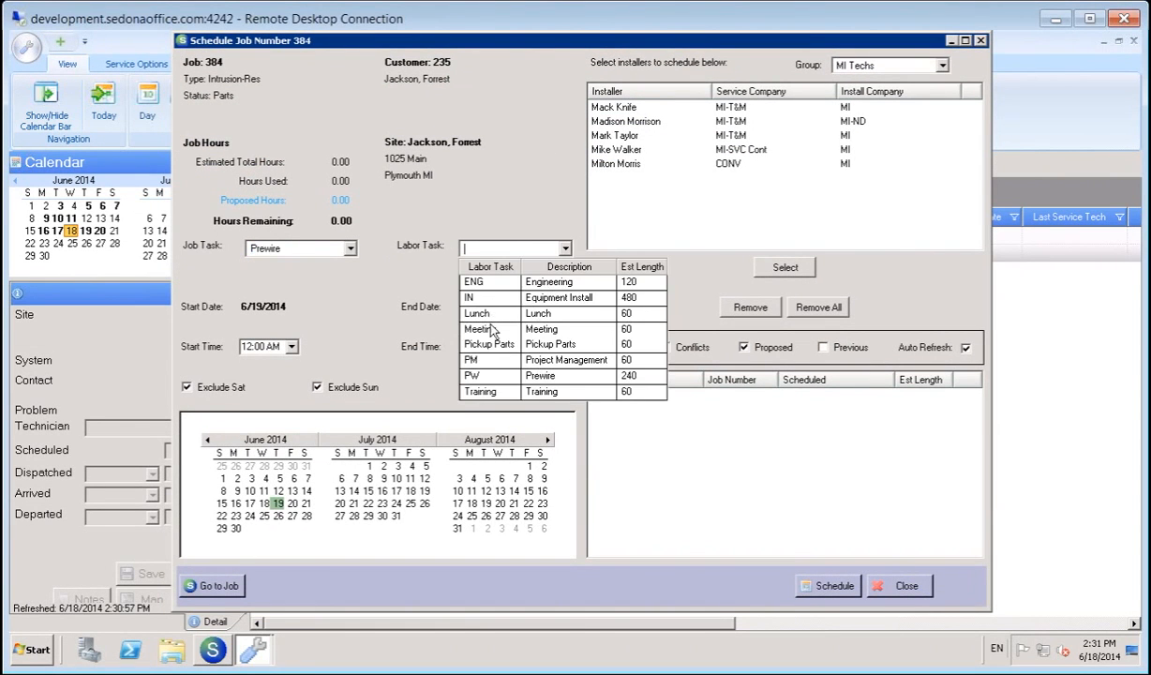
{"action": "left_click", "coordinate": [467, 375]}
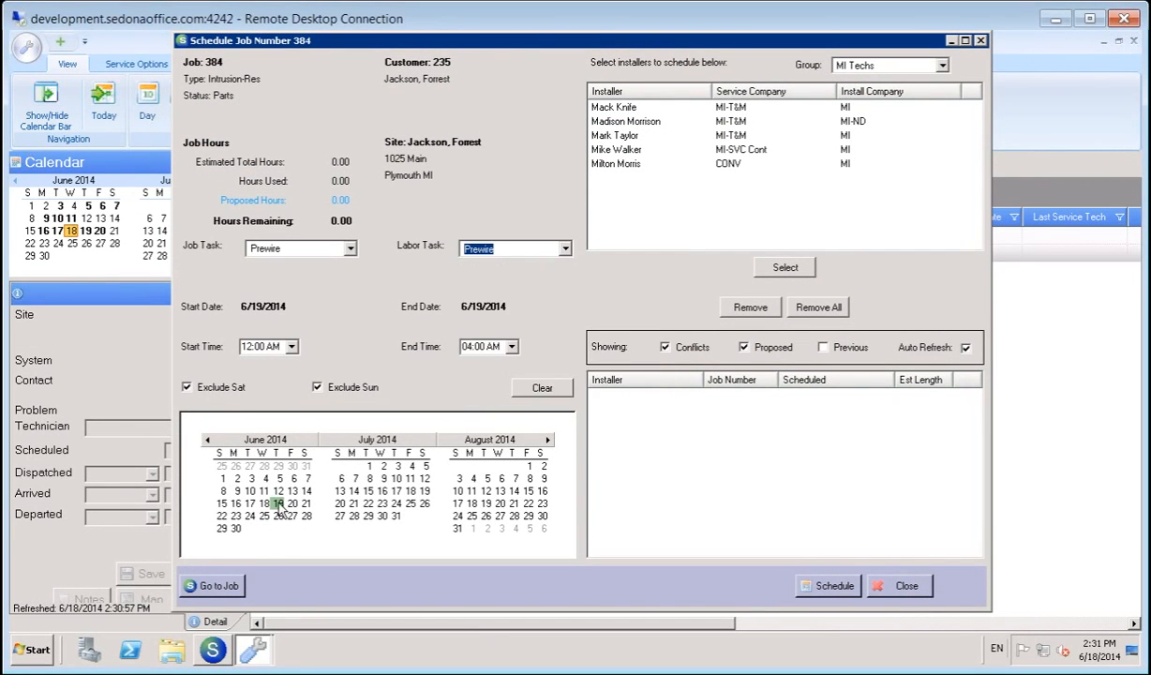
{"action": "left_click", "coordinate": [291, 346]}
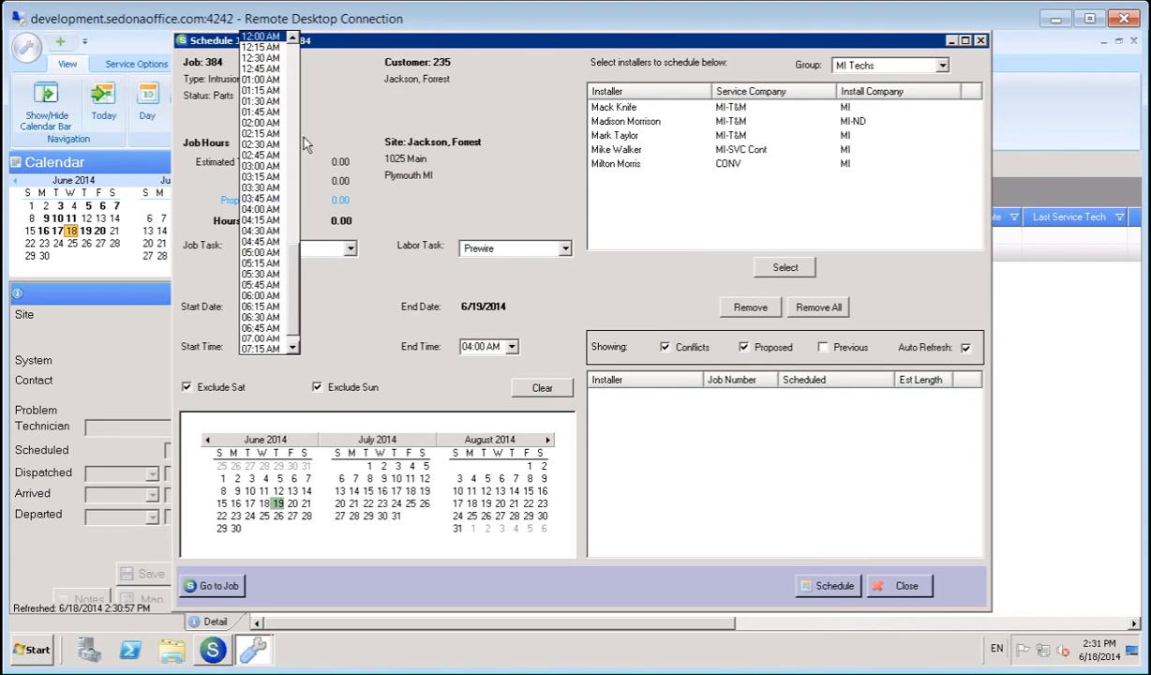
{"action": "left_click_drag", "start_coordinate": [291, 300], "coordinate": [292, 190]}
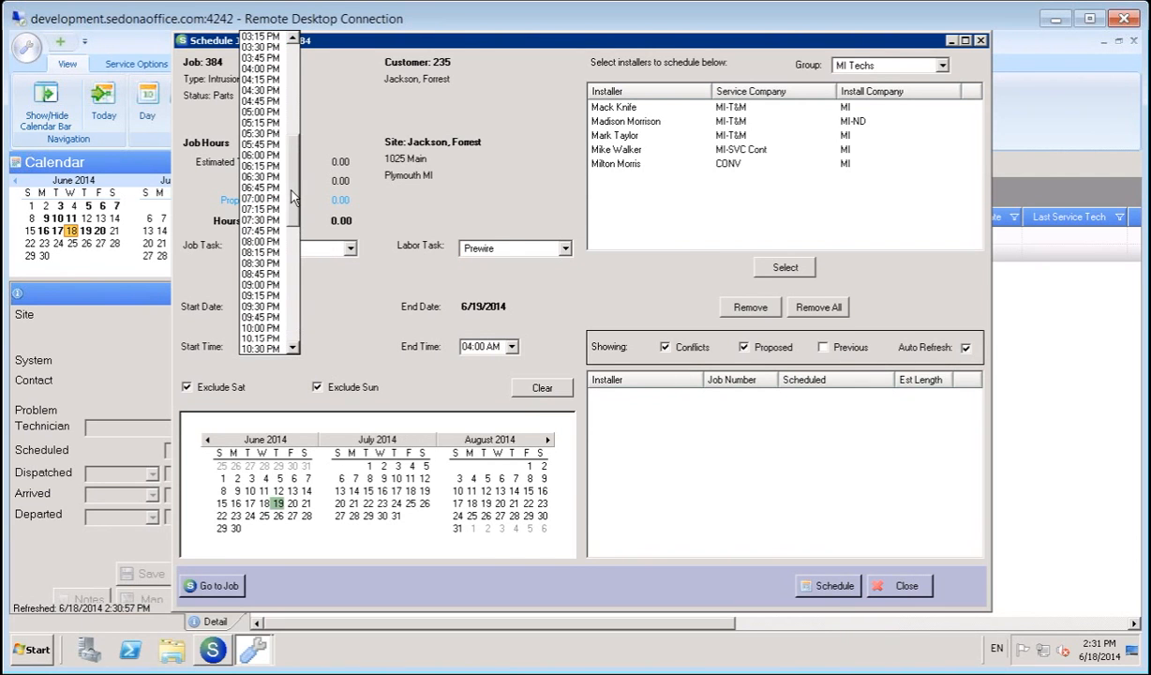
{"action": "left_click", "coordinate": [290, 60]}
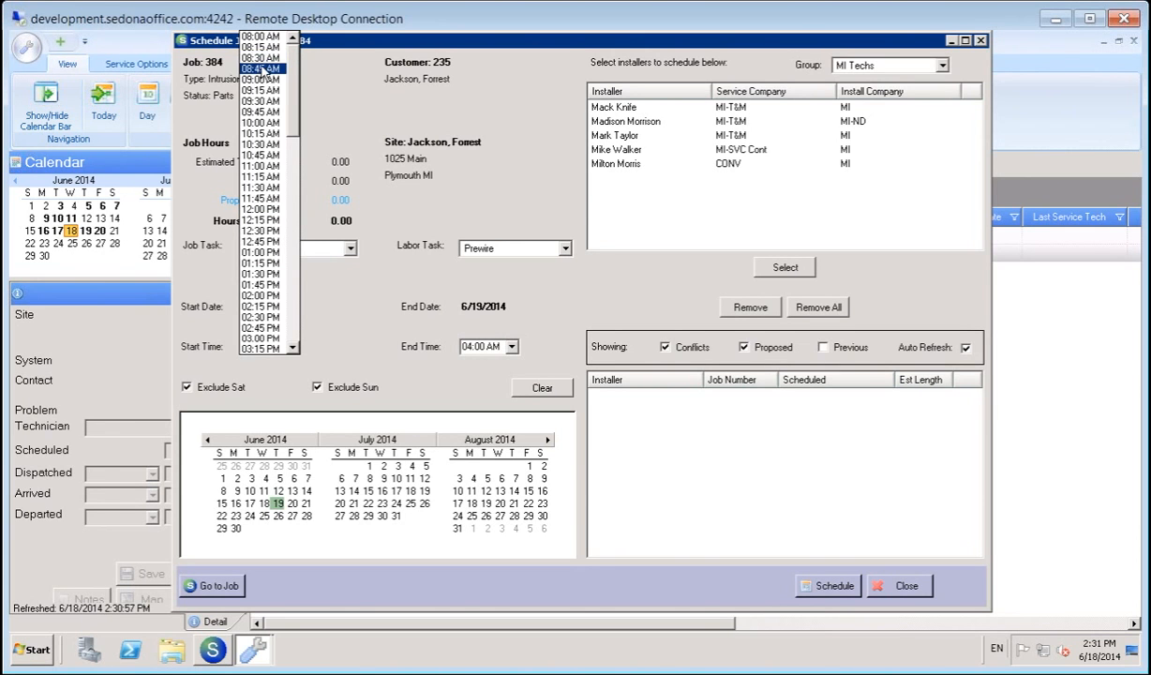
{"action": "left_click", "coordinate": [261, 58]}
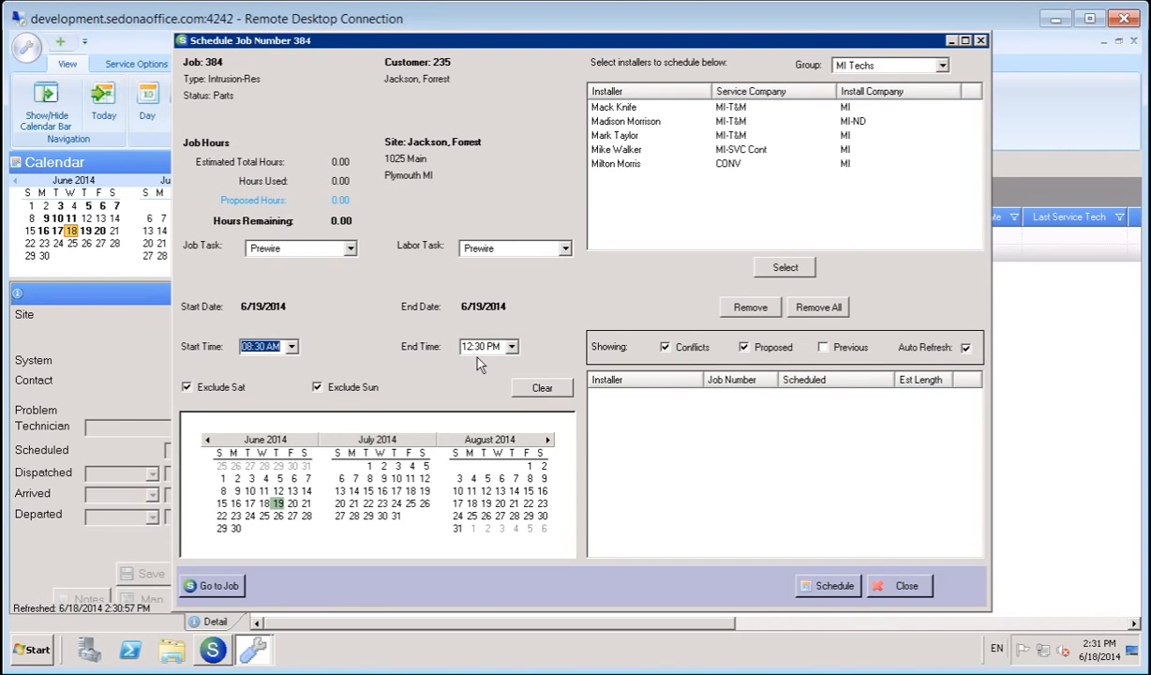
Try to assign the third listed installer, from service company MI-T&M, to job 384's appointment.
{"action": "left_click", "coordinate": [641, 138]}
{"action": "double_click", "coordinate": [641, 136]}
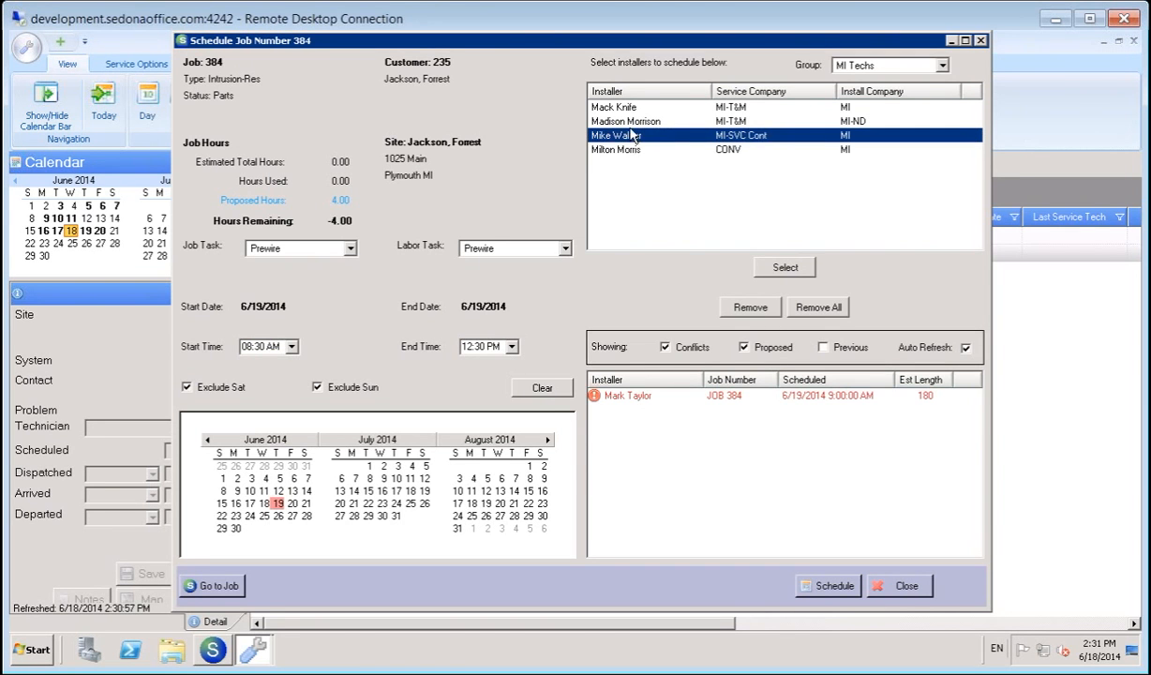
{"action": "left_click", "coordinate": [750, 307]}
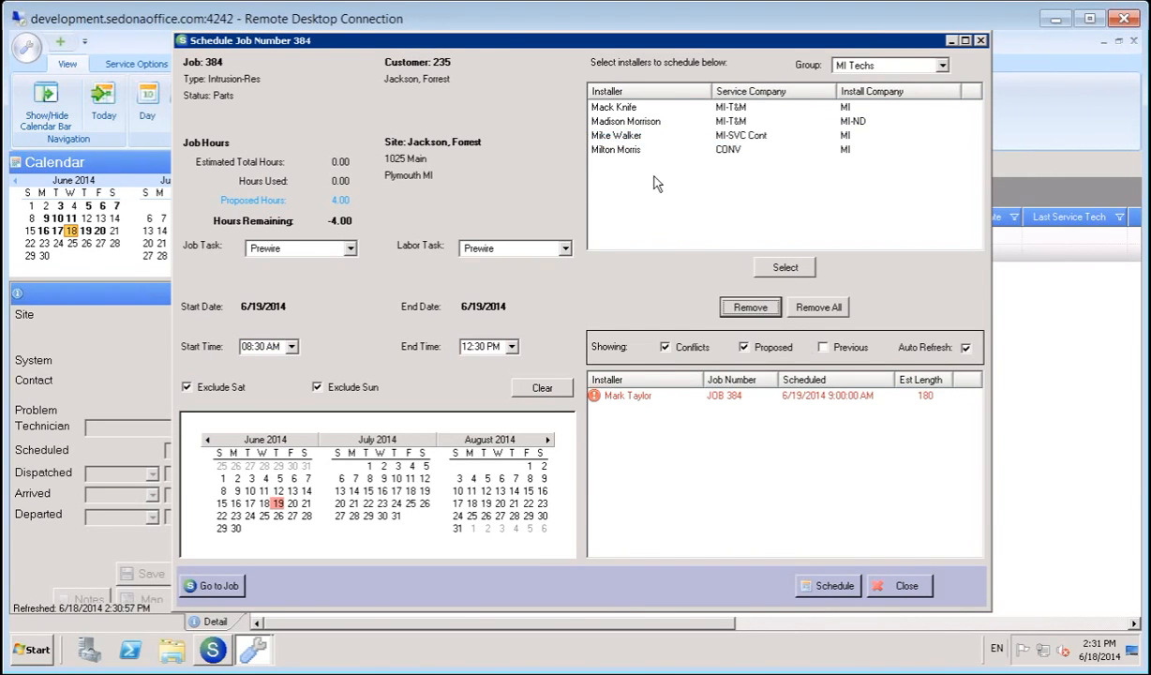
Replace the installer flagged with the conflict with the MI-ND installer, and save job 384's 6/19/2014 appointment.
{"action": "double_click", "coordinate": [601, 121]}
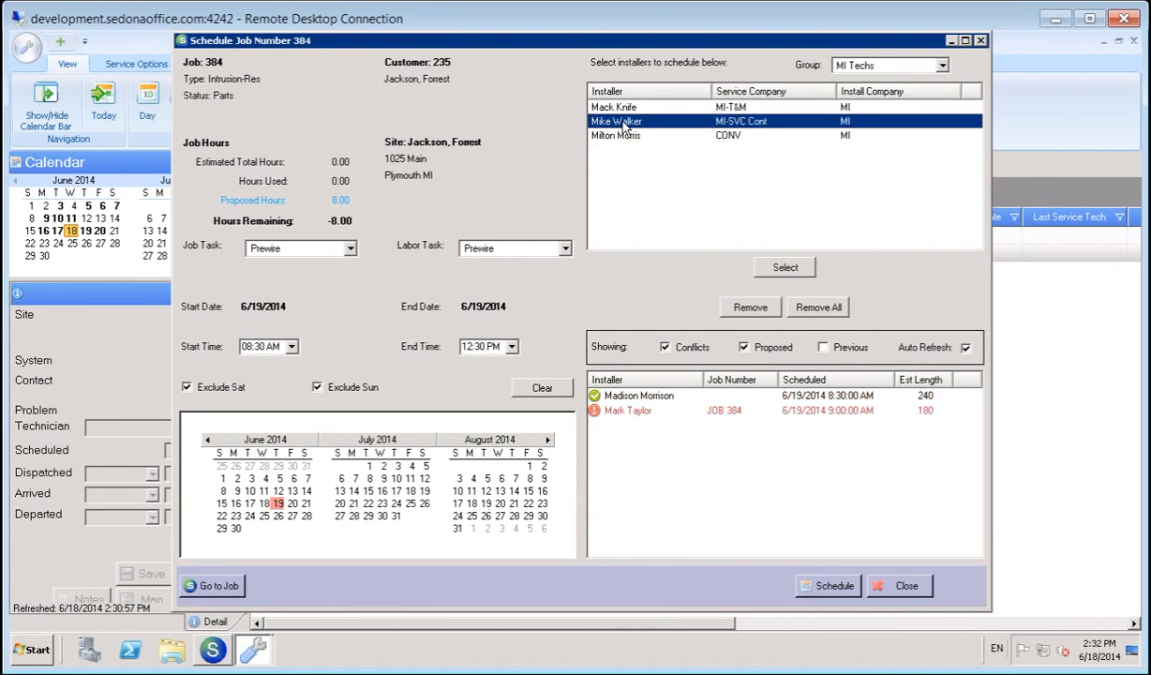
{"action": "left_click", "coordinate": [656, 411]}
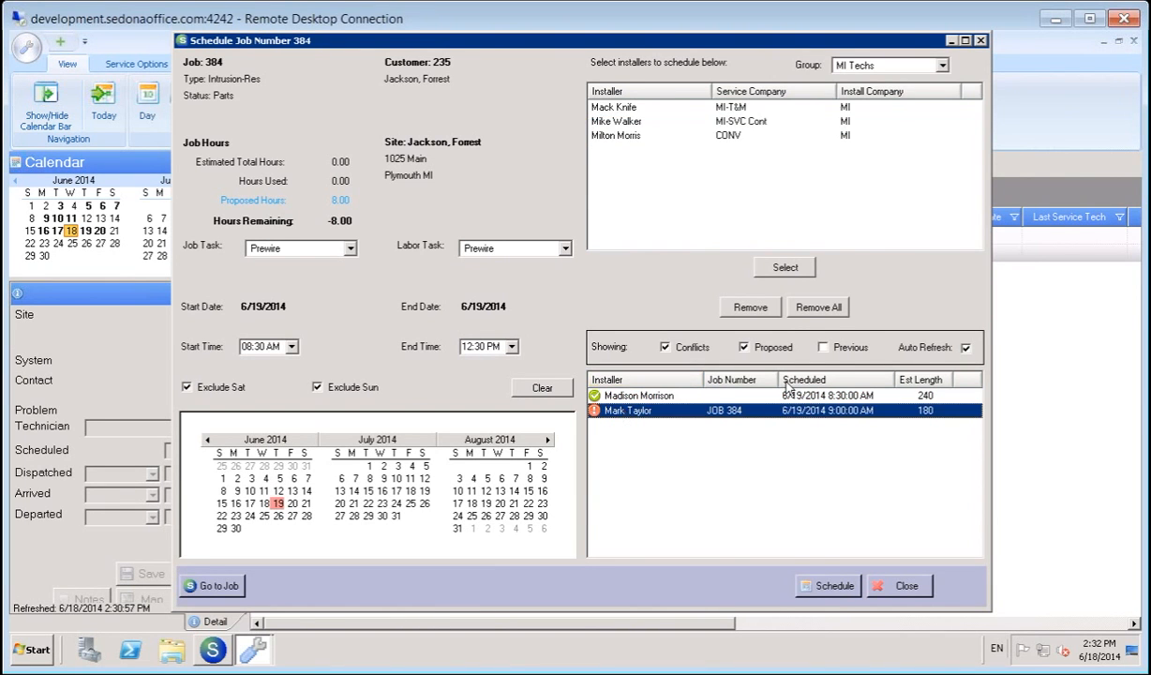
{"action": "left_click", "coordinate": [750, 306]}
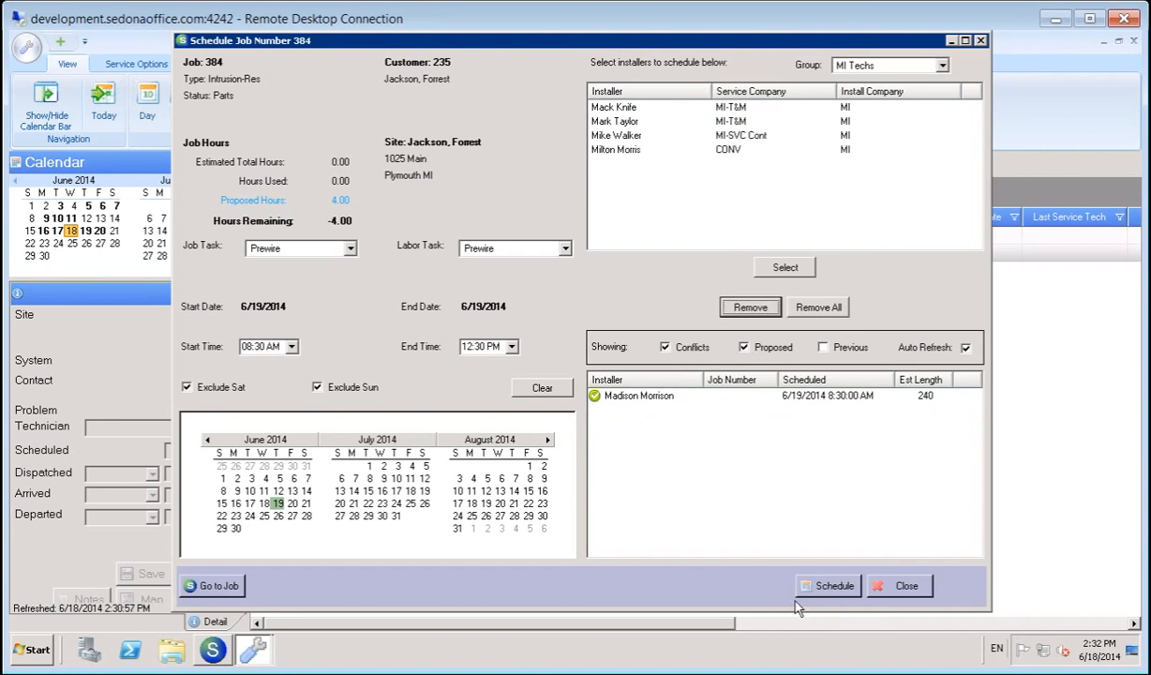
{"action": "left_click", "coordinate": [821, 590]}
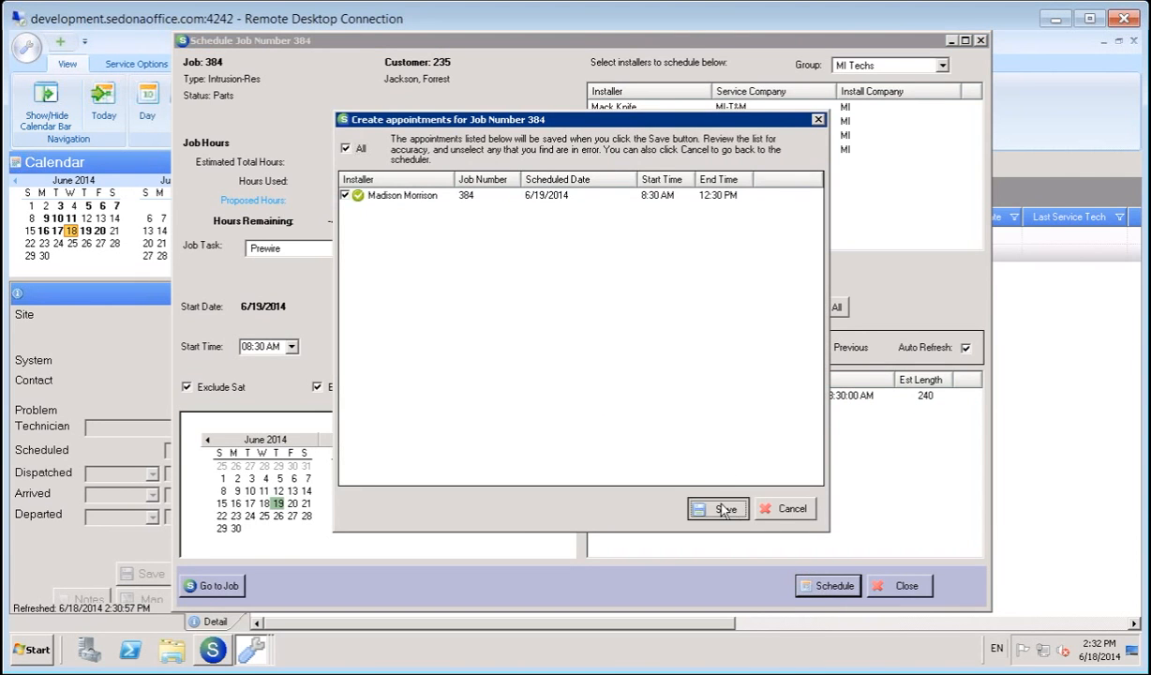
{"action": "left_click", "coordinate": [712, 509]}
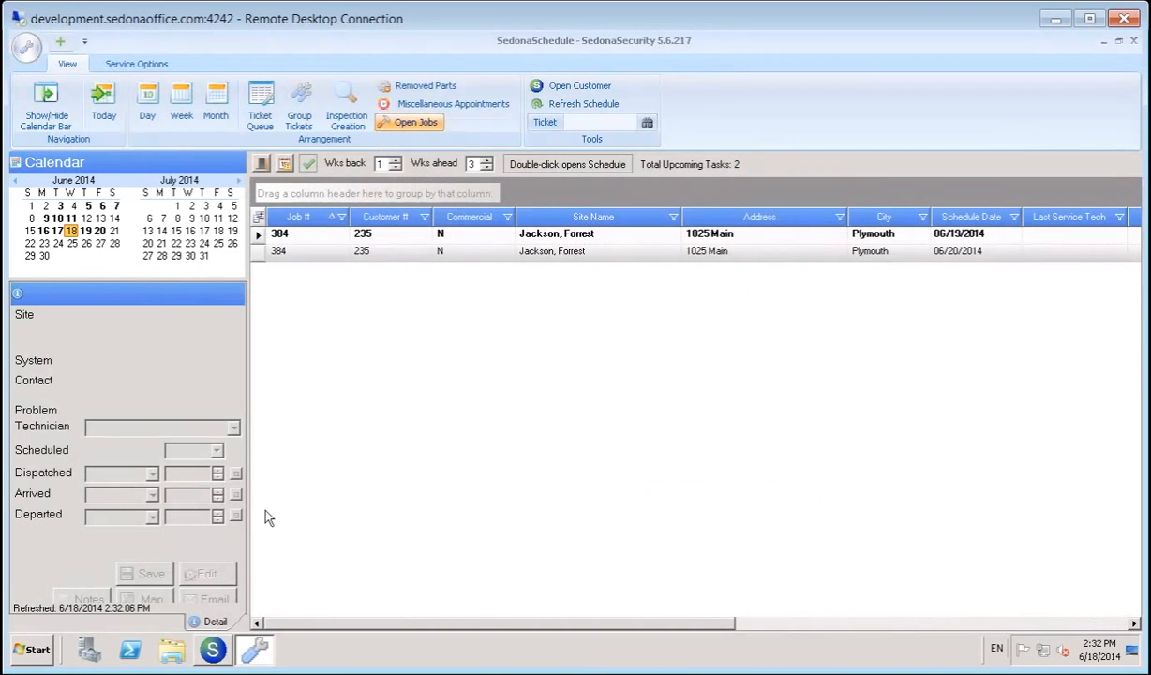
Switch back to SedonaOffice and approve job 384's Prewire task in the Scheduling phase.
{"action": "left_click", "coordinate": [212, 649]}
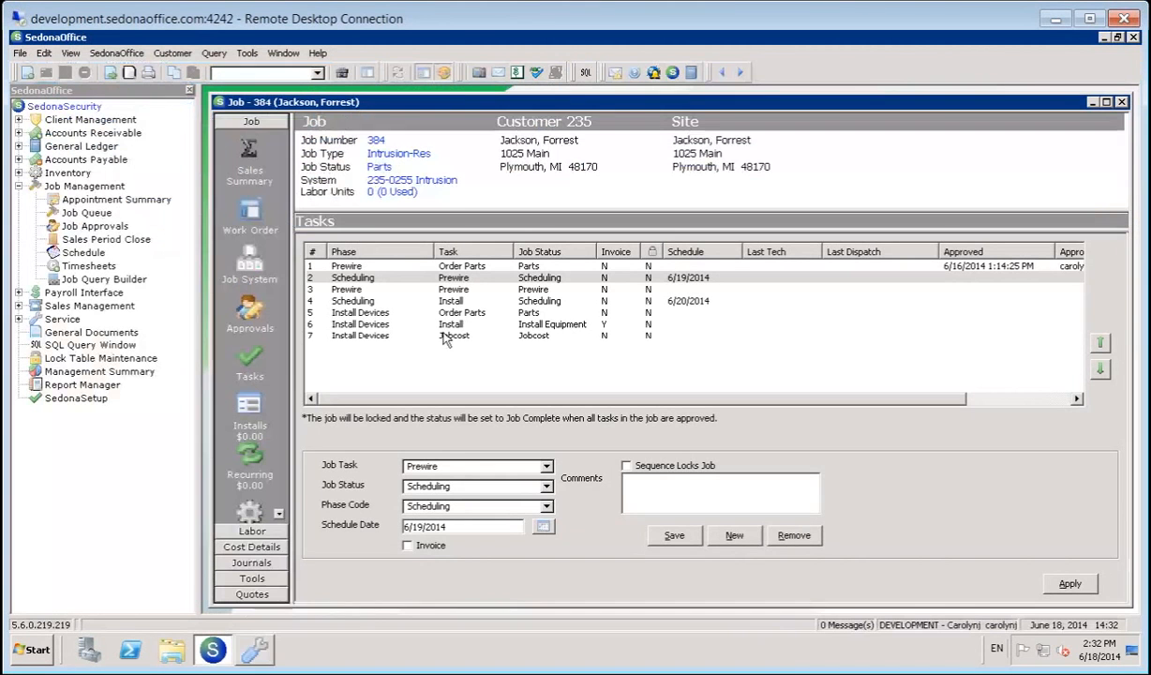
{"action": "left_click", "coordinate": [707, 279]}
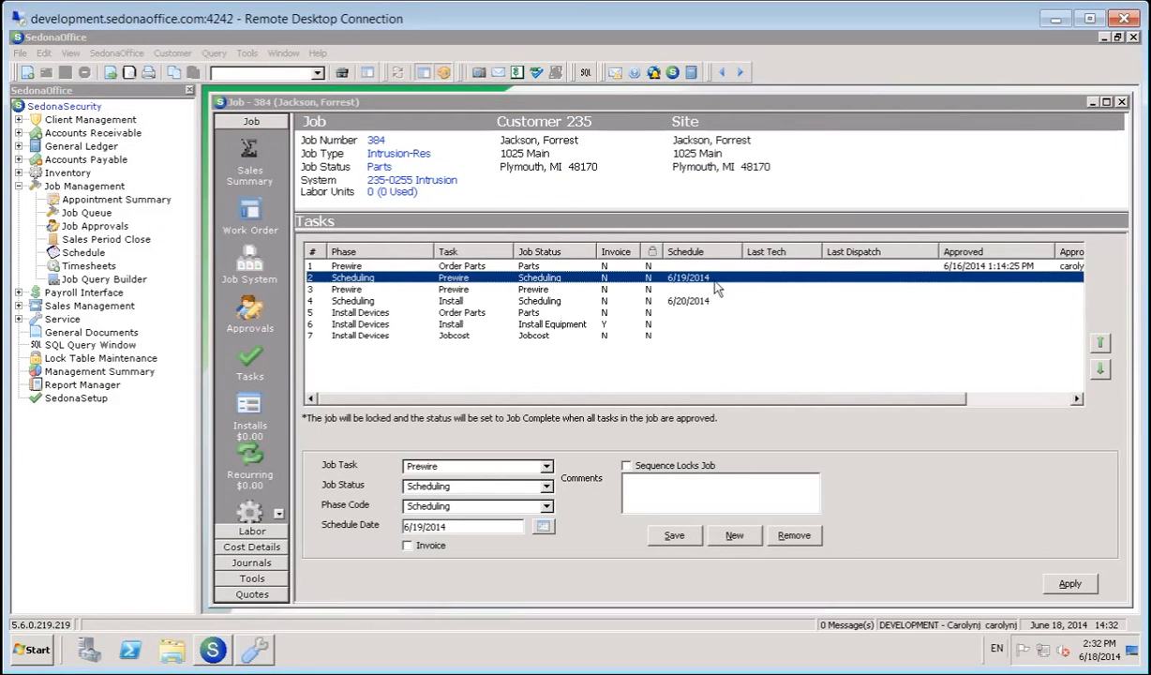
{"action": "right_click", "coordinate": [737, 281]}
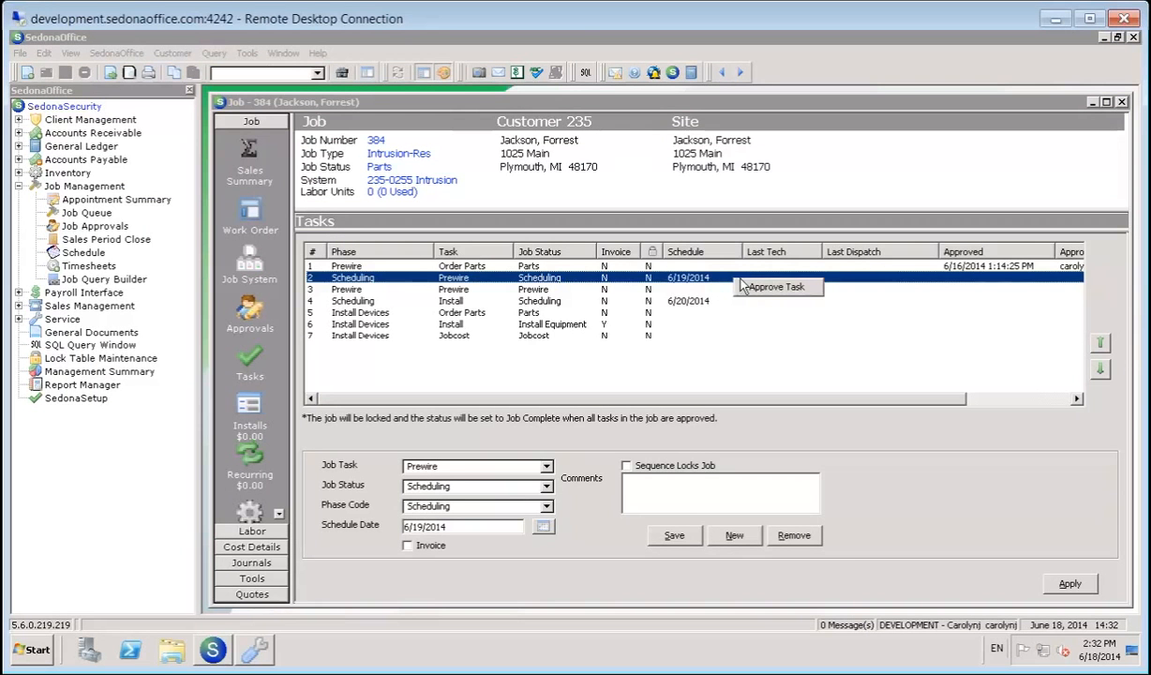
{"action": "left_click", "coordinate": [750, 287]}
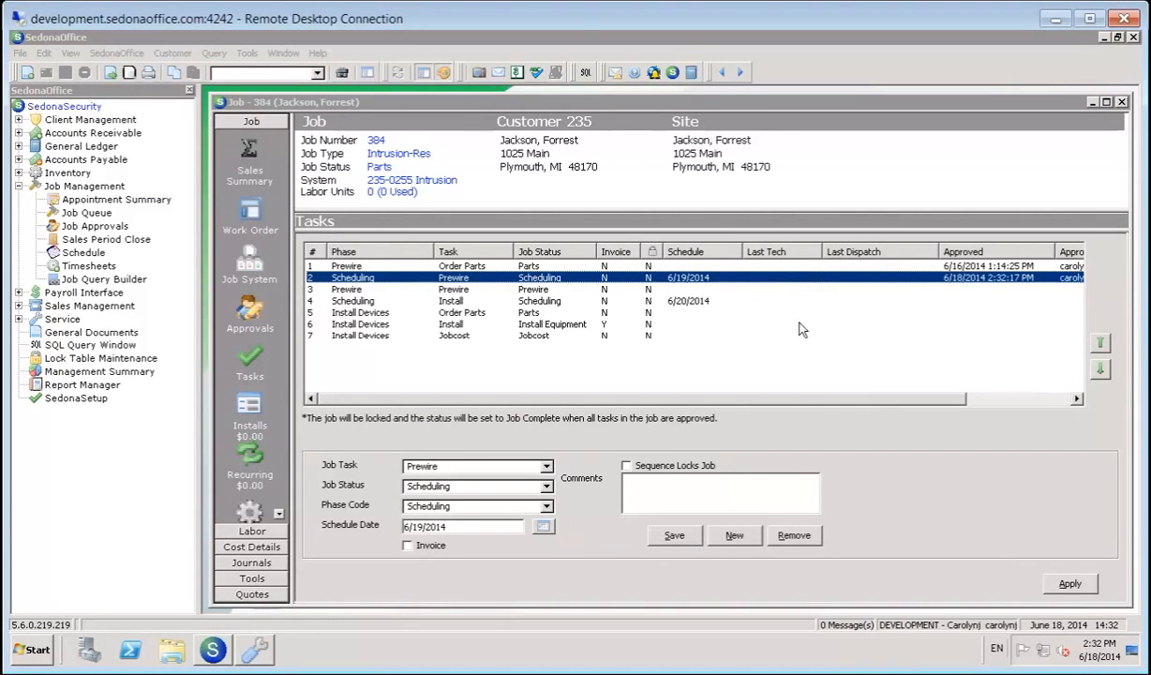
Apply the task approval on job 384, and turn on Auto Refresh in SedonaSchedule to refresh its open jobs list.
{"action": "left_click", "coordinate": [1071, 586]}
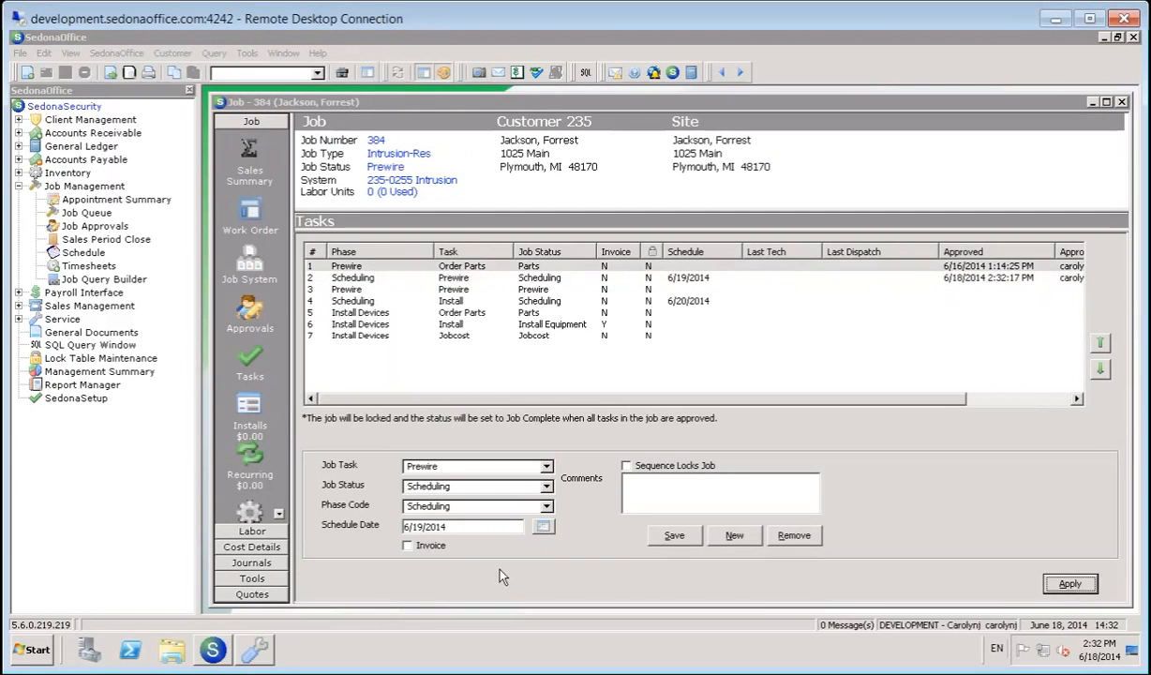
{"action": "left_click", "coordinate": [255, 649]}
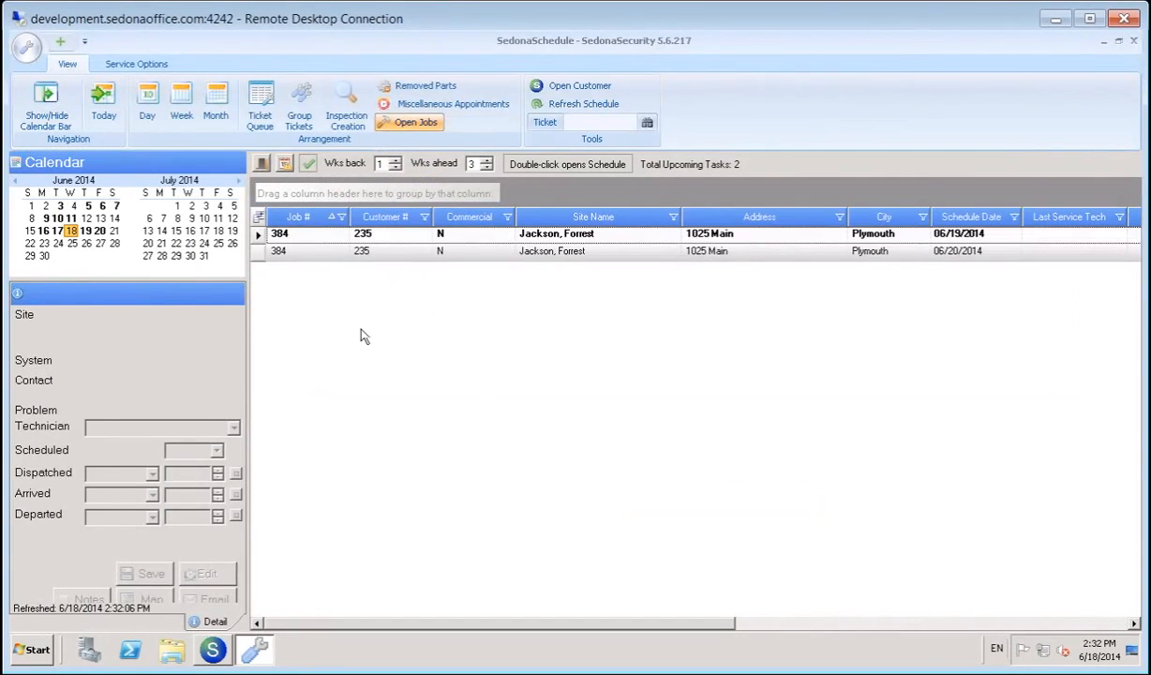
{"action": "left_click", "coordinate": [125, 64]}
{"action": "left_click", "coordinate": [266, 85]}
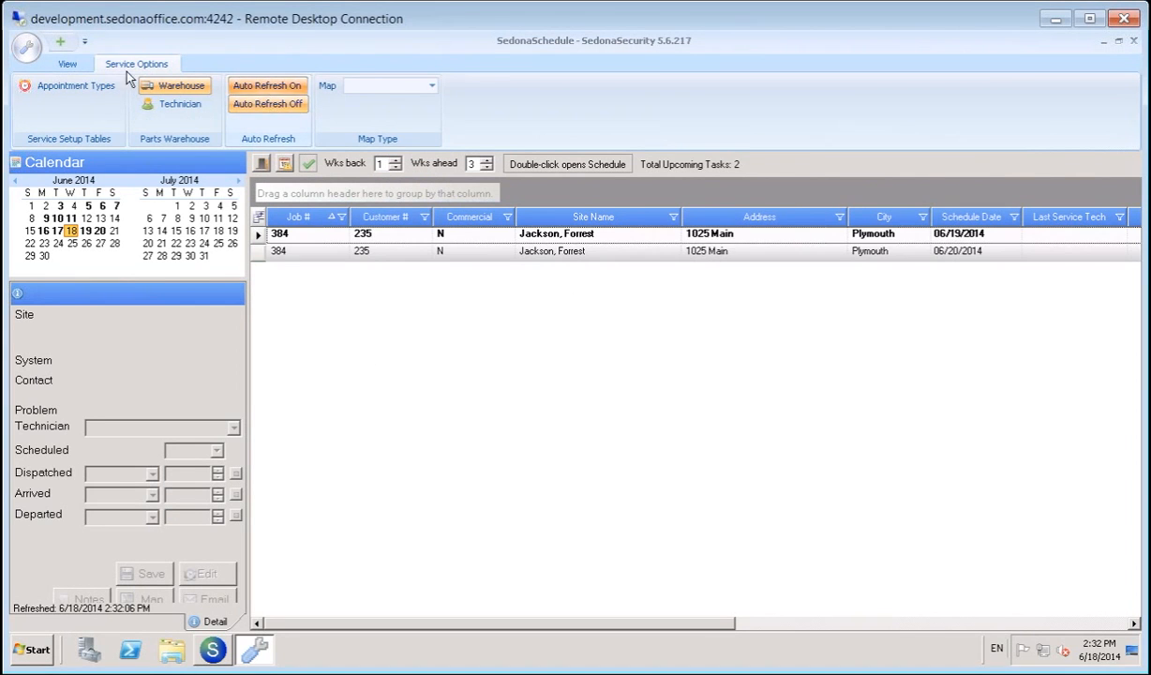
{"action": "left_click", "coordinate": [75, 70]}
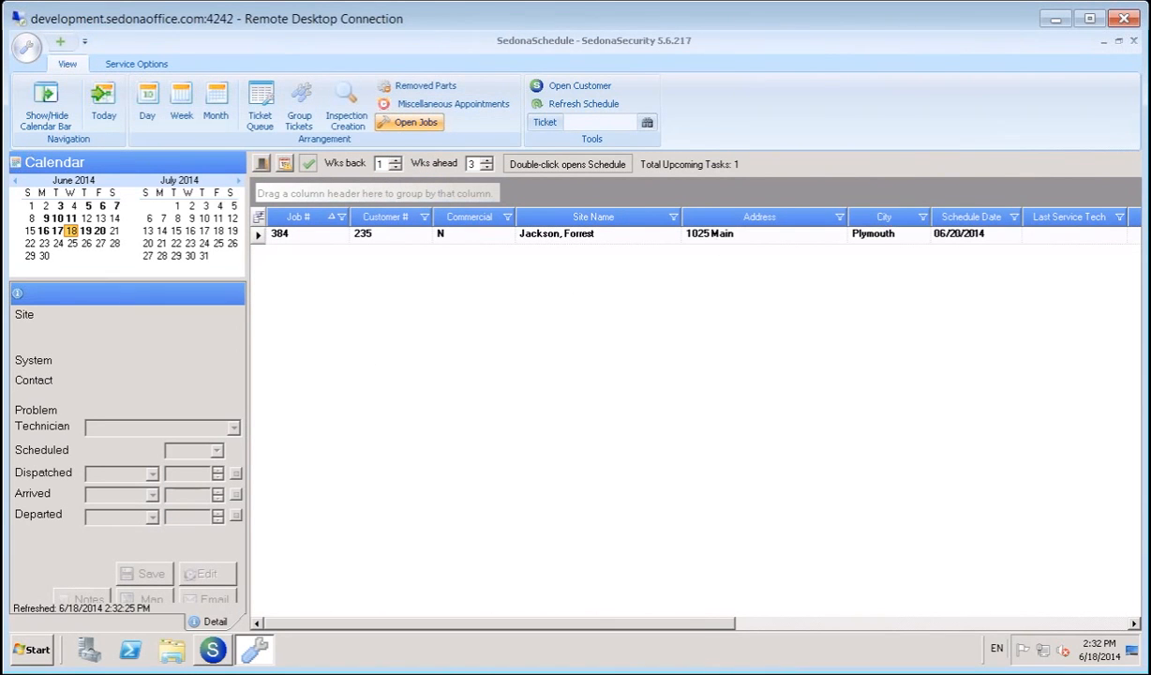
Review the remaining columns of the open jobs list and set its range to 4 weeks ahead.
{"action": "left_click_drag", "start_coordinate": [694, 625], "coordinate": [862, 637]}
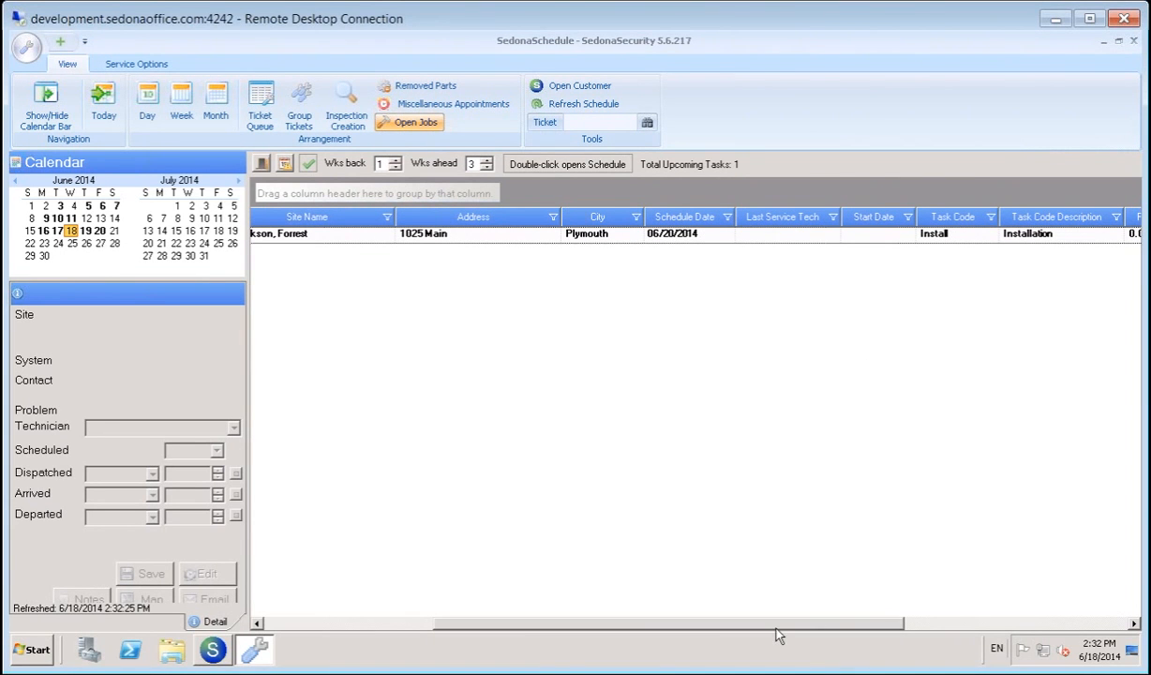
{"action": "left_click_drag", "start_coordinate": [775, 628], "coordinate": [505, 621]}
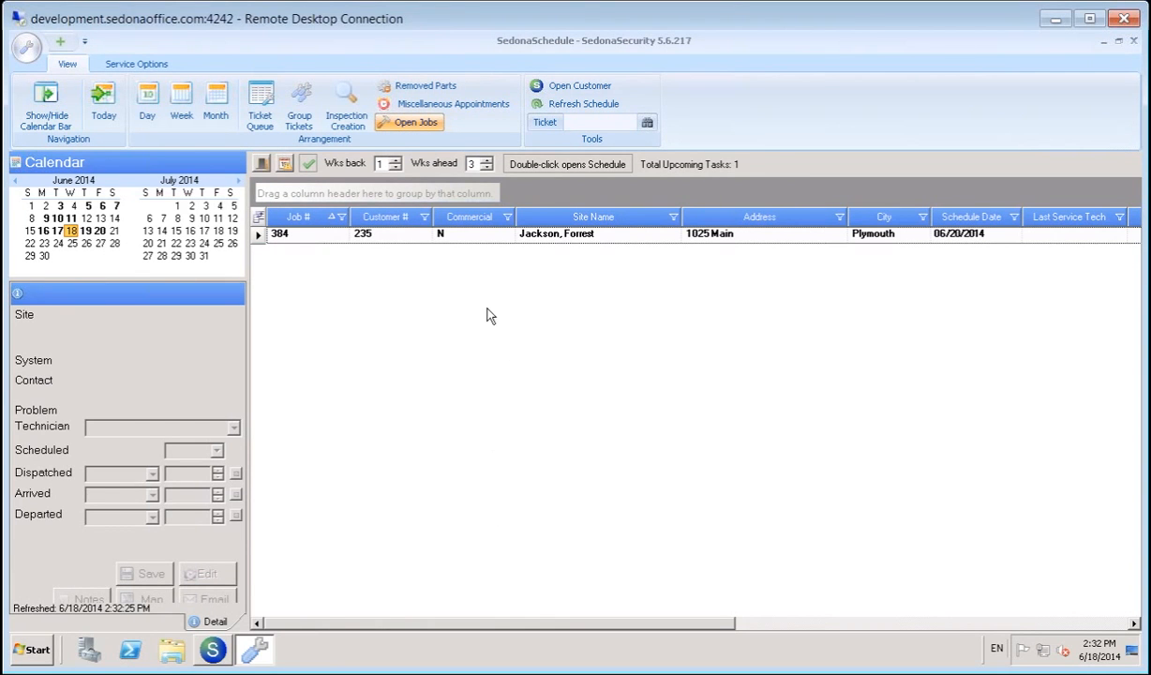
{"action": "left_click", "coordinate": [488, 159]}
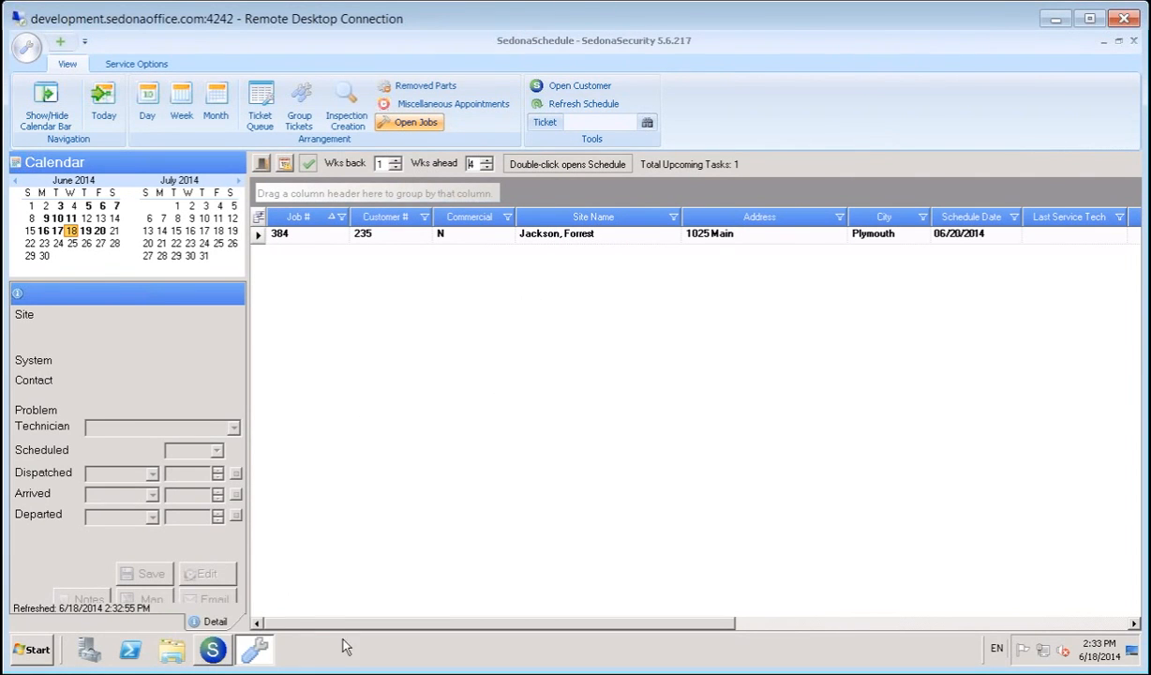
Switch back to SedonaOffice and examine job 384's Prewire, Order Parts and Install tasks and their schedule dates.
{"action": "left_click", "coordinate": [213, 649]}
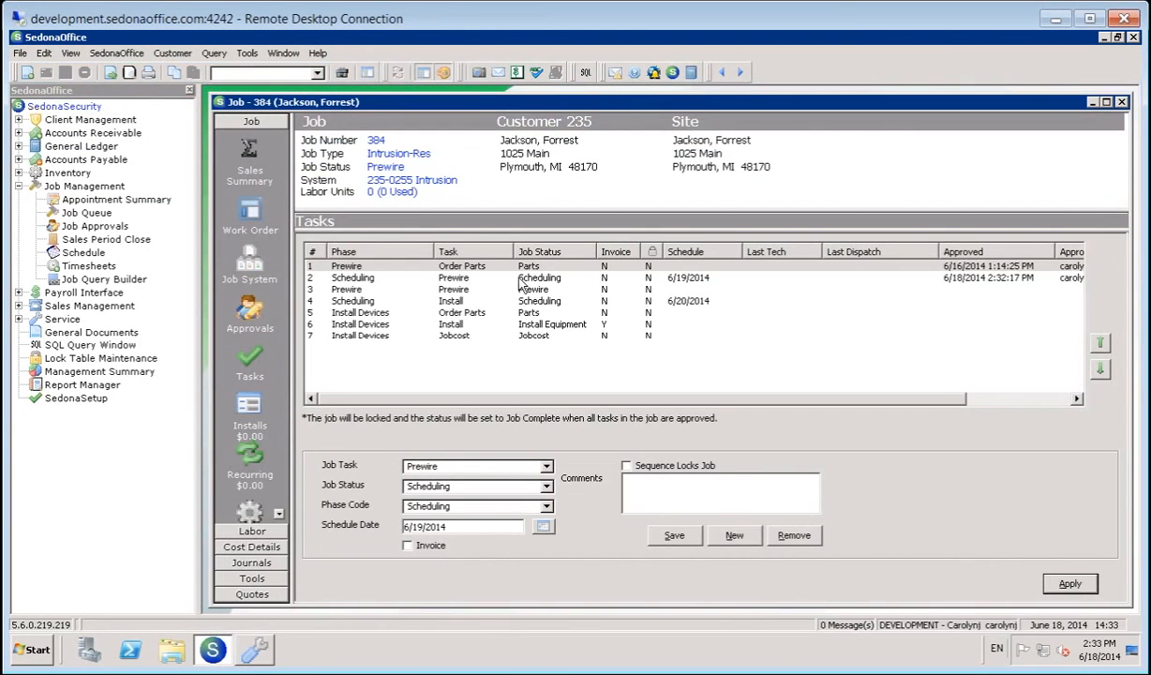
{"action": "left_click", "coordinate": [656, 277]}
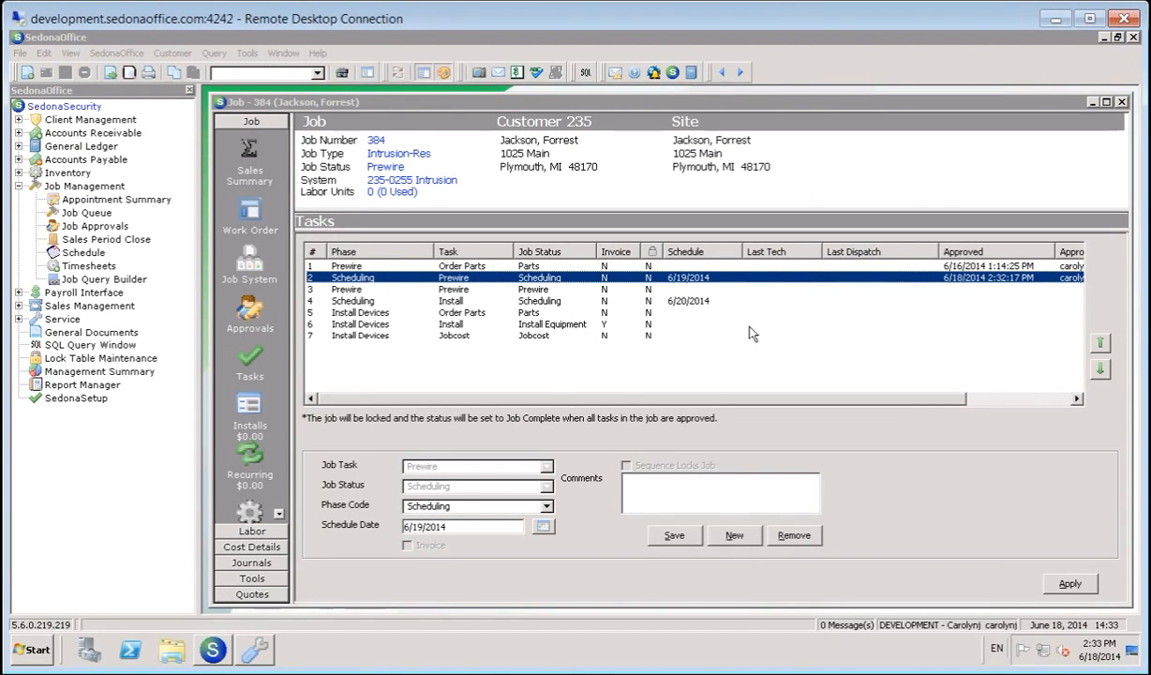
{"action": "left_click", "coordinate": [705, 290]}
{"action": "left_click", "coordinate": [715, 313]}
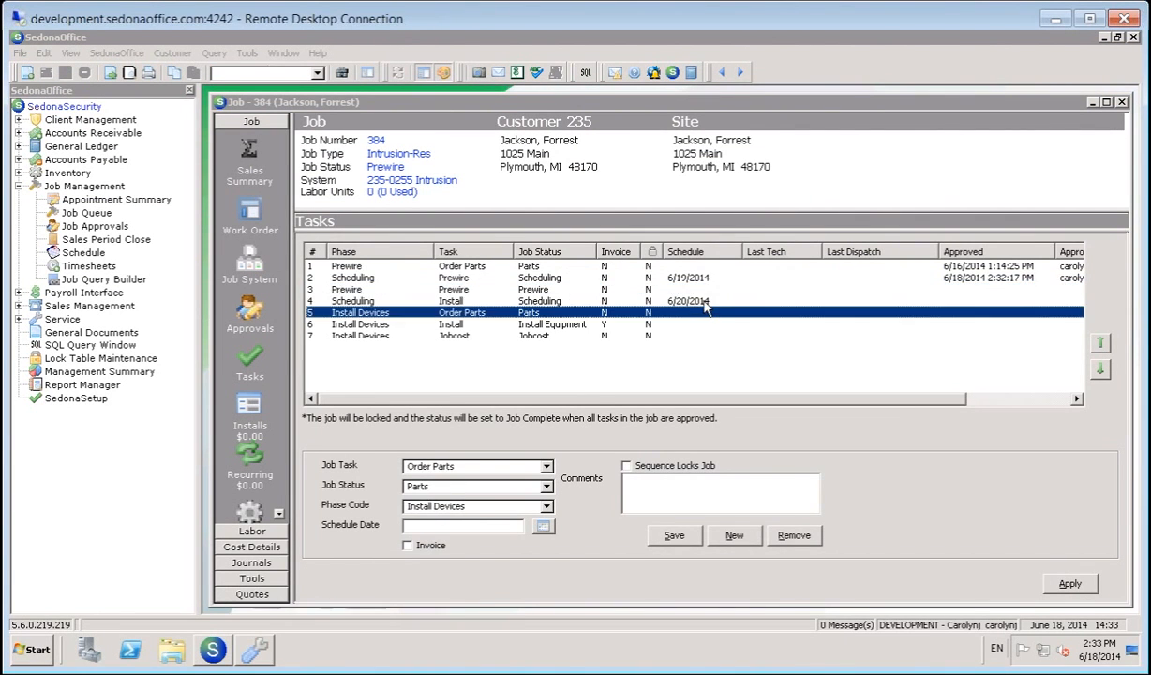
{"action": "left_click", "coordinate": [703, 302]}
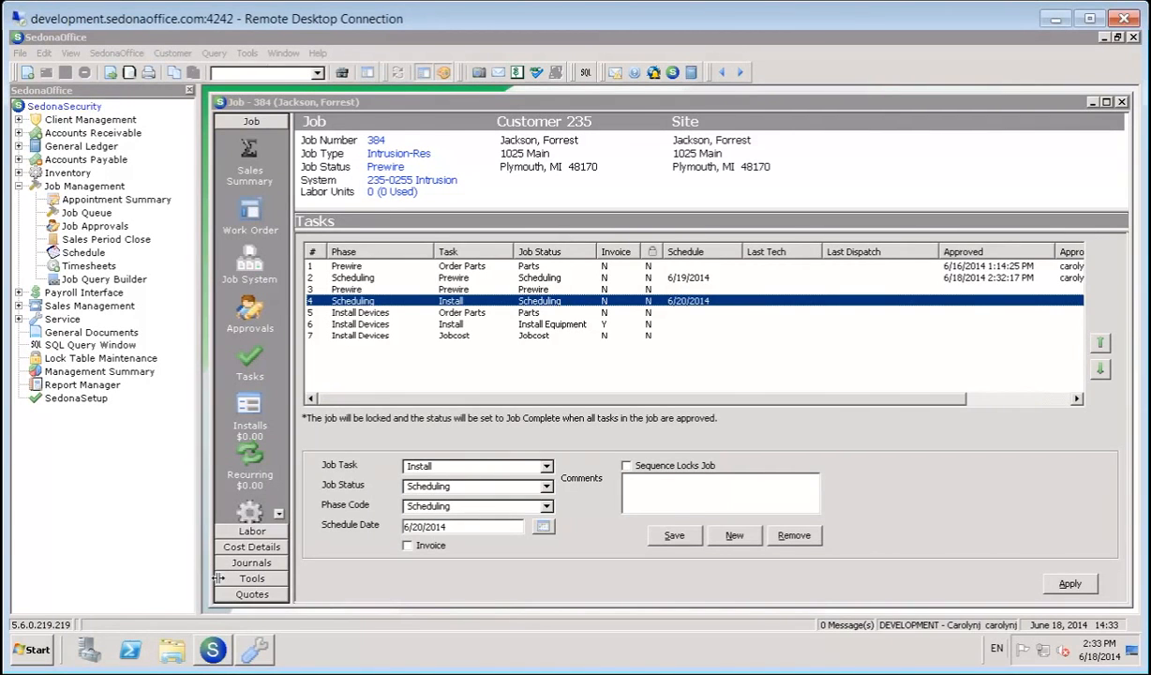
Check job 384's event log and job notes, and close the job.
{"action": "left_click", "coordinate": [281, 579]}
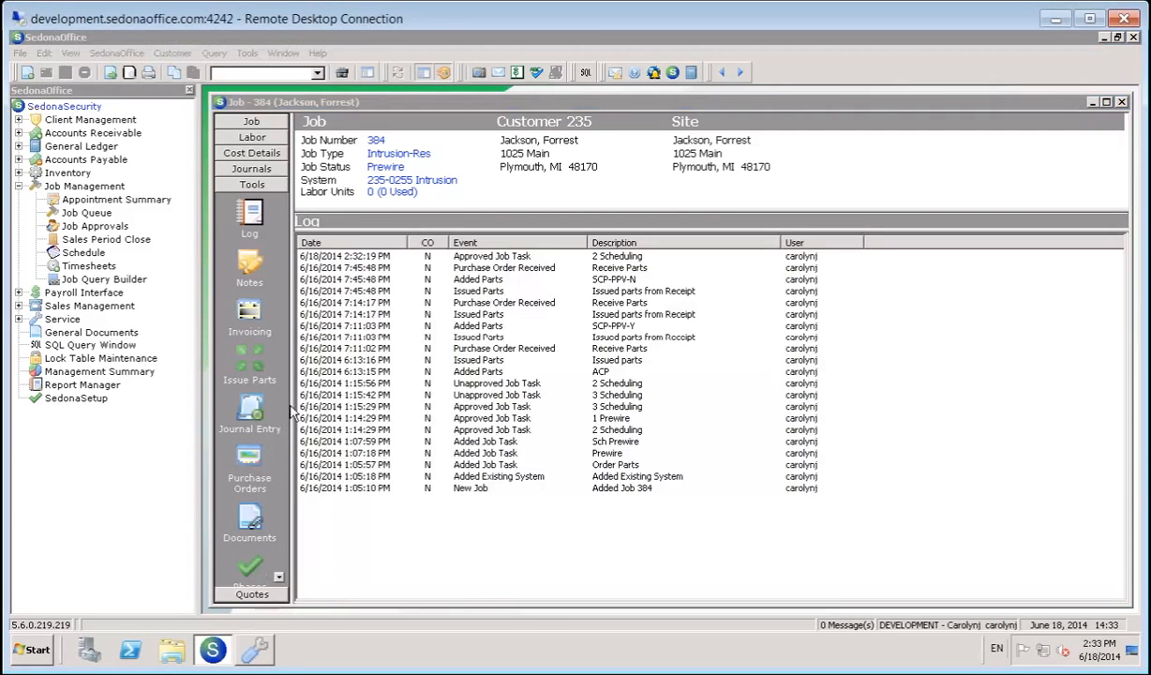
{"action": "left_click", "coordinate": [251, 267]}
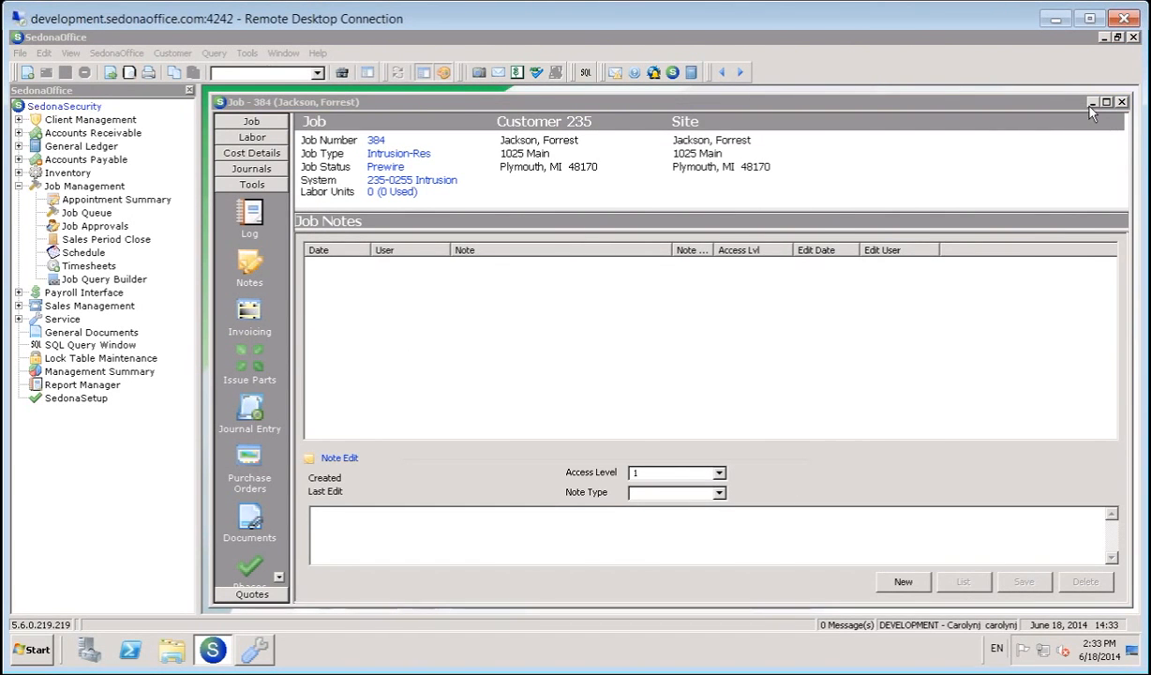
{"action": "left_click", "coordinate": [1123, 102]}
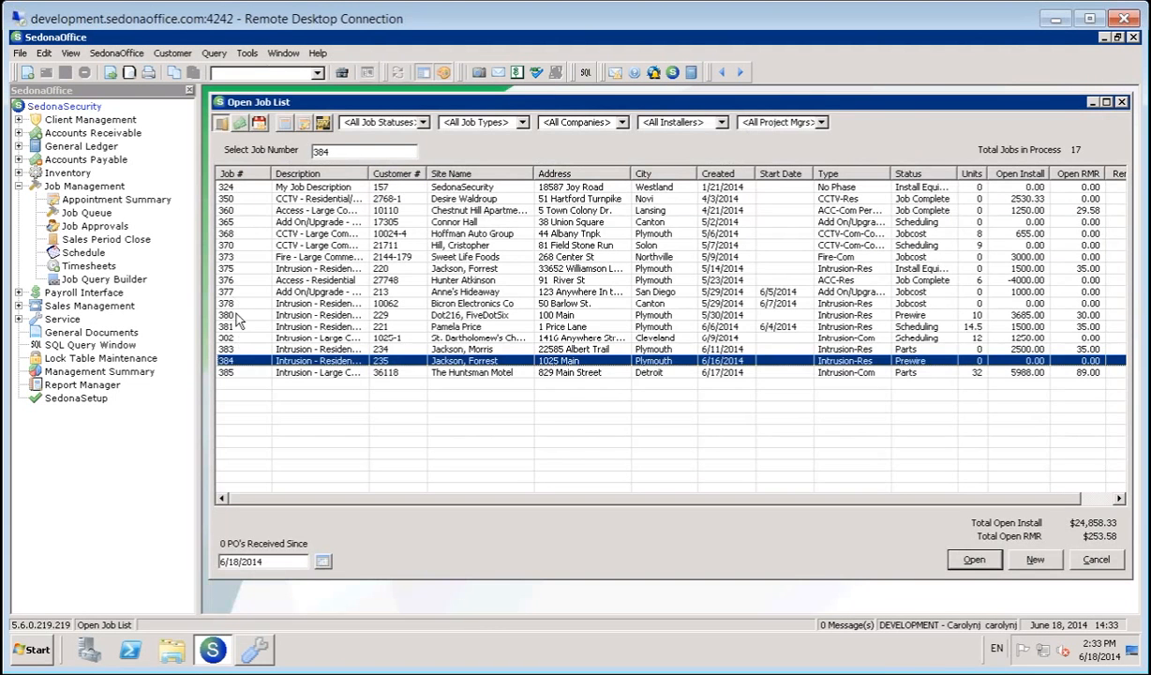
Open job 378 from the open job list and display its job notes.
{"action": "double_click", "coordinate": [232, 303]}
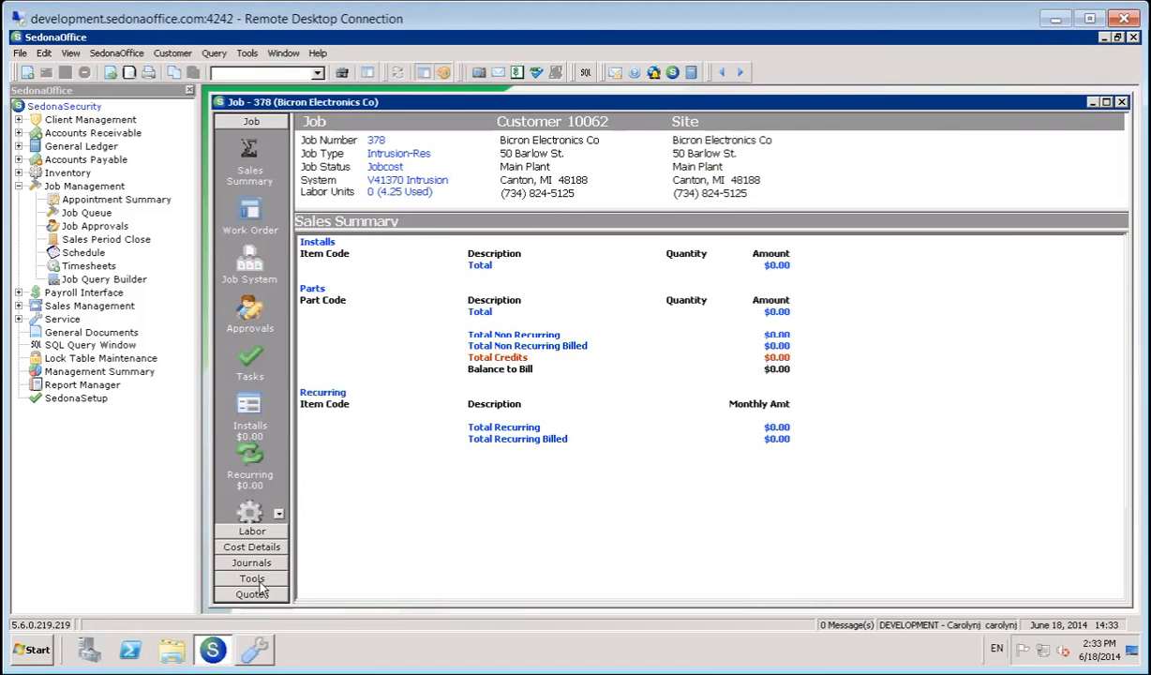
{"action": "left_click", "coordinate": [253, 578]}
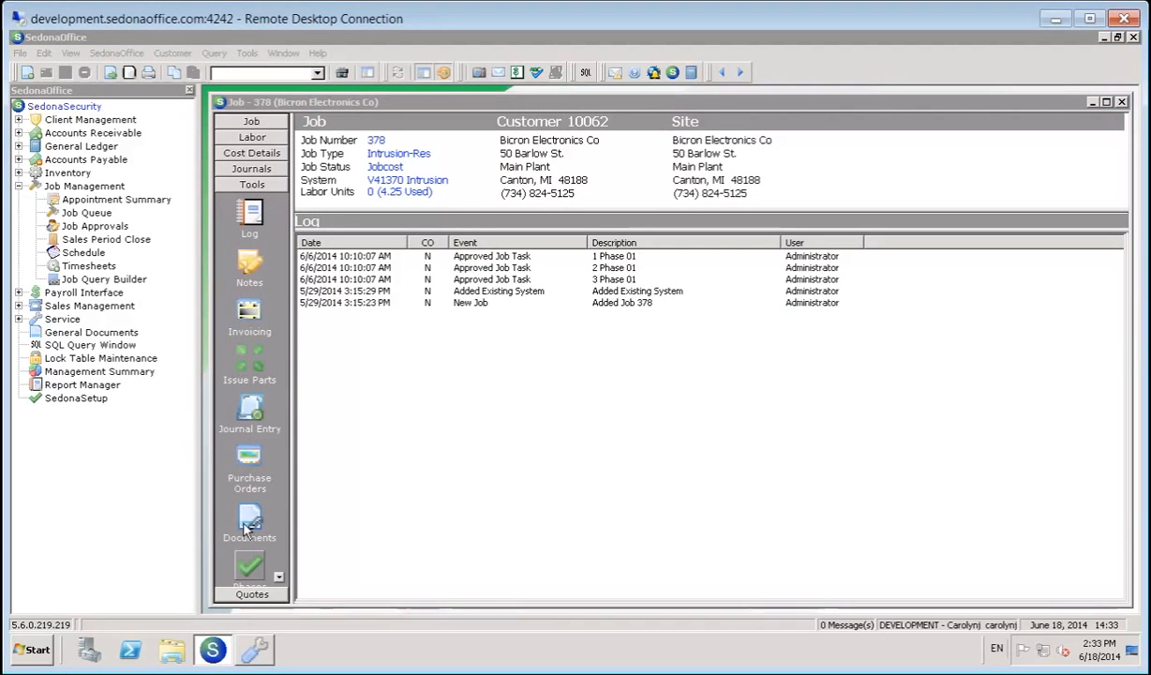
{"action": "left_click", "coordinate": [250, 267]}
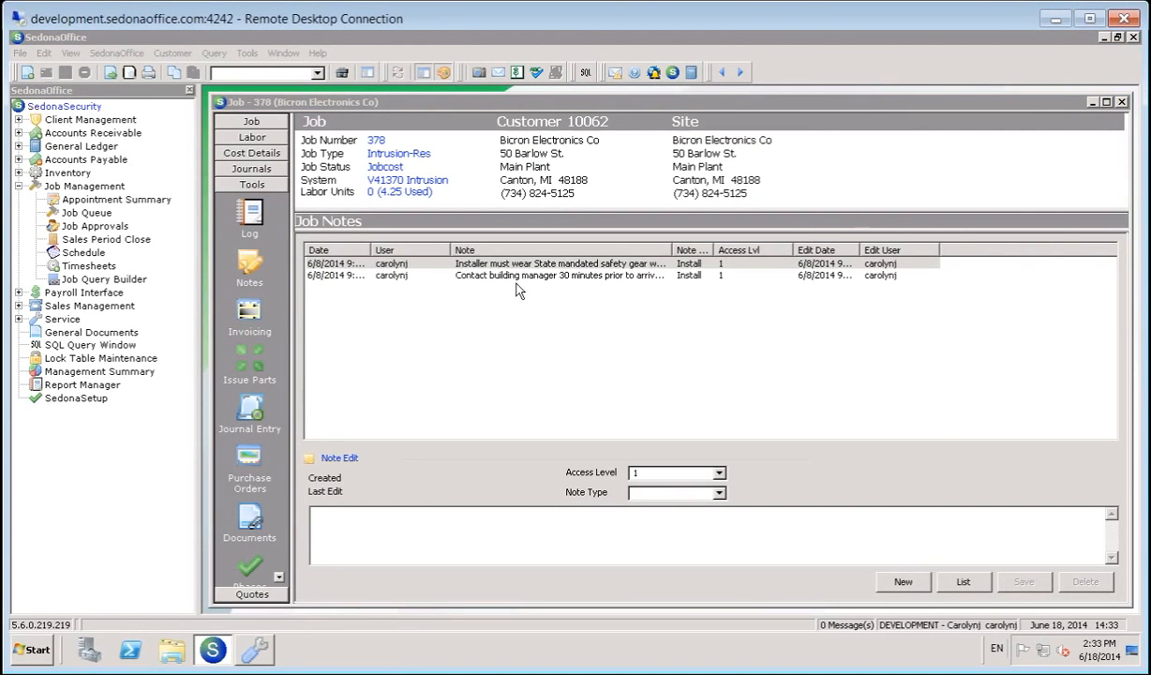
Read both Install notes of job 378 individually, and view all its notes together in the notes list.
{"action": "left_click", "coordinate": [432, 265]}
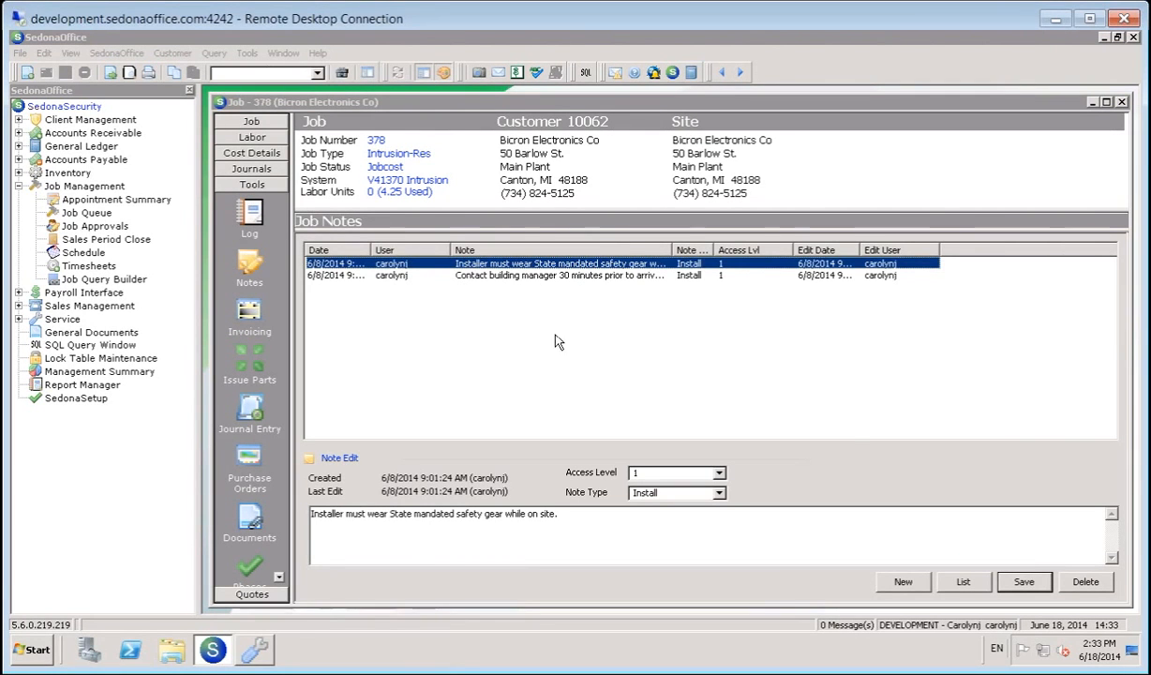
{"action": "left_click", "coordinate": [555, 276]}
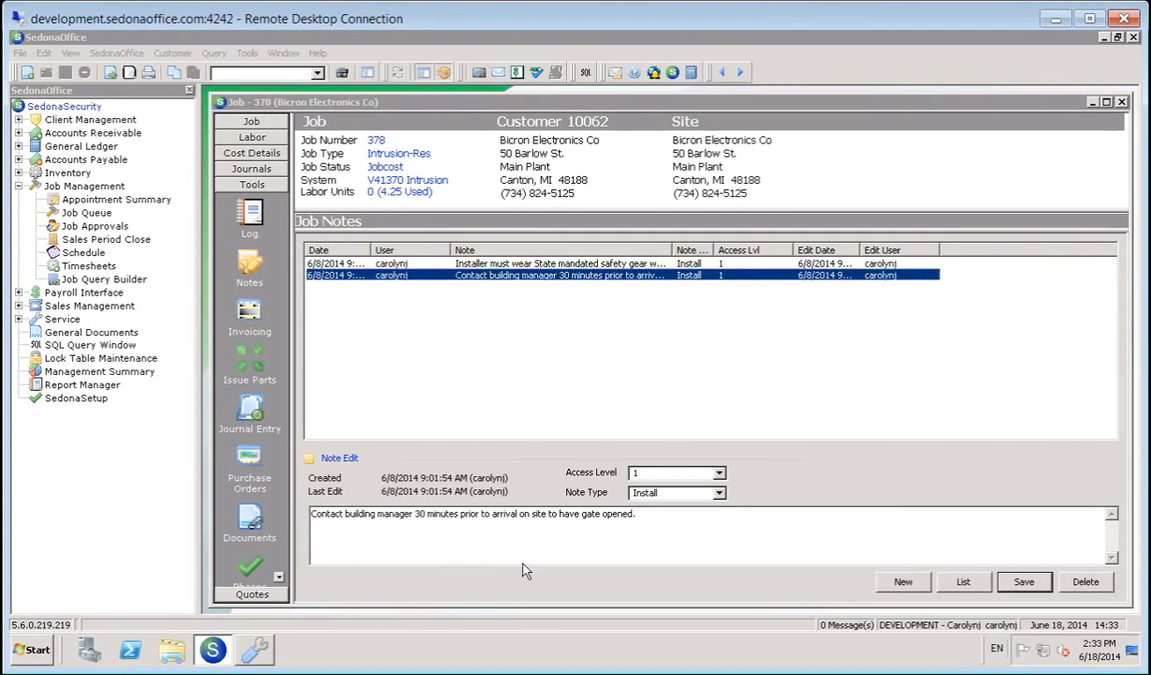
{"action": "left_click", "coordinate": [510, 264]}
{"action": "left_click", "coordinate": [510, 275]}
{"action": "left_click", "coordinate": [962, 584]}
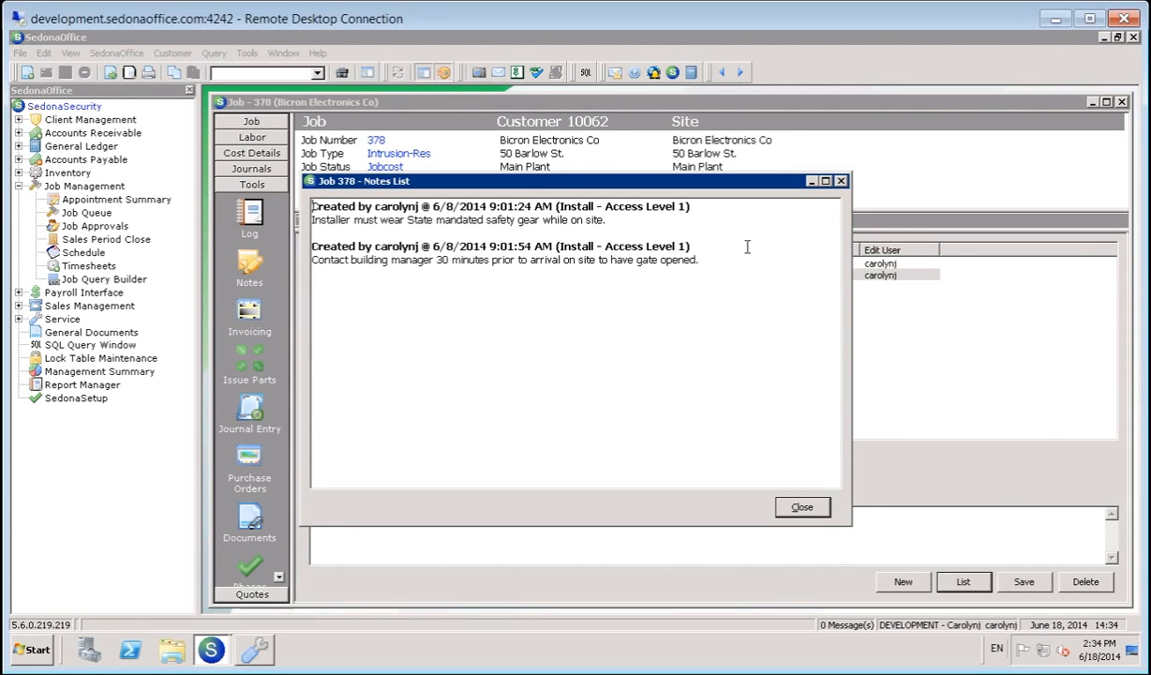
{"action": "left_click", "coordinate": [842, 183]}
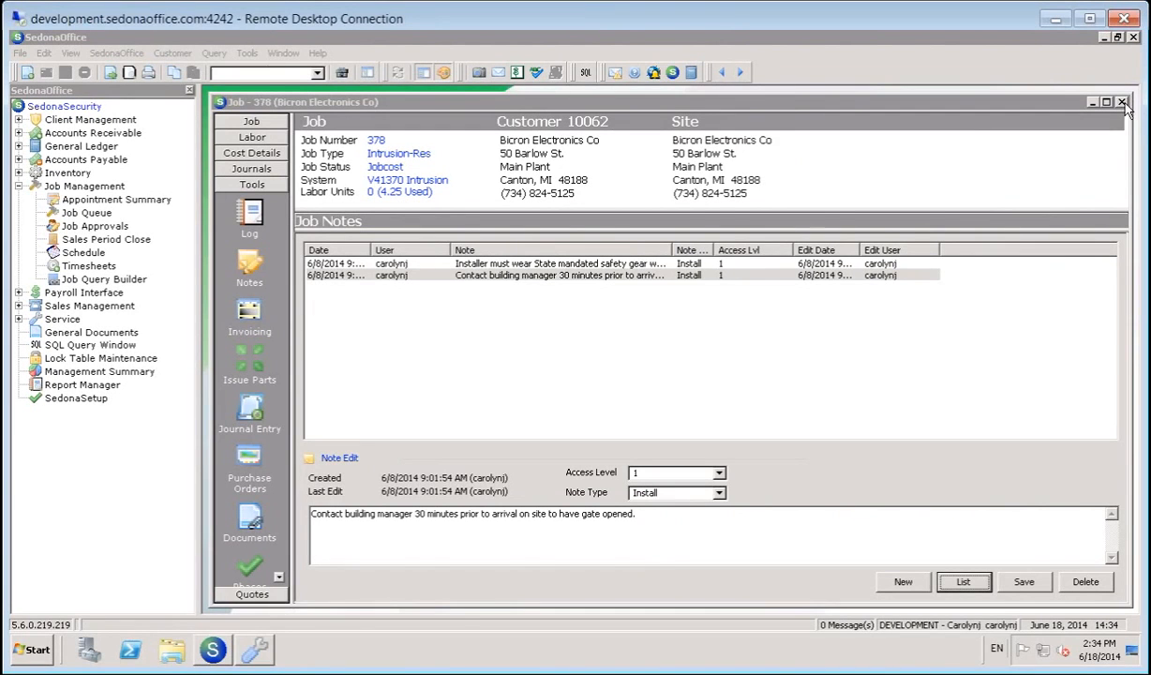
Switch to SedonaSchedule and open ticket 3192 by its ticket number.
{"action": "mouse_move", "coordinate": [269, 661]}
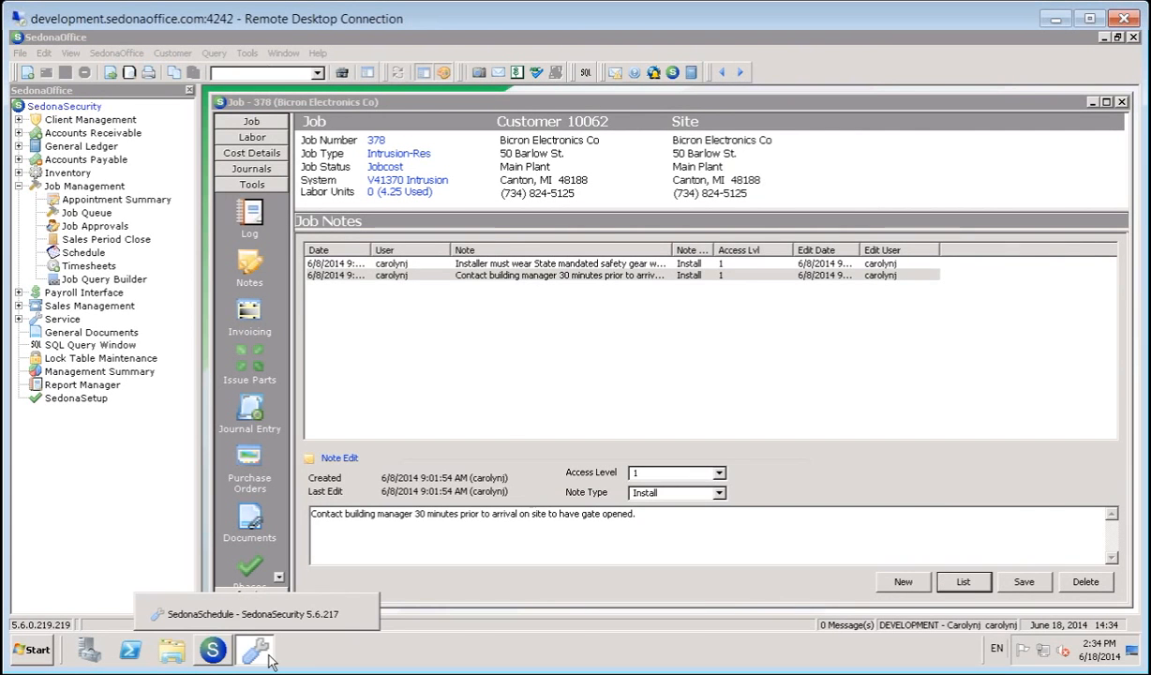
{"action": "left_click", "coordinate": [258, 659]}
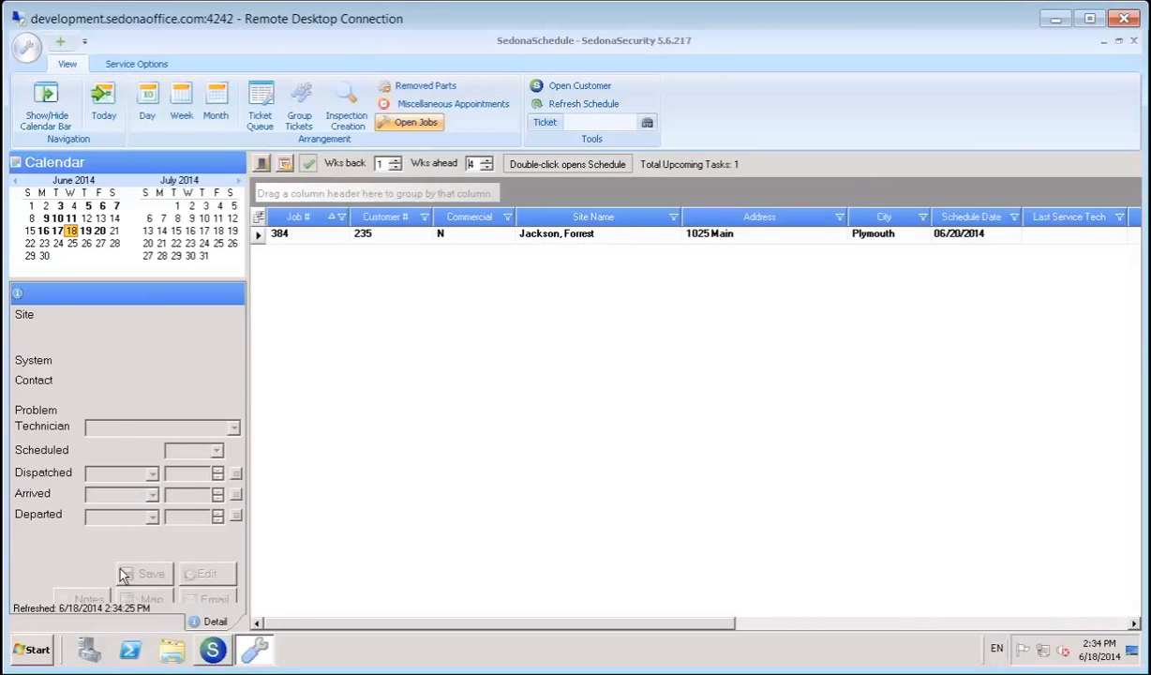
{"action": "left_click", "coordinate": [563, 120]}
{"action": "type", "text": "3"}
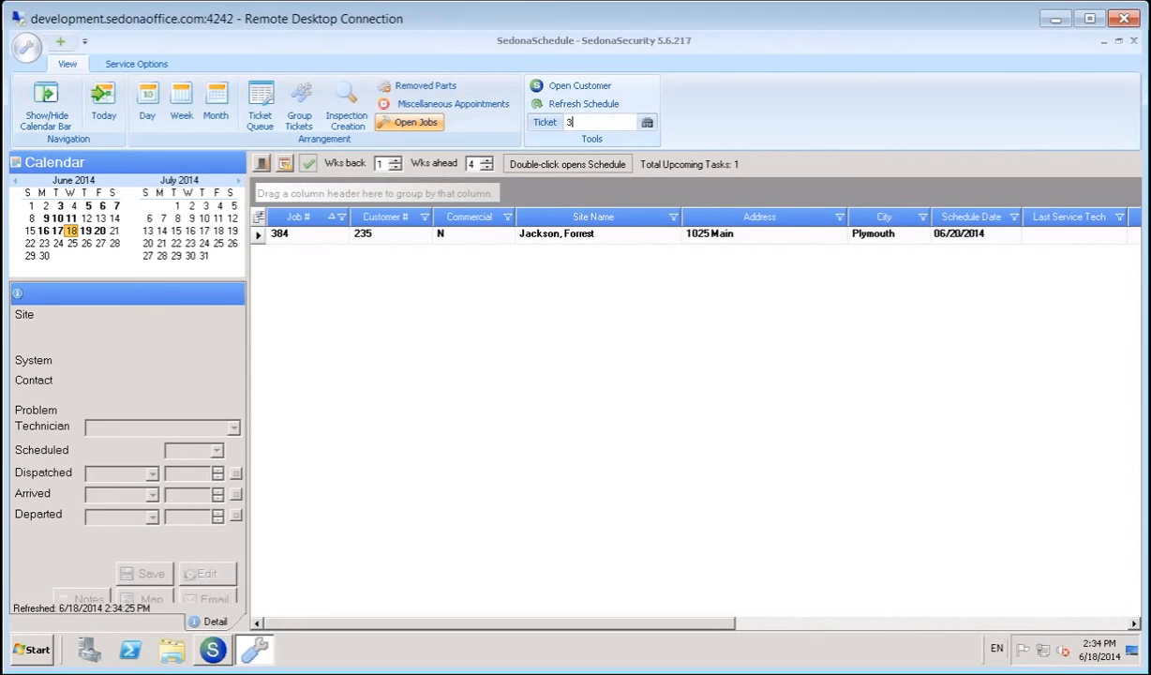
{"action": "type", "text": "192"}
{"action": "key", "text": "Return"}
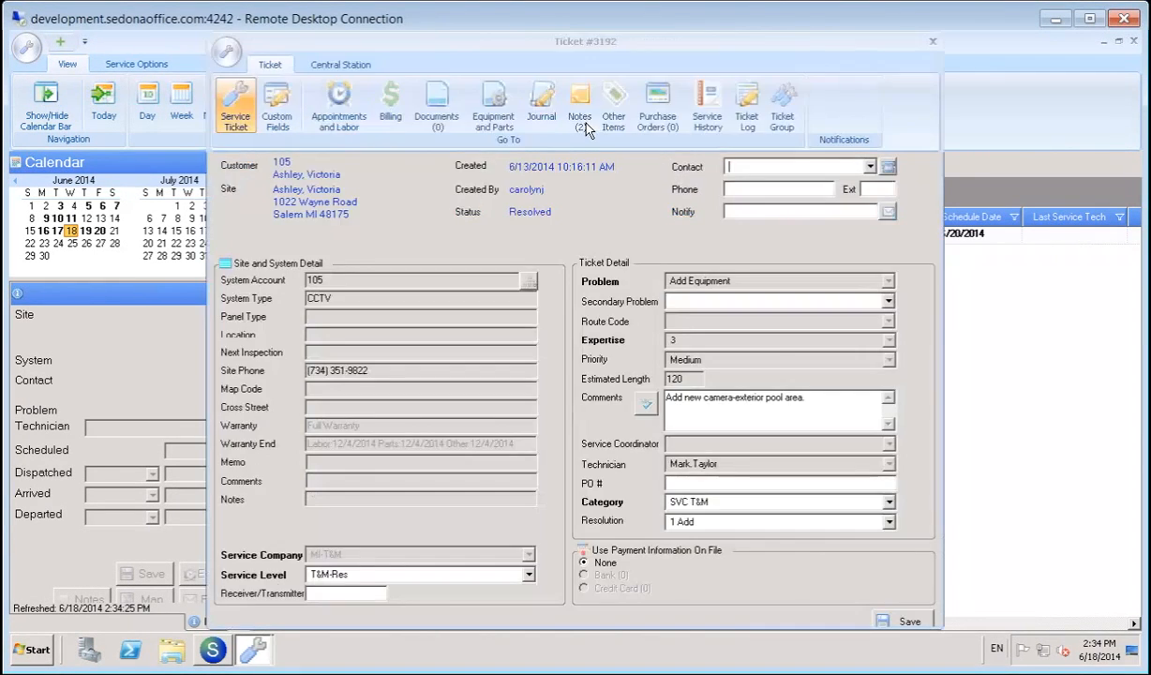
View the ticket's notes and their combined notes list, and close the list.
{"action": "left_click", "coordinate": [579, 99]}
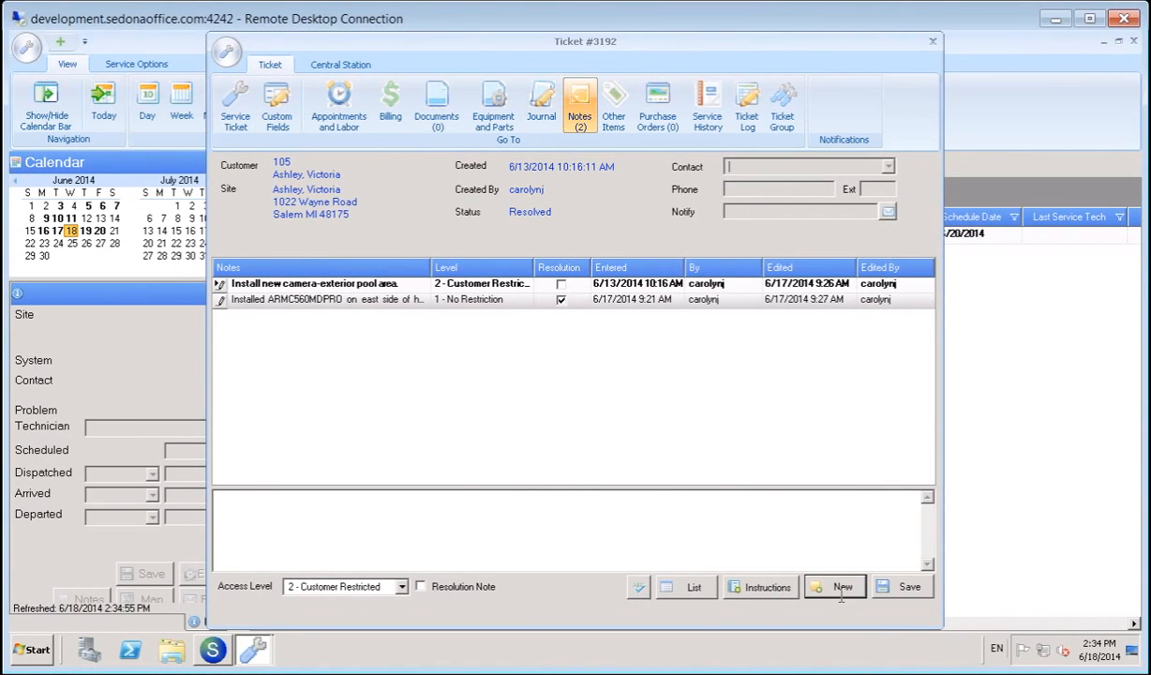
{"action": "left_click", "coordinate": [667, 583]}
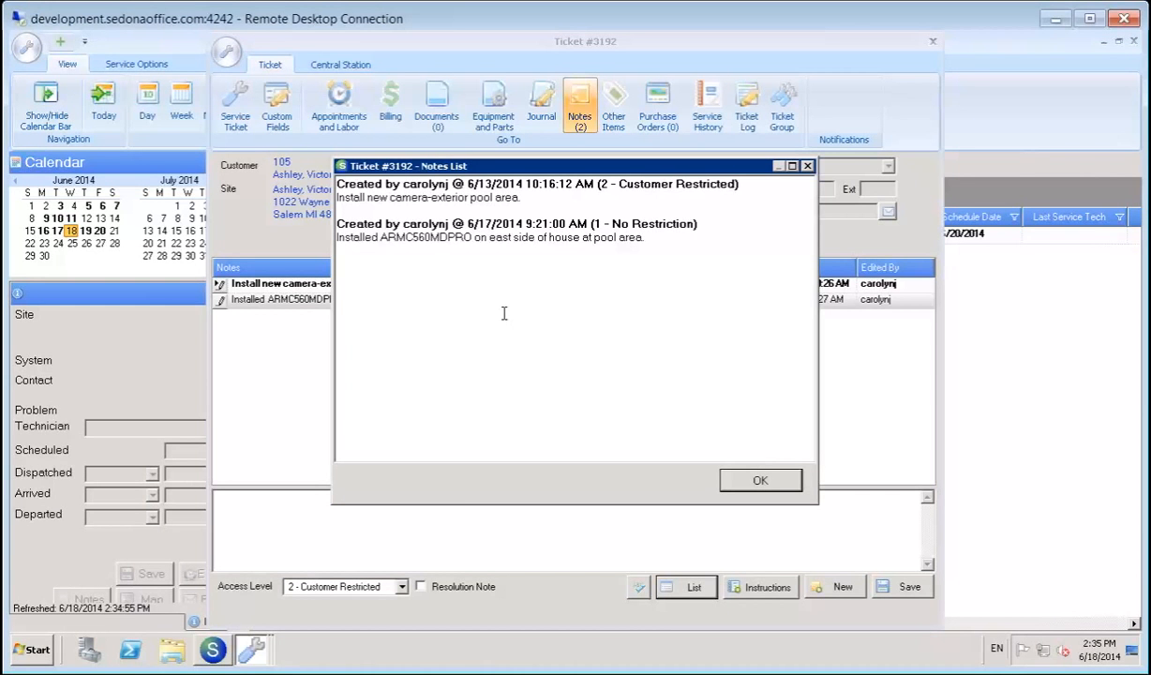
{"action": "left_click", "coordinate": [808, 167]}
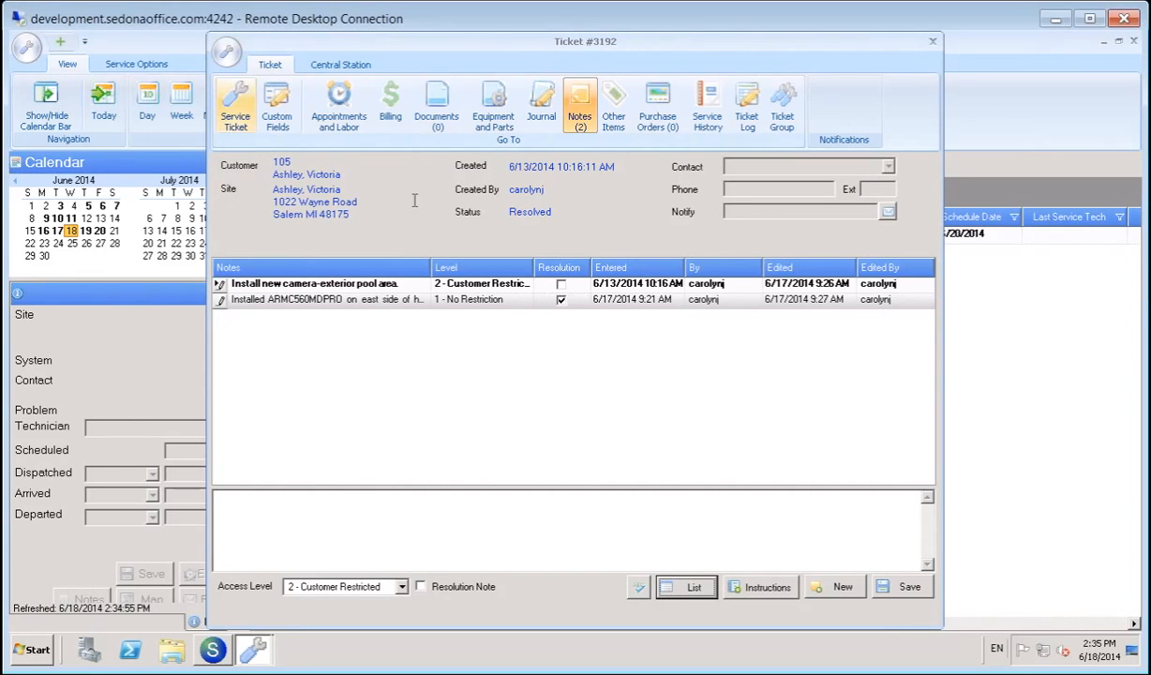
Examine the ticket's billing options and its service ticket details with the comments, and close the ticket.
{"action": "left_click", "coordinate": [392, 104]}
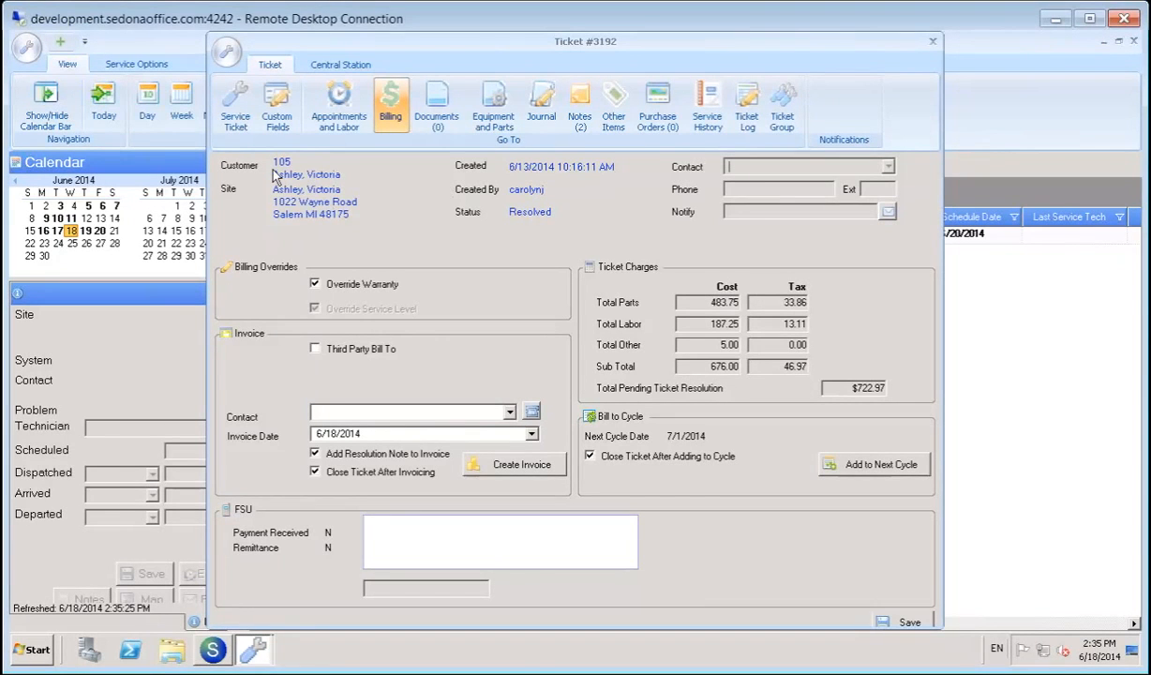
{"action": "left_click", "coordinate": [236, 105]}
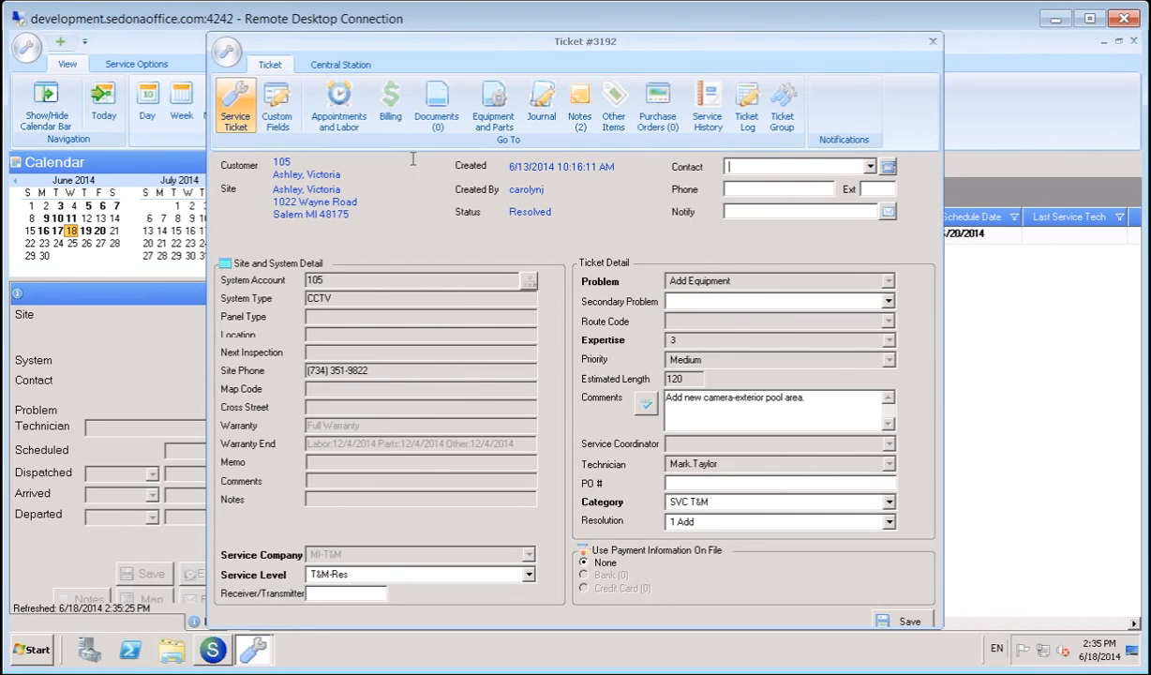
{"action": "left_click", "coordinate": [391, 108]}
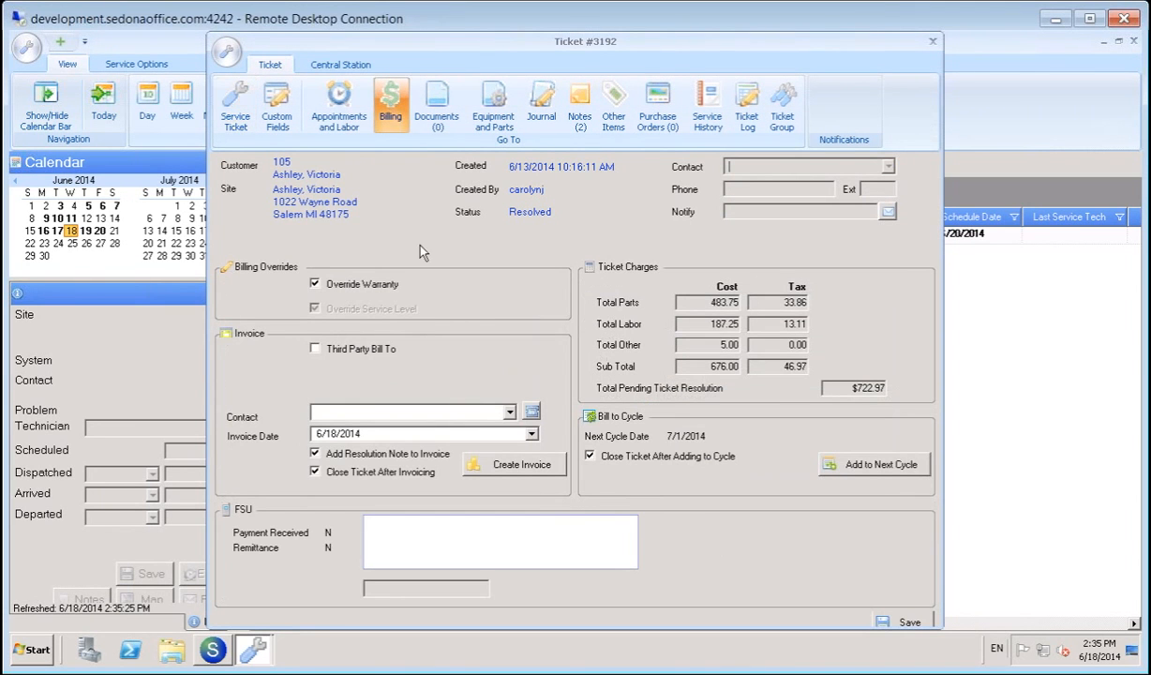
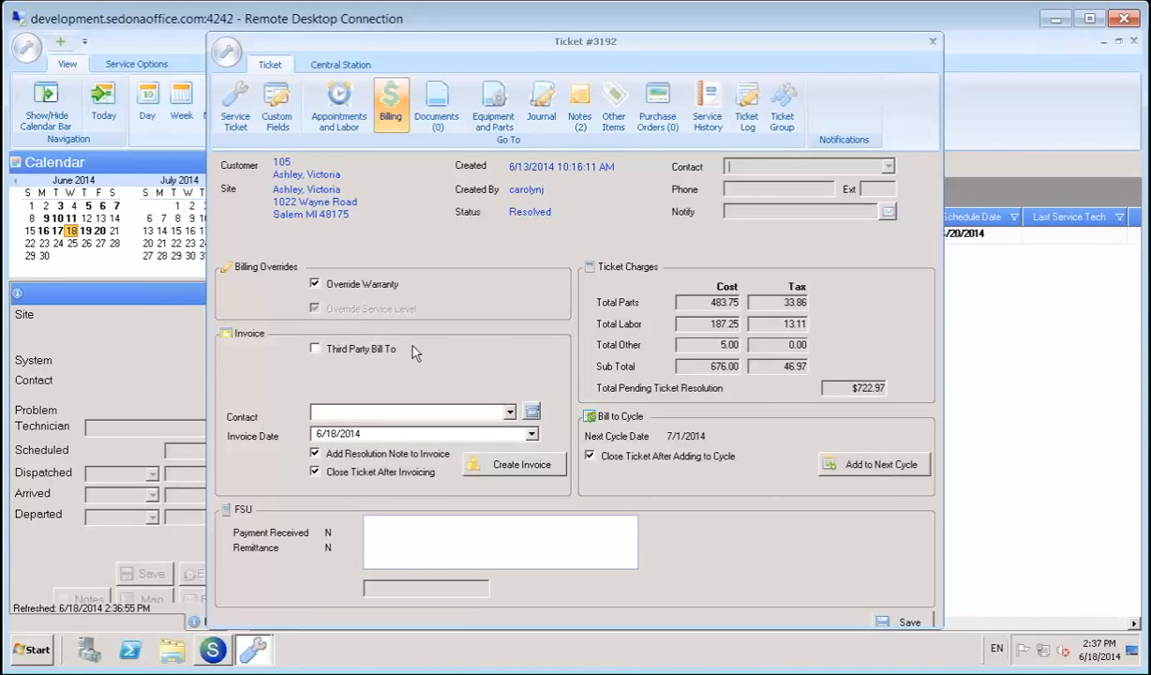
{"action": "left_click", "coordinate": [236, 105]}
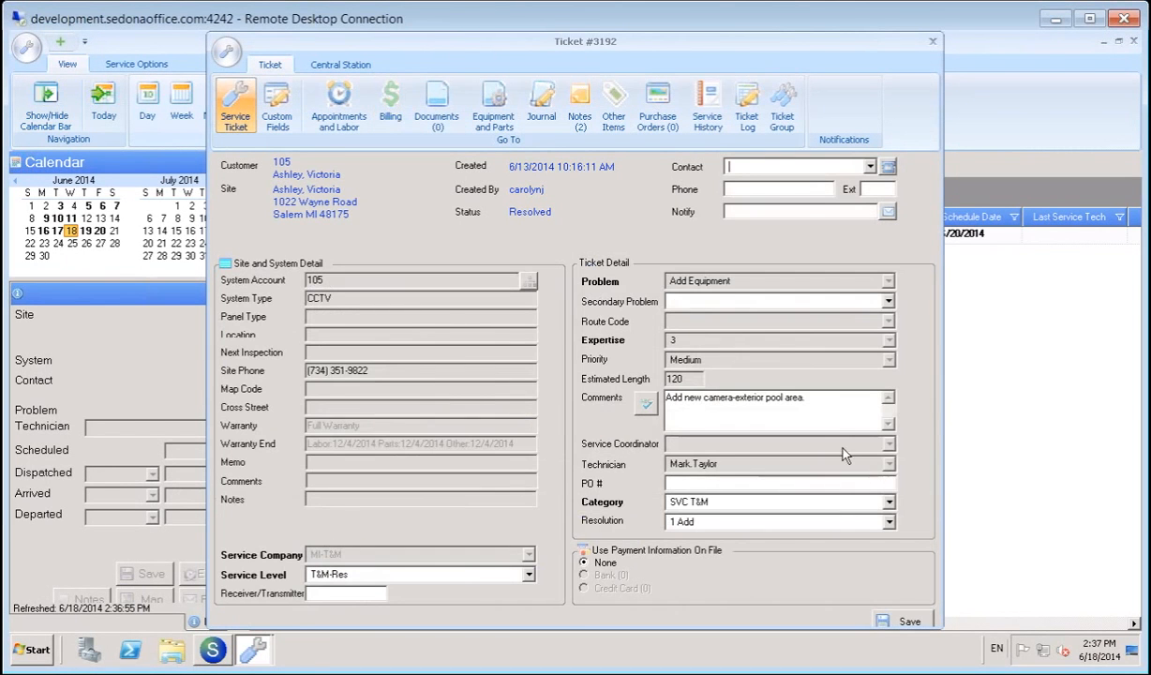
{"action": "left_click", "coordinate": [815, 400]}
{"action": "left_click", "coordinate": [933, 42]}
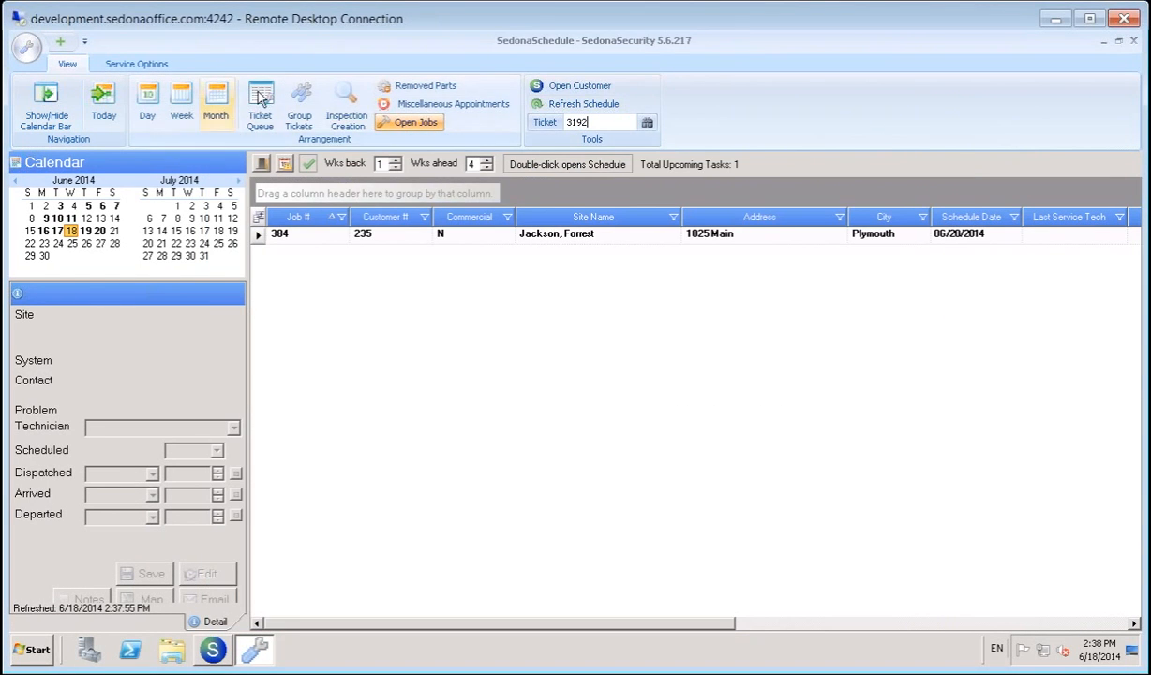
Display the Ticket Queue to examine its columns, including the site branch.
{"action": "left_click", "coordinate": [260, 98]}
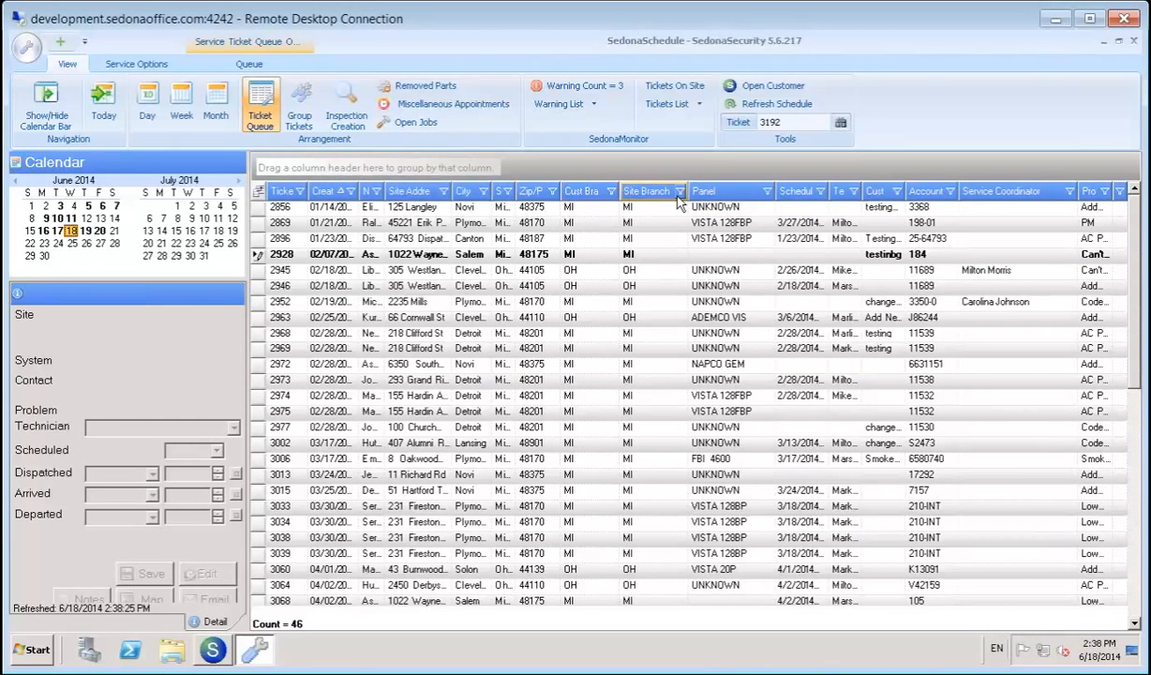
View the fields available for the Ticket Queue in the Field Chooser and close it.
{"action": "left_click", "coordinate": [260, 195]}
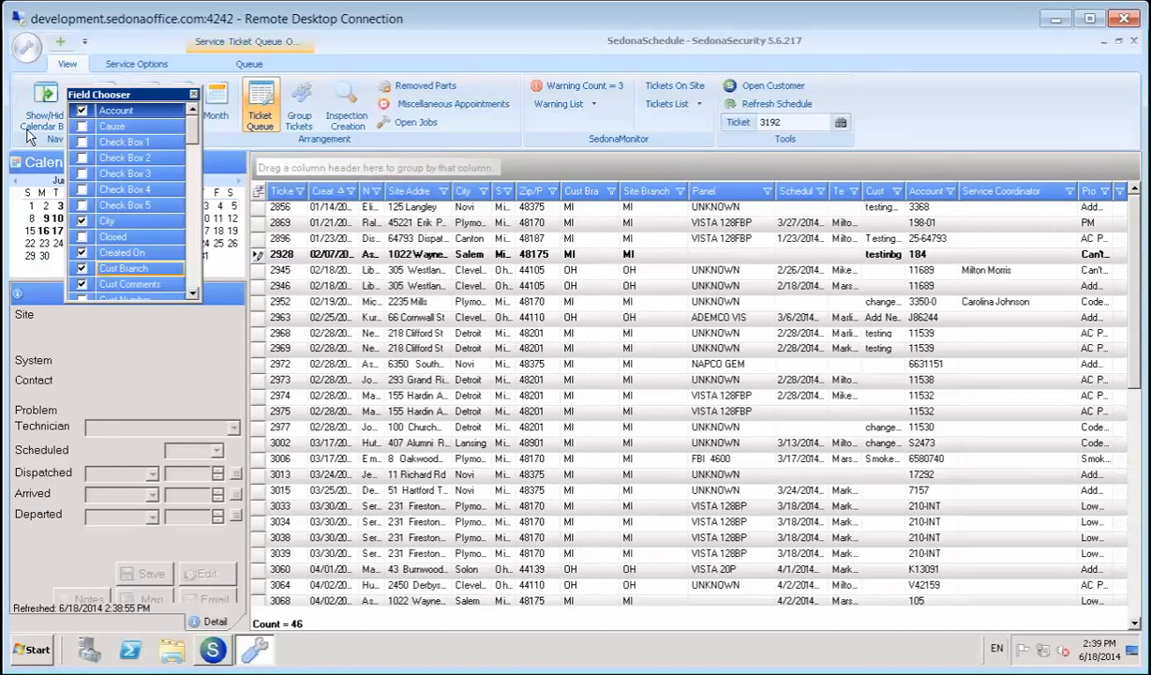
{"action": "left_click", "coordinate": [193, 94]}
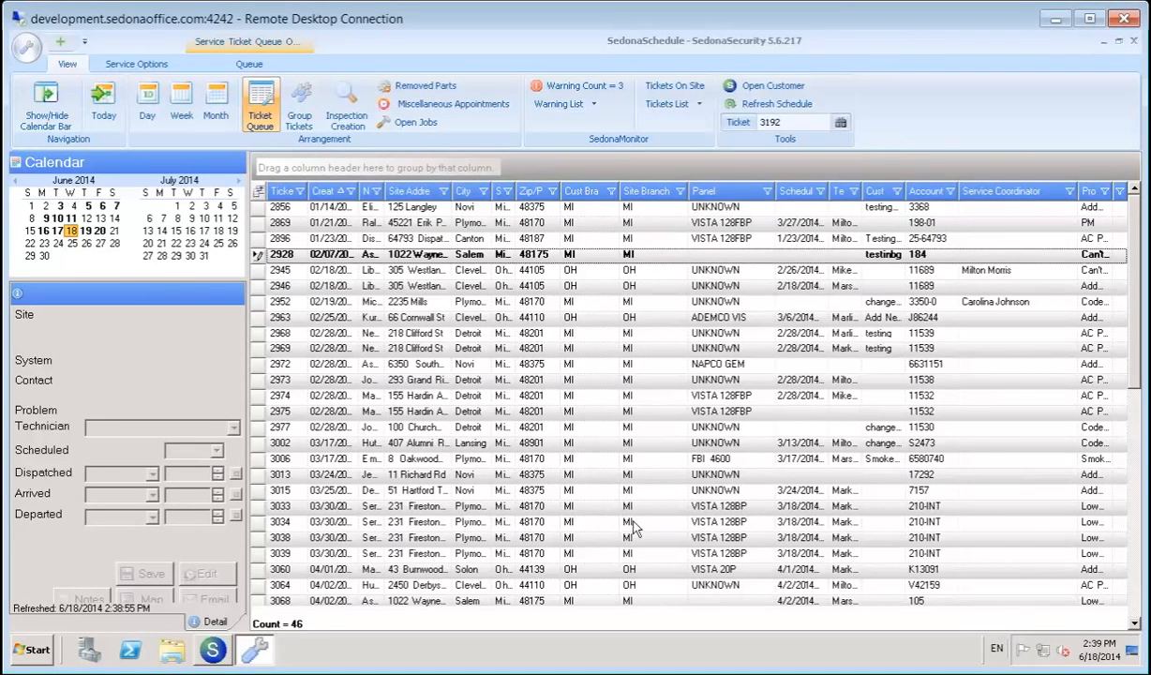
Switch to SedonaOffice and open the Service Companies setup in SedonaSetup.
{"action": "left_click", "coordinate": [214, 651]}
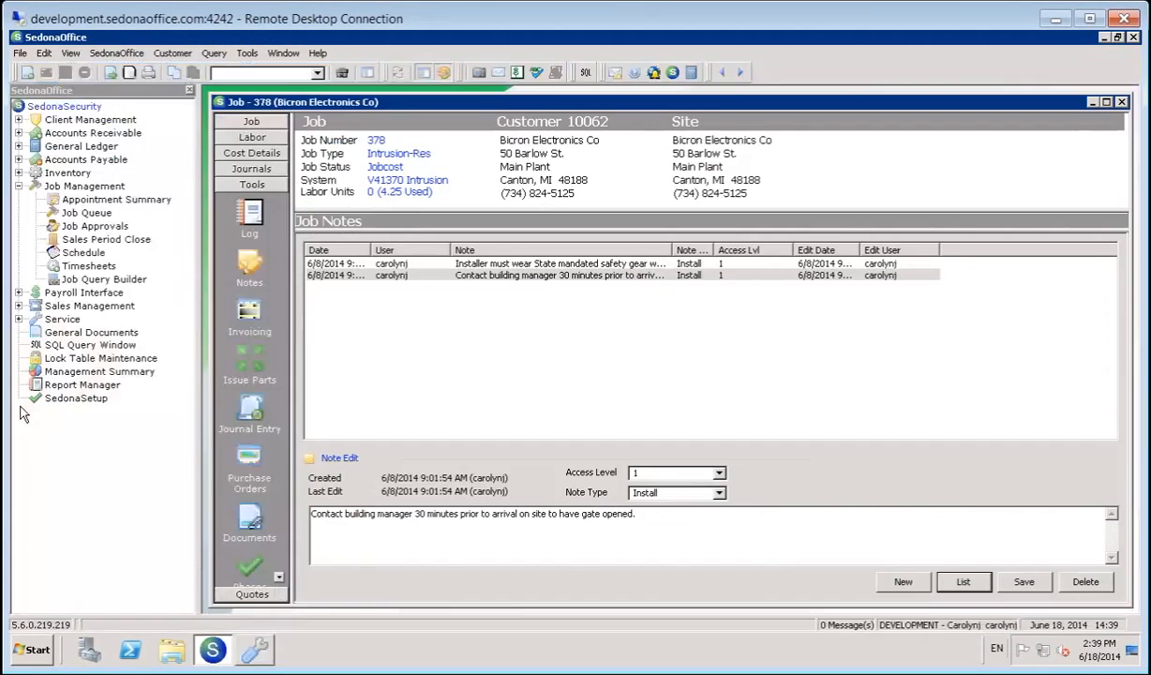
{"action": "left_click", "coordinate": [77, 399]}
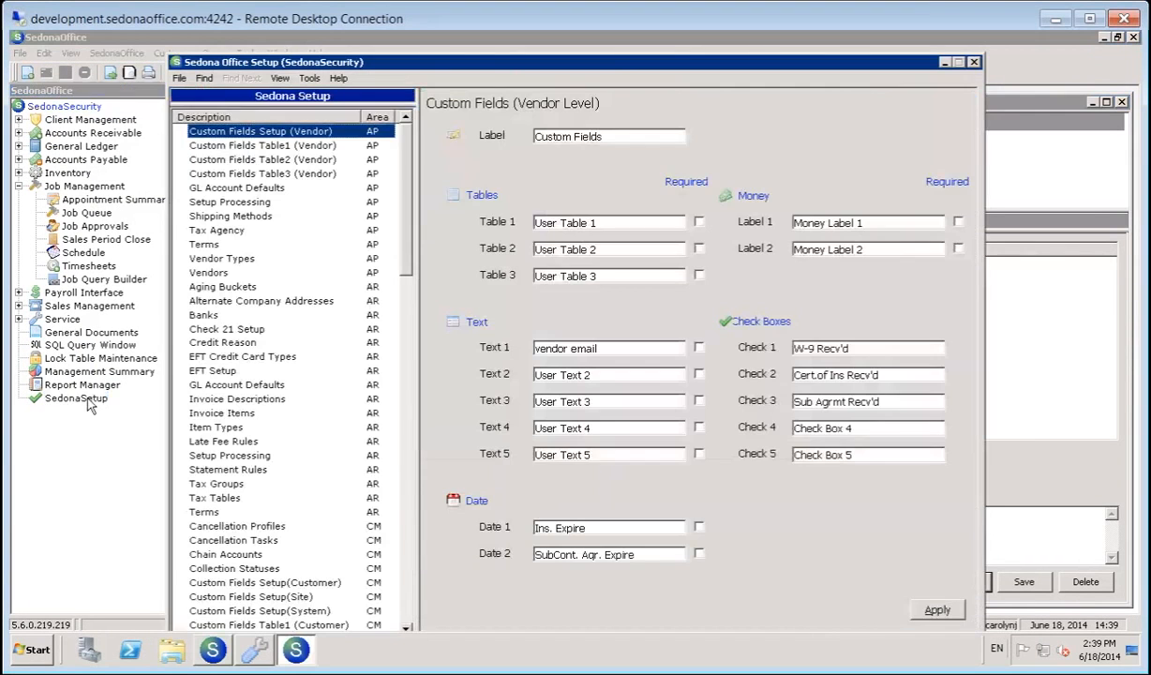
{"action": "left_click_drag", "start_coordinate": [592, 58], "coordinate": [606, 34]}
{"action": "left_click_drag", "start_coordinate": [423, 181], "coordinate": [429, 565]}
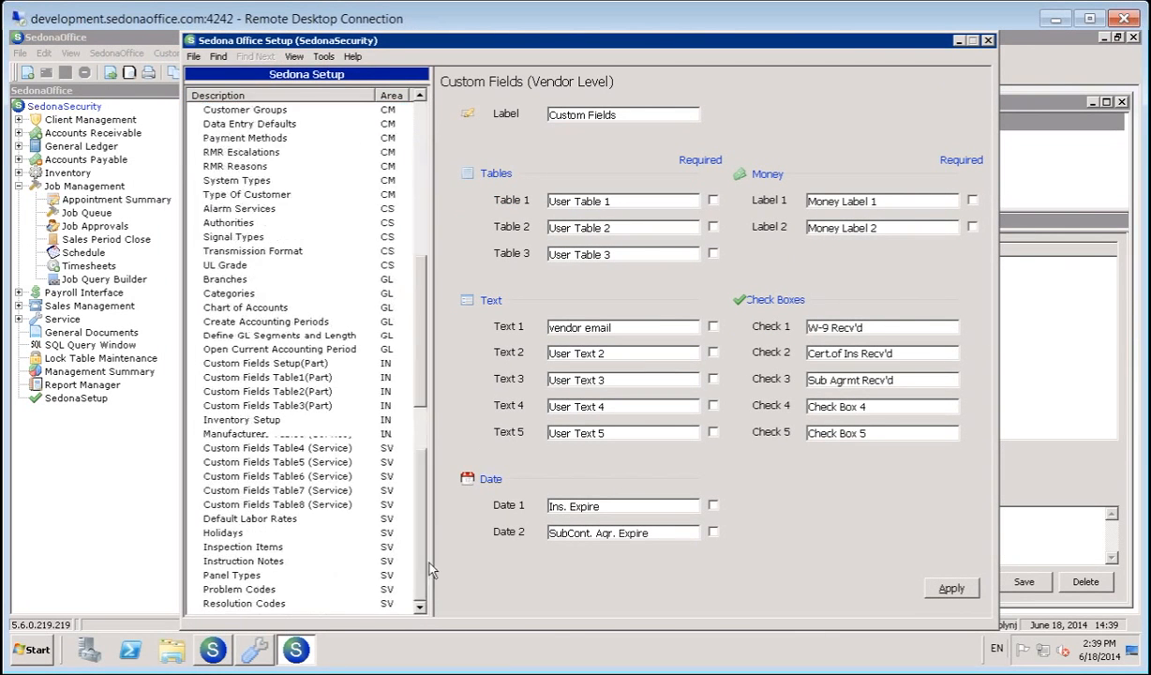
{"action": "left_click", "coordinate": [420, 607]}
{"action": "left_click", "coordinate": [420, 607]}
{"action": "left_click", "coordinate": [420, 606]}
{"action": "left_click", "coordinate": [419, 607]}
{"action": "left_click", "coordinate": [420, 608]}
{"action": "left_click", "coordinate": [420, 608]}
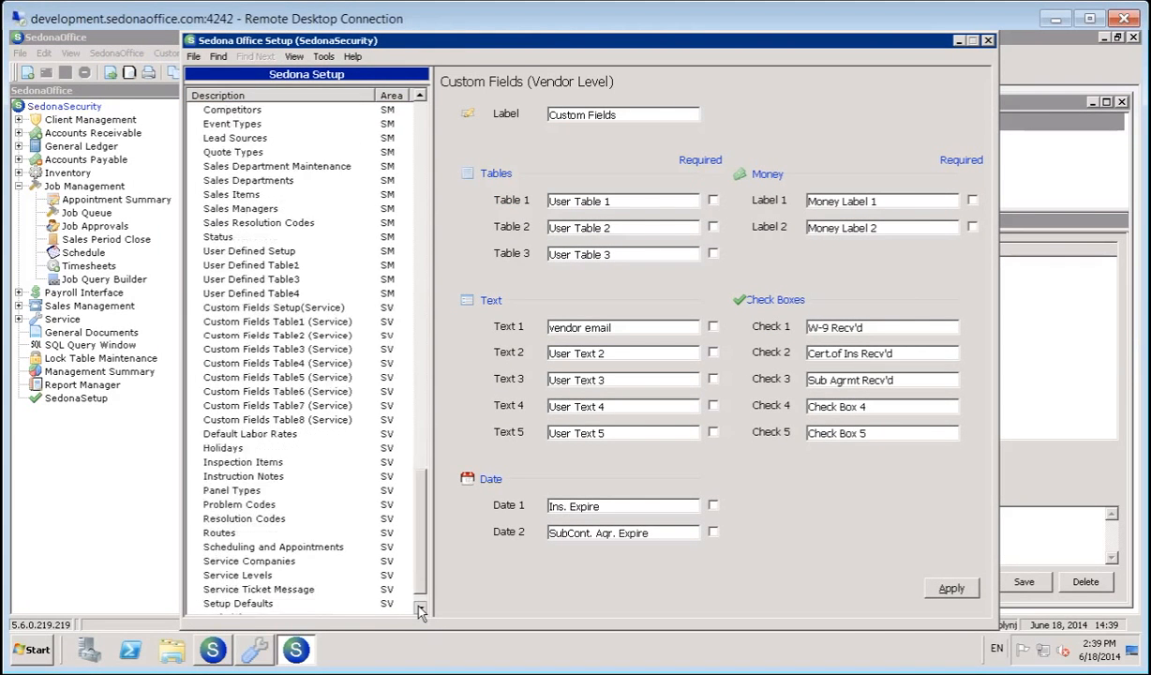
{"action": "left_click", "coordinate": [420, 607]}
{"action": "left_click", "coordinate": [420, 607]}
{"action": "left_click", "coordinate": [420, 607]}
{"action": "left_click", "coordinate": [225, 534]}
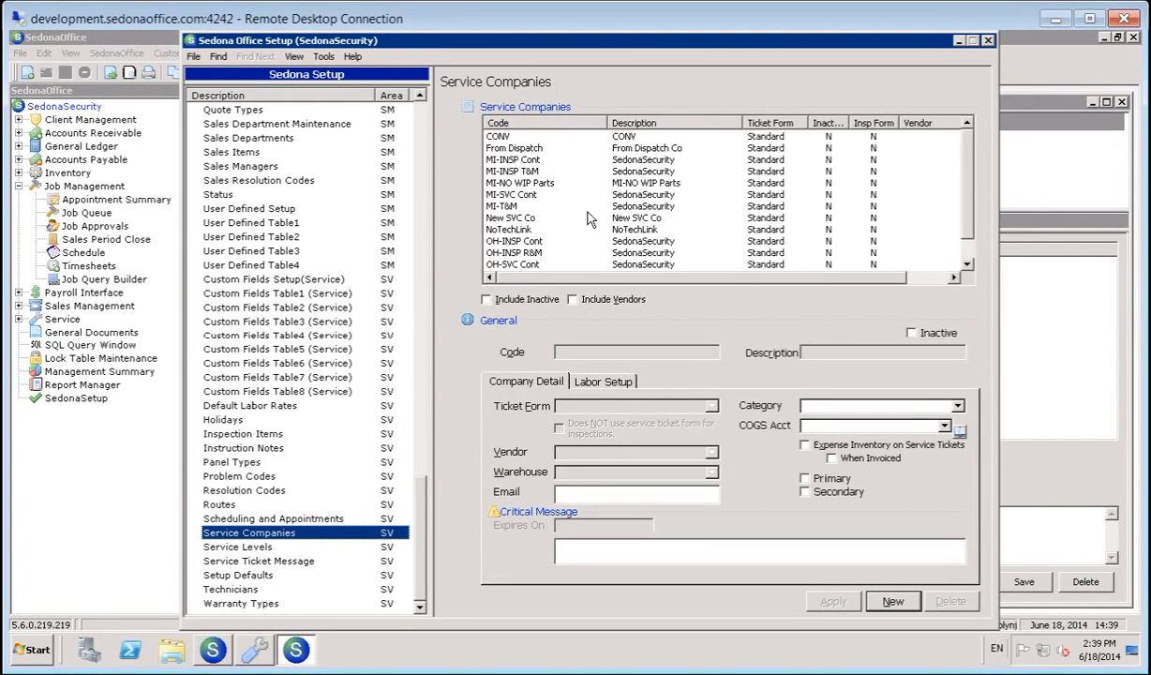
Include vendors in the service companies list and display the subcontractor details of ABC Service Provider.
{"action": "left_click", "coordinate": [572, 300]}
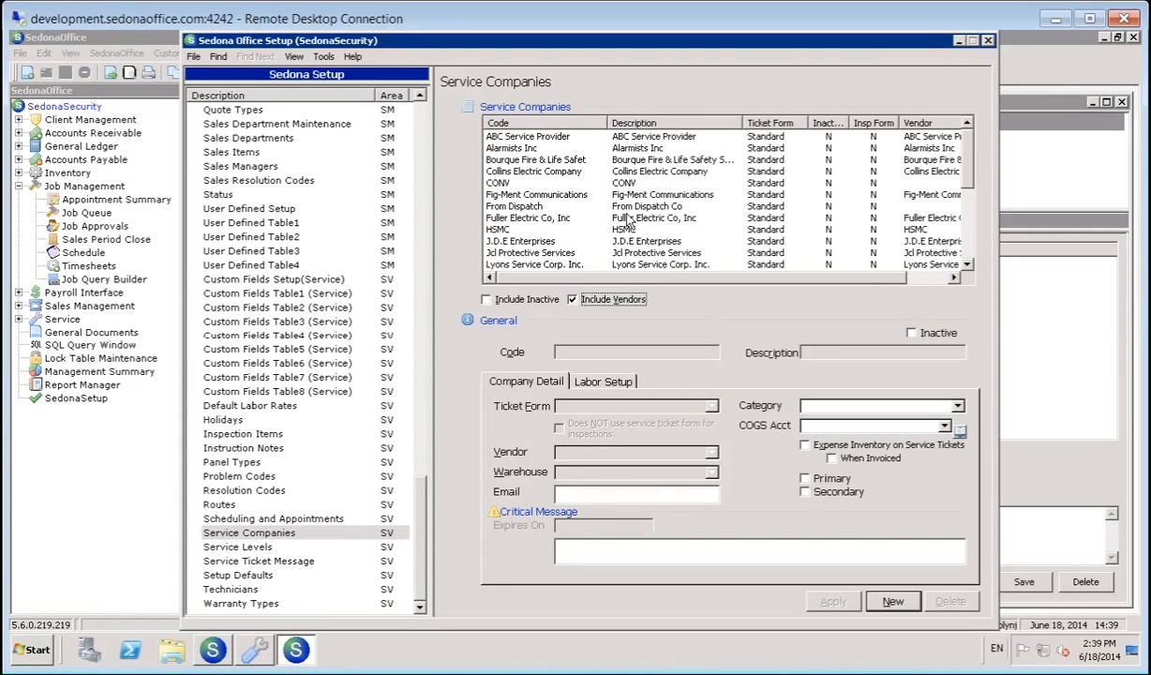
{"action": "left_click", "coordinate": [566, 138]}
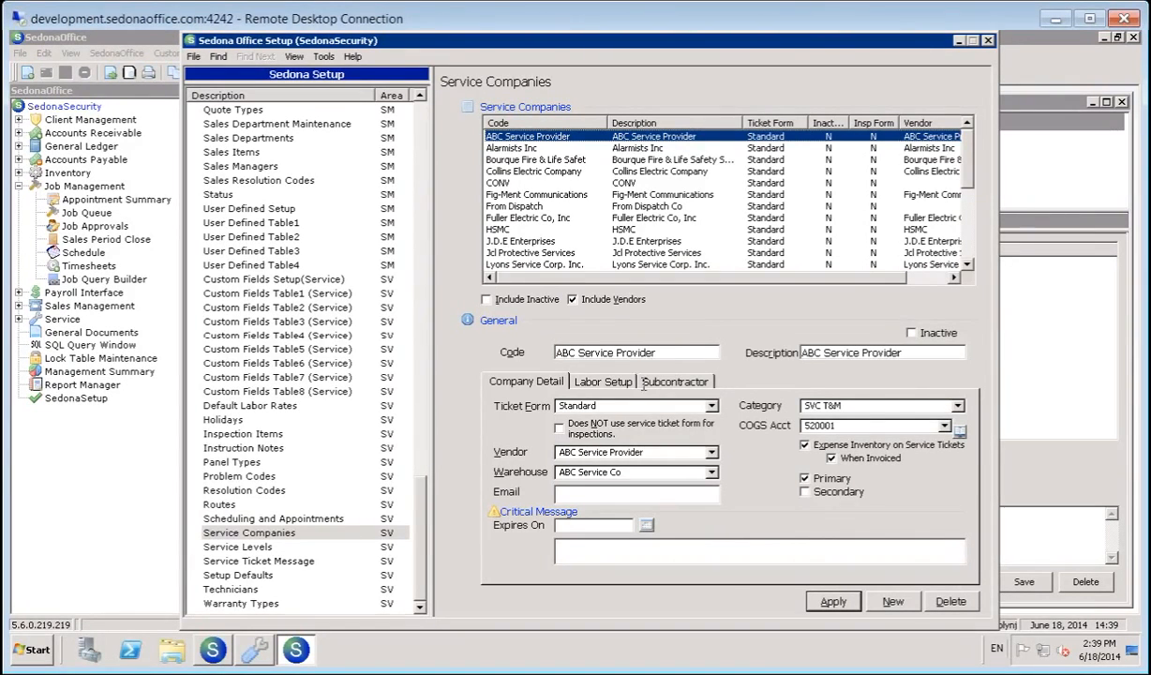
{"action": "left_click", "coordinate": [668, 382]}
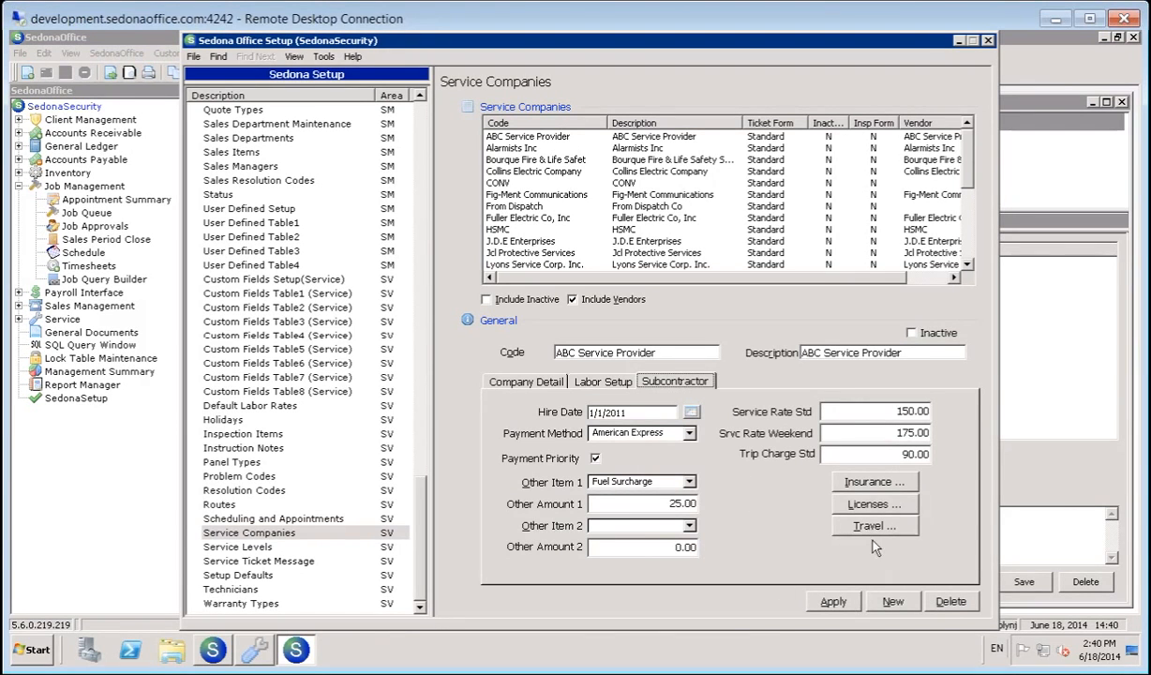
Examine the subcontractor's insurance, licenses and travel information, closing each dialog without changes.
{"action": "left_click", "coordinate": [875, 483]}
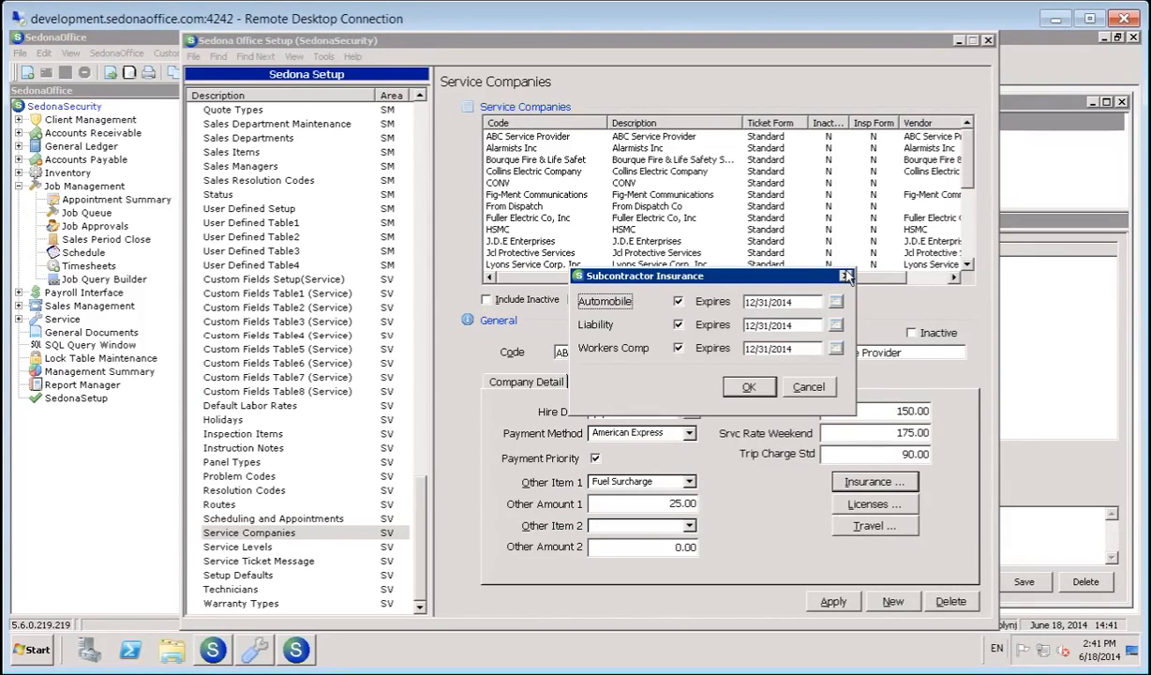
{"action": "left_click", "coordinate": [808, 386]}
{"action": "left_click", "coordinate": [872, 511]}
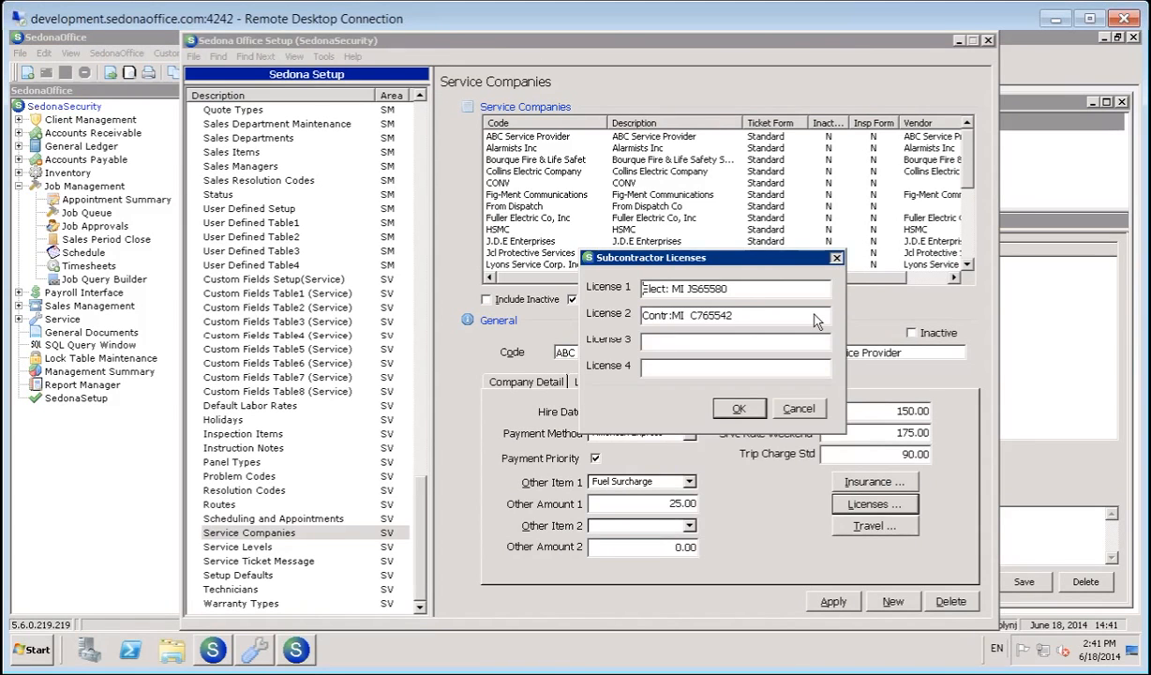
{"action": "left_click", "coordinate": [793, 407]}
{"action": "left_click", "coordinate": [858, 528]}
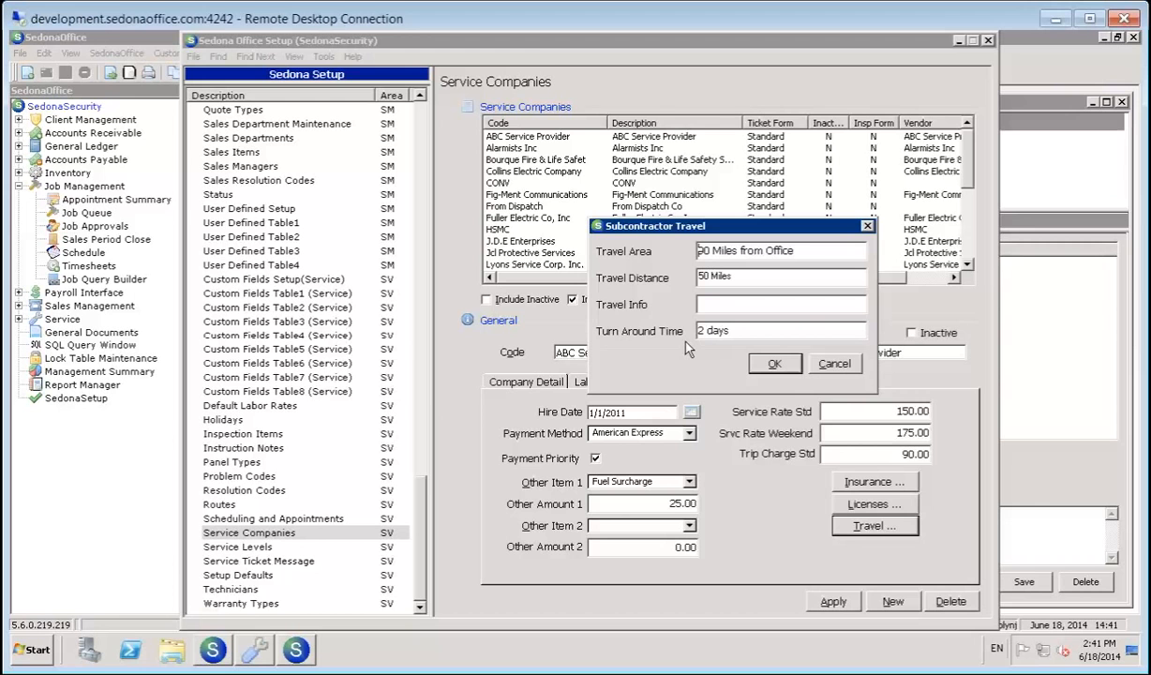
{"action": "left_click", "coordinate": [849, 365]}
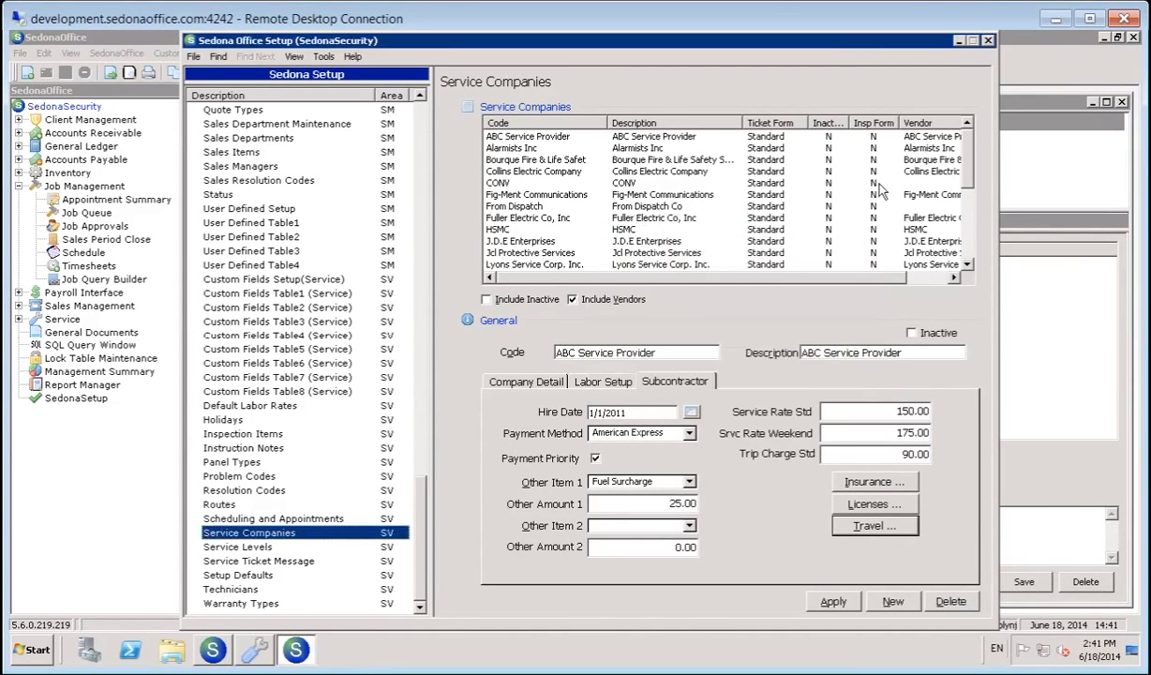
Switch to SedonaSchedule and open ticket 3171 by its ticket number.
{"action": "left_click", "coordinate": [252, 656]}
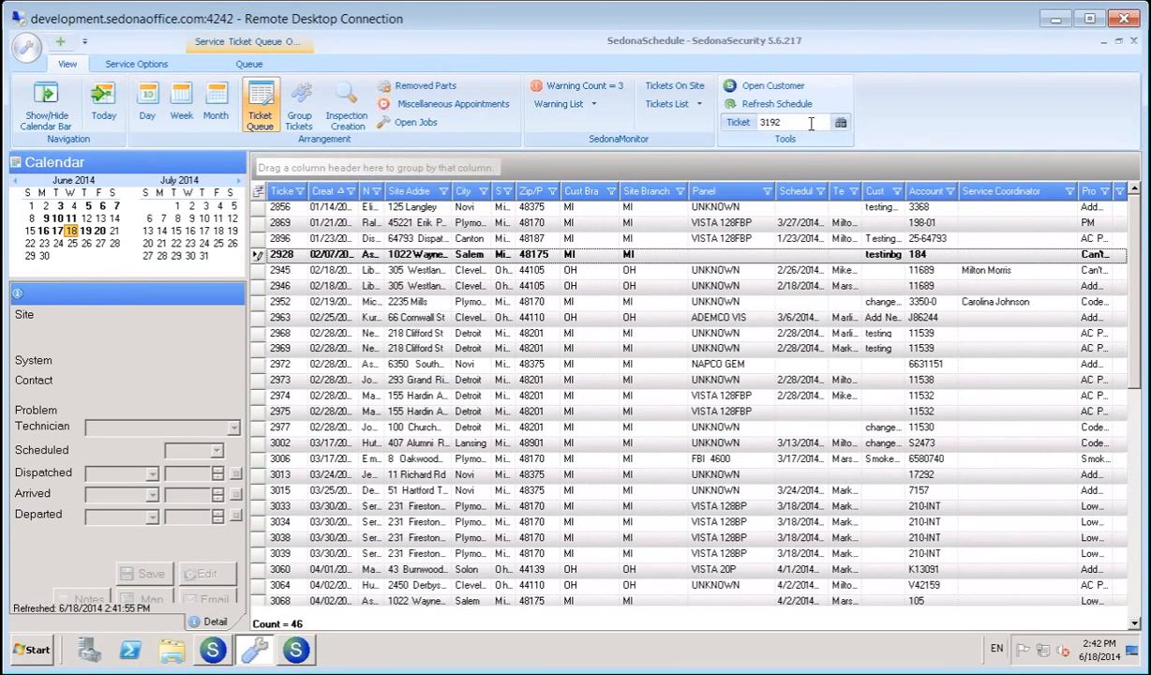
{"action": "double_click", "coordinate": [769, 122]}
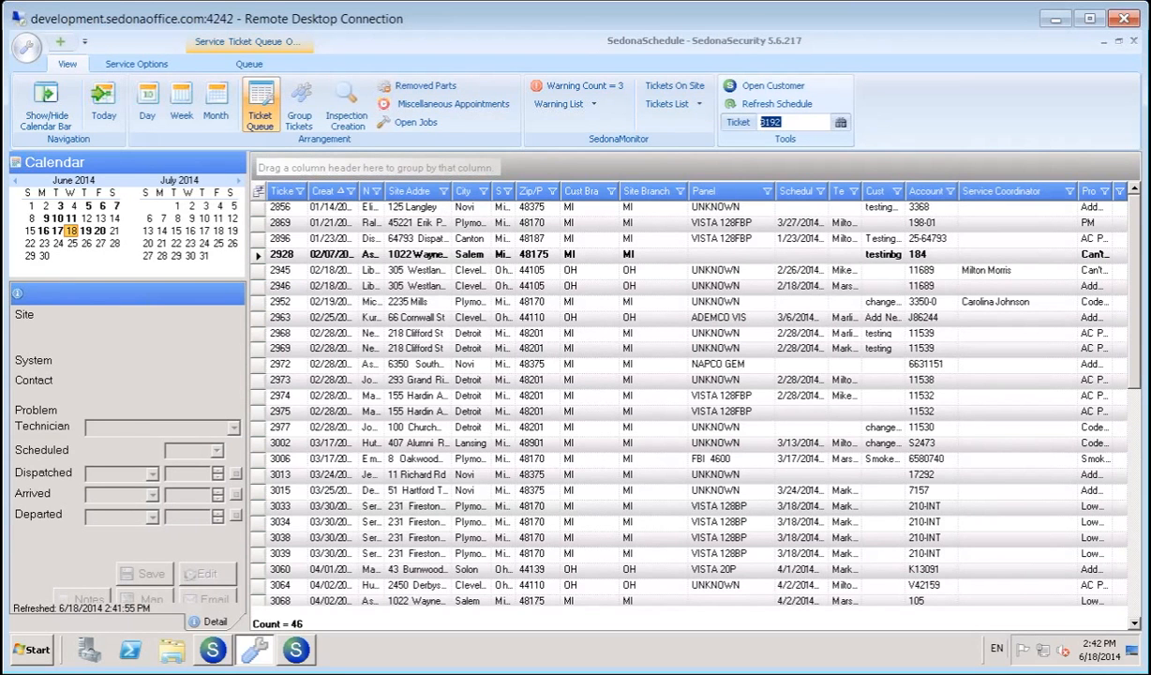
{"action": "type", "text": "3171"}
{"action": "left_click", "coordinate": [733, 123]}
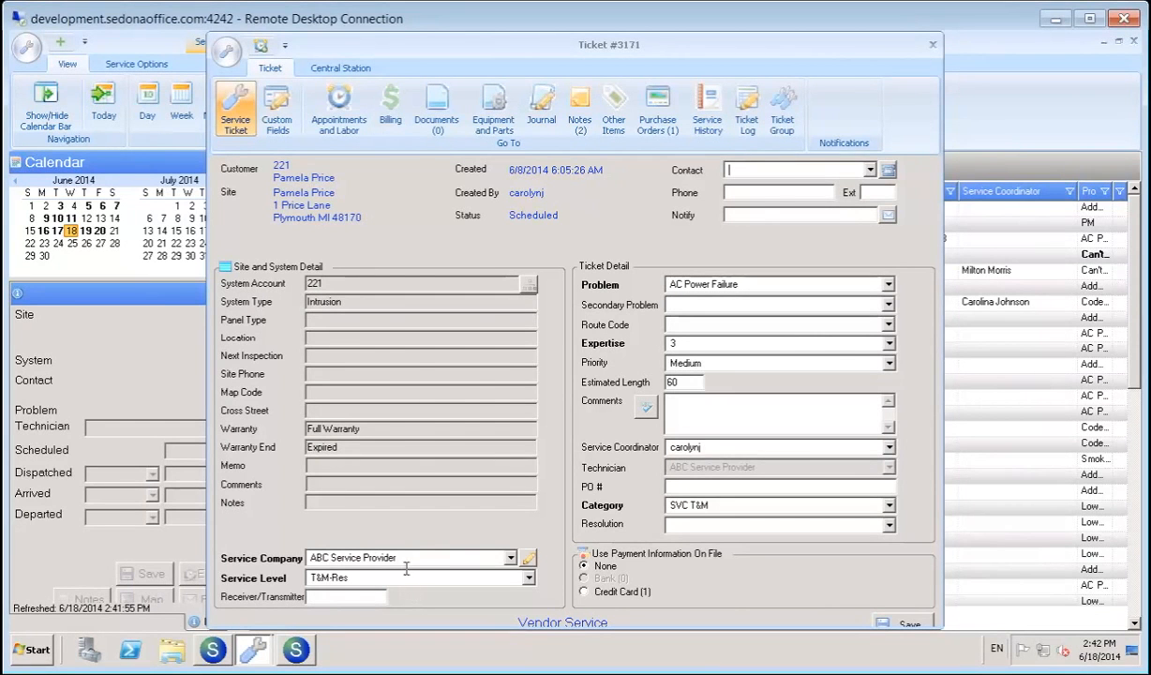
In the ticket's notes, insert the predefined "Smoke detector repair" instructions and save them as a new note.
{"action": "mouse_move", "coordinate": [405, 567]}
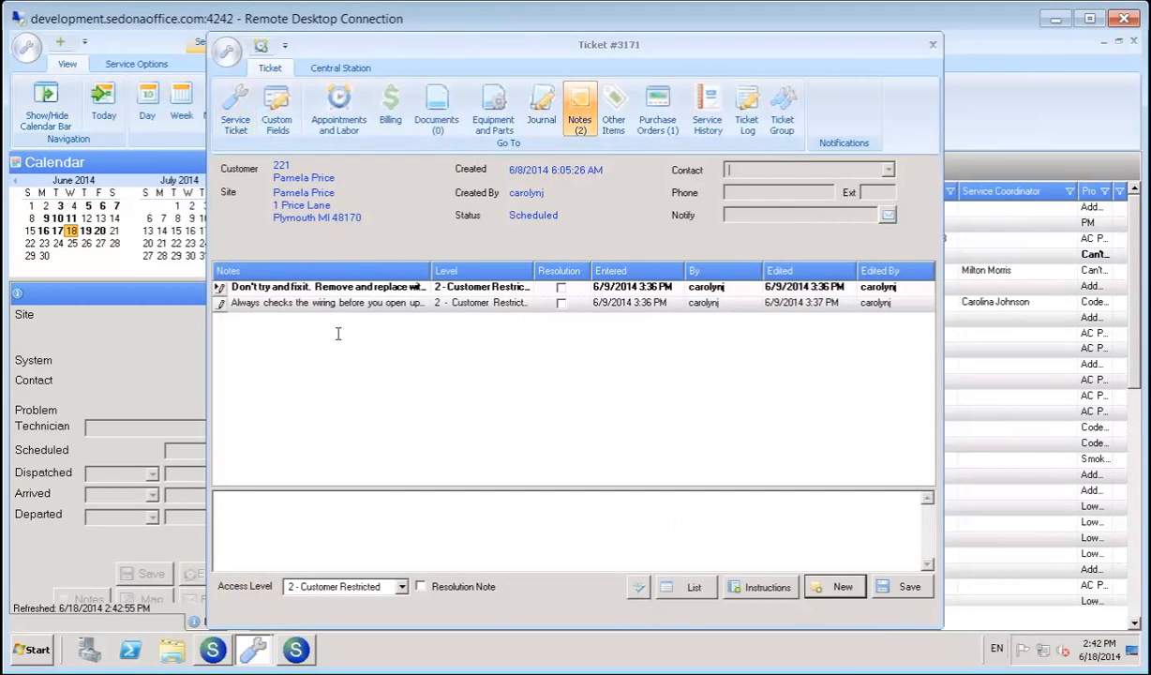
{"action": "left_click", "coordinate": [763, 598]}
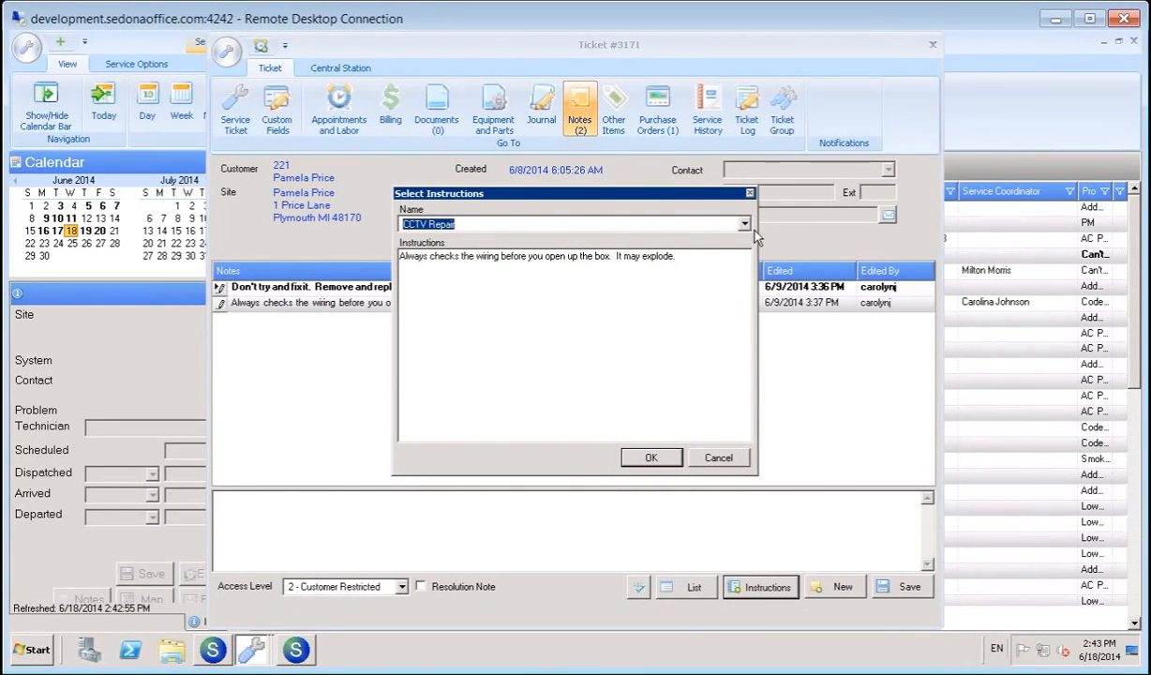
{"action": "left_click", "coordinate": [745, 225]}
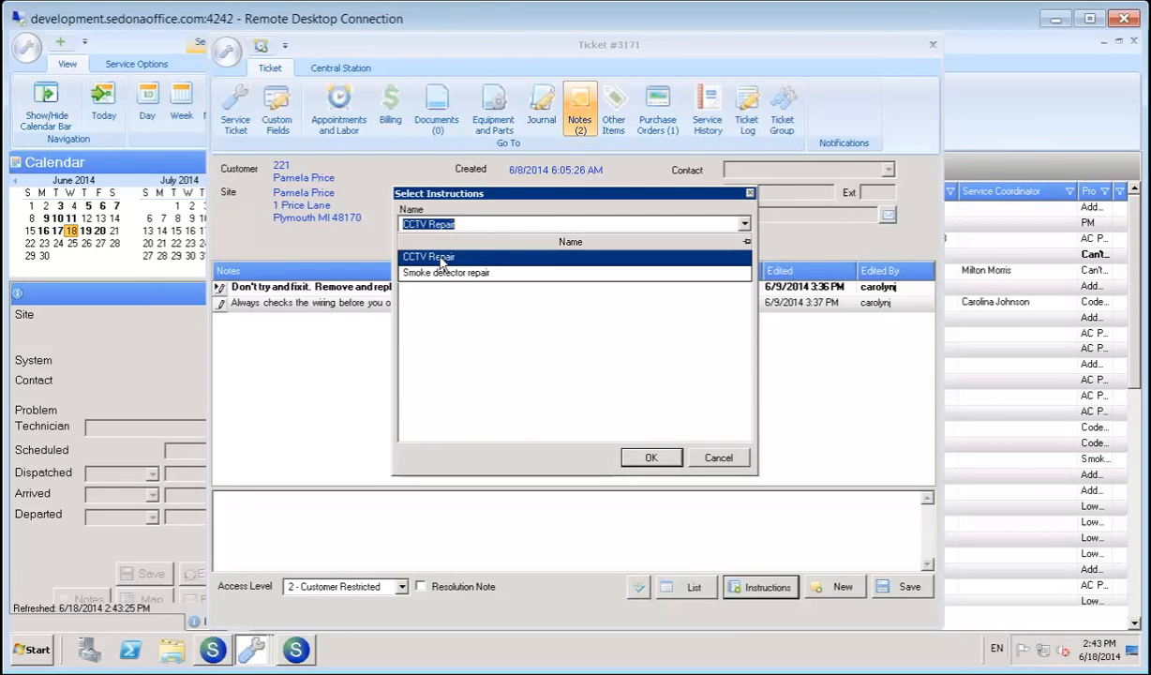
{"action": "left_click", "coordinate": [469, 224]}
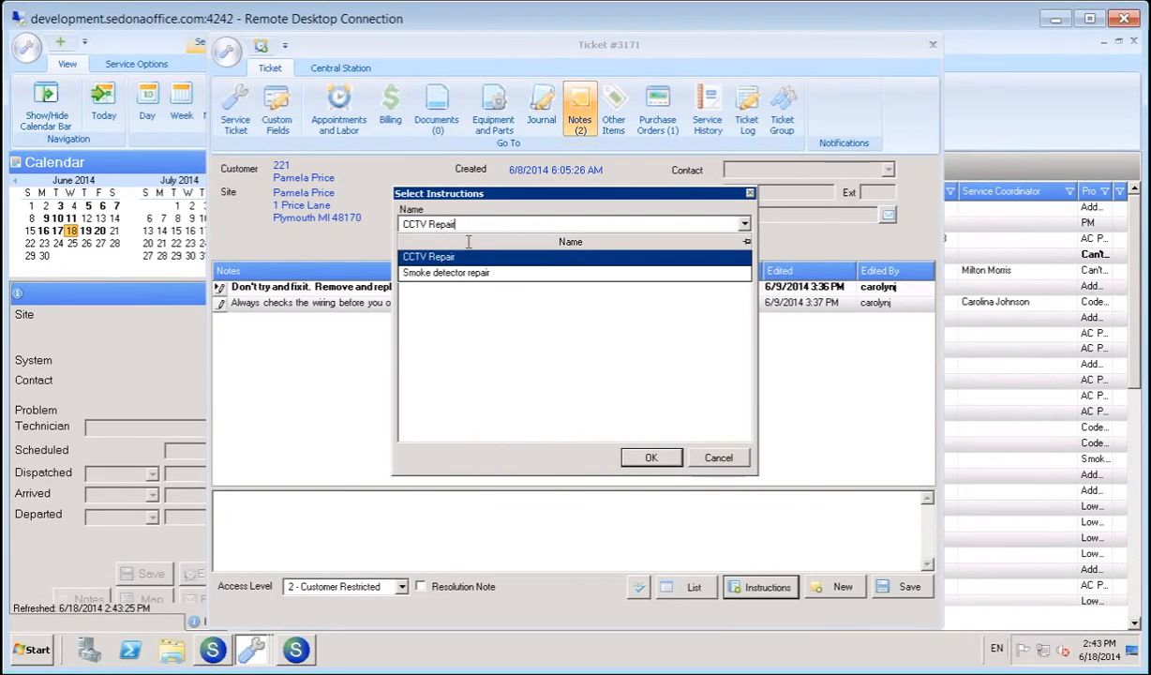
{"action": "left_click", "coordinate": [471, 316]}
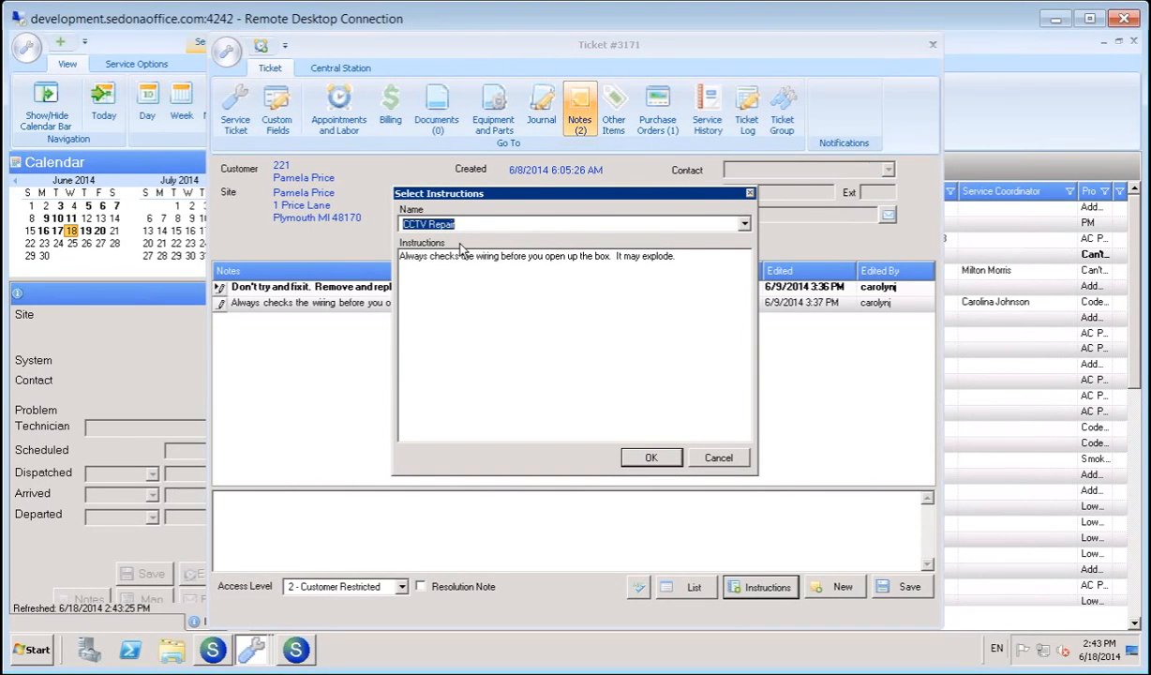
{"action": "left_click", "coordinate": [714, 223]}
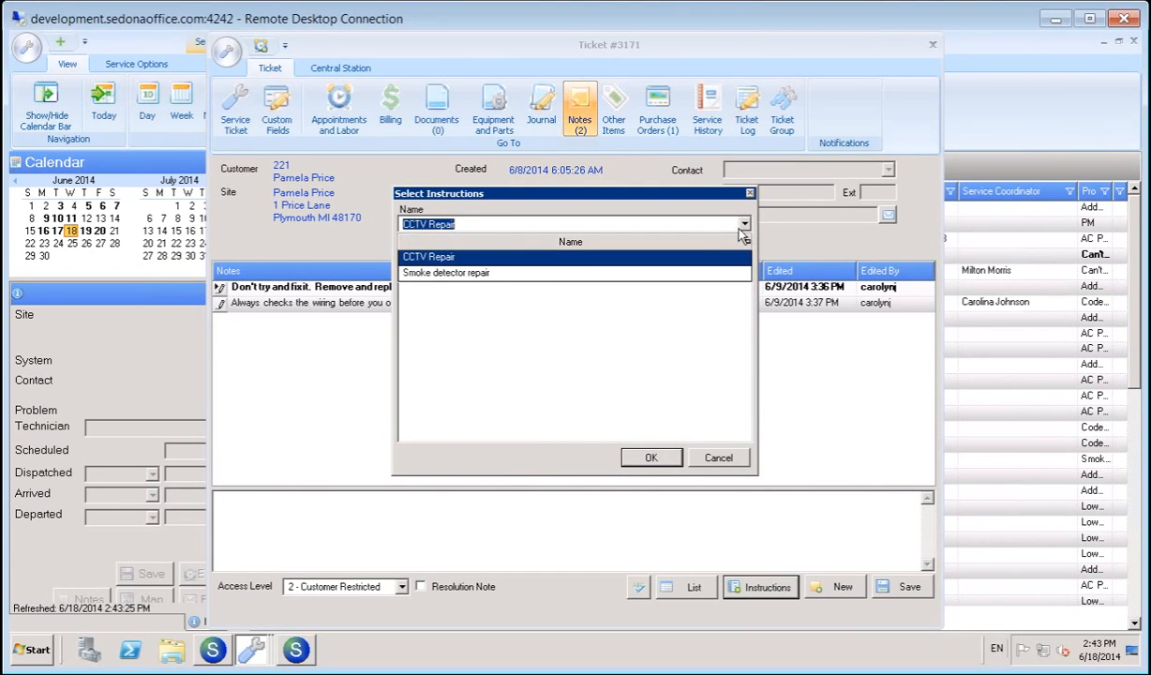
{"action": "left_click", "coordinate": [476, 267]}
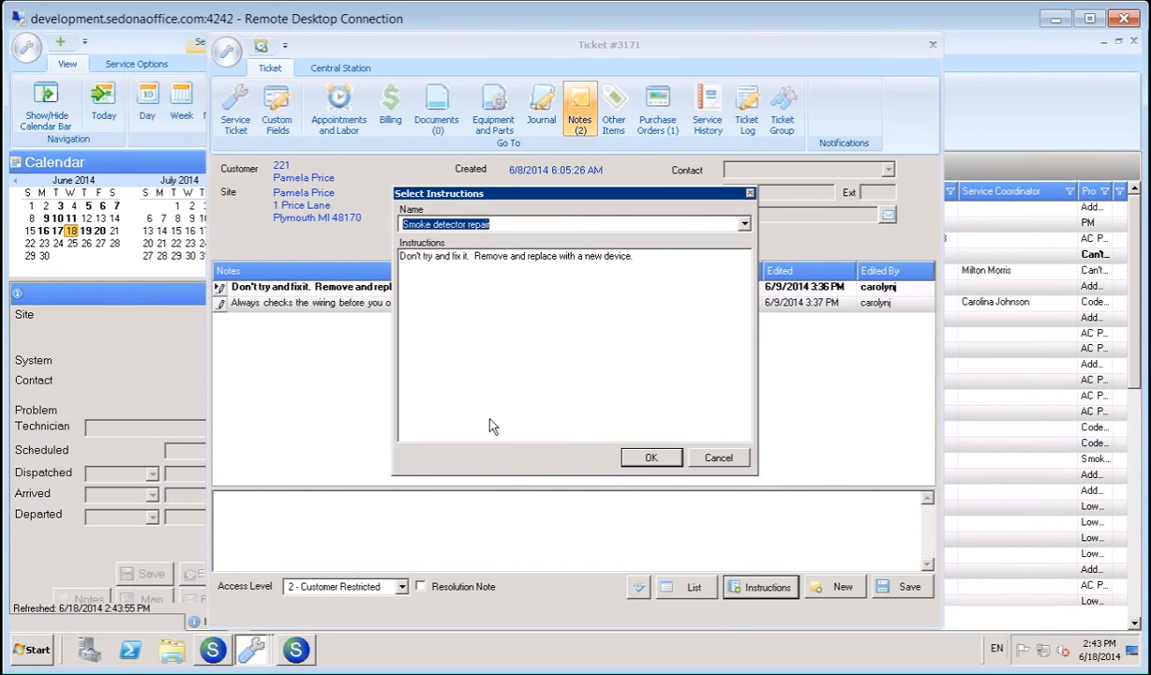
{"action": "left_click", "coordinate": [653, 458]}
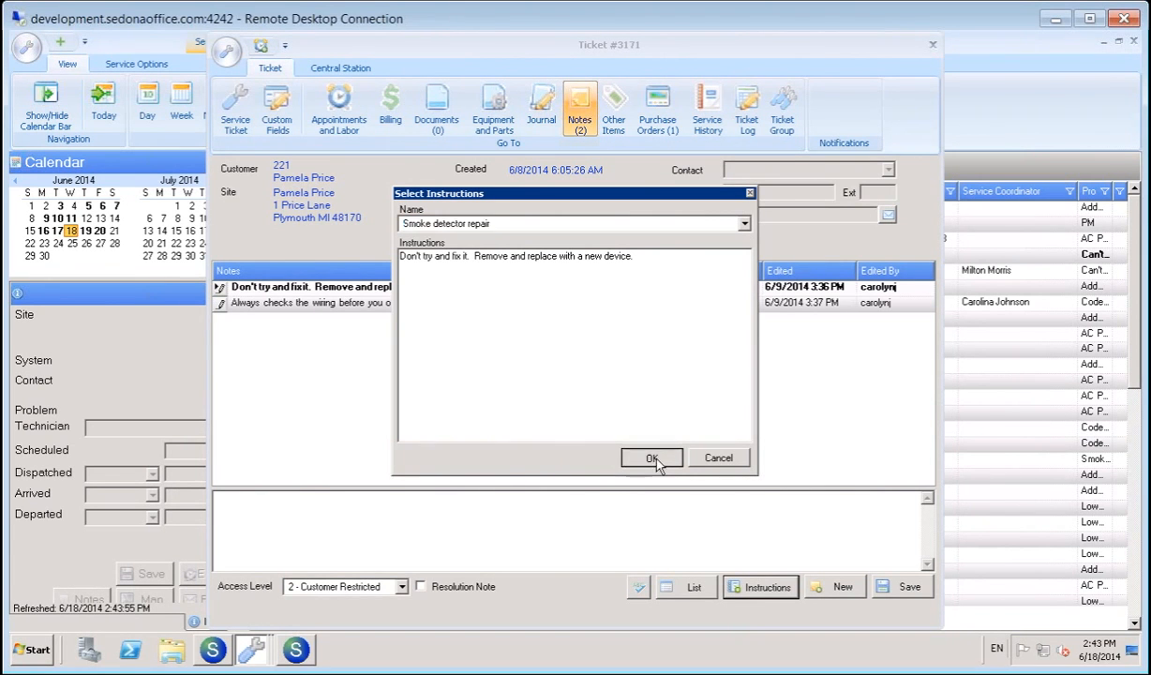
{"action": "left_click", "coordinate": [895, 585]}
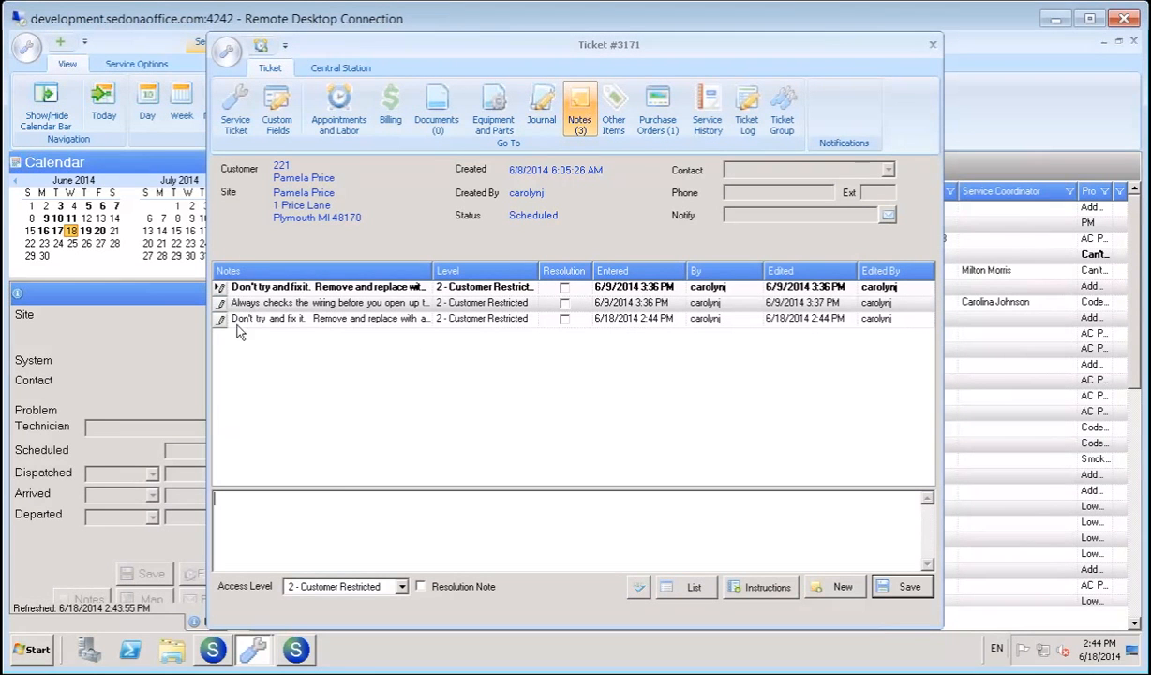
Switch to Sedona Setup and examine the name and note text of the "CCTV Repair" instruction note.
{"action": "left_click", "coordinate": [295, 650]}
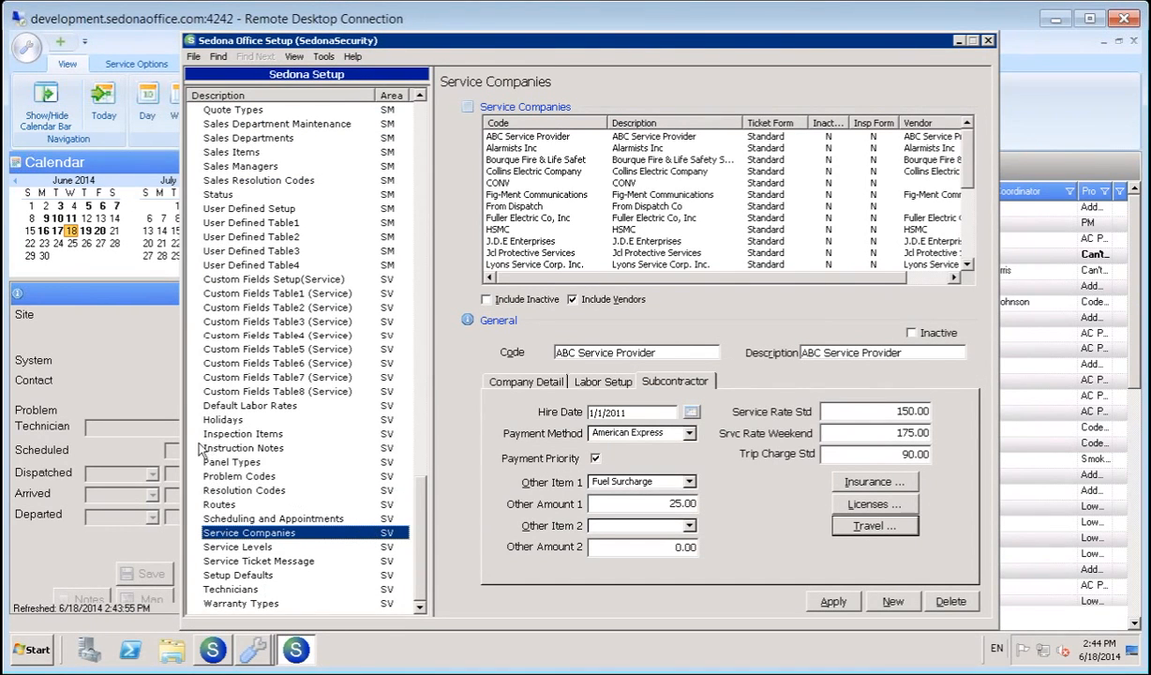
{"action": "left_click", "coordinate": [250, 450]}
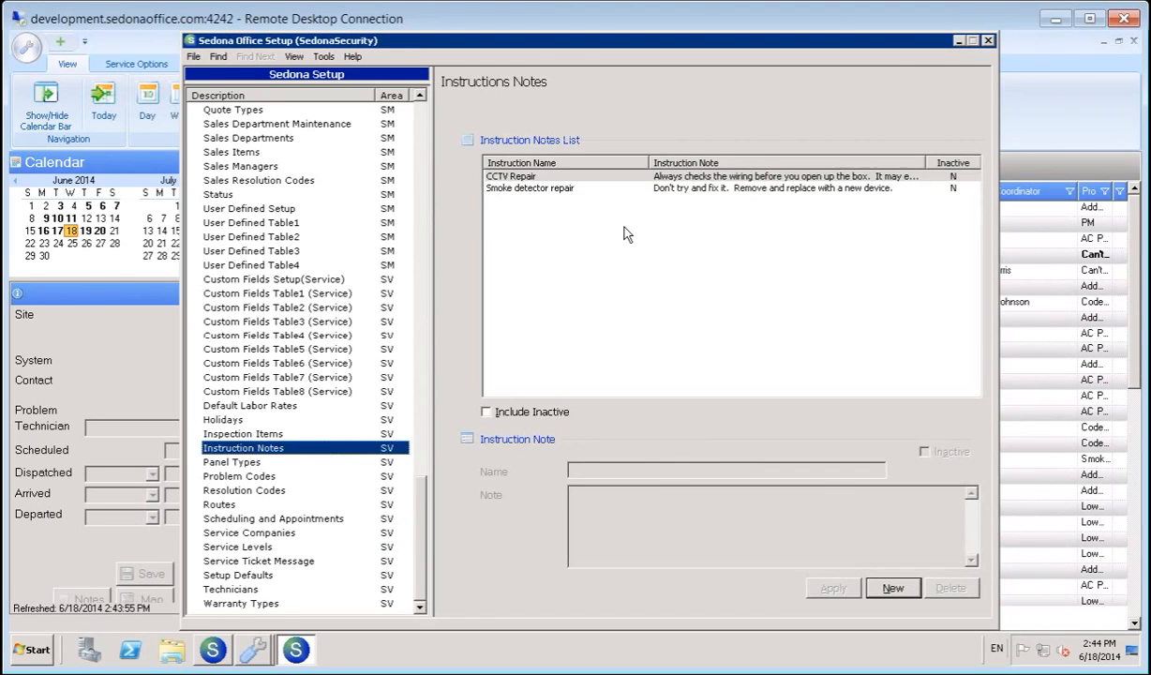
{"action": "left_click", "coordinate": [591, 176]}
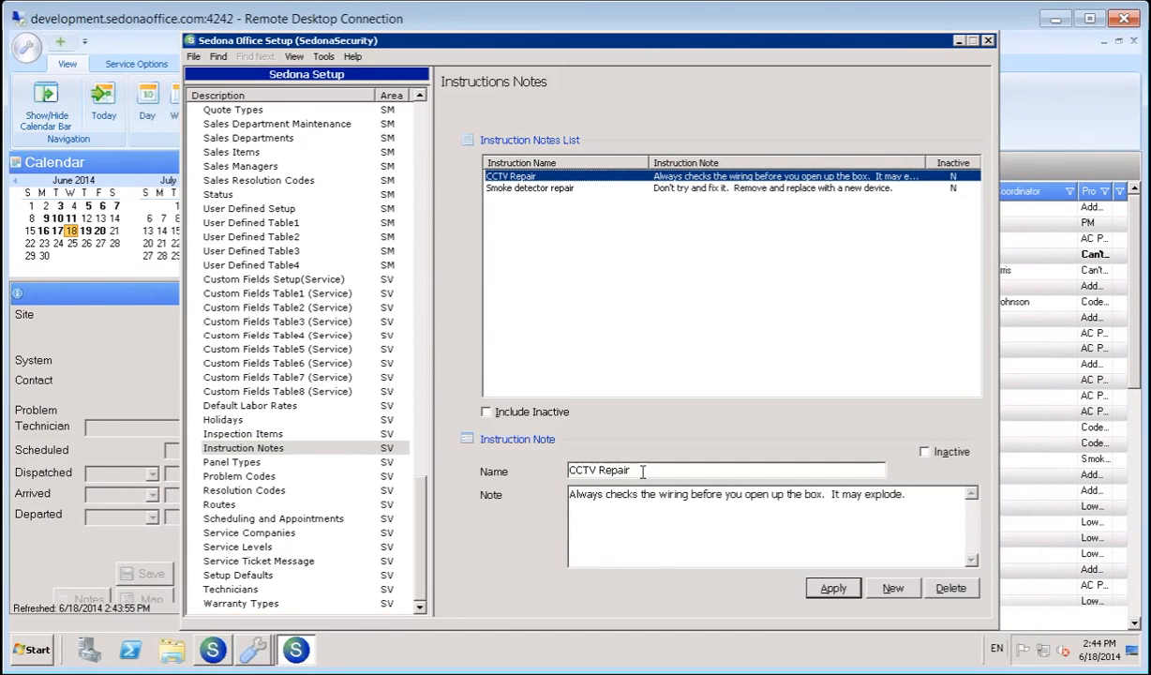
{"action": "left_click", "coordinate": [617, 522]}
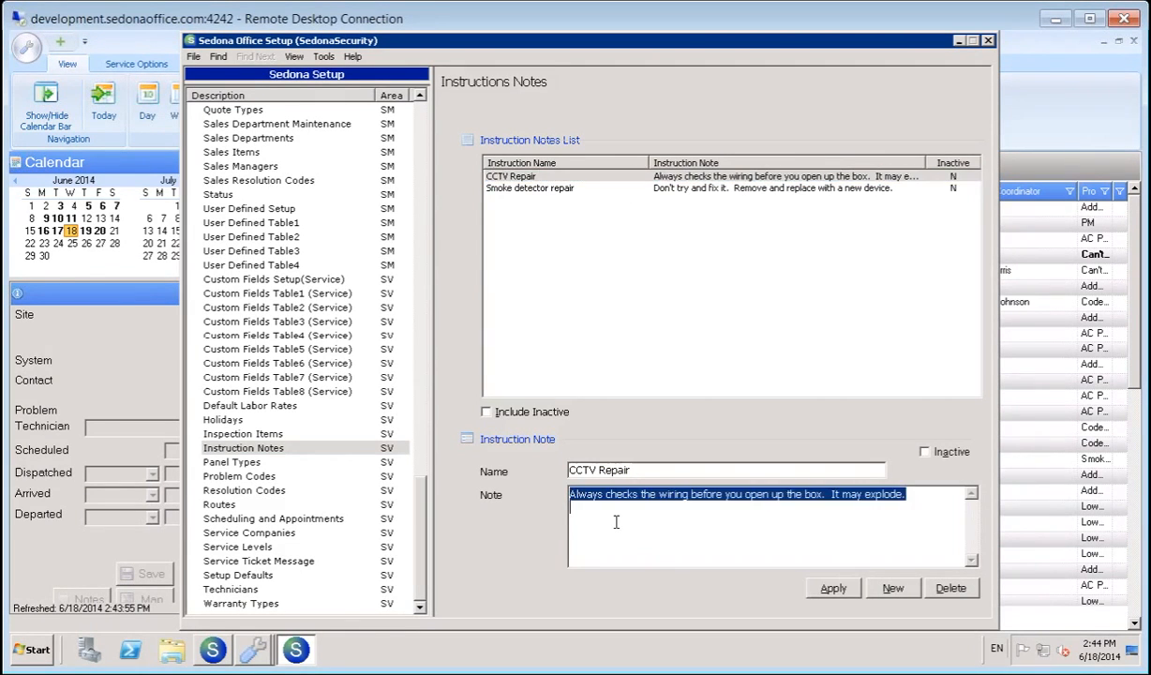
{"action": "left_click", "coordinate": [616, 522]}
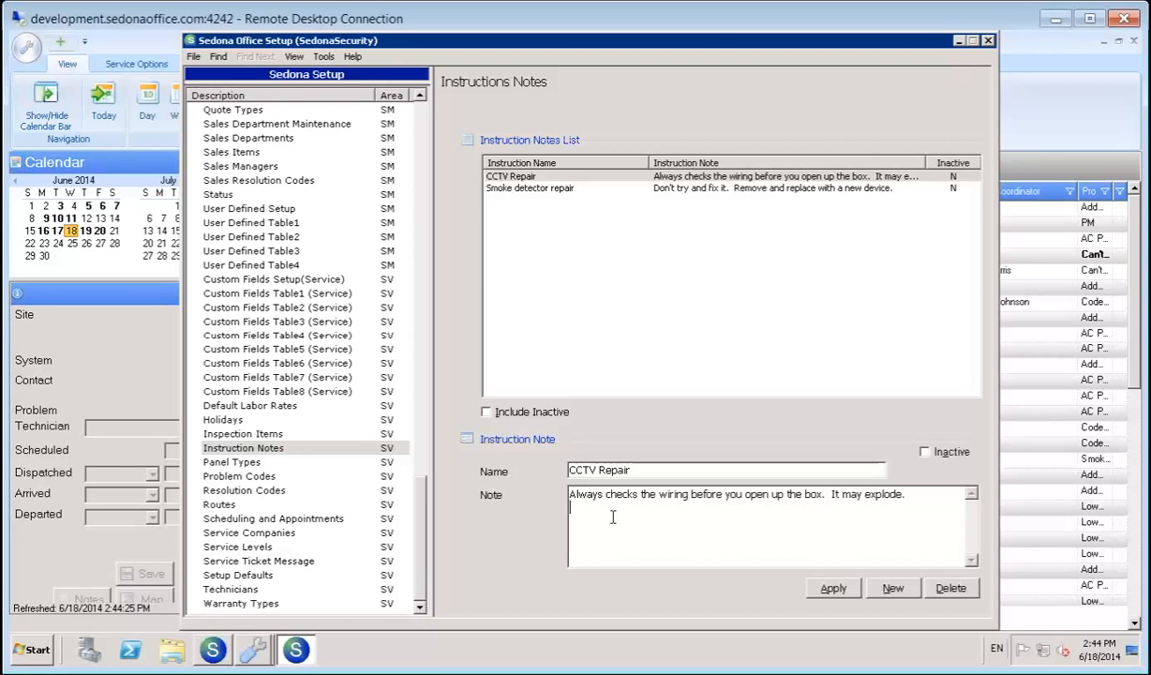
{"action": "left_click", "coordinate": [572, 471]}
{"action": "left_click", "coordinate": [571, 471]}
Open the User Groups setup and display the Administrator group's application access.
{"action": "left_click_drag", "start_coordinate": [419, 486], "coordinate": [411, 356]}
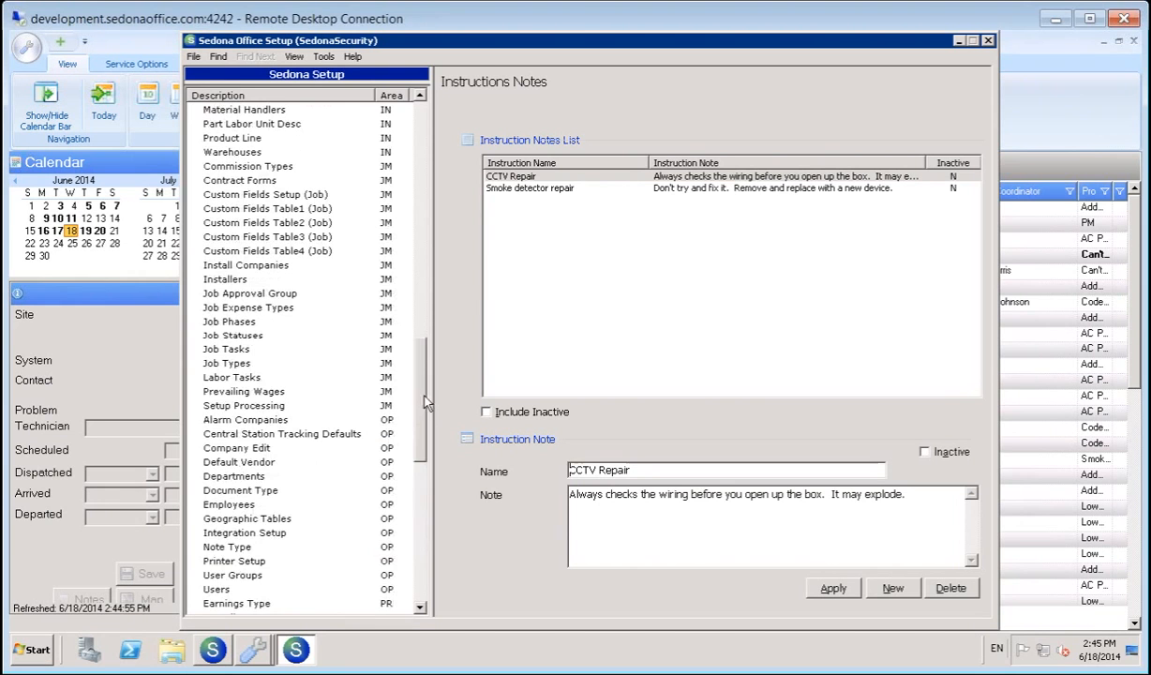
{"action": "left_click", "coordinate": [420, 608]}
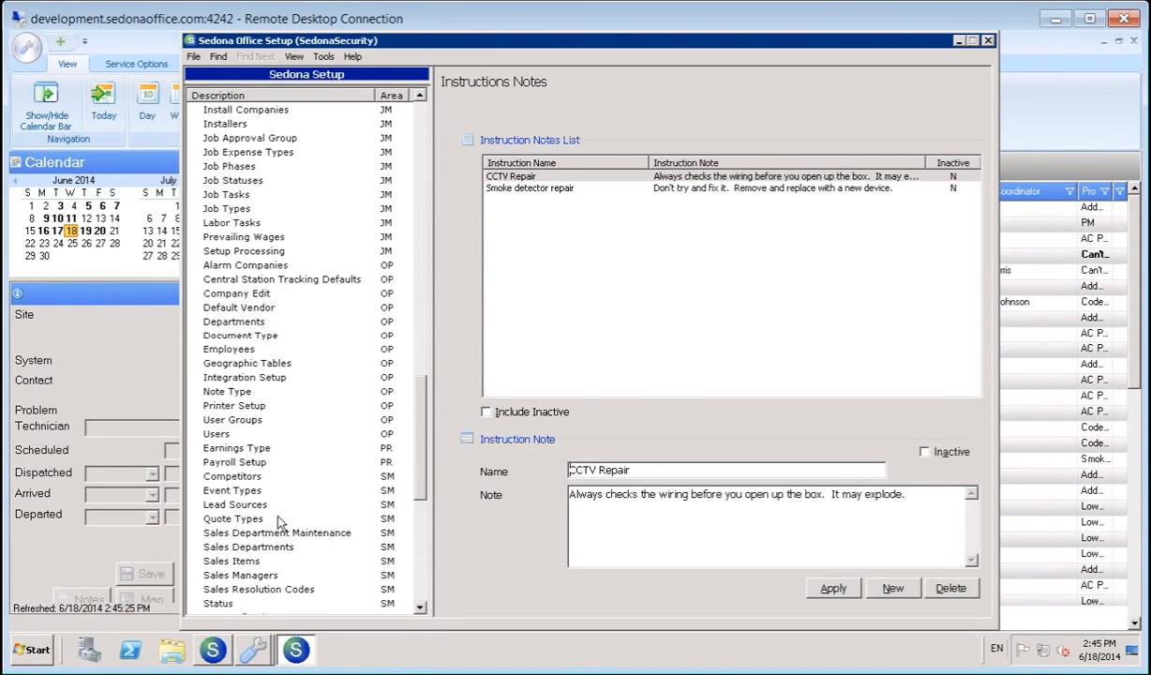
{"action": "left_click", "coordinate": [235, 418]}
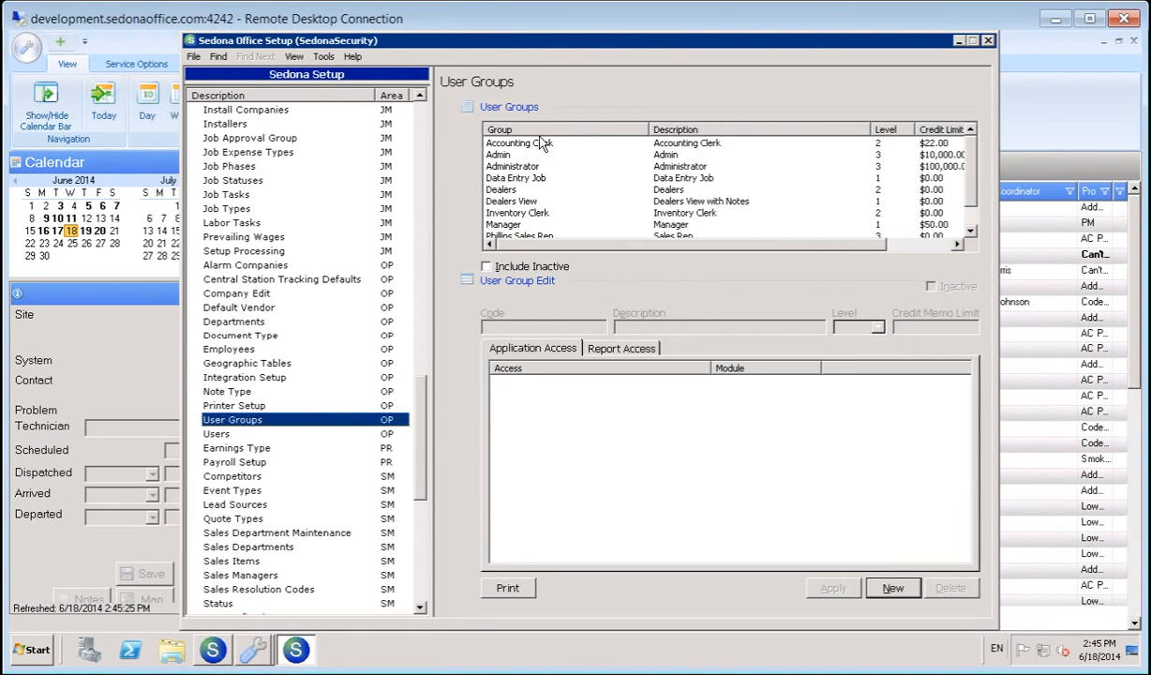
{"action": "left_click", "coordinate": [515, 167]}
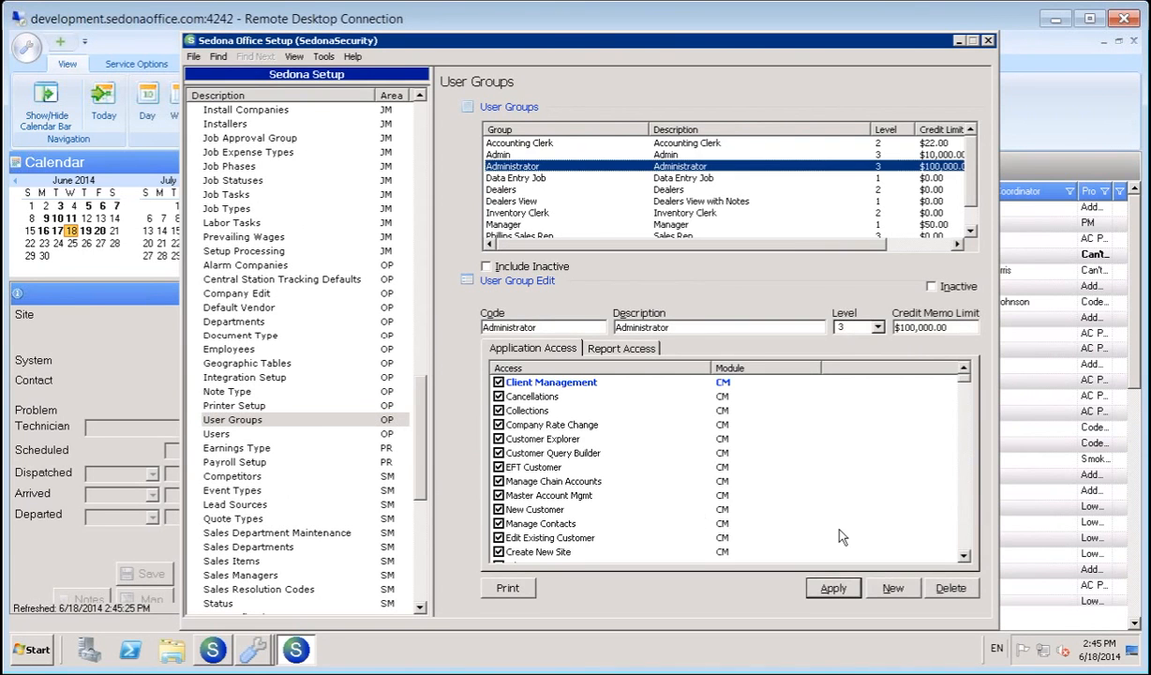
Examine the Administrator group's application access list down to the Service module permissions.
{"action": "left_click", "coordinate": [965, 533]}
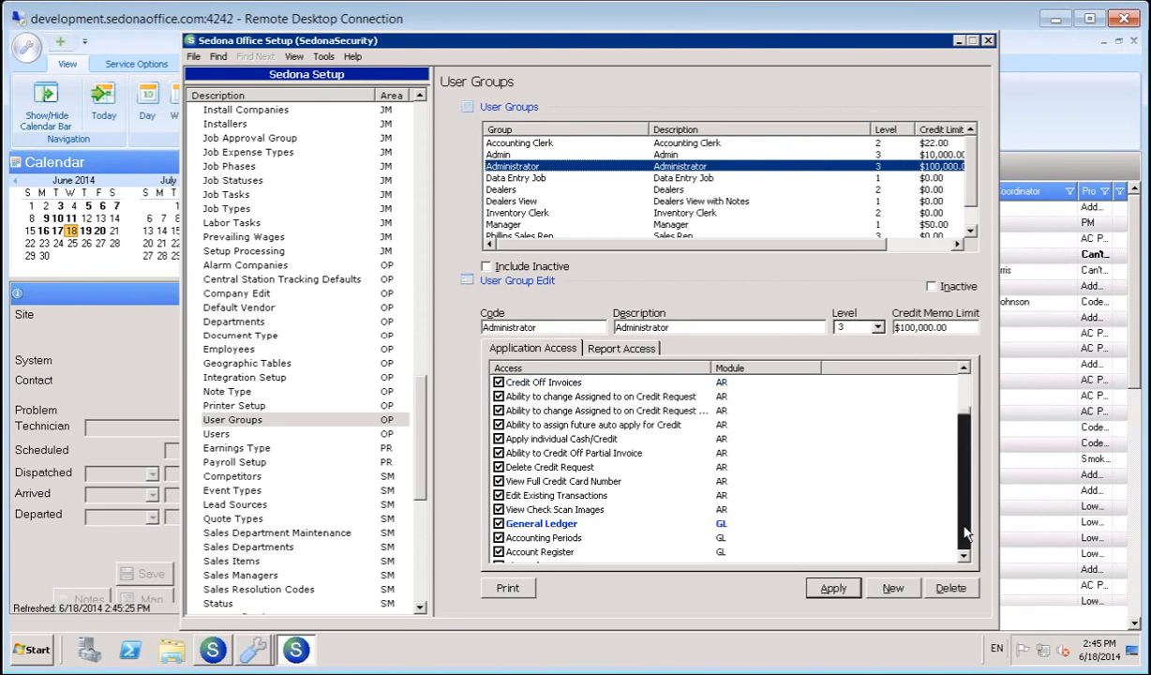
{"action": "left_click", "coordinate": [965, 533]}
{"action": "left_click", "coordinate": [965, 532]}
{"action": "left_click", "coordinate": [965, 533]}
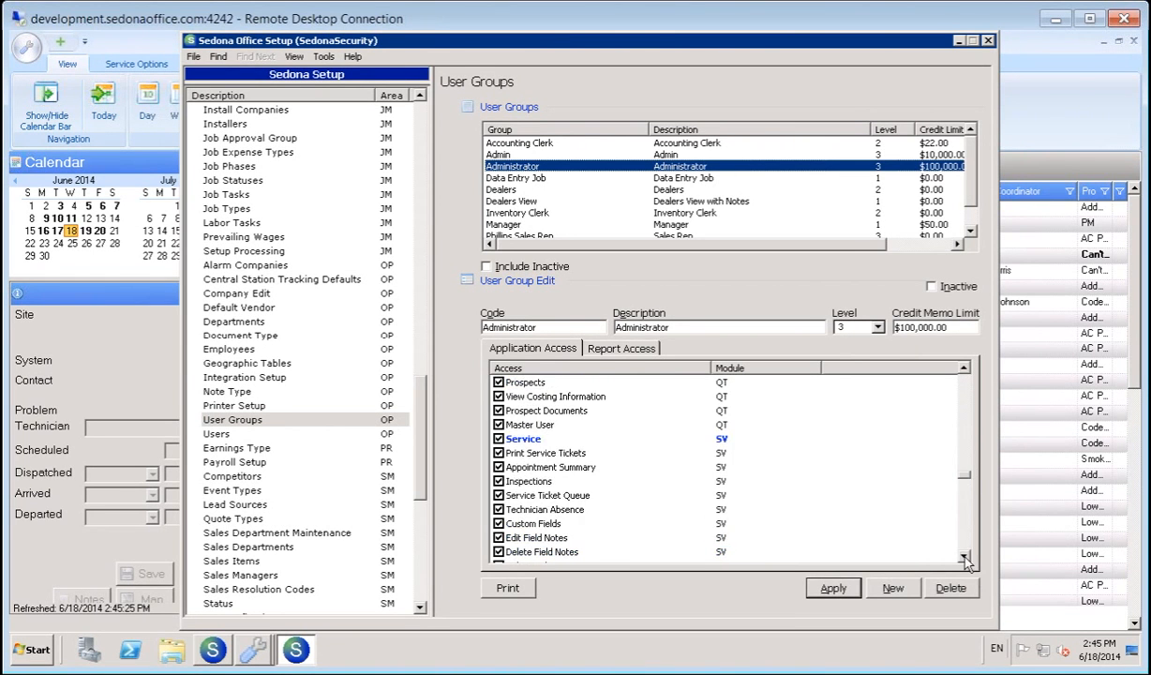
{"action": "left_click", "coordinate": [965, 557]}
{"action": "left_click", "coordinate": [965, 558]}
{"action": "left_click", "coordinate": [965, 558]}
{"action": "left_click", "coordinate": [966, 558]}
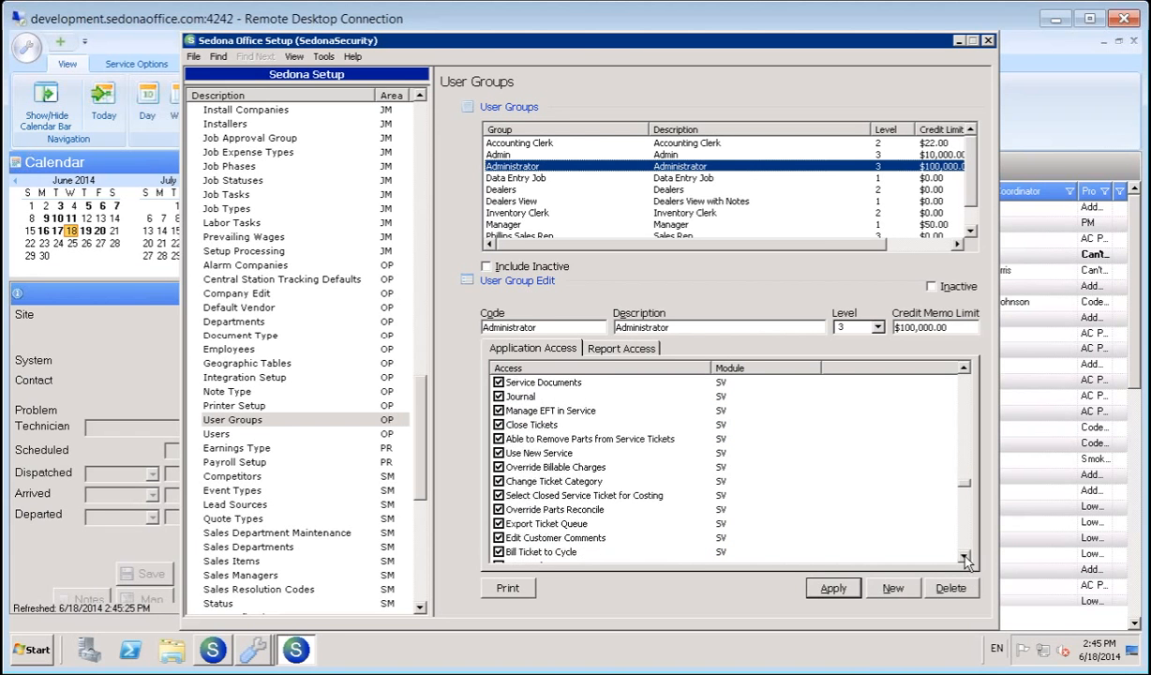
{"action": "left_click", "coordinate": [965, 558]}
{"action": "left_click", "coordinate": [965, 558]}
{"action": "left_click", "coordinate": [965, 558]}
{"action": "left_click", "coordinate": [965, 557]}
{"action": "left_click", "coordinate": [965, 557]}
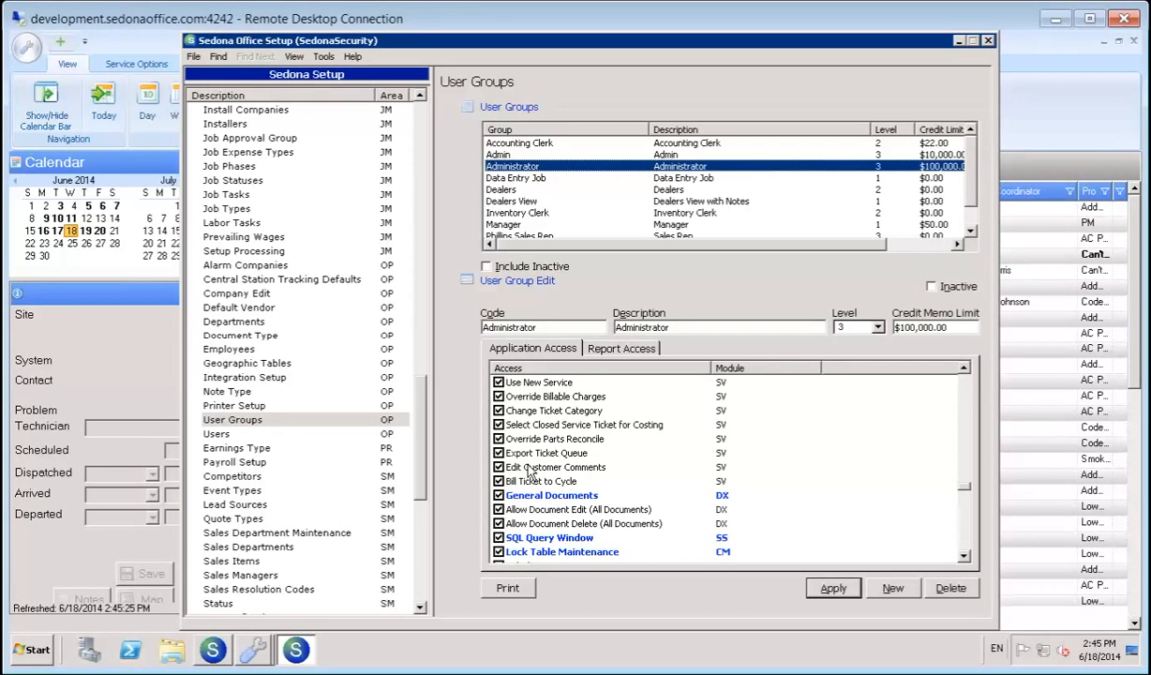
Turn the Administrator group's Edit Customer Comments and Bill Ticket to Cycle permissions off and back on.
{"action": "left_click", "coordinate": [499, 467]}
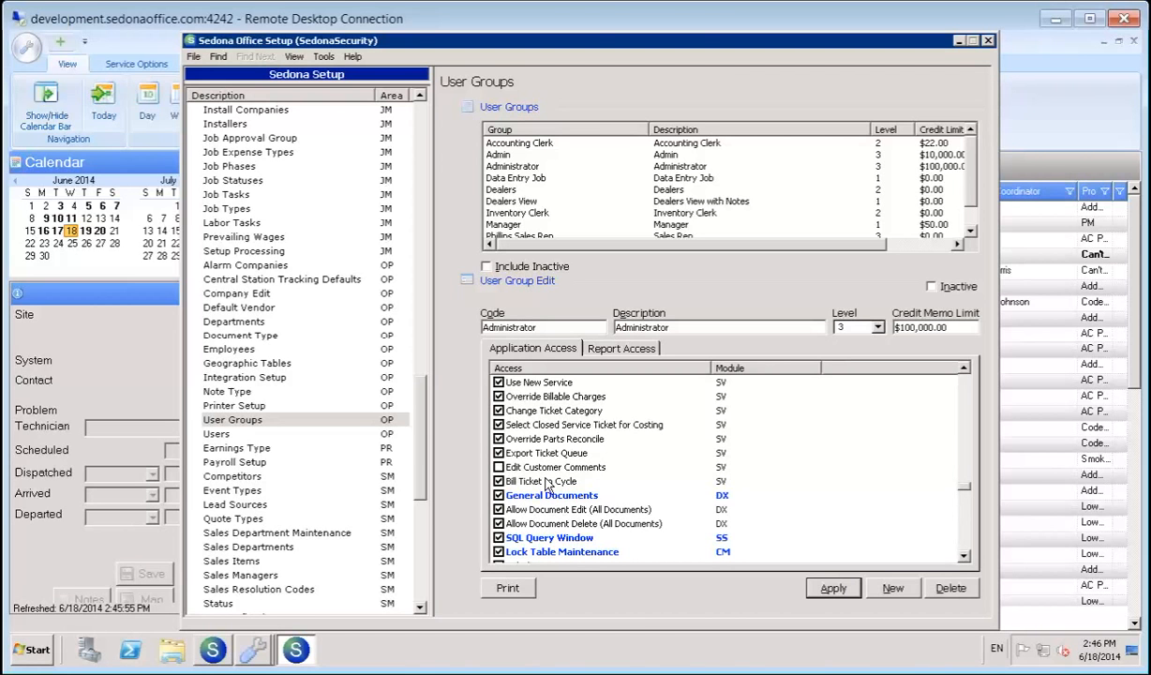
{"action": "left_click", "coordinate": [499, 467]}
{"action": "left_click", "coordinate": [499, 481]}
{"action": "left_click", "coordinate": [499, 480]}
Switch to SedonaSchedule, close ticket 3171 and display the service ticket queue's view and export options.
{"action": "left_click", "coordinate": [955, 42]}
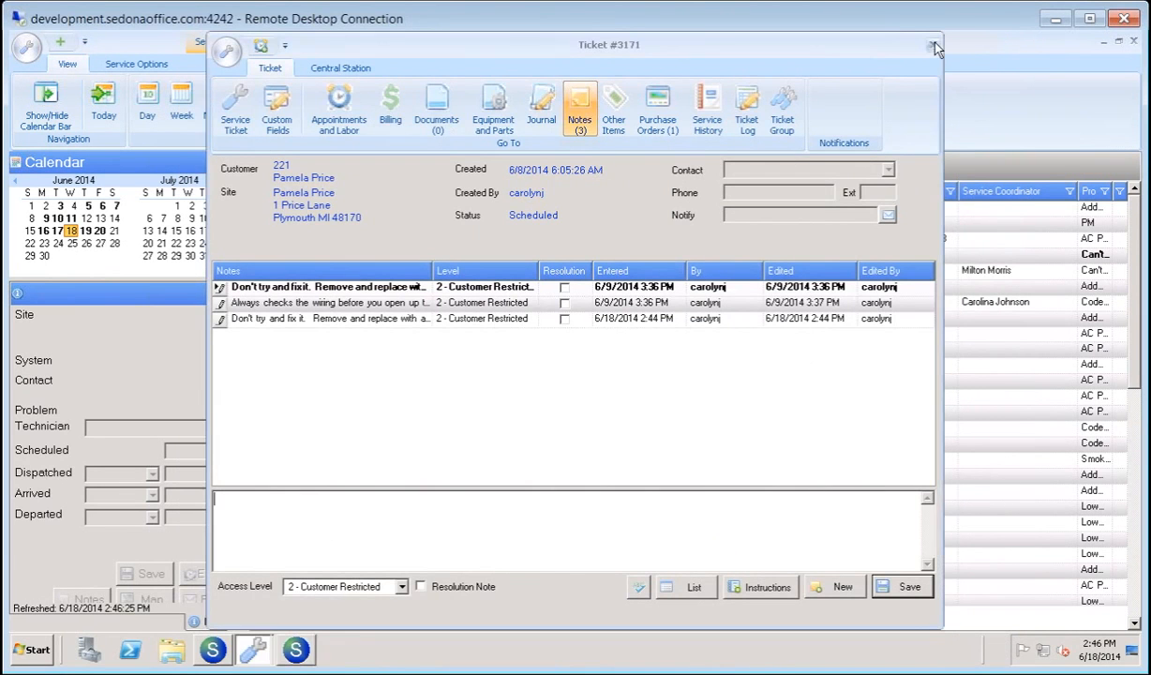
{"action": "left_click", "coordinate": [932, 44]}
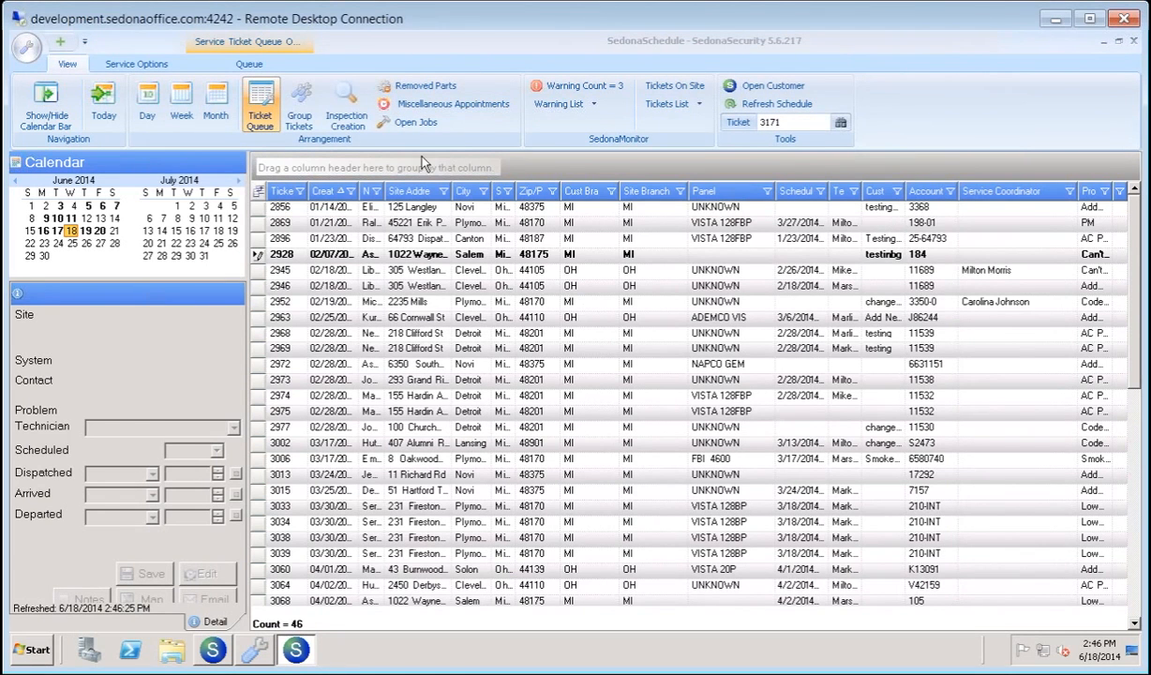
{"action": "left_click", "coordinate": [250, 63]}
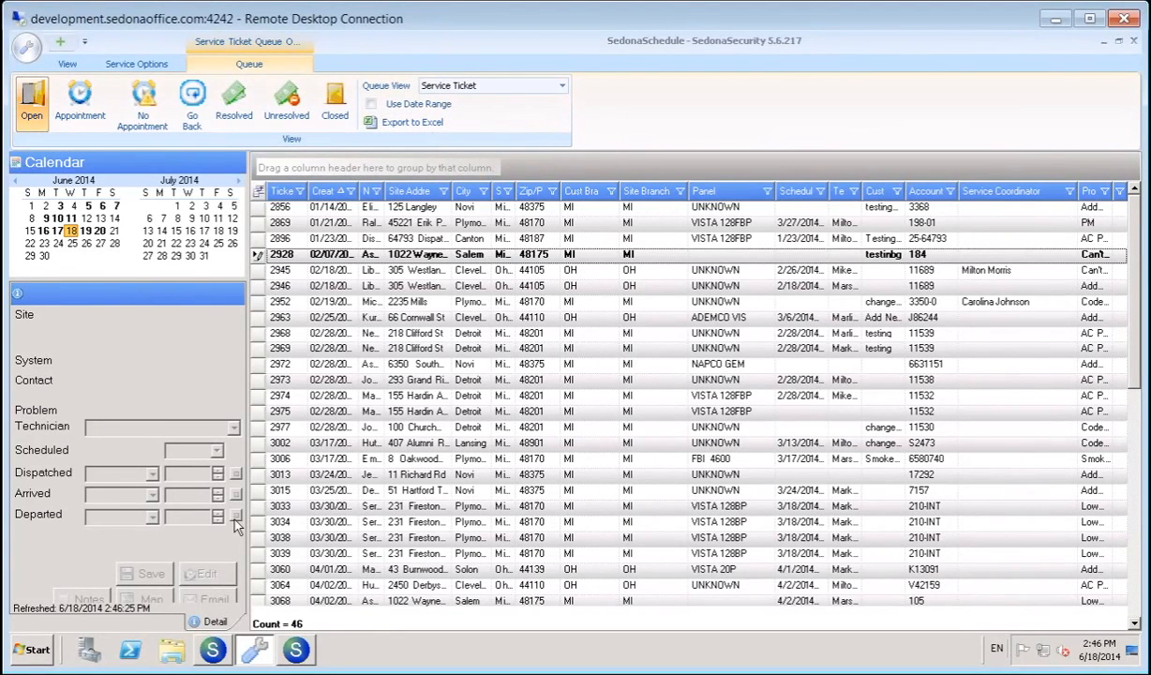
Switch back to Sedona Setup and examine the Administrator group's Export Ticket Queue permission.
{"action": "left_click", "coordinate": [296, 651]}
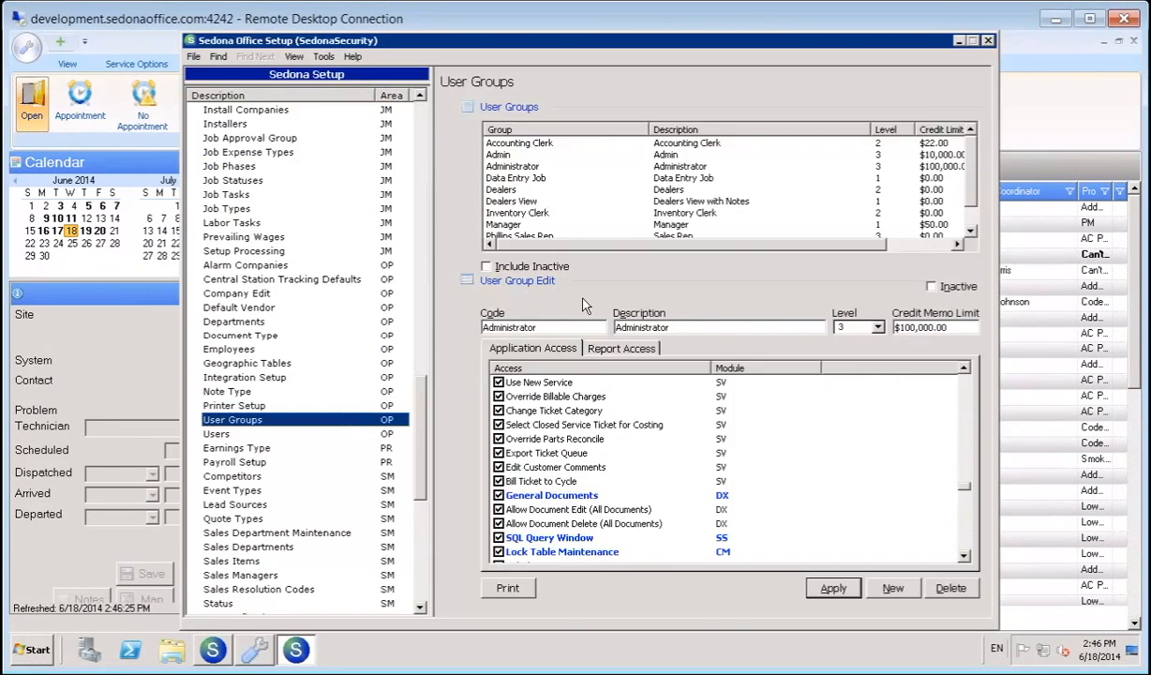
{"action": "left_click", "coordinate": [499, 454]}
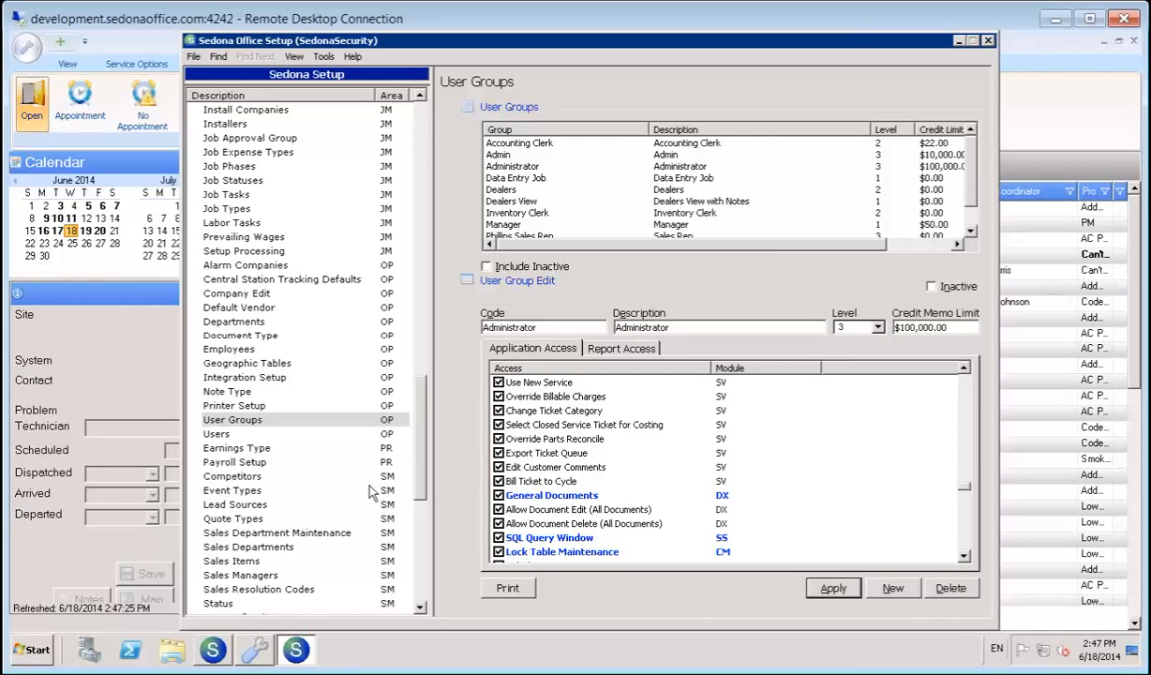
Open the service Setup Defaults and review the Note Access Level choices, keeping 2 - Customer Restricted.
{"action": "left_click_drag", "start_coordinate": [419, 482], "coordinate": [419, 610]}
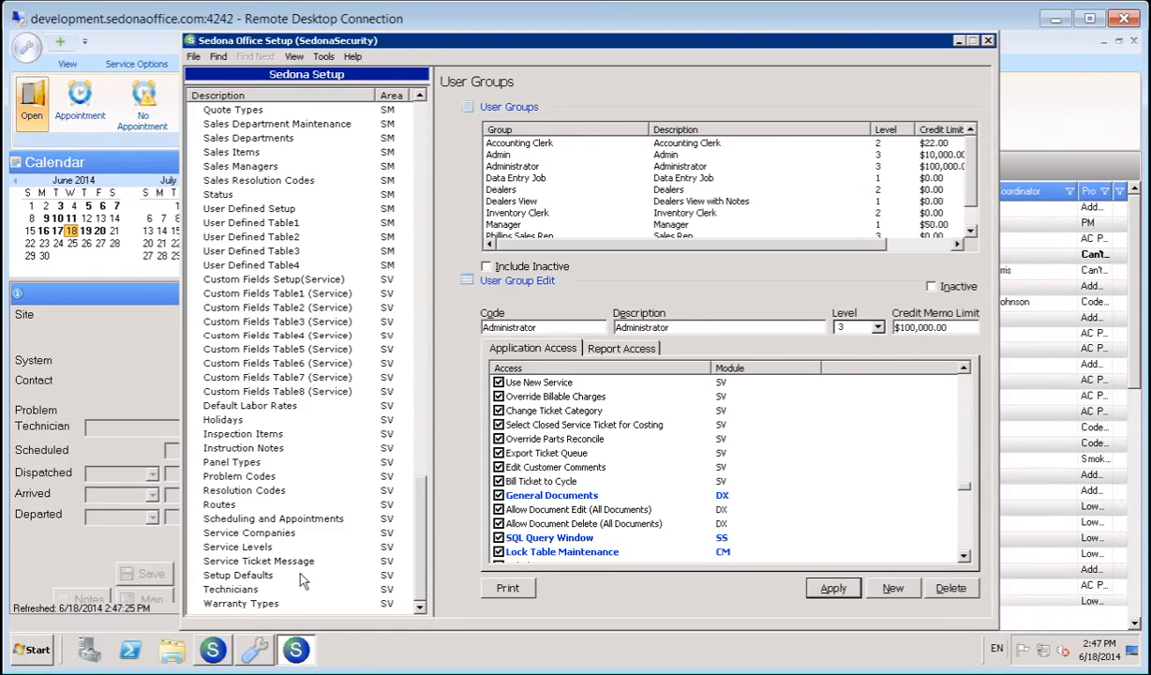
{"action": "left_click", "coordinate": [237, 575]}
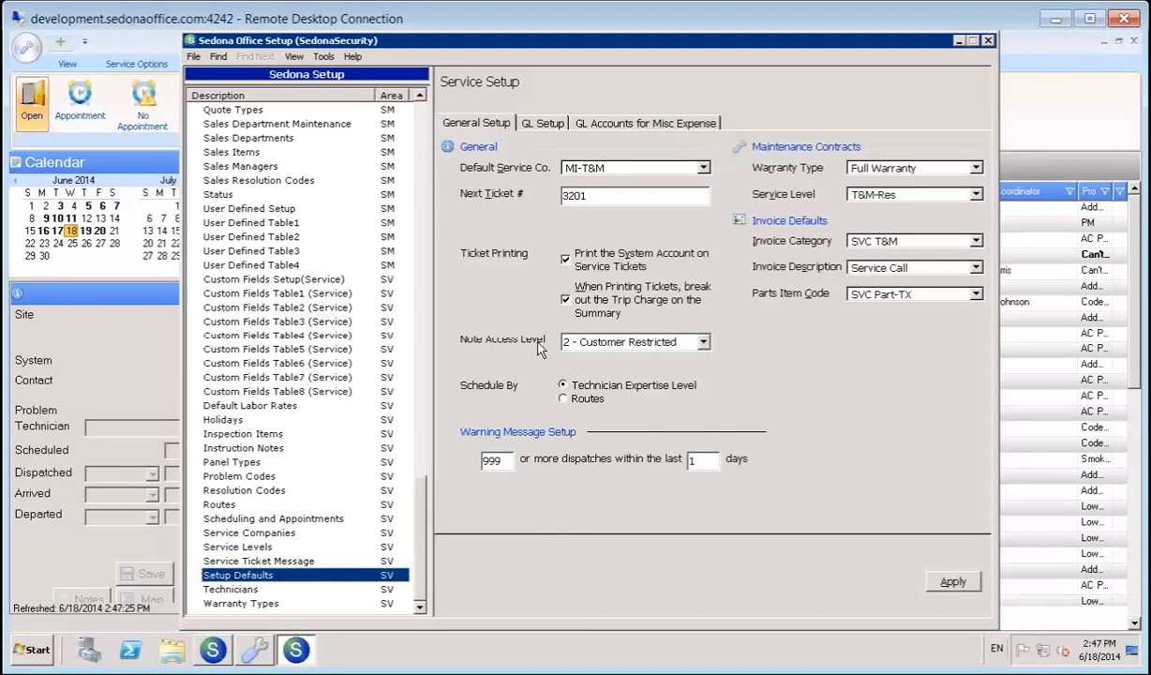
{"action": "left_click", "coordinate": [665, 343]}
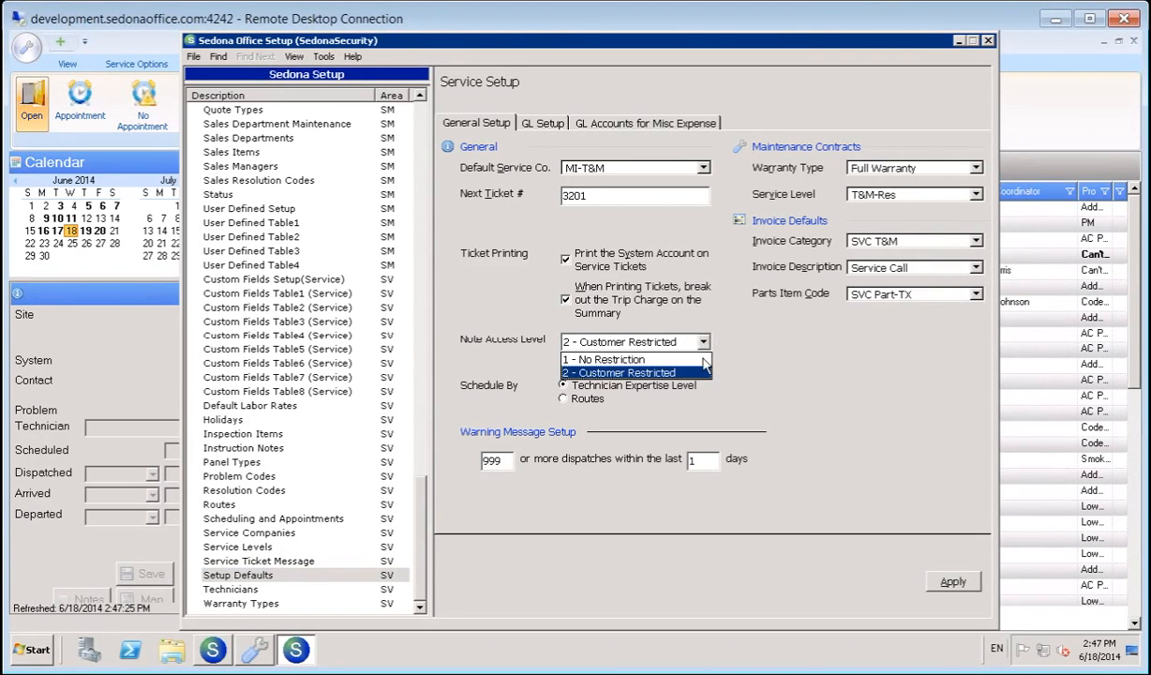
{"action": "left_click", "coordinate": [656, 372]}
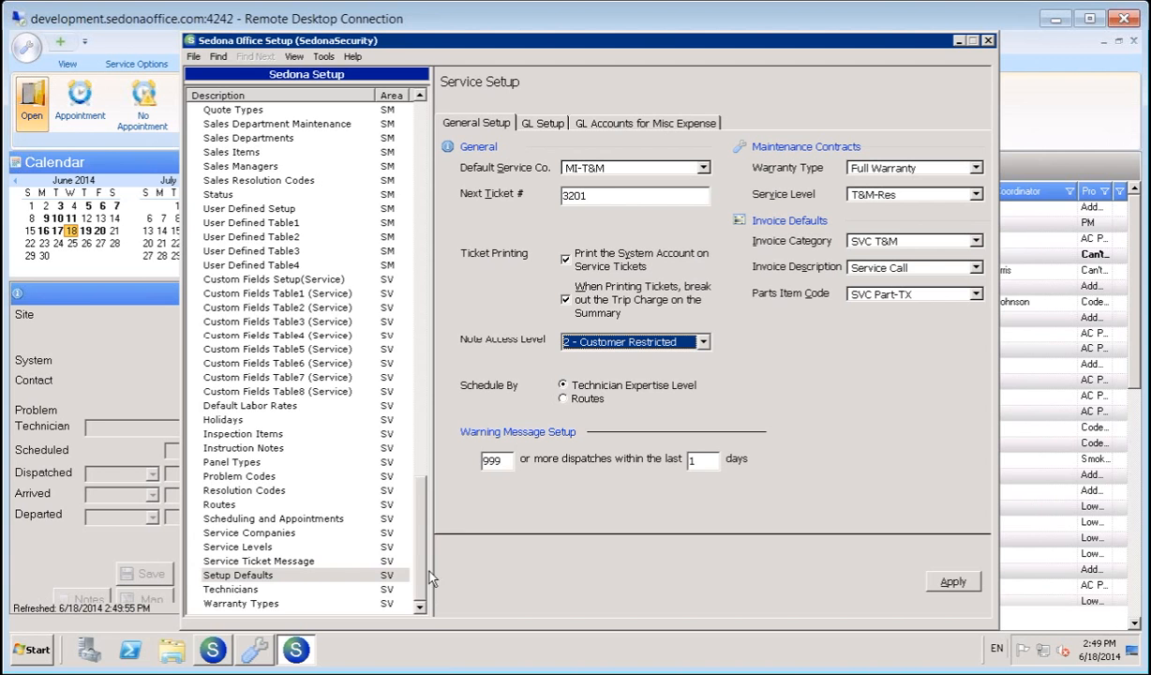
Open Inventory Setup, examine its default warehouse and accounts, and close Sedona Setup.
{"action": "scroll", "coordinate": [399, 484], "scroll_direction": "up", "scroll_amount": 8}
{"action": "scroll", "coordinate": [419, 436], "scroll_direction": "up", "scroll_amount": 9}
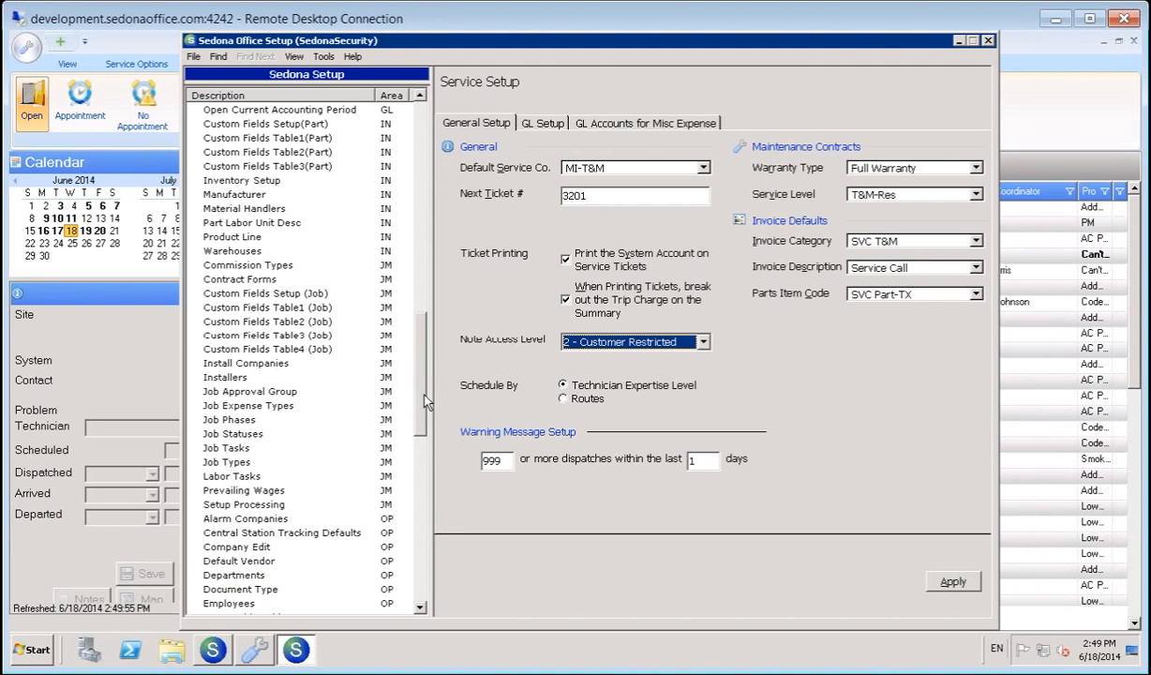
{"action": "left_click", "coordinate": [229, 237]}
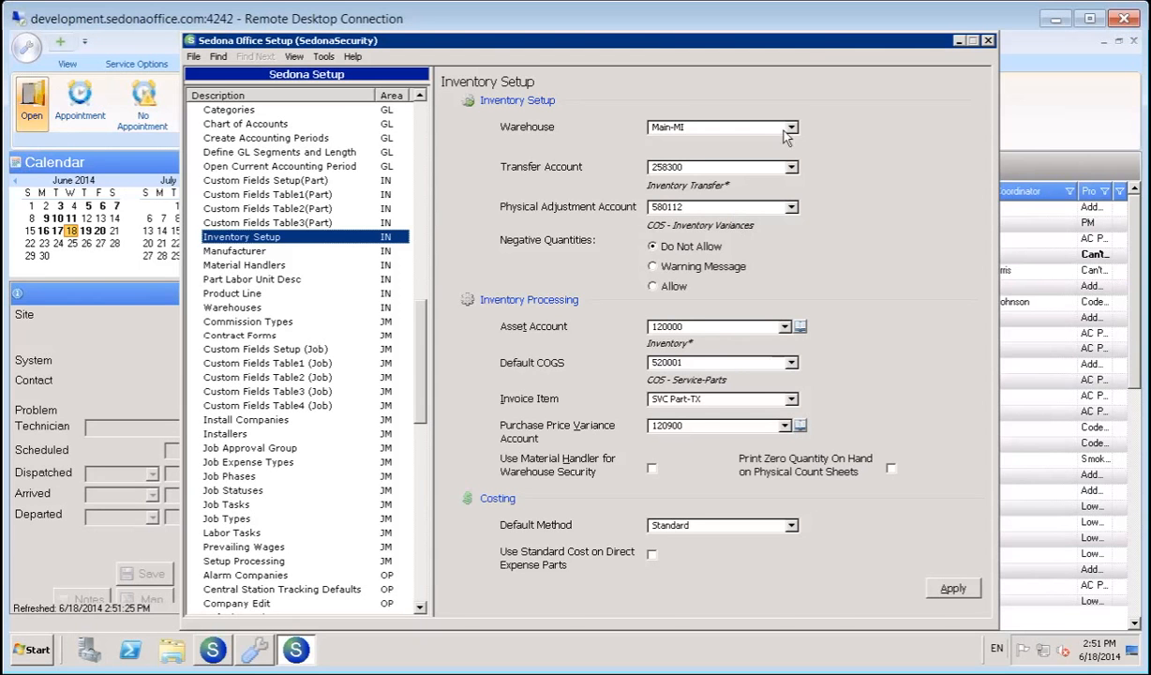
{"action": "left_click", "coordinate": [988, 42]}
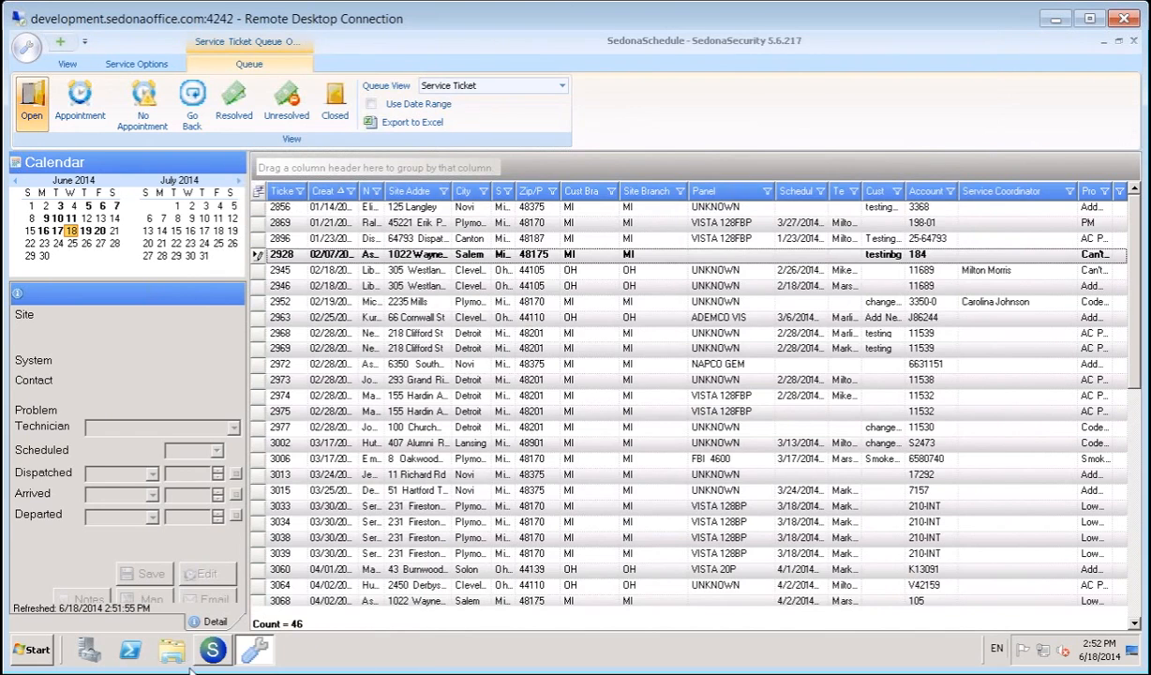
Switch to SedonaOffice and close both job 378 and the Open Job List.
{"action": "left_click", "coordinate": [213, 651]}
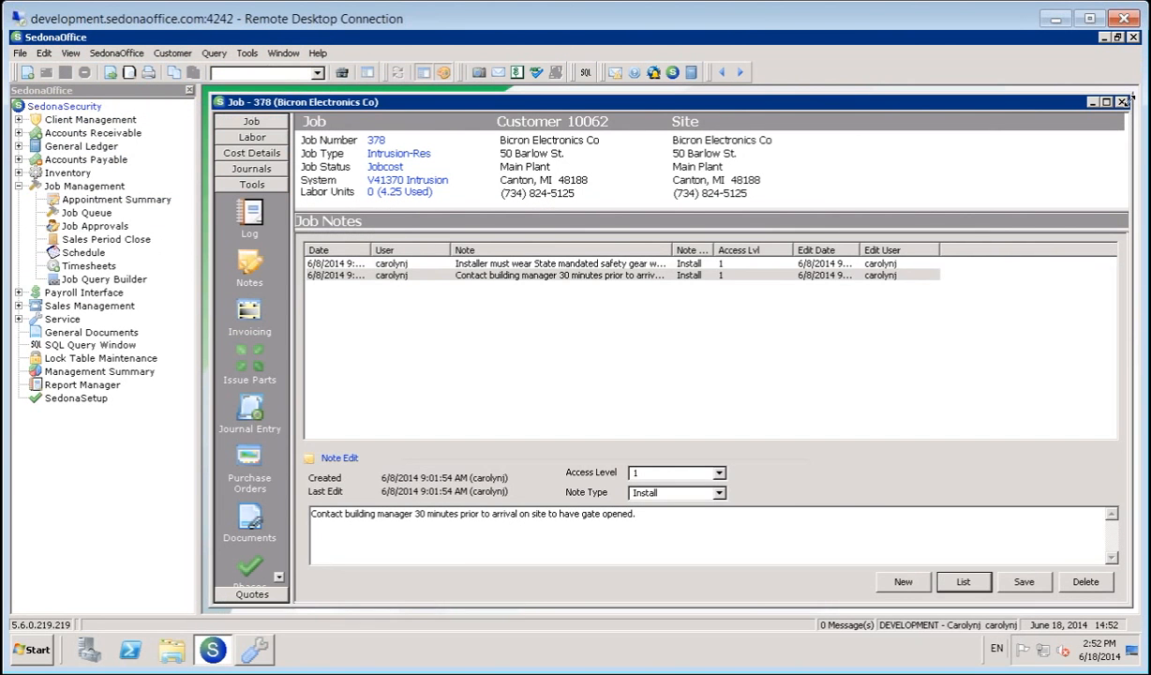
{"action": "left_click", "coordinate": [1122, 101]}
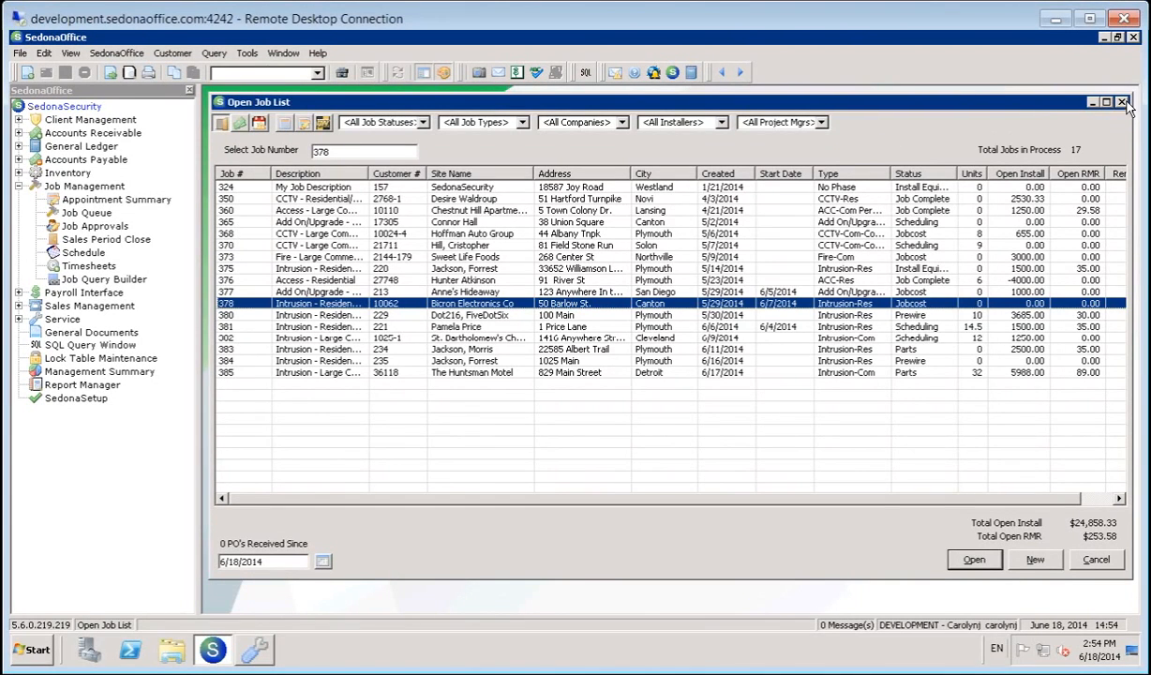
{"action": "key", "text": "Escape"}
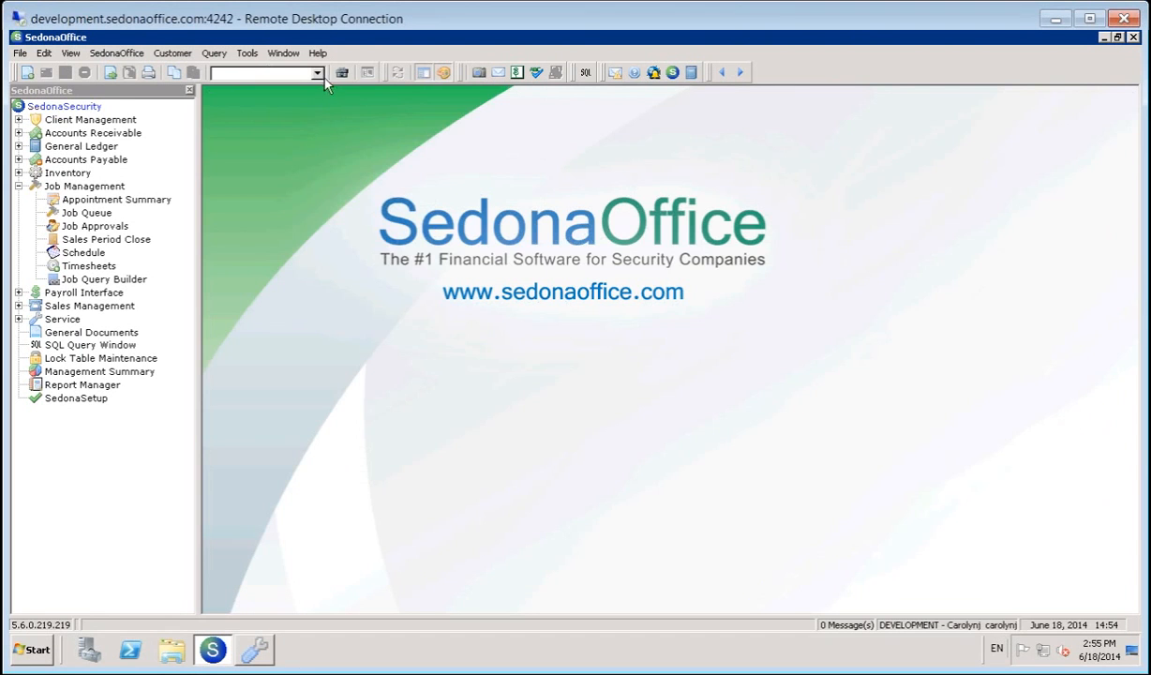
Open the Dexter Storage customer record and browse forward through the customer records to Torex.
{"action": "left_click", "coordinate": [317, 73]}
{"action": "left_click", "coordinate": [221, 170]}
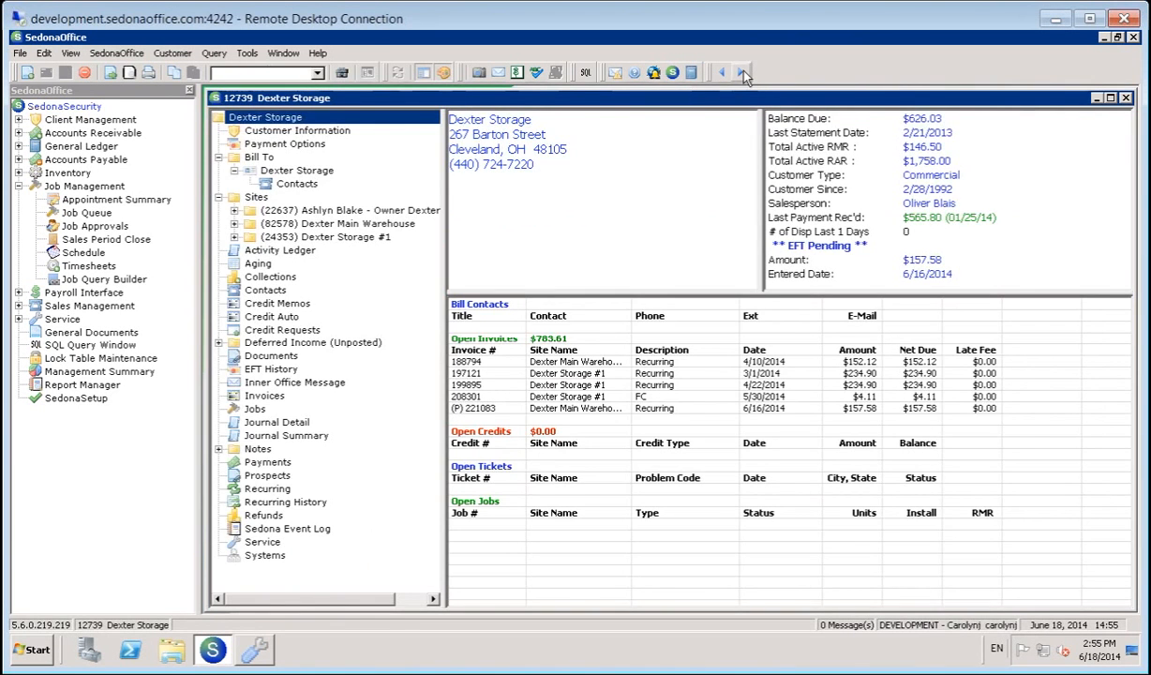
{"action": "left_click", "coordinate": [741, 72]}
{"action": "left_click", "coordinate": [742, 72]}
{"action": "left_click", "coordinate": [742, 72]}
{"action": "left_click", "coordinate": [742, 72]}
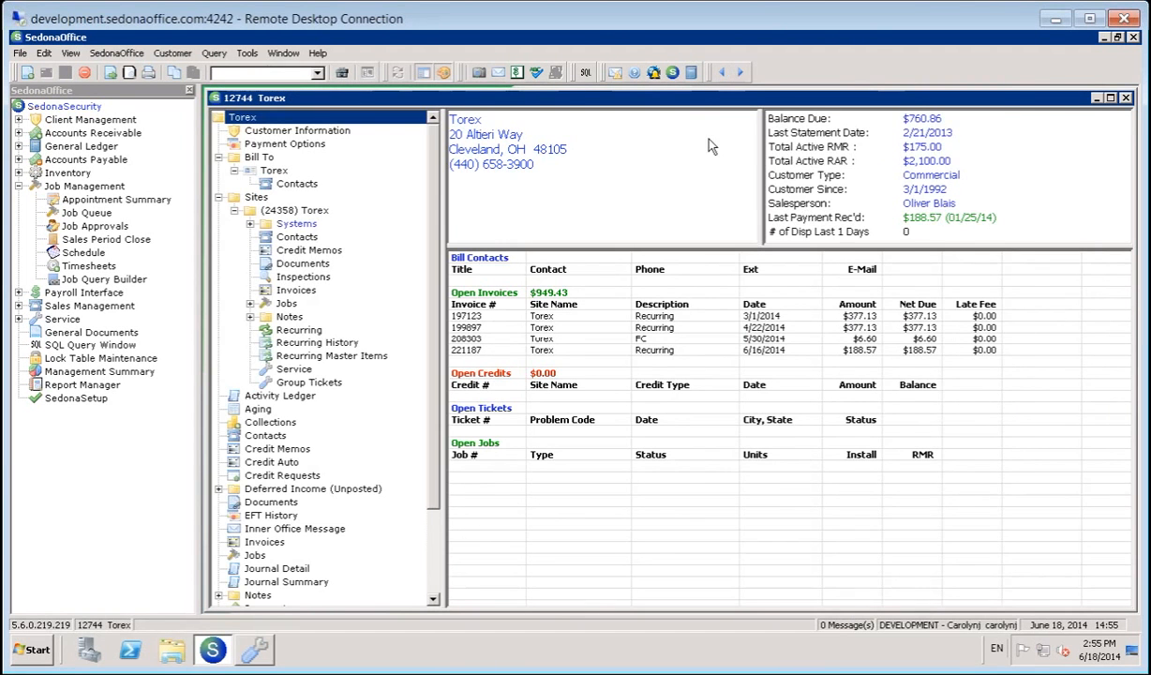
Minimize and restore the Torex record, step back to Retail Solutions and close the customer window.
{"action": "left_click", "coordinate": [1095, 98]}
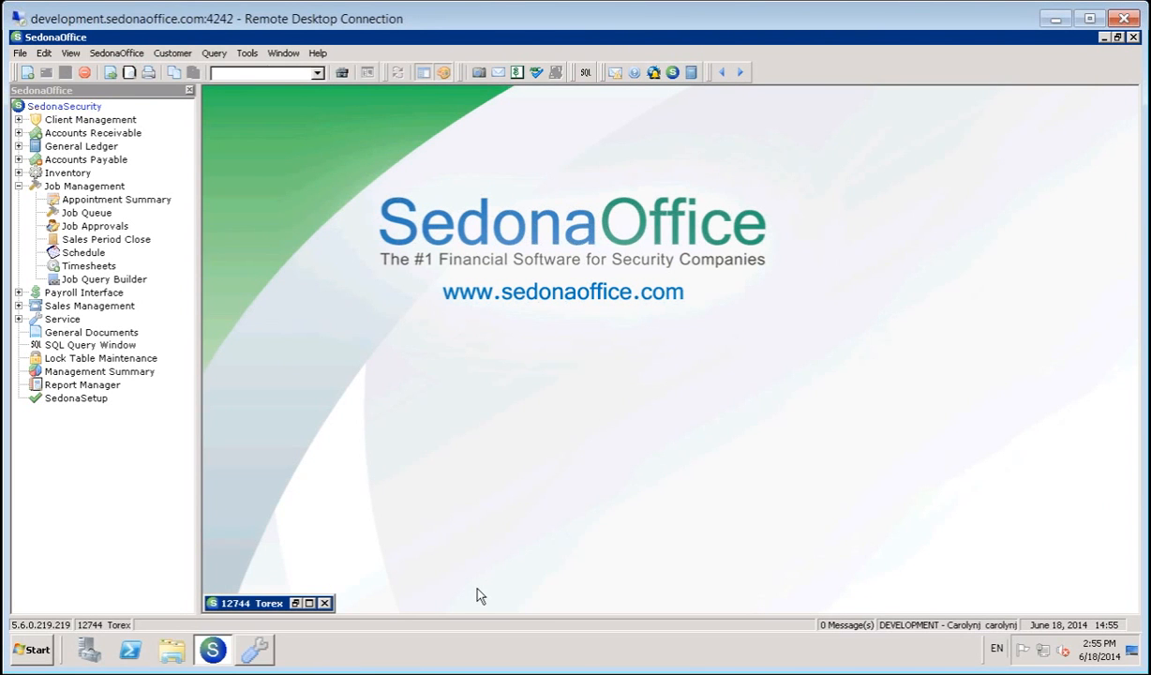
{"action": "left_click", "coordinate": [295, 603]}
{"action": "left_click", "coordinate": [542, 192]}
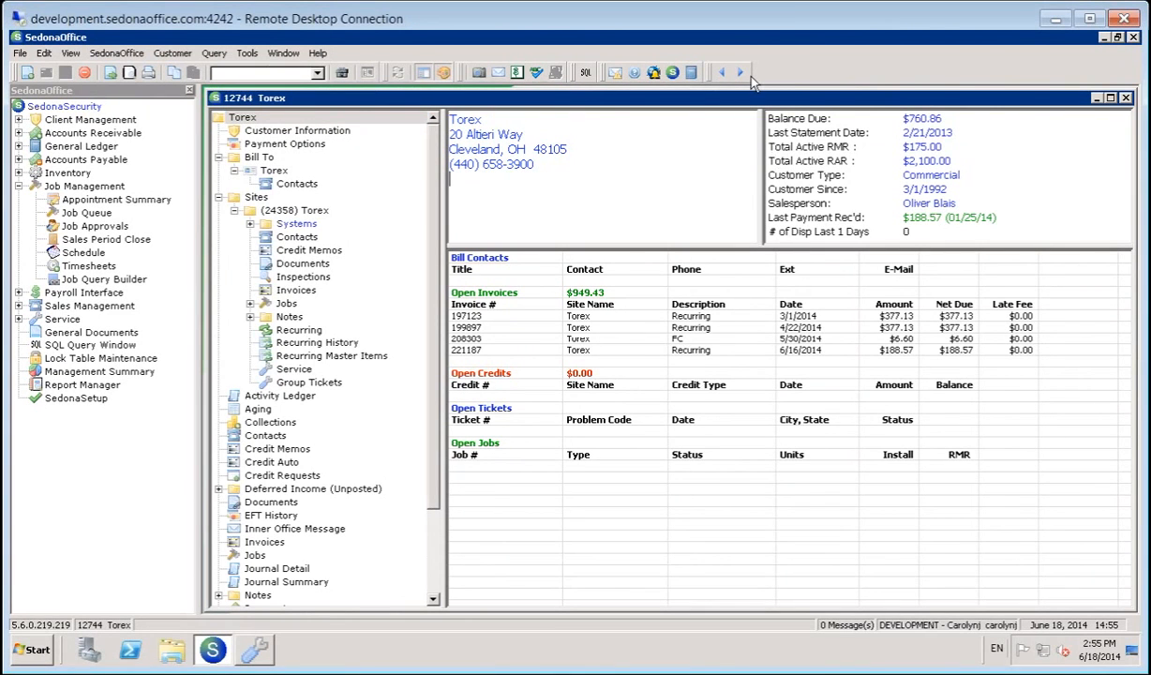
{"action": "left_click", "coordinate": [722, 71]}
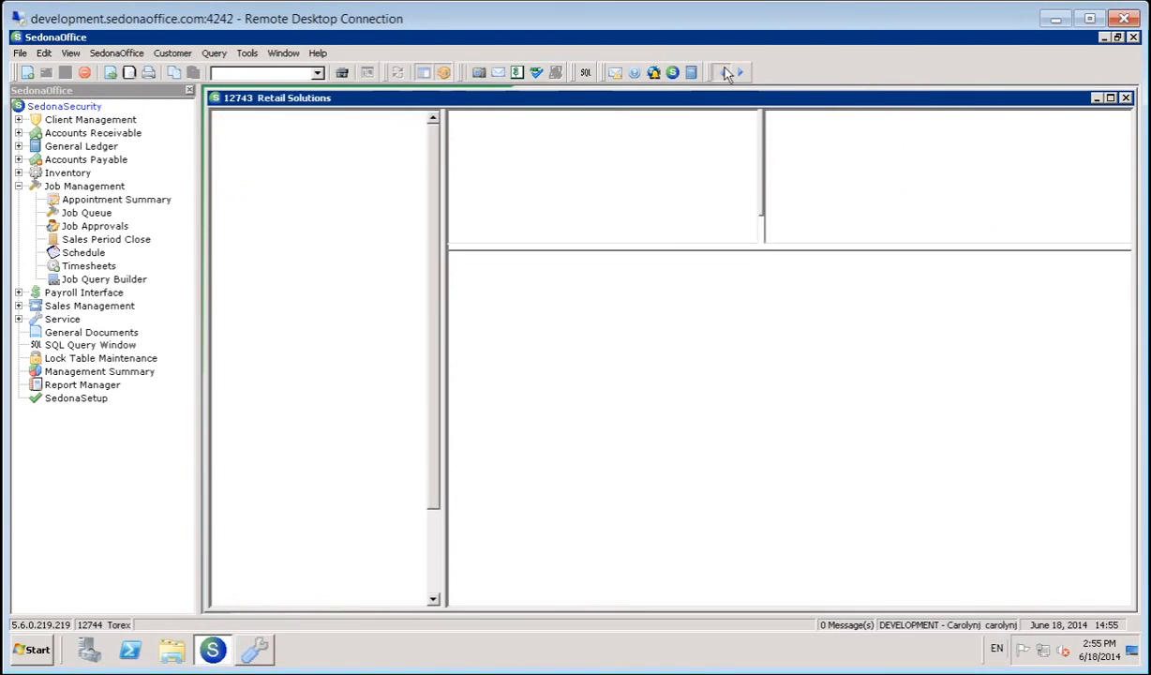
{"action": "left_click", "coordinate": [1126, 97]}
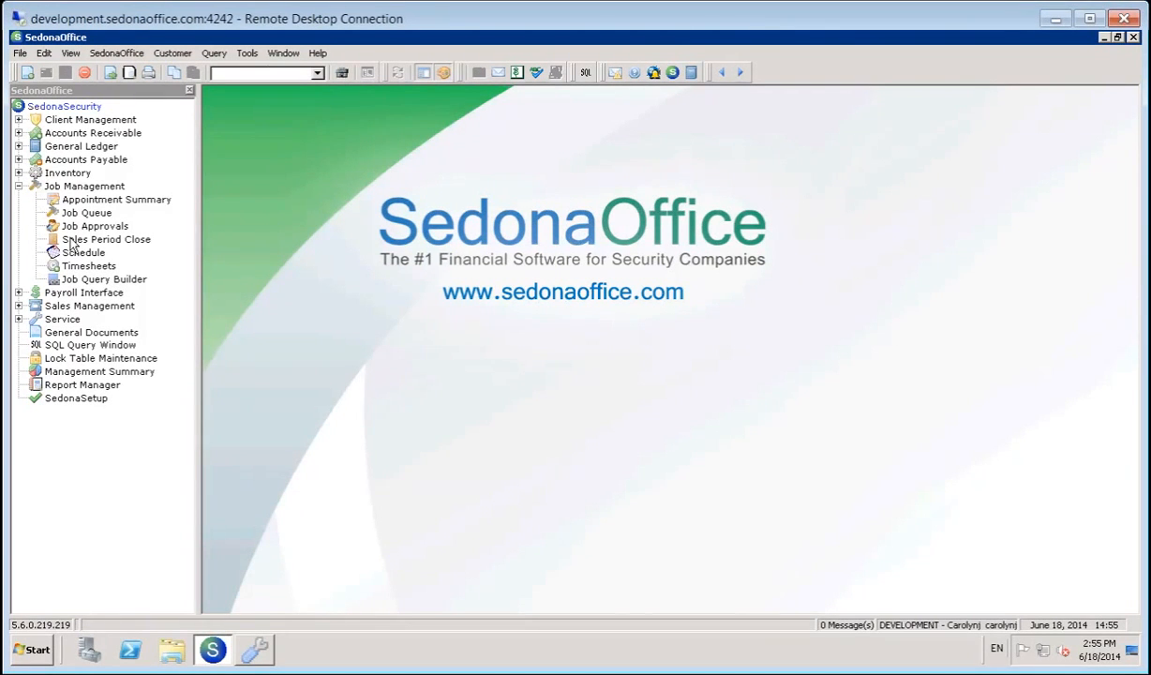
Open the inventory transfer requests and display the shipped request from warehouse Main-MI to M101.
{"action": "left_click", "coordinate": [19, 174]}
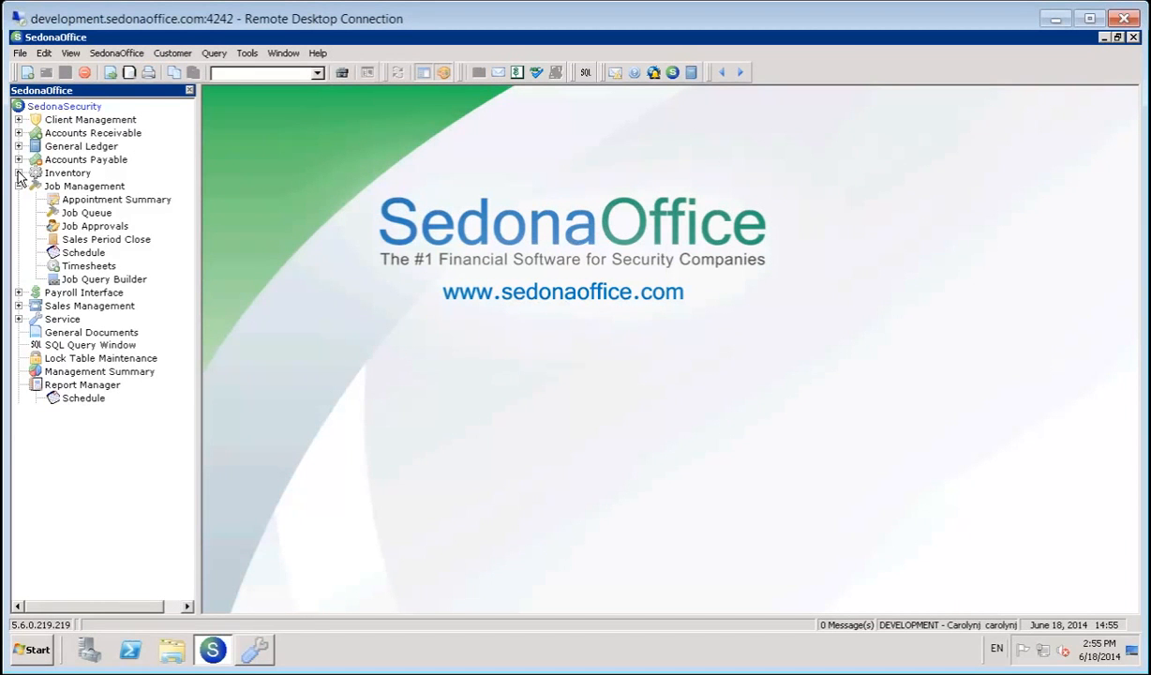
{"action": "left_click", "coordinate": [19, 174]}
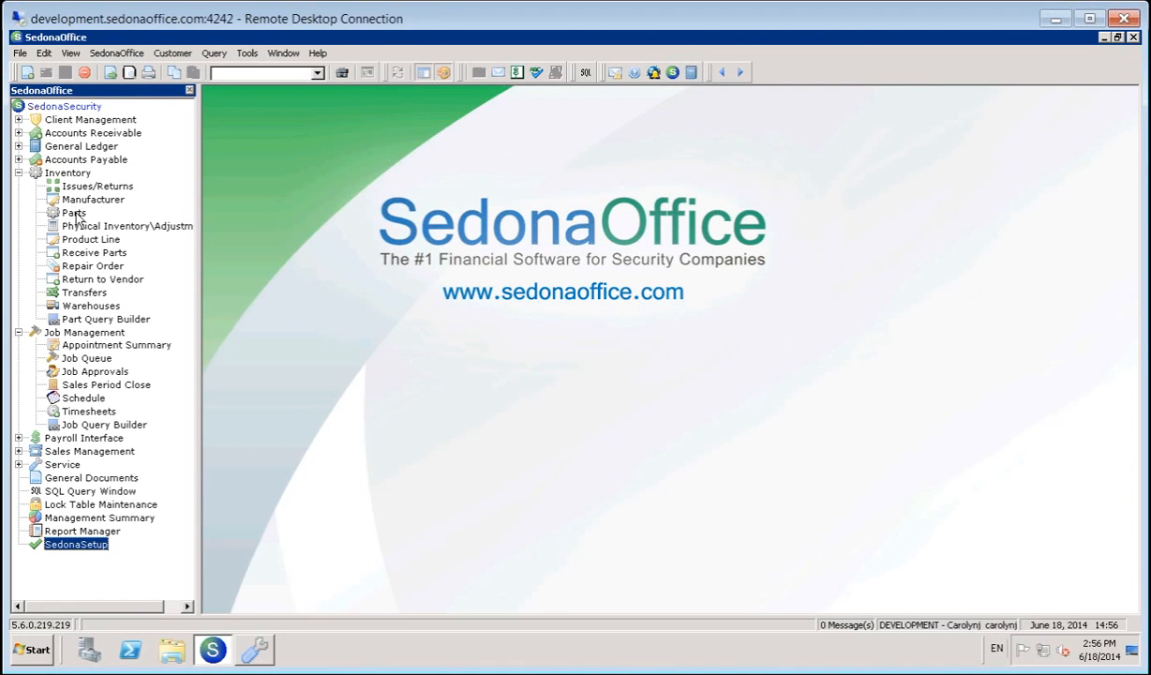
{"action": "left_click", "coordinate": [82, 293]}
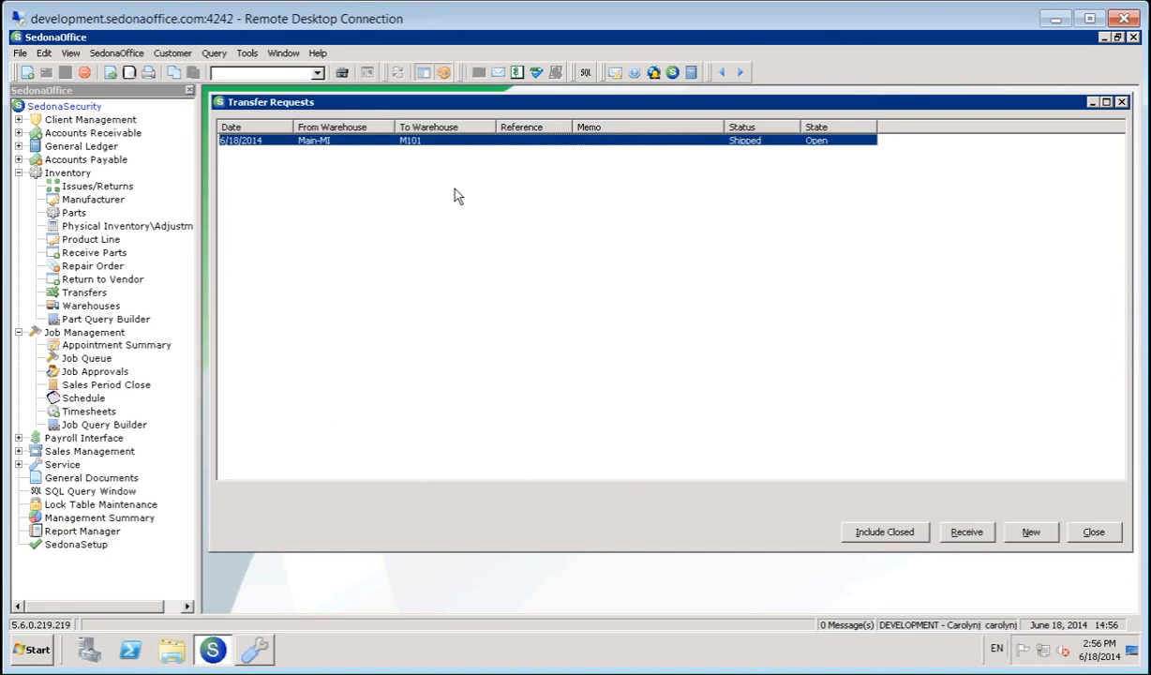
{"action": "double_click", "coordinate": [437, 142]}
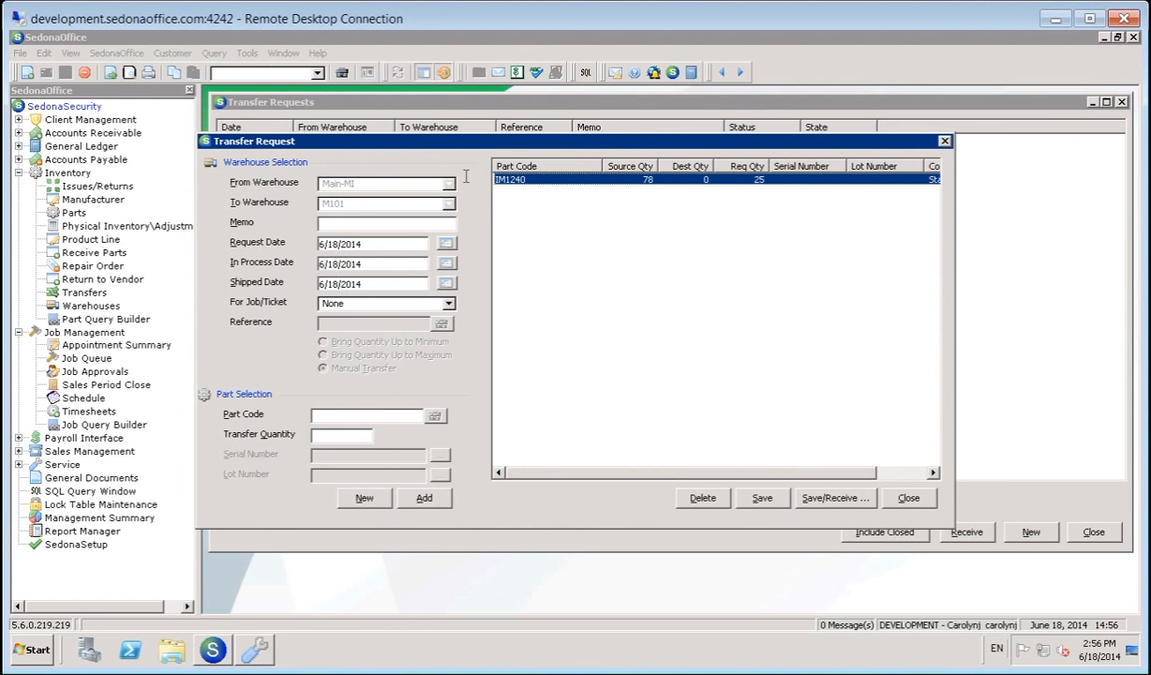
{"action": "left_click_drag", "start_coordinate": [488, 142], "coordinate": [555, 105]}
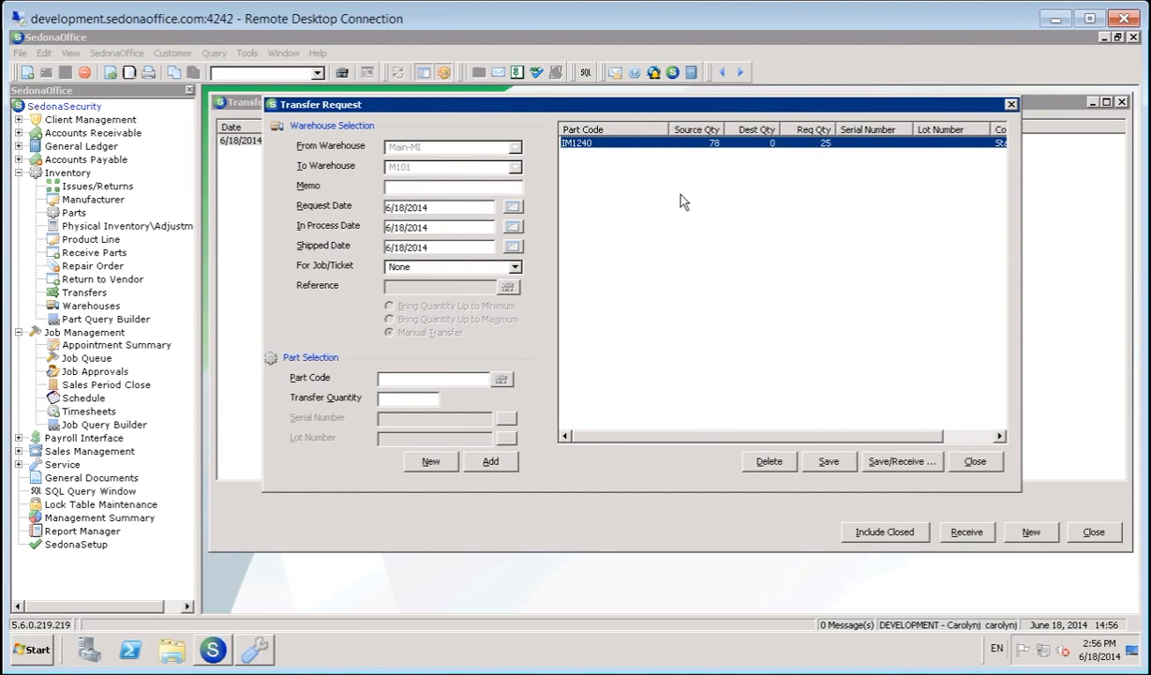
Save the transfer request and receive all 25 IM1240 parts into warehouse M101, dated 6/18/2014.
{"action": "left_click", "coordinate": [892, 465]}
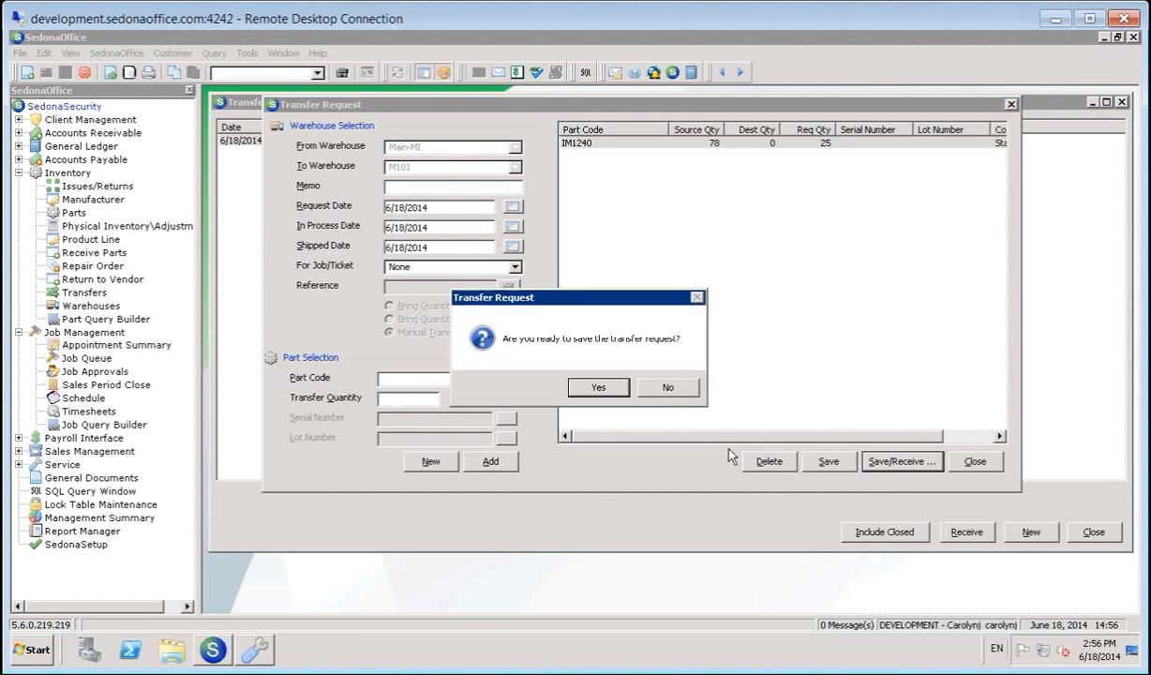
{"action": "left_click", "coordinate": [589, 388]}
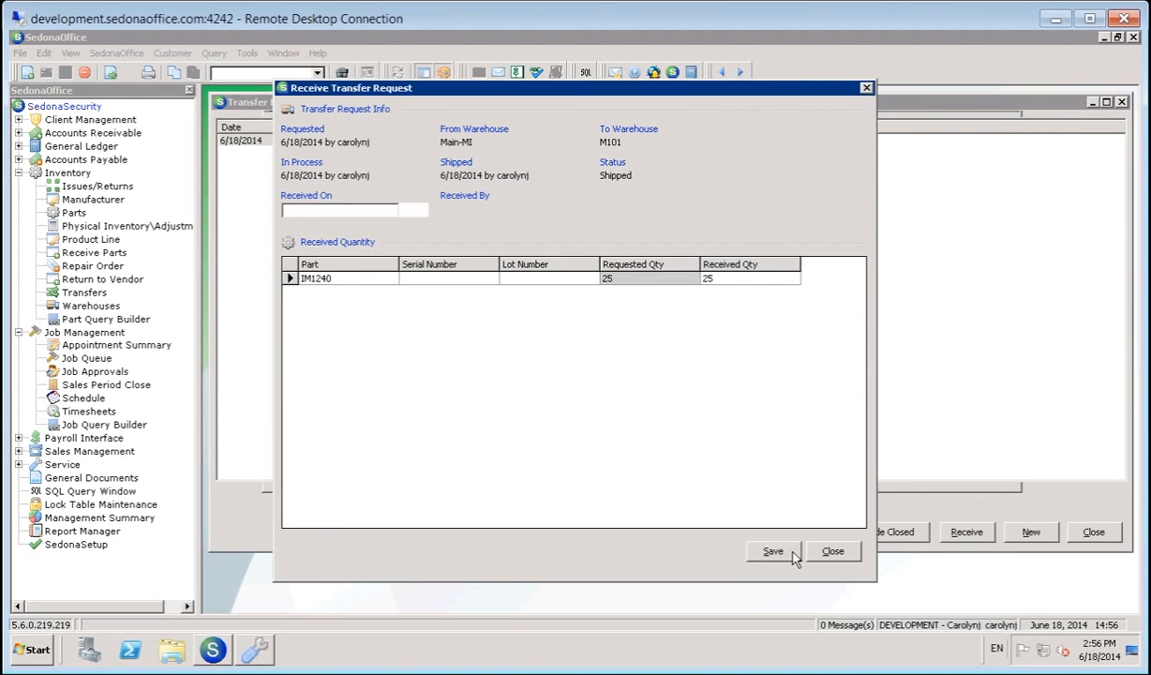
{"action": "left_click", "coordinate": [773, 551]}
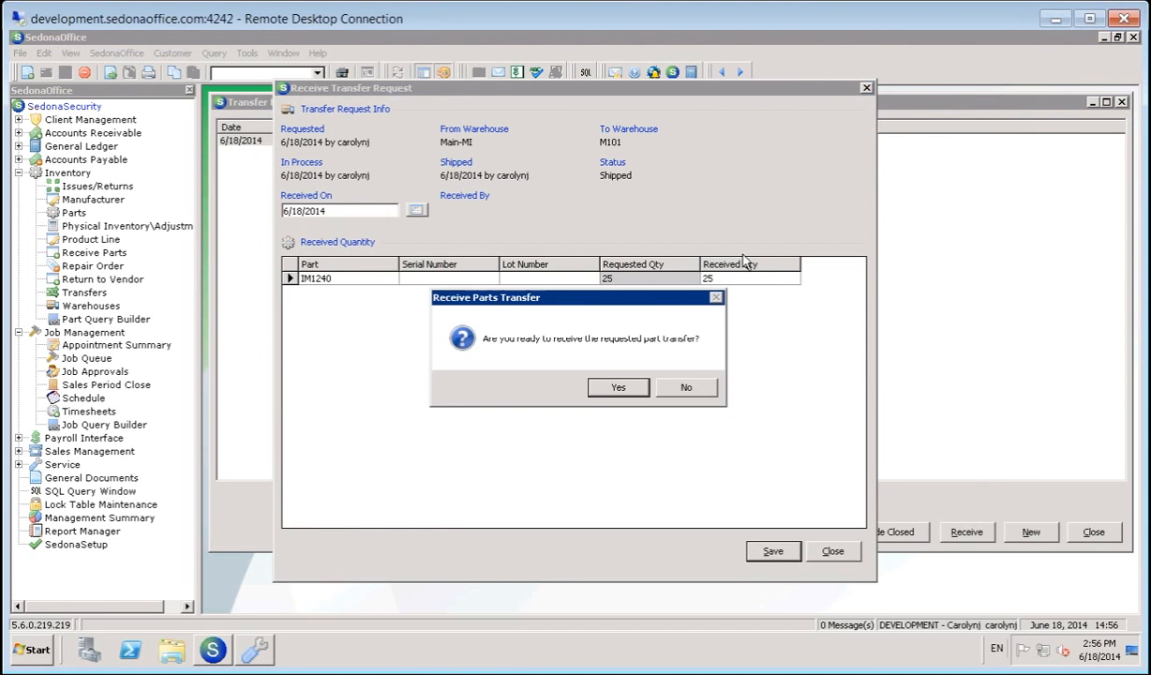
{"action": "left_click", "coordinate": [616, 389]}
{"action": "left_click", "coordinate": [831, 551]}
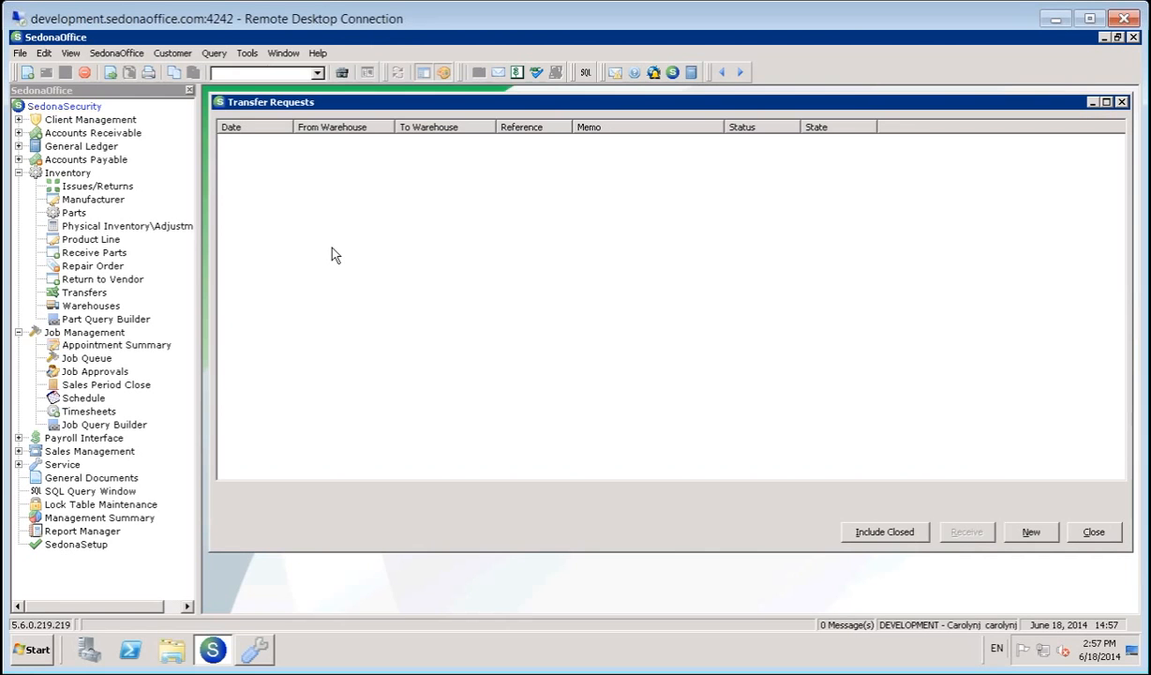
Open inventory part IM1240 from the parts list and display its transfer history.
{"action": "double_click", "coordinate": [73, 213]}
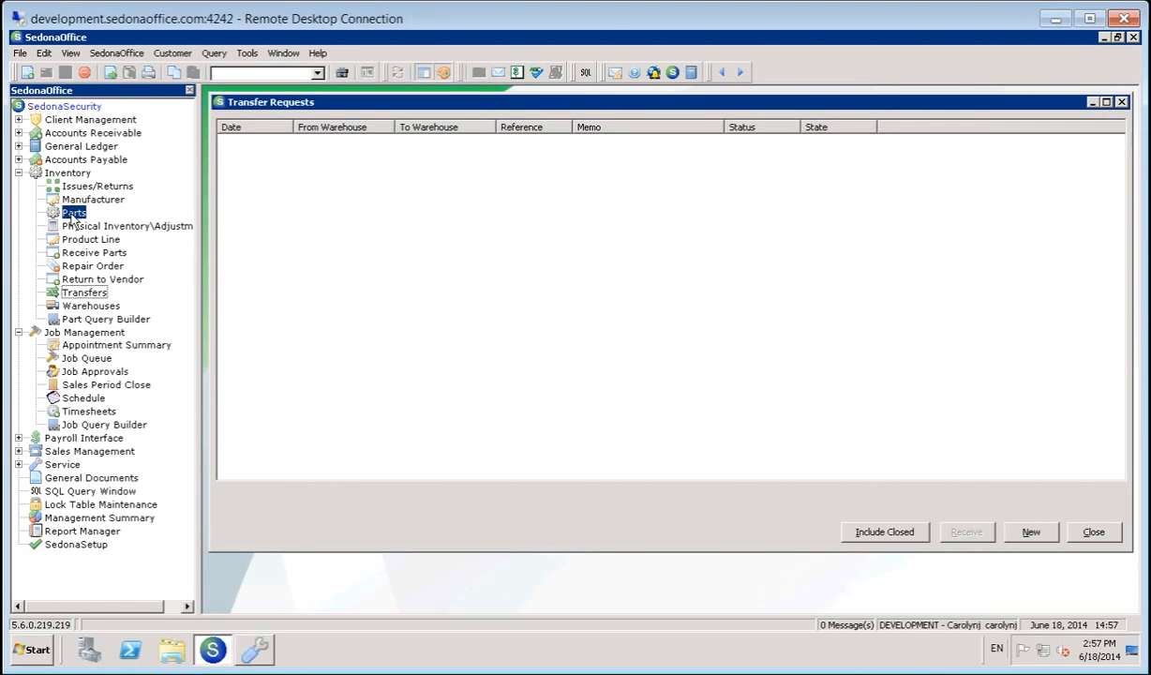
{"action": "double_click", "coordinate": [444, 233]}
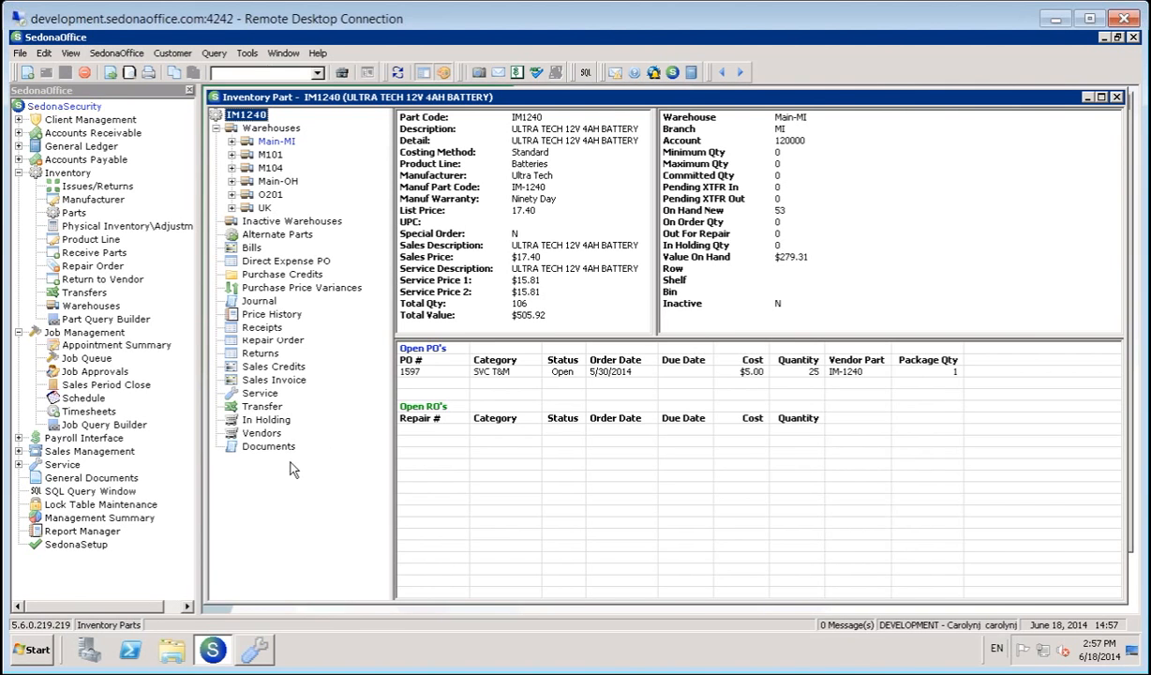
{"action": "left_click", "coordinate": [268, 409]}
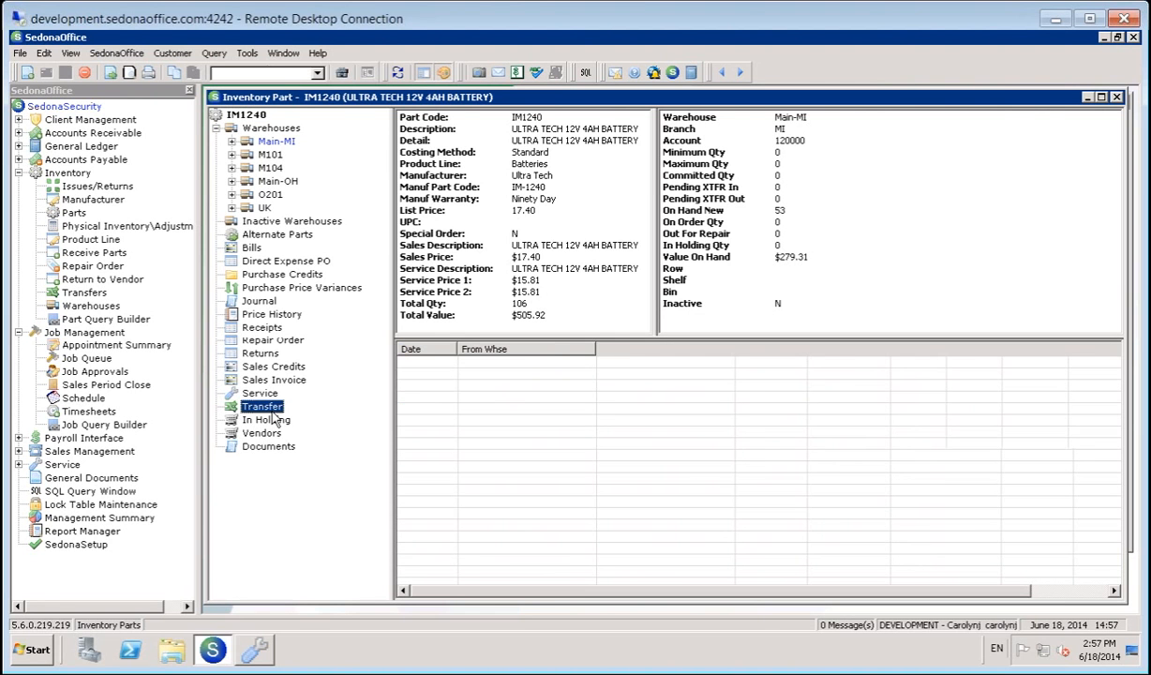
Bring up a blank part transfer form for IM1240 and close it without saving.
{"action": "right_click", "coordinate": [277, 419]}
{"action": "left_click", "coordinate": [305, 425]}
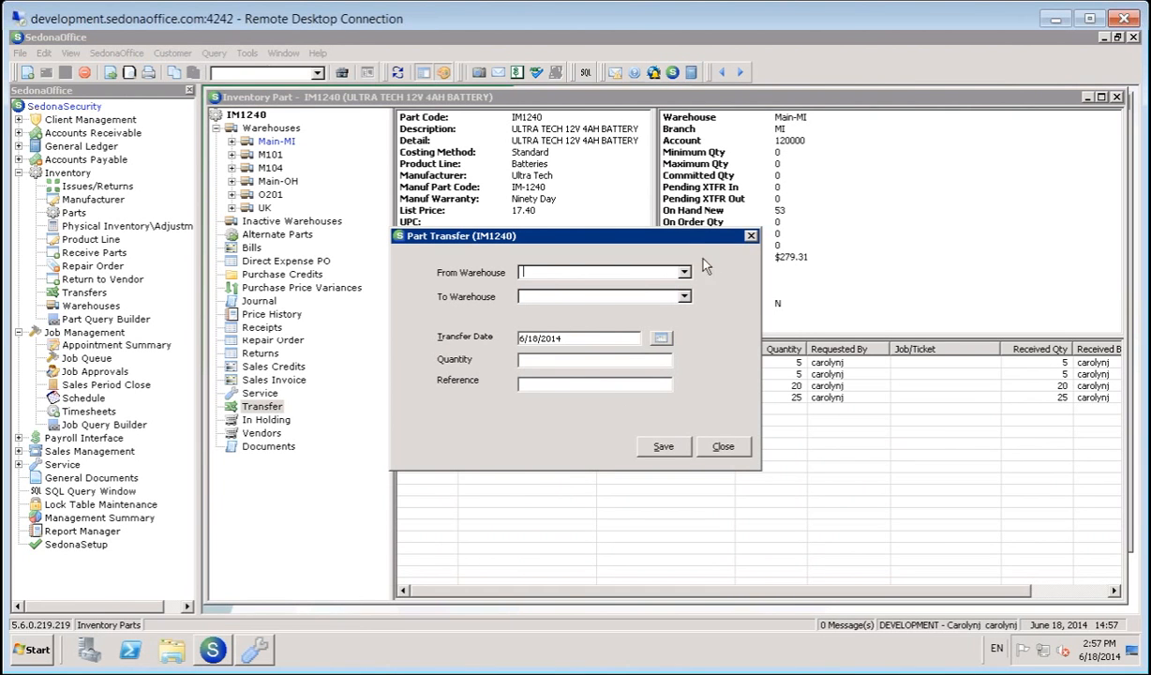
{"action": "left_click", "coordinate": [750, 237]}
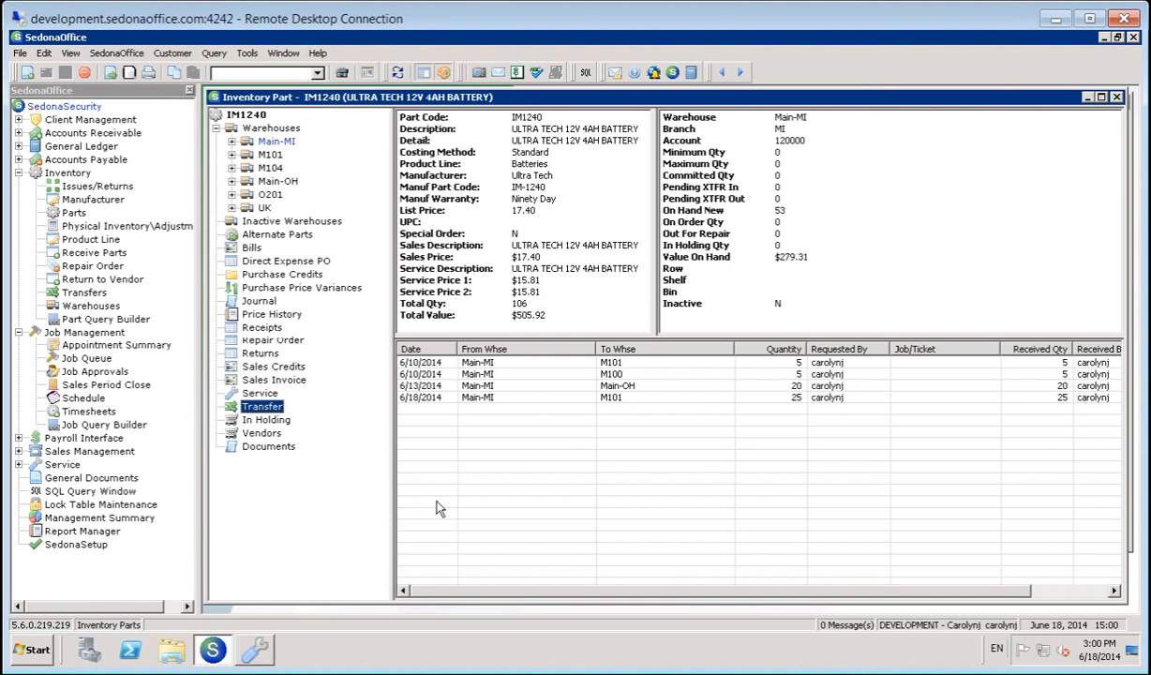
Switch to SedonaSchedule, look up service ticket 3192 by its number and display the ticket's billing details.
{"action": "left_click", "coordinate": [255, 647]}
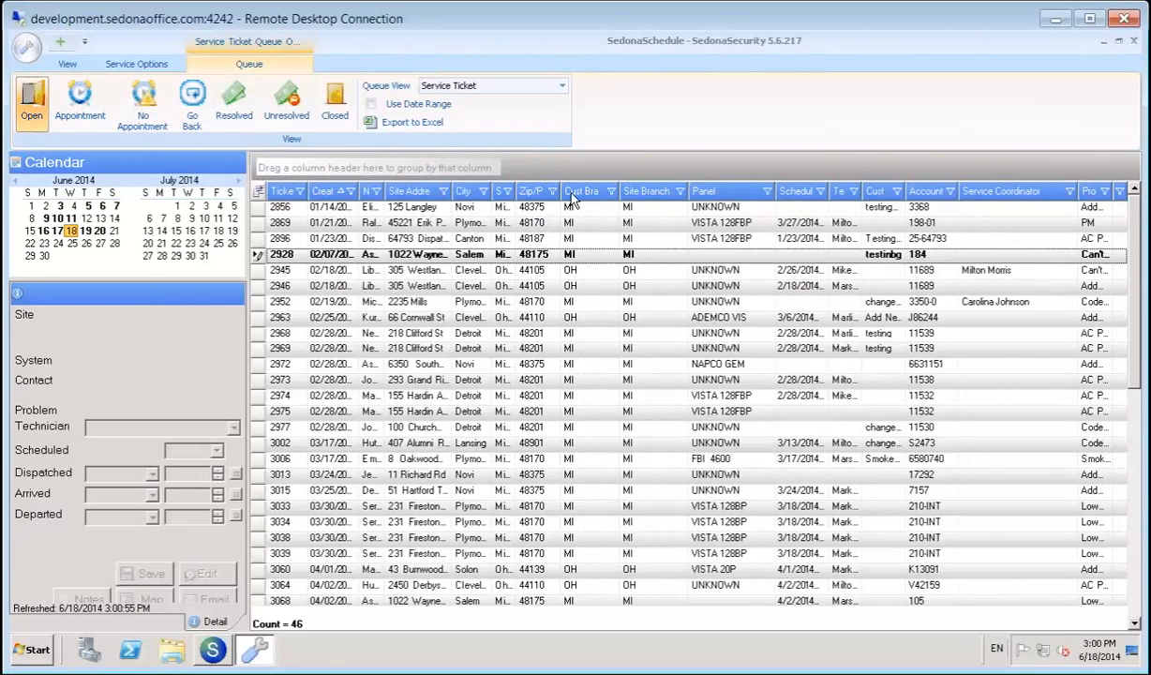
{"action": "left_click", "coordinate": [68, 65]}
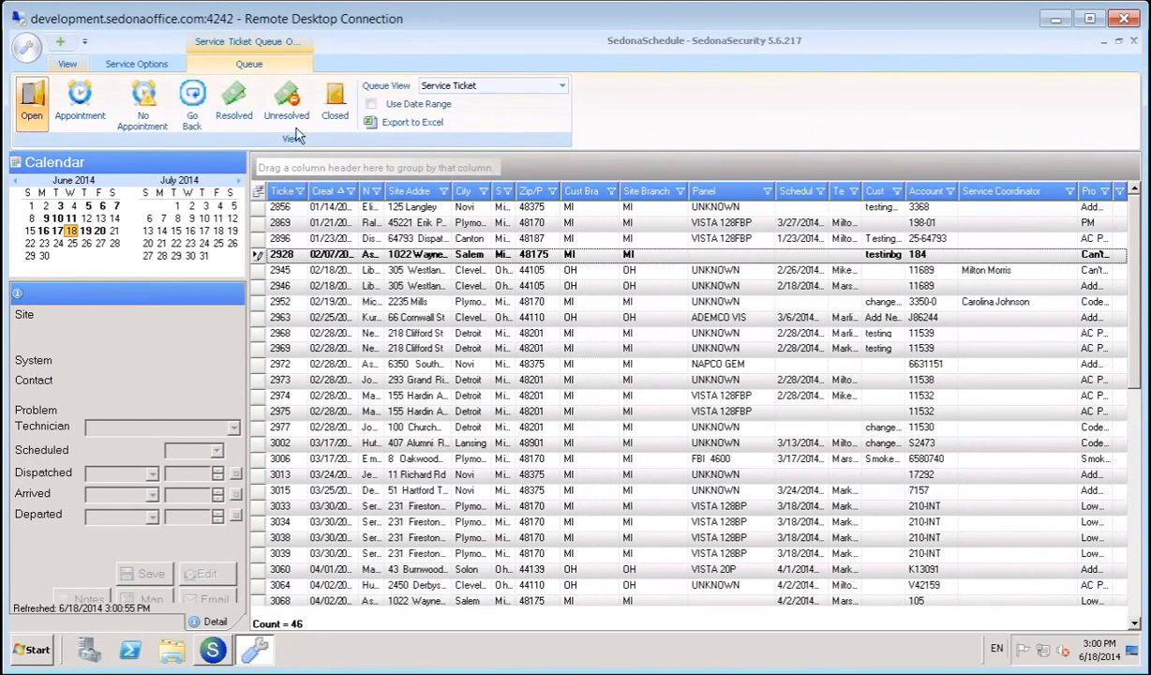
{"action": "left_click_drag", "start_coordinate": [807, 122], "coordinate": [644, 113]}
{"action": "type", "text": "3192"}
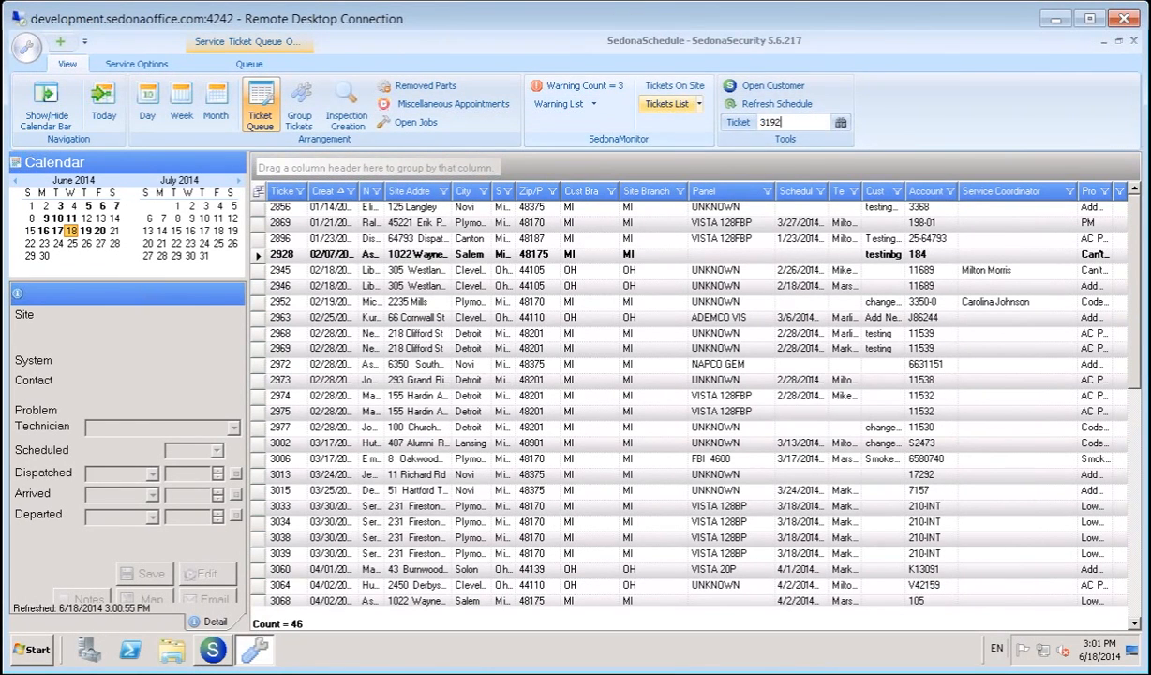
{"action": "key", "text": "Return"}
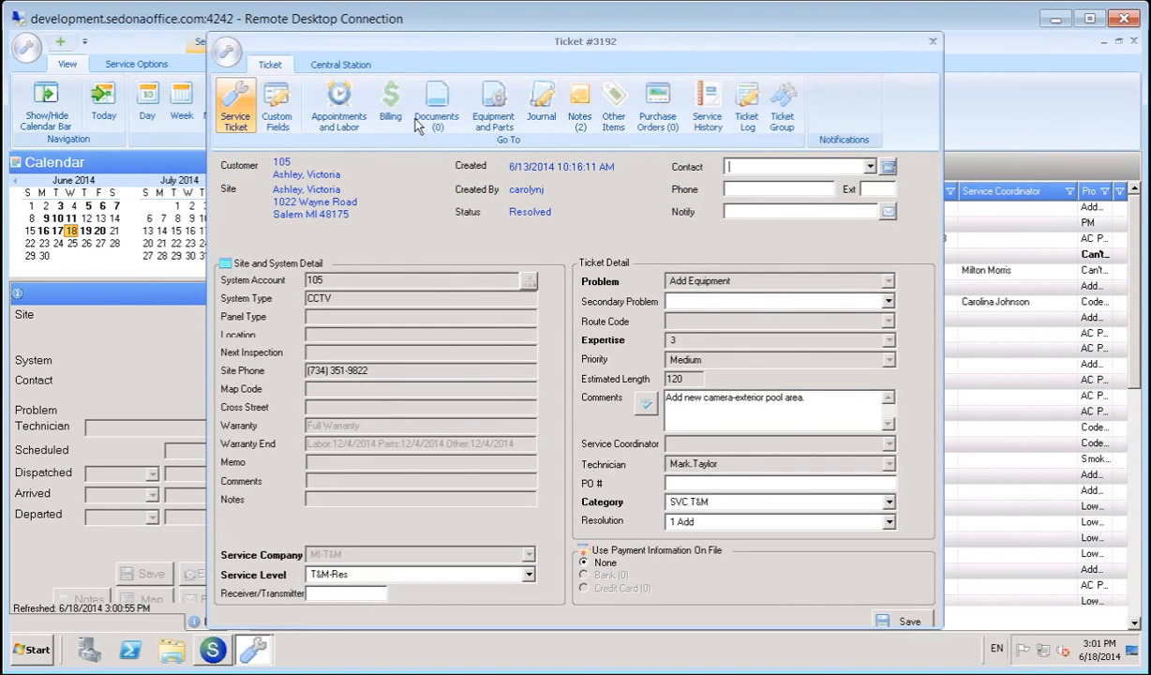
{"action": "left_click", "coordinate": [391, 105]}
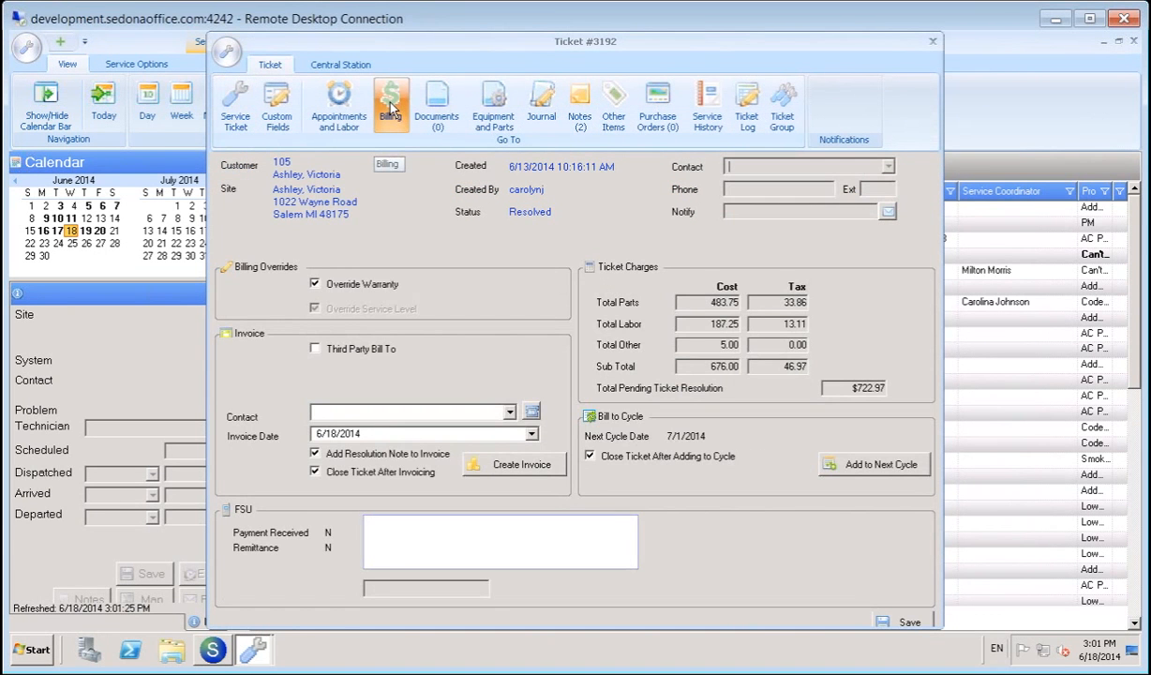